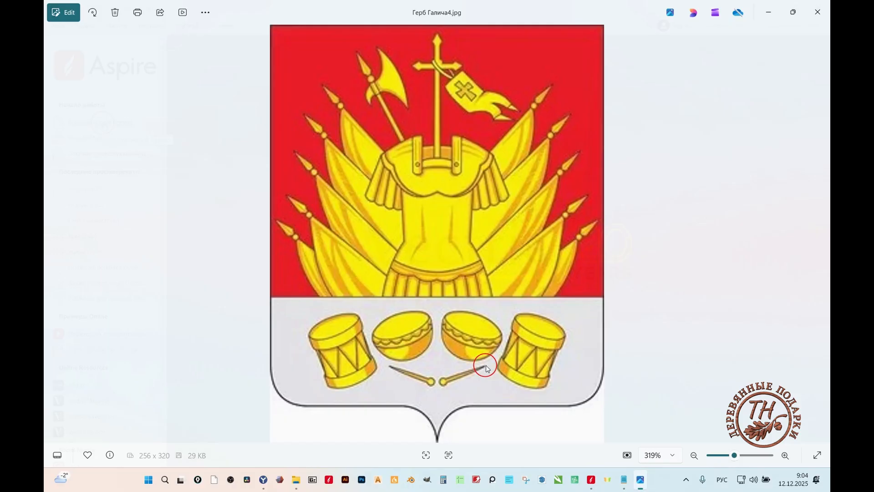
# - Switch to Aspire and create a single-sided 200 × 300 × 30 mm project with Z zero on the machine bed, centred XY datum and high modeling resolution
pyautogui.click(596, 481)
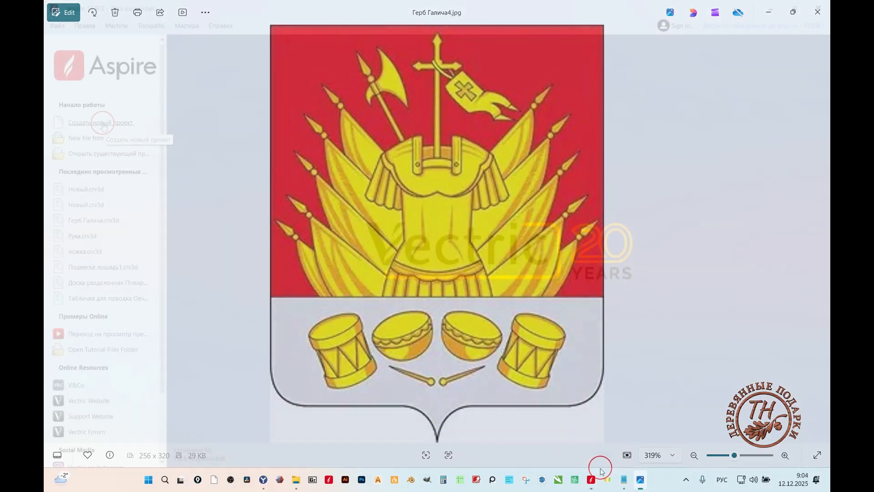
pyautogui.click(101, 123)
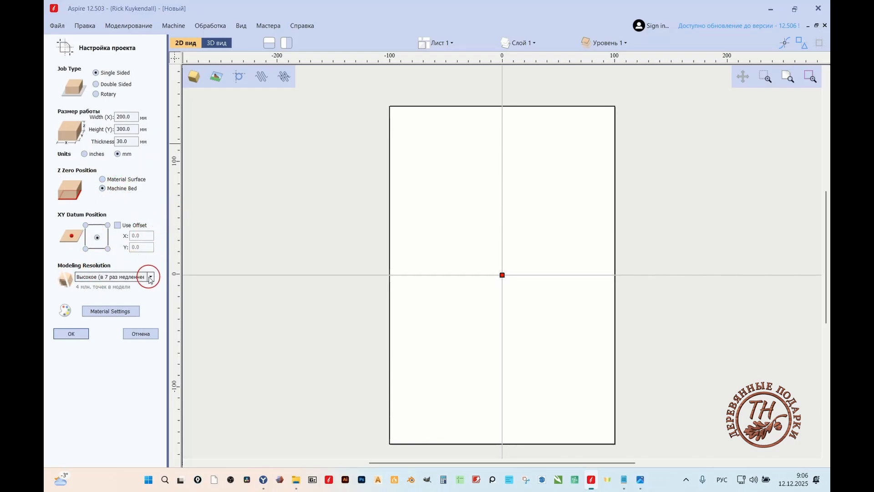
pyautogui.click(73, 333)
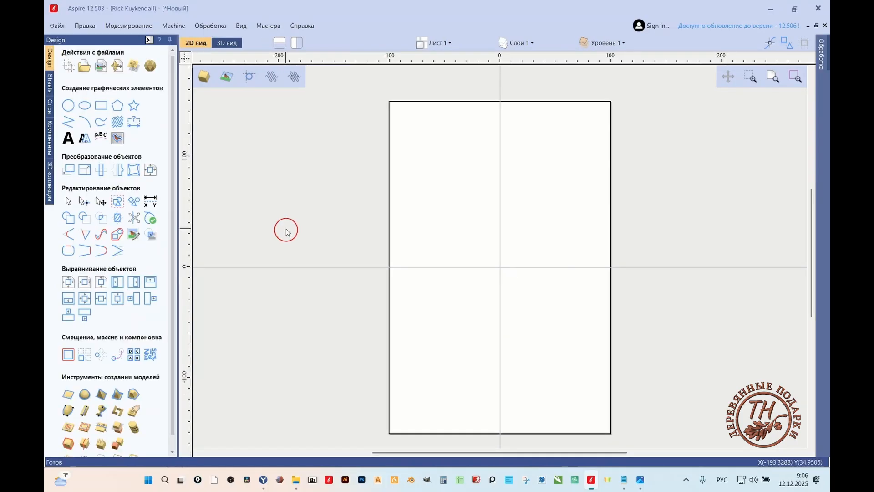
# - Import the reference images Герб Галича4.jpg and Герб Галича.jpg into the 2D drawing
pyautogui.click(103, 67)
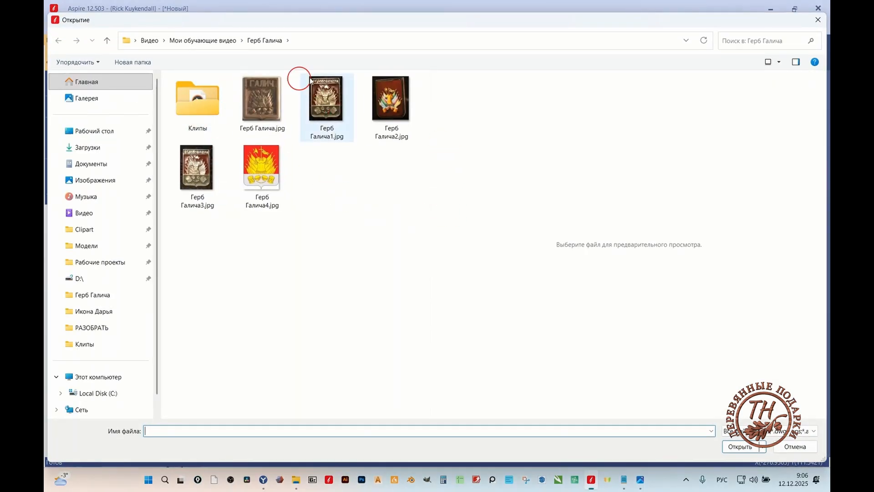
pyautogui.click(251, 178)
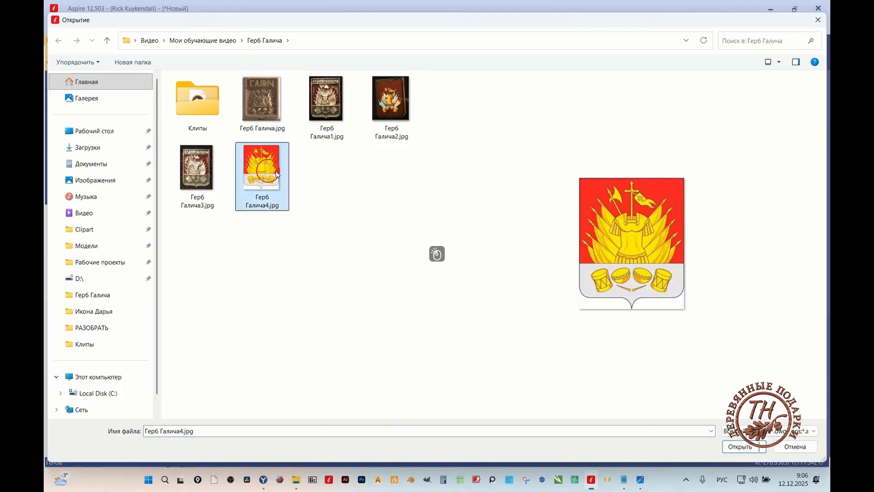
pyautogui.click(740, 446)
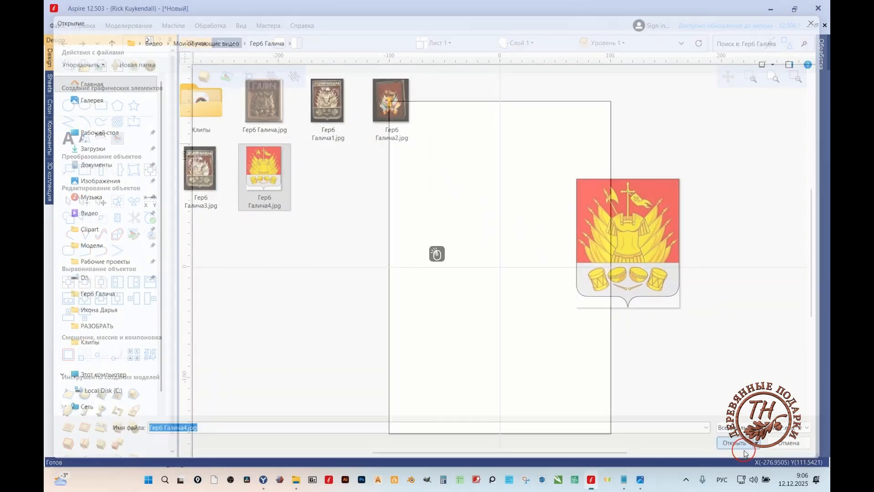
pyautogui.click(100, 65)
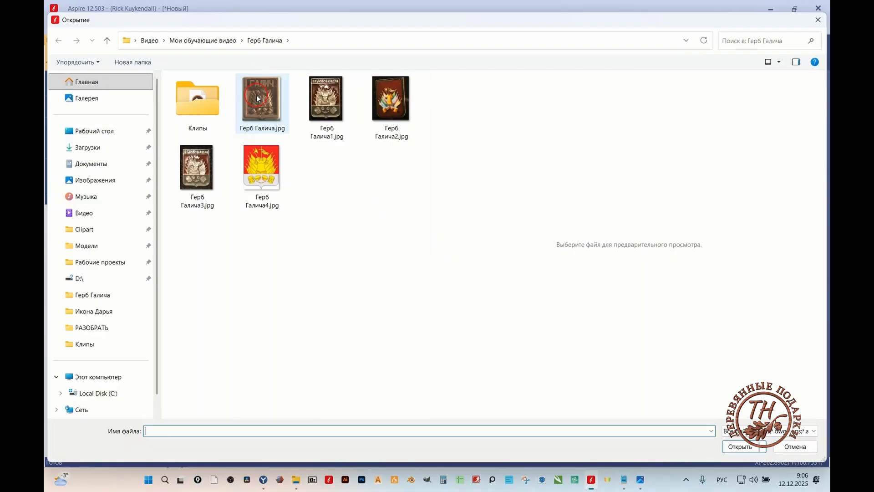
pyautogui.click(256, 98)
pyautogui.click(745, 448)
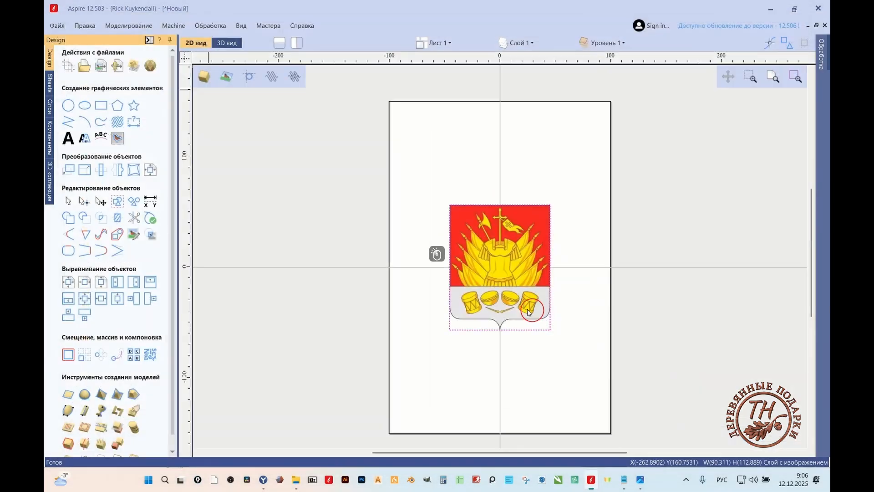
# - Move the carved-plaque photo off the sheet, beyond its upper-left edge
pyautogui.moveTo(511, 273); pyautogui.dragTo(300, 178)
pyautogui.scroll(2, 305, 273)
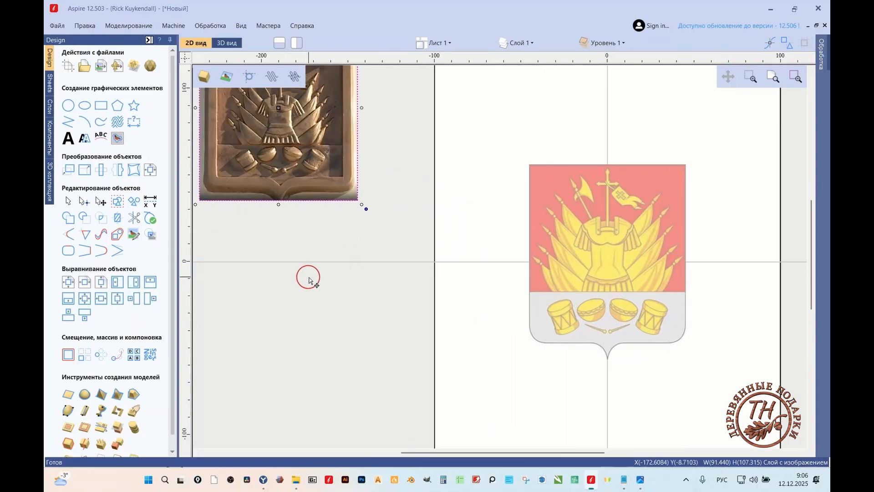
pyautogui.scroll(-4, 342, 367)
pyautogui.scroll(6, 348, 218)
pyautogui.scroll(-4, 347, 218)
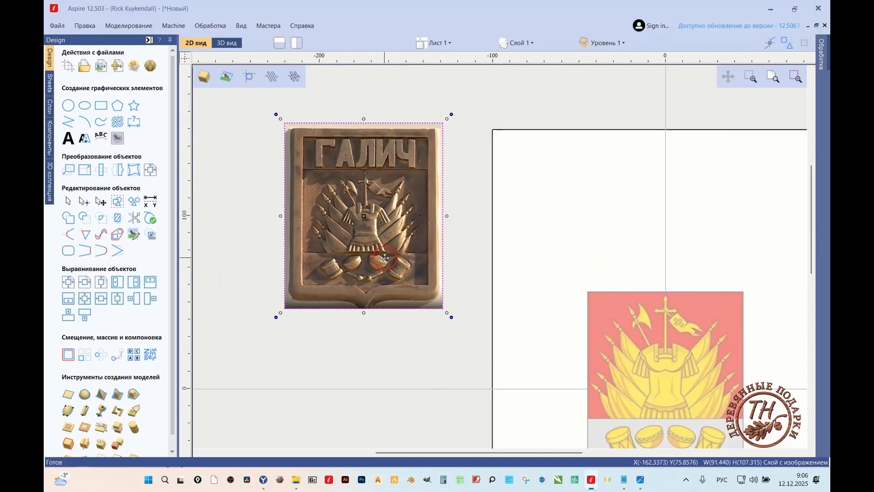
pyautogui.scroll(3, 363, 211)
pyautogui.scroll(-2, 397, 311)
pyautogui.moveTo(397, 311); pyautogui.dragTo(371, 293)
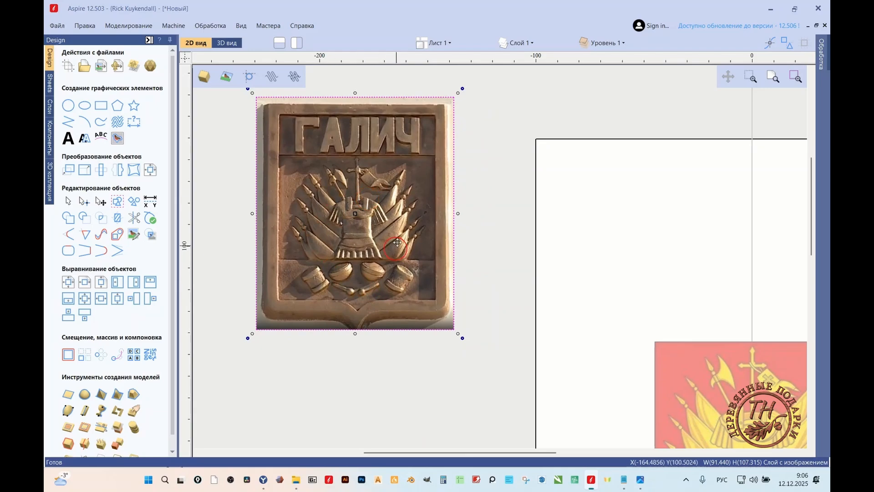
# - Enlarge the coloured coat-of-arms image to about 191 × 239 mm and centre it across the sheet, slightly above the middle
pyautogui.scroll(1, 386, 276)
pyautogui.scroll(1, 359, 283)
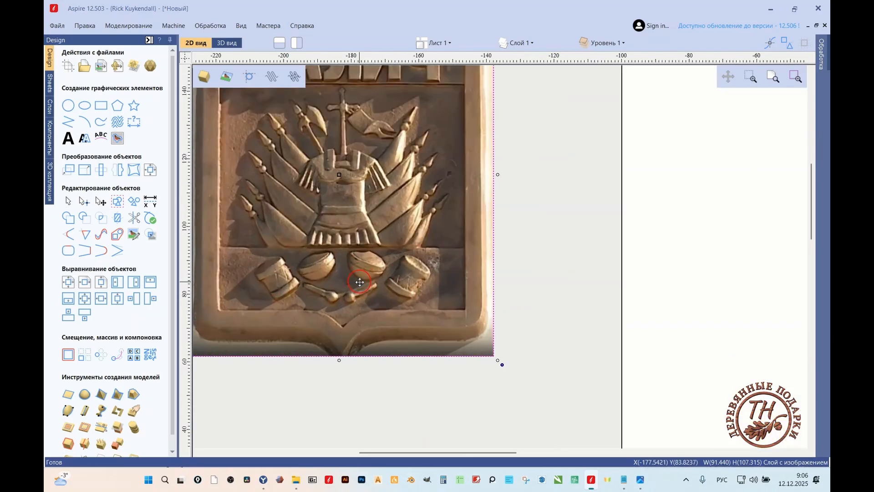
pyautogui.scroll(-5, 359, 267)
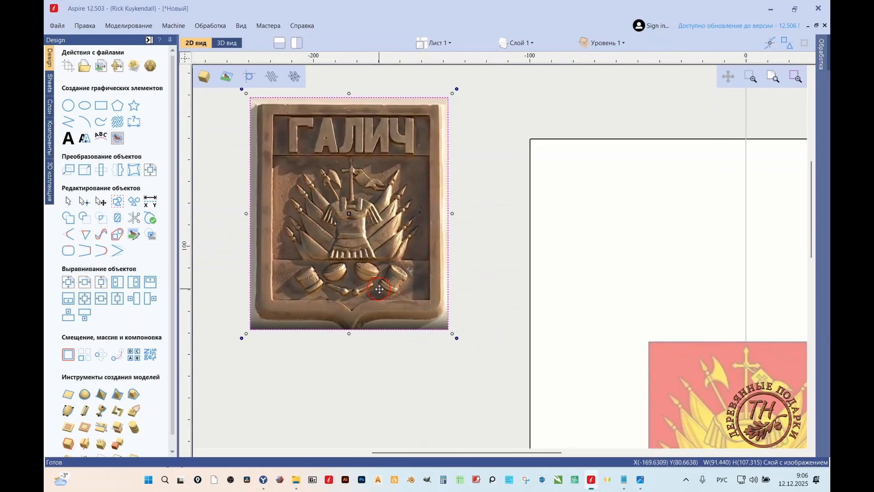
pyautogui.scroll(1, 343, 255)
pyautogui.scroll(-3, 349, 232)
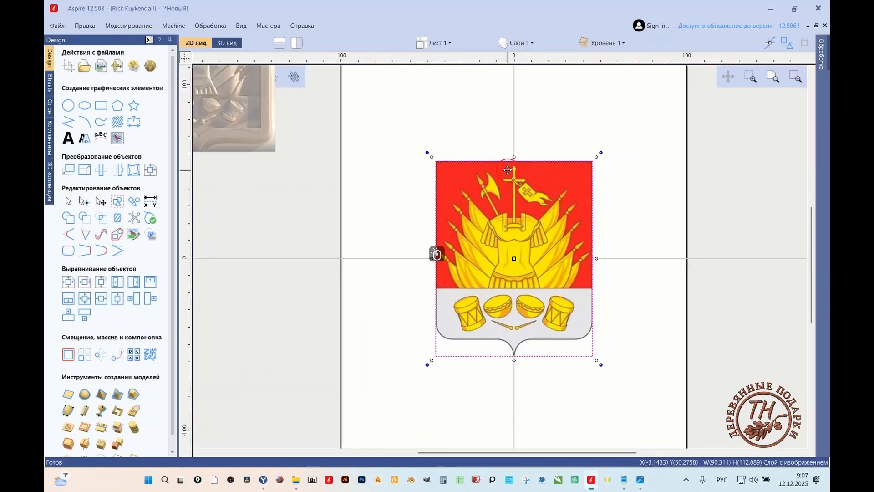
pyautogui.scroll(-2, 509, 168)
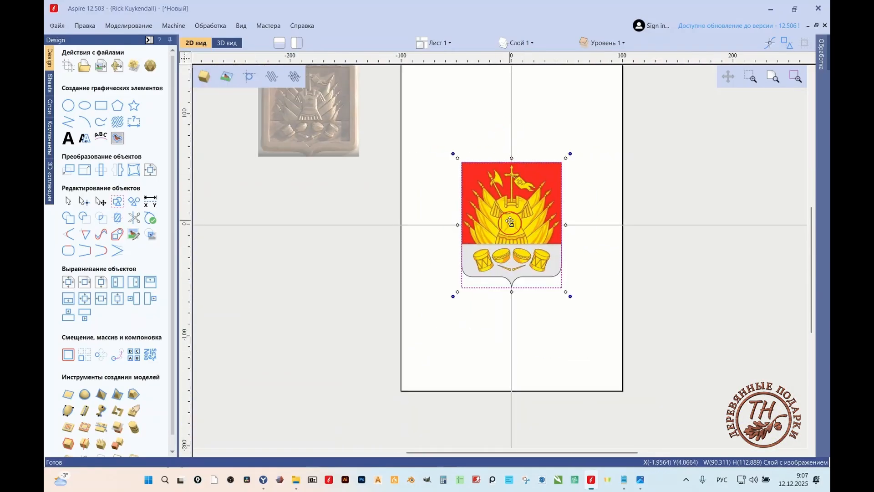
pyautogui.scroll(1, 499, 171)
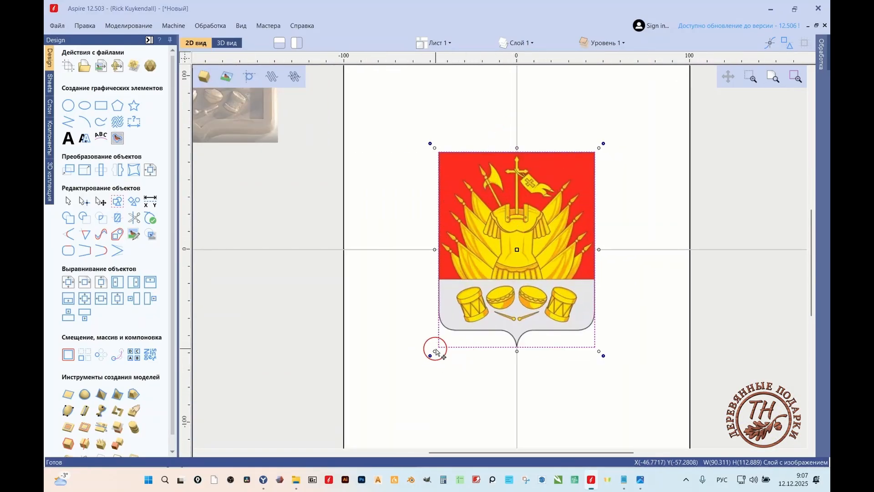
pyautogui.moveTo(433, 350); pyautogui.dragTo(349, 459)
pyautogui.scroll(-4, 456, 191)
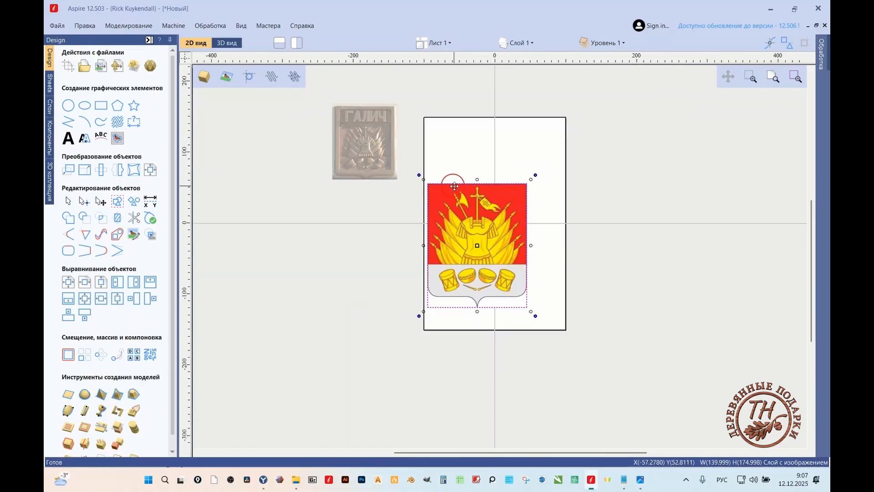
pyautogui.moveTo(550, 182); pyautogui.dragTo(563, 122)
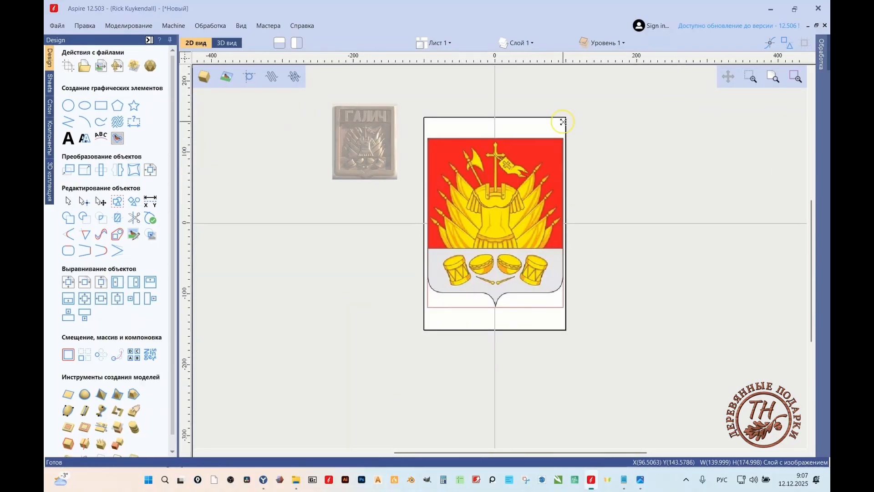
pyautogui.moveTo(508, 217); pyautogui.dragTo(508, 211)
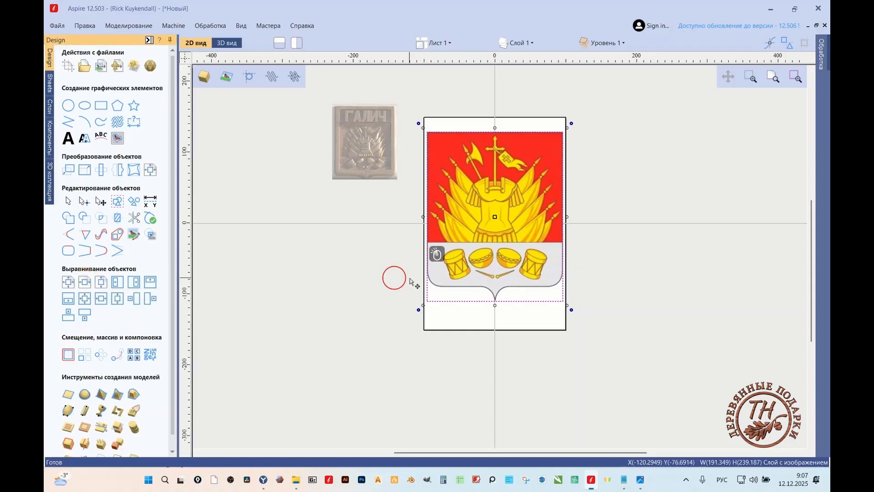
# - Open the coat-of-arms description in Notepad and compare its layer list with the coloured image and the carved-plaque photo
pyautogui.scroll(2, 508, 188)
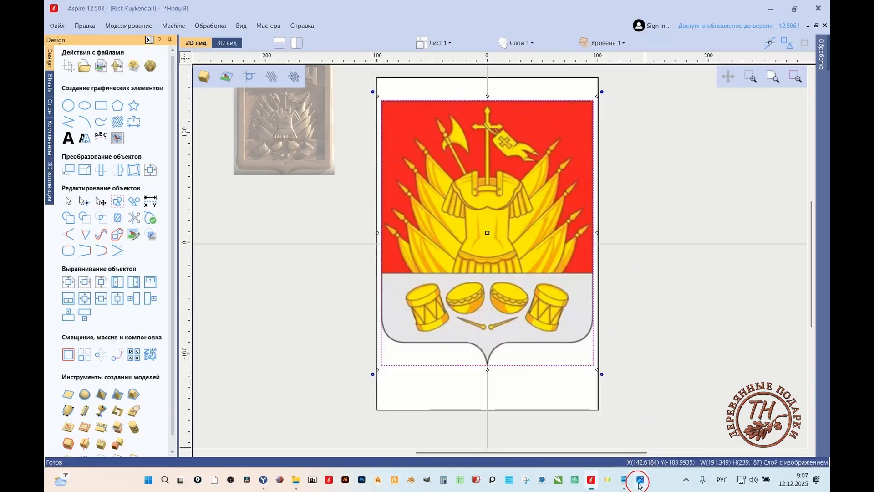
pyautogui.click(625, 479)
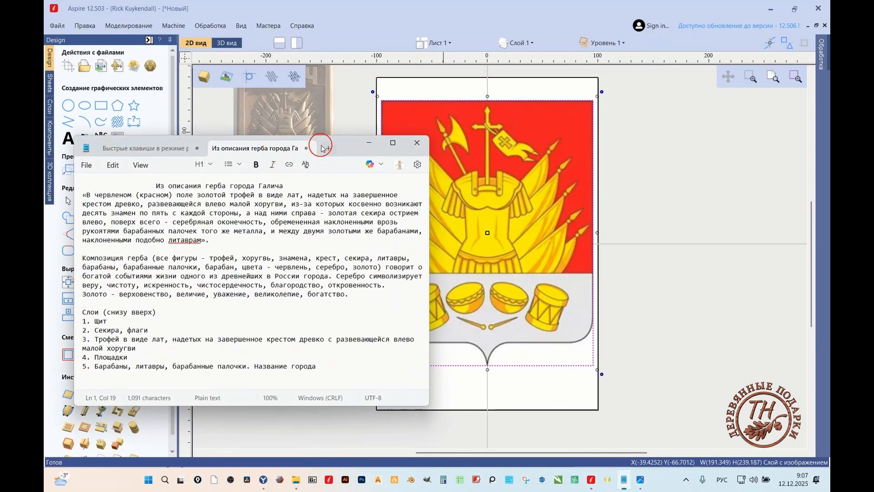
pyautogui.moveTo(342, 138); pyautogui.dragTo(342, 109)
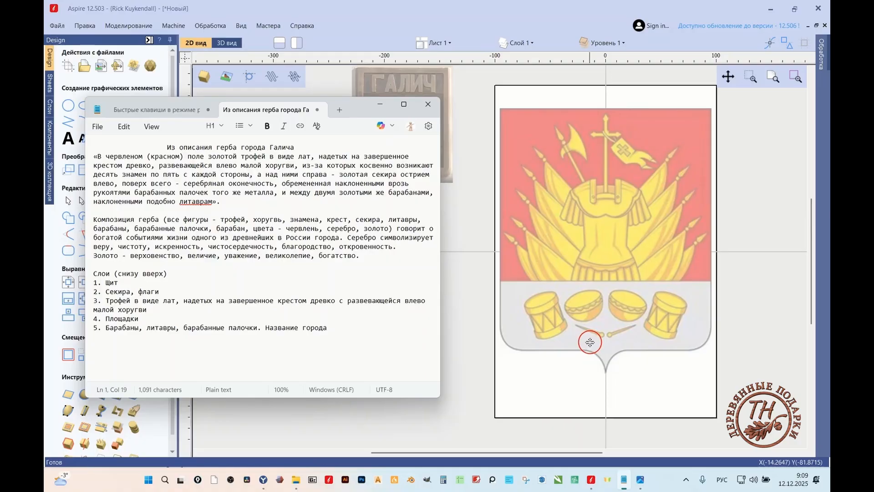
pyautogui.scroll(1, 591, 213)
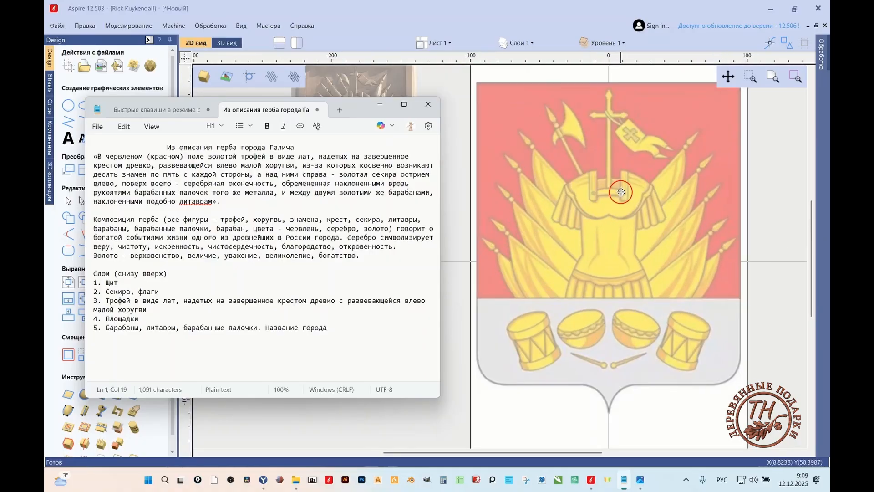
pyautogui.scroll(-1, 637, 283)
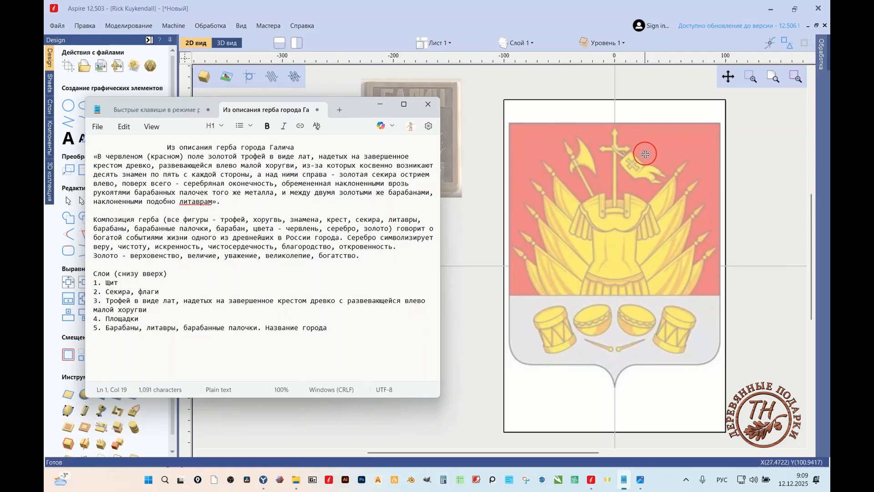
pyautogui.scroll(1, 641, 205)
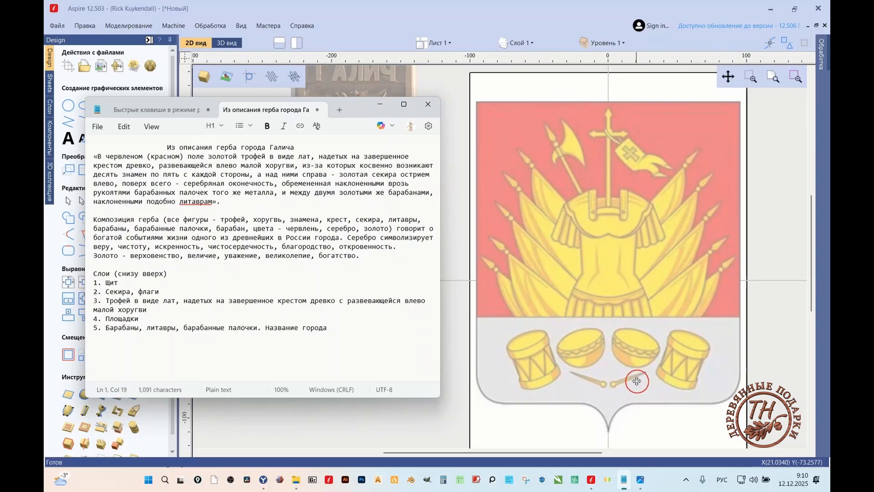
pyautogui.scroll(-3, 742, 211)
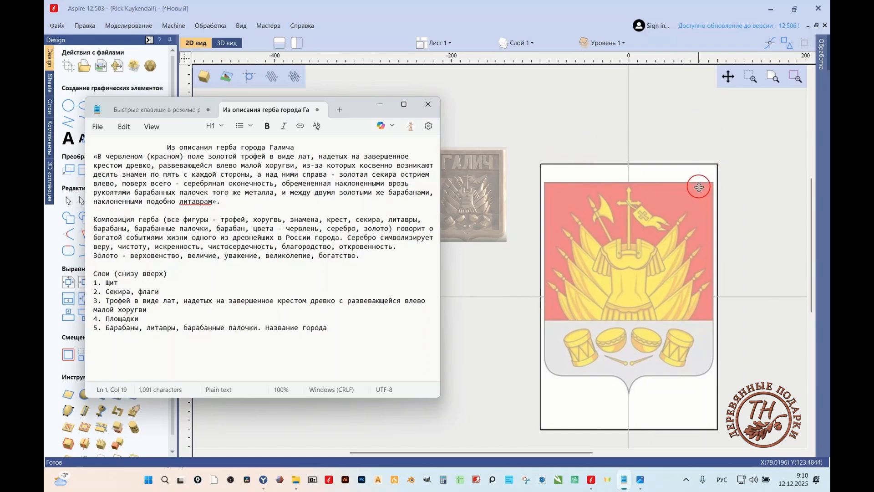
pyautogui.scroll(-1, 619, 238)
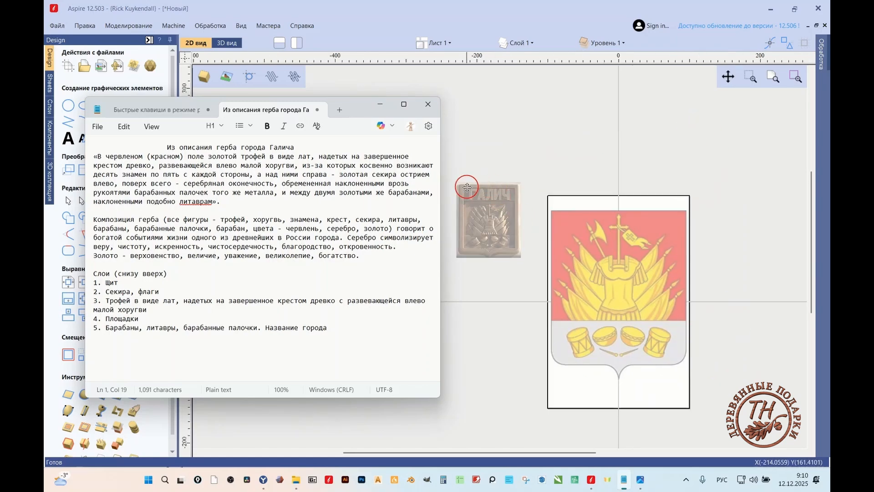
pyautogui.scroll(1, 472, 193)
pyautogui.scroll(-1, 592, 200)
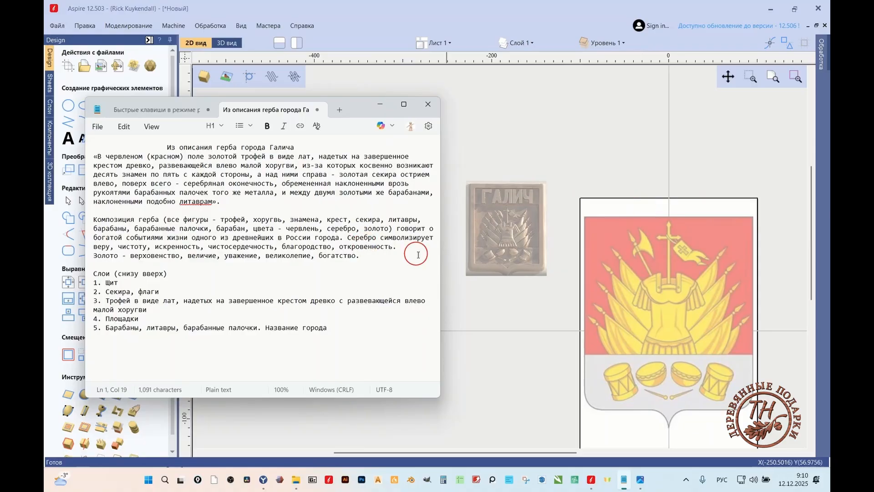
pyautogui.scroll(-1, 525, 277)
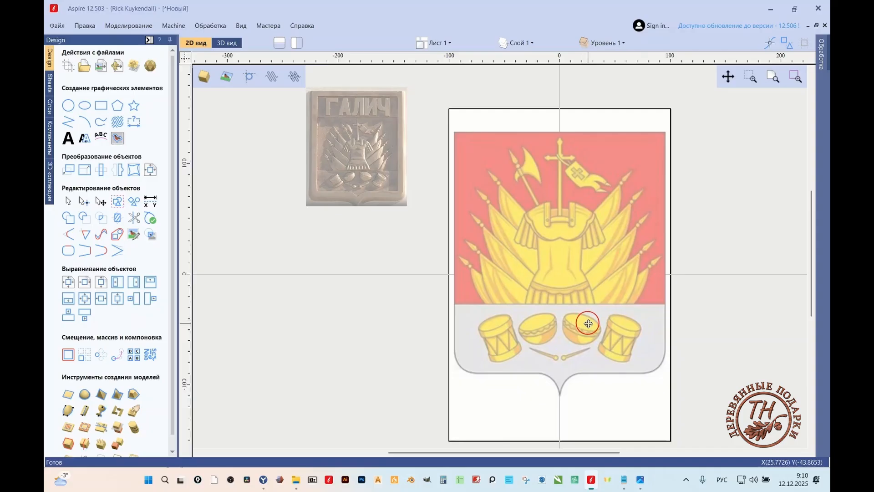
pyautogui.click(622, 479)
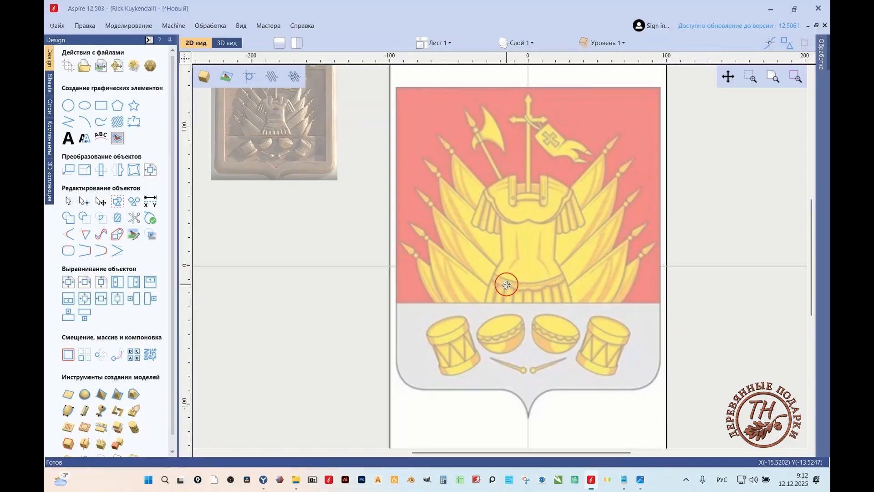
# - Duplicate the coloured coat-of-arms image and place one copy directly above the sheet, leaving the other on it
pyautogui.scroll(-1, 373, 355)
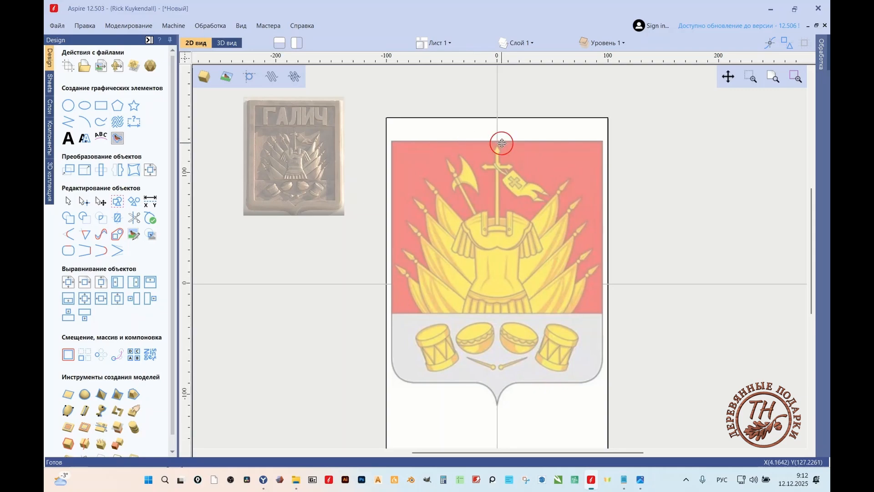
pyautogui.click(499, 232)
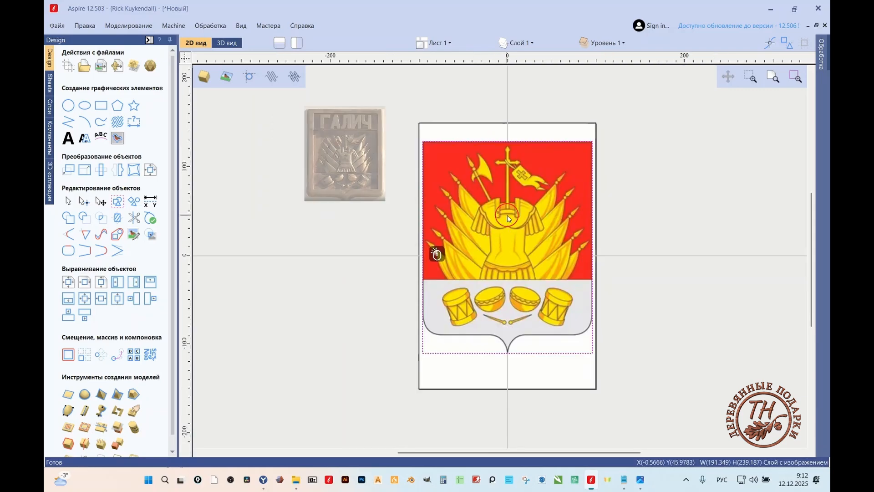
pyautogui.scroll(2, 509, 218)
pyautogui.scroll(-2, 472, 185)
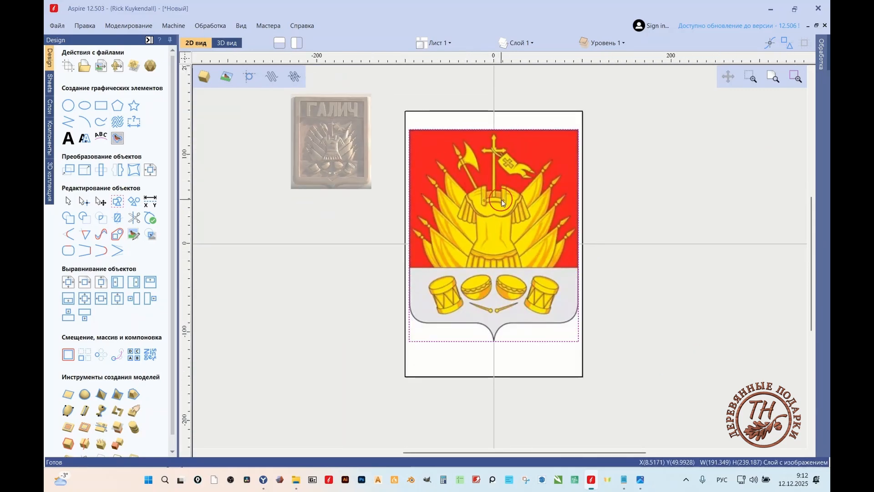
pyautogui.hotkey('ctrl', 'v')
pyautogui.scroll(-1, 494, 202)
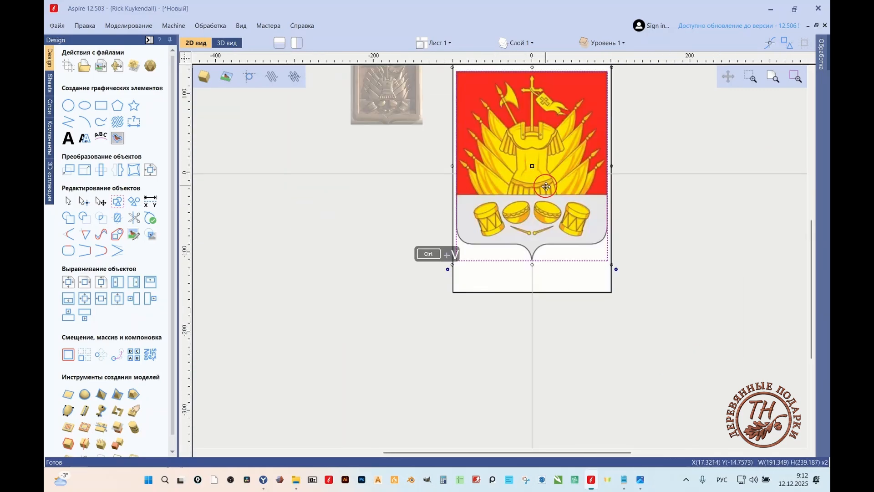
pyautogui.scroll(-1, 436, 321)
pyautogui.scroll(-1, 545, 324)
pyautogui.moveTo(549, 234); pyautogui.dragTo(546, 99)
pyautogui.scroll(3, 488, 234)
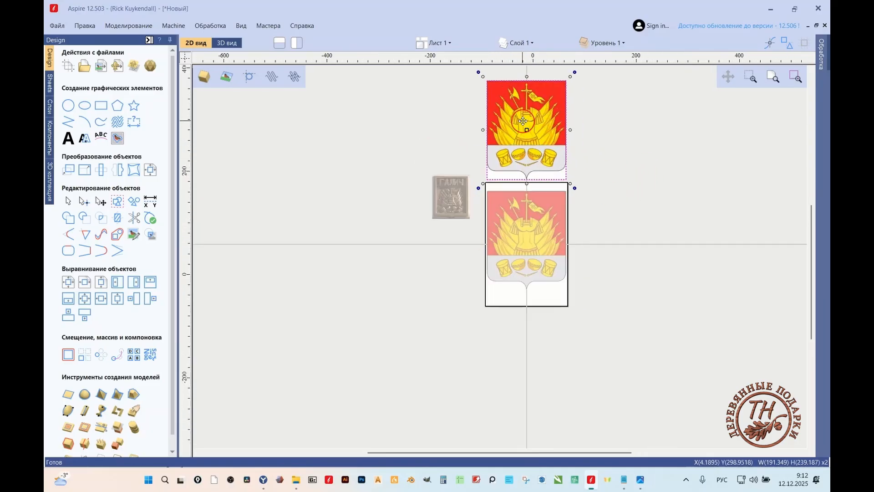
# - Examine the coat-of-arms image on the sheet, comparing its two halves, the axe, cross and pennant, the flags and the drums
pyautogui.scroll(-1, 510, 157)
pyautogui.scroll(1, 569, 126)
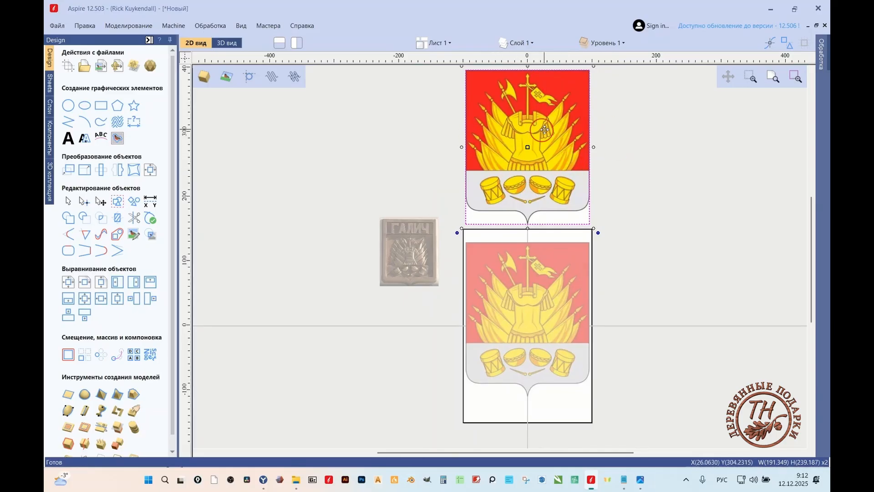
pyautogui.click(509, 337)
pyautogui.scroll(-1, 503, 272)
pyautogui.scroll(-2, 502, 270)
pyautogui.scroll(2, 526, 332)
pyautogui.scroll(-4, 529, 305)
pyautogui.scroll(3, 540, 351)
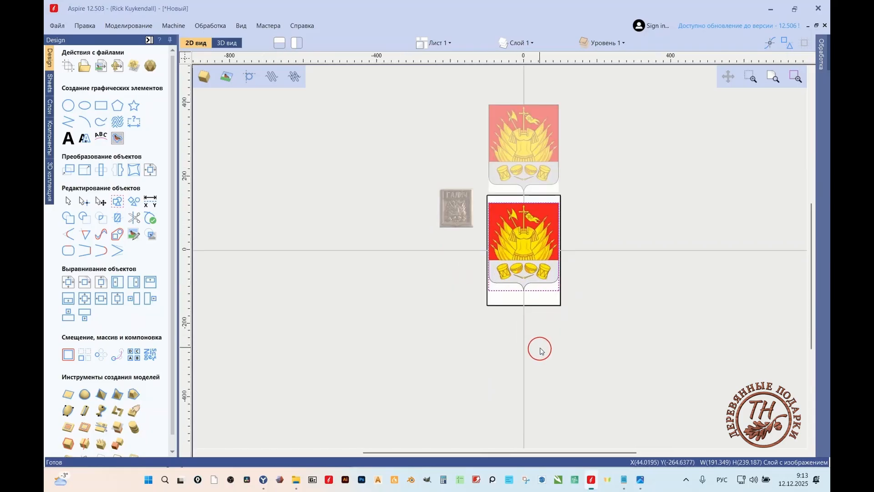
pyautogui.scroll(1, 511, 240)
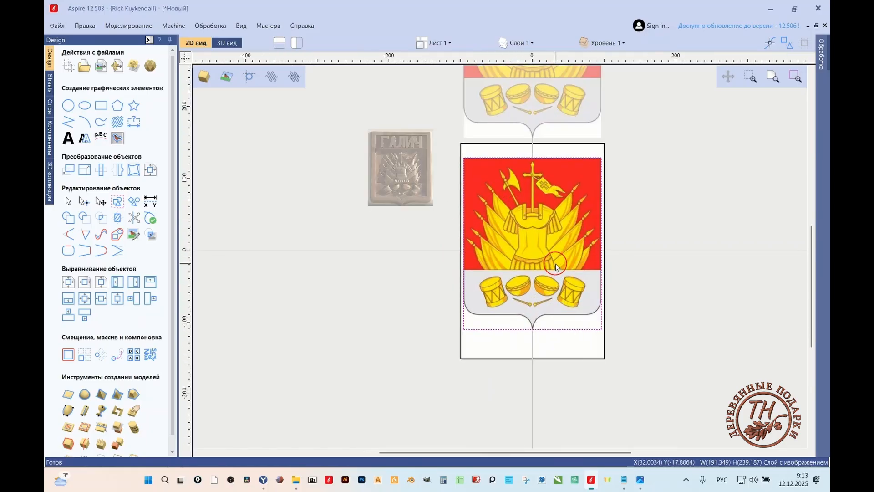
pyautogui.scroll(2, 561, 263)
pyautogui.scroll(-1, 546, 257)
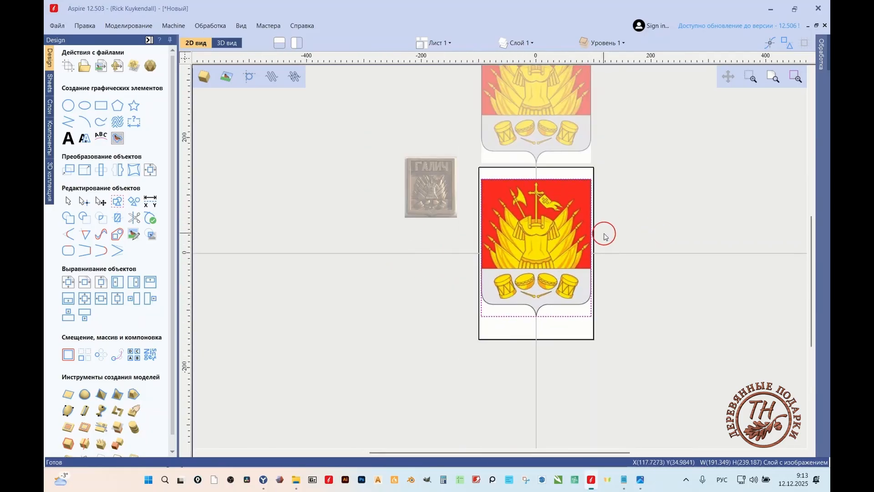
pyautogui.scroll(2, 513, 173)
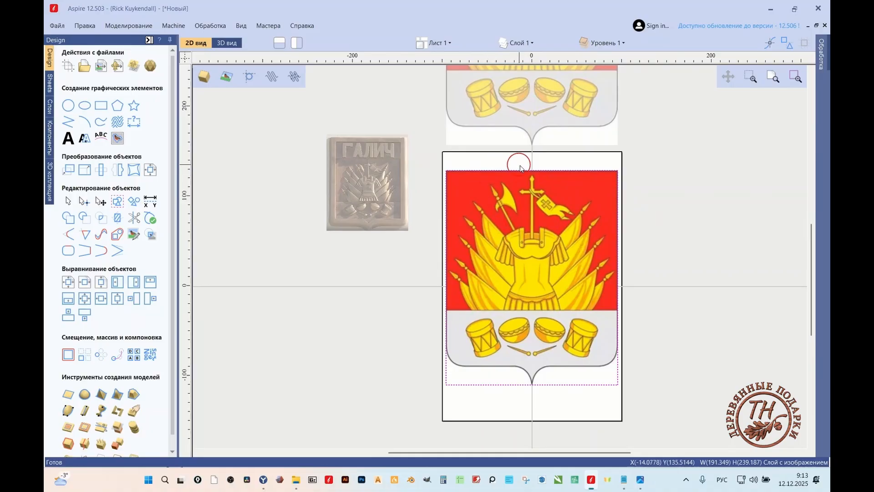
pyautogui.scroll(1, 566, 294)
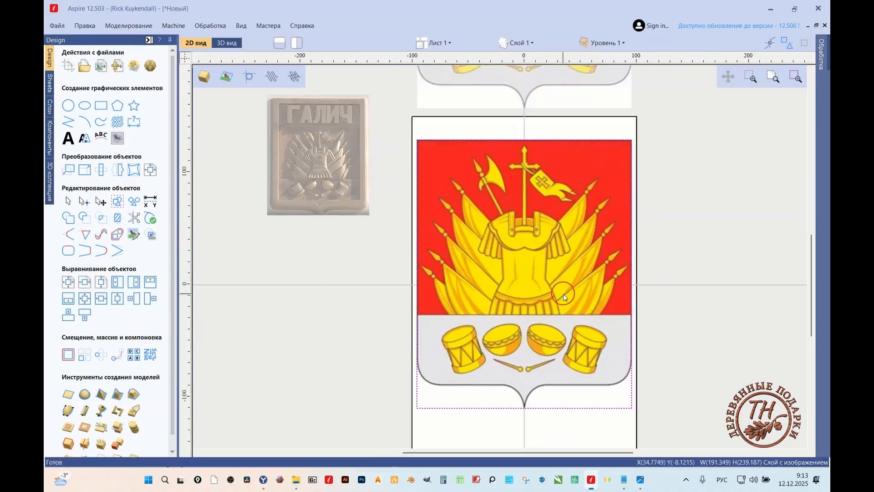
pyautogui.scroll(-1, 501, 212)
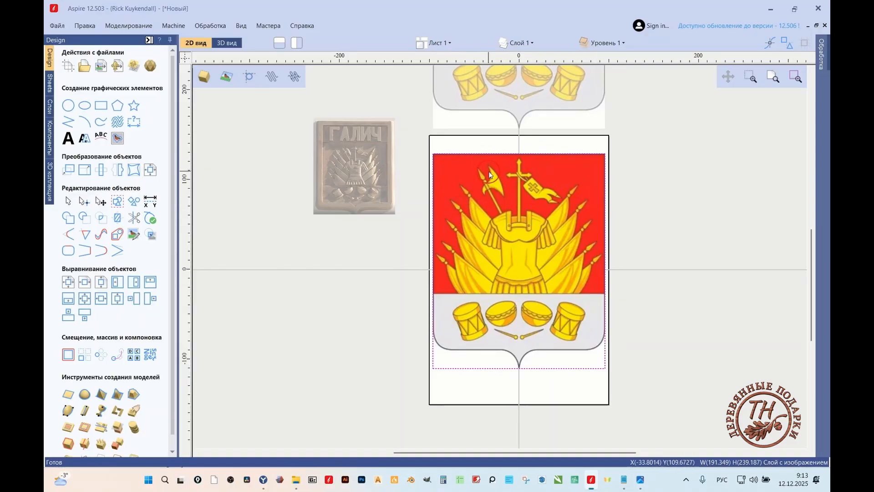
pyautogui.scroll(3, 522, 157)
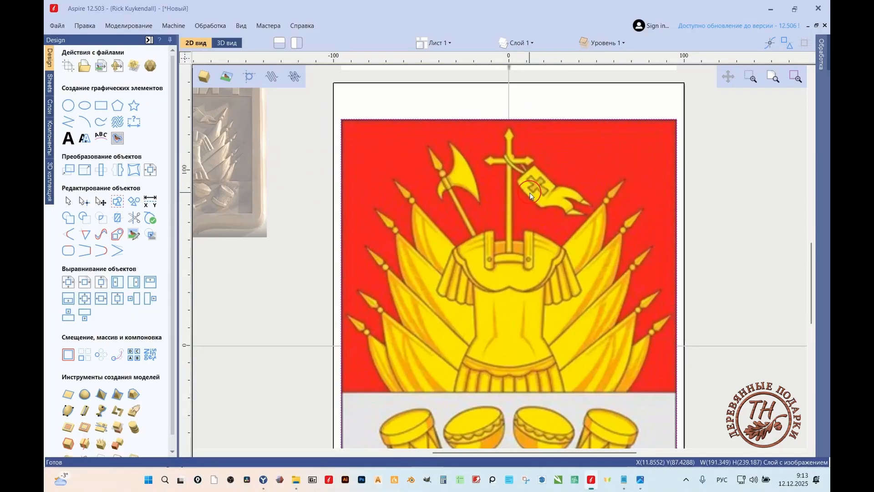
pyautogui.scroll(-2, 534, 171)
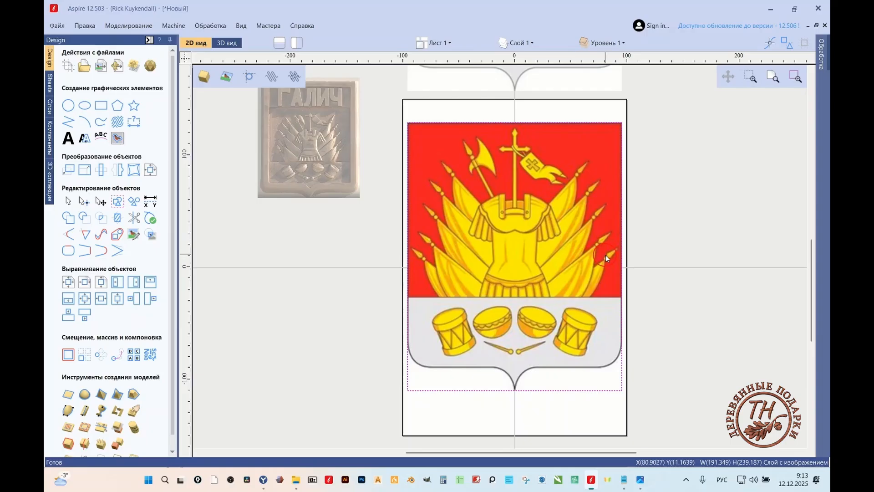
pyautogui.moveTo(574, 252); pyautogui.dragTo(567, 246, button='middle')
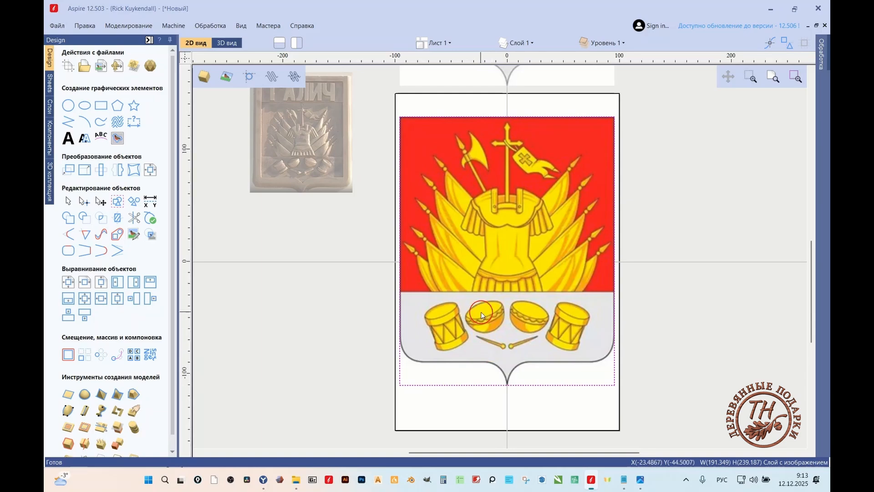
# - Draw a rectangle about 108 × 273 mm over the left half of the coat of arms, its right edge on the vertical centre line
pyautogui.click(101, 105)
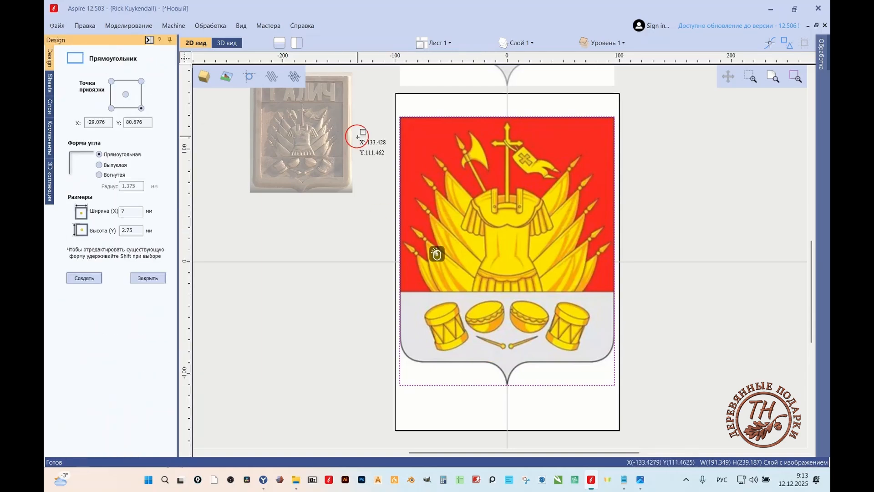
pyautogui.moveTo(388, 108); pyautogui.dragTo(506, 413)
pyautogui.scroll(2, 531, 81)
pyautogui.scroll(4, 531, 80)
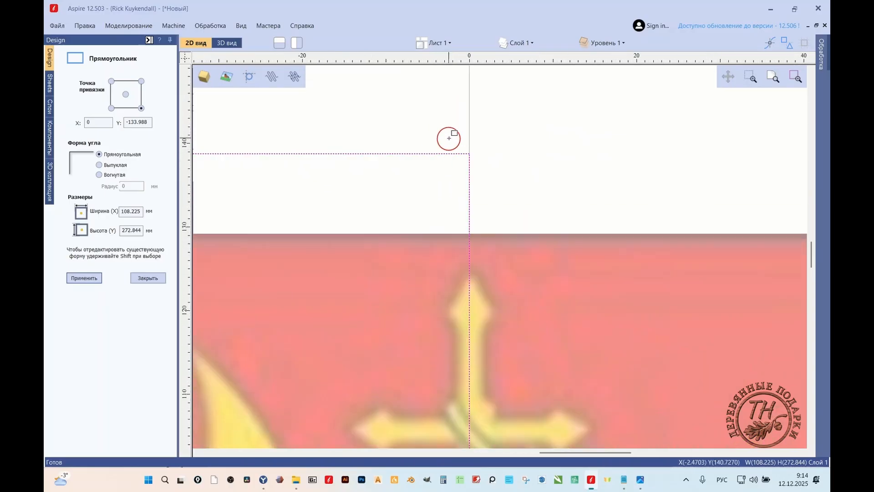
pyautogui.scroll(-5, 474, 114)
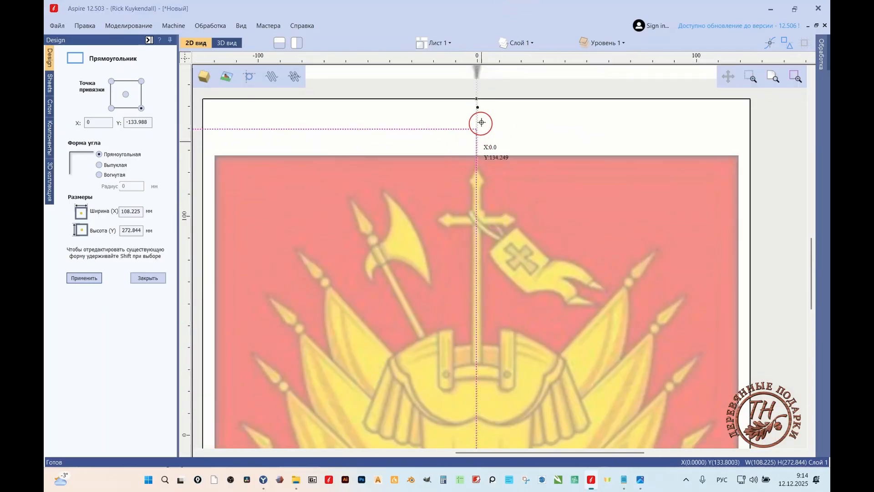
pyautogui.press('Escape')
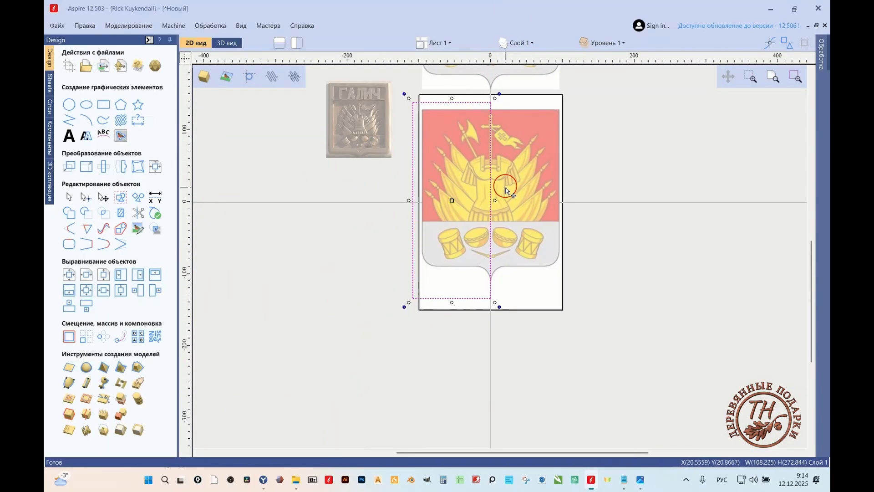
# - Crop the coat-of-arms image on the sheet to the rectangle, keeping only its left half, and delete the rectangle
pyautogui.keyDown('shift'); pyautogui.click(521, 187); pyautogui.keyUp('shift')
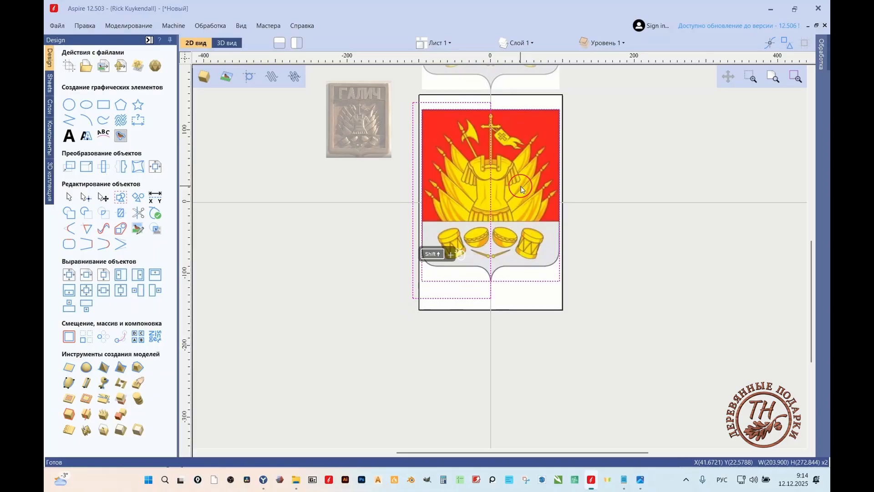
pyautogui.click(160, 220)
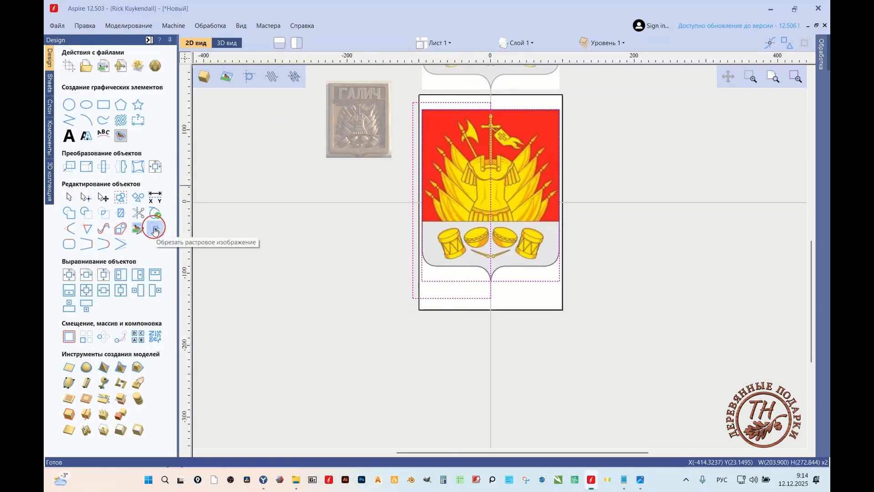
pyautogui.click(431, 229)
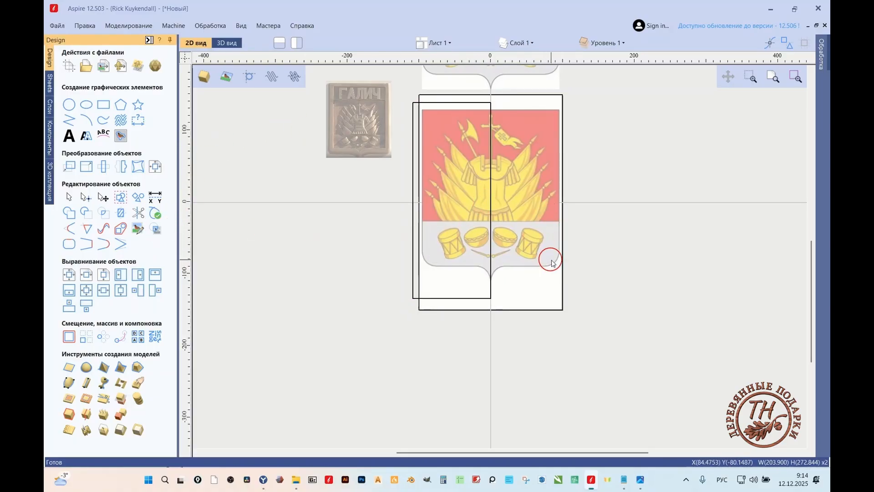
pyautogui.click(435, 297)
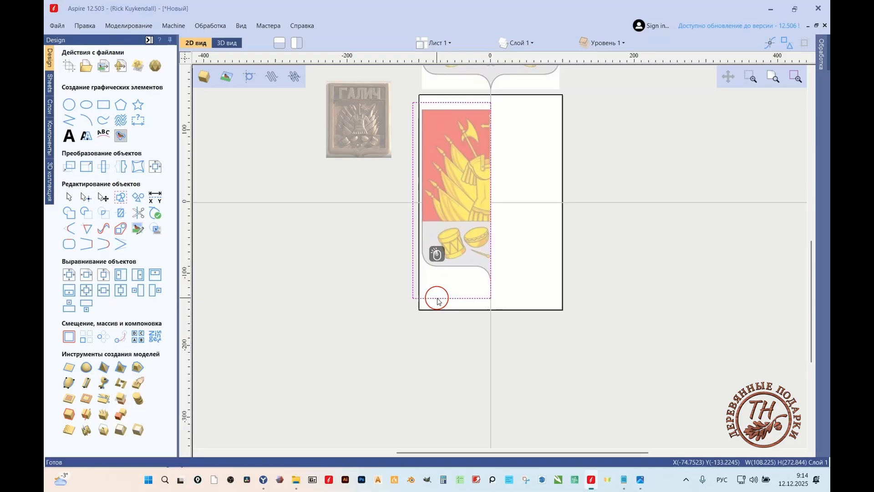
pyautogui.press('Delete')
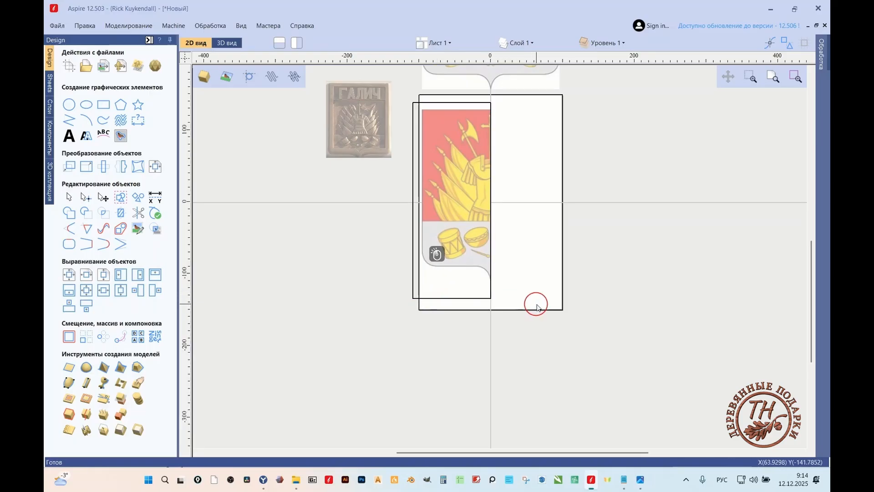
pyautogui.click(476, 280)
pyautogui.scroll(5, 444, 265)
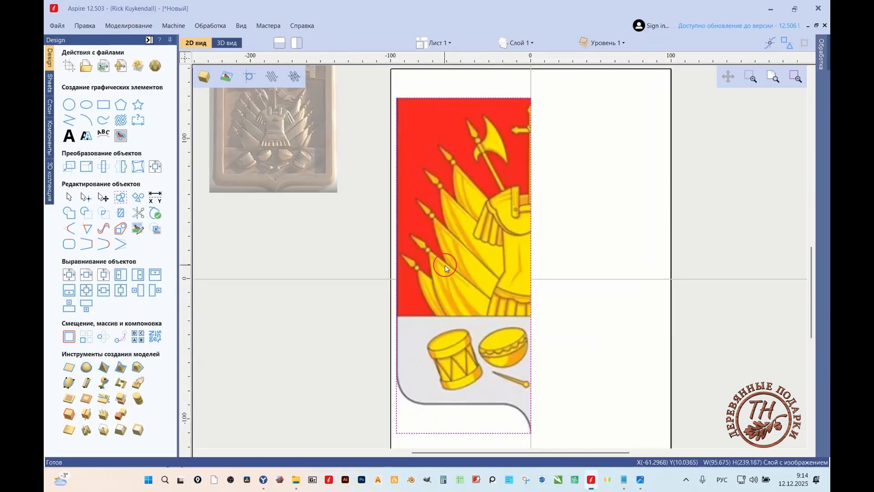
pyautogui.scroll(-3, 485, 218)
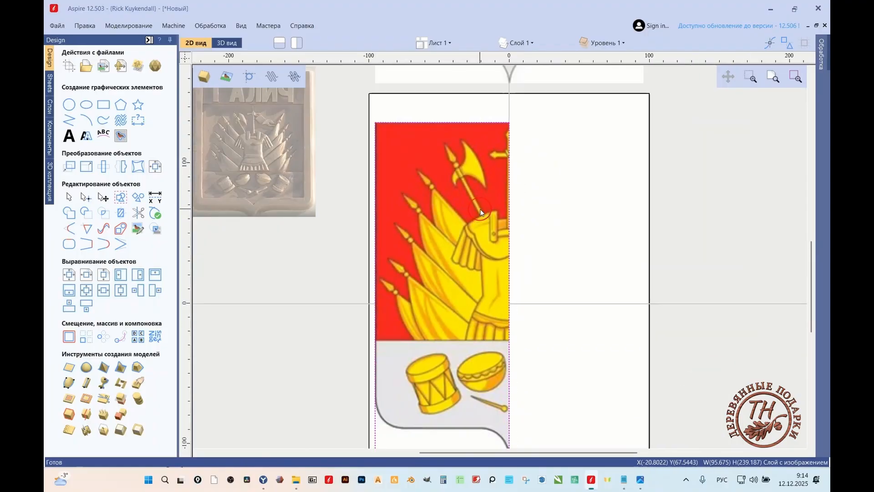
# - Rename the component level as Щит
pyautogui.click(49, 138)
pyautogui.doubleClick(92, 68)
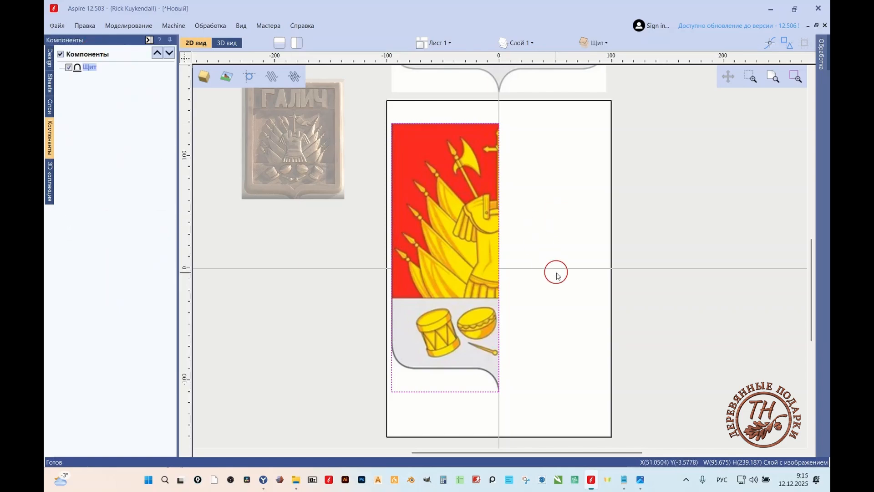
# - Trace the shield's left half with an open straight-segment polyline about 96 × 238 mm, from the top centre round to the bottom tip
pyautogui.scroll(1, 528, 210)
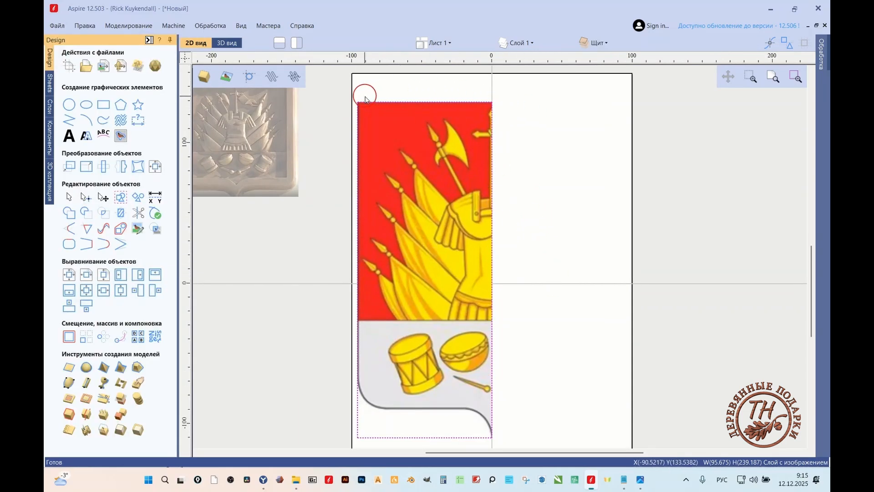
pyautogui.click(70, 118)
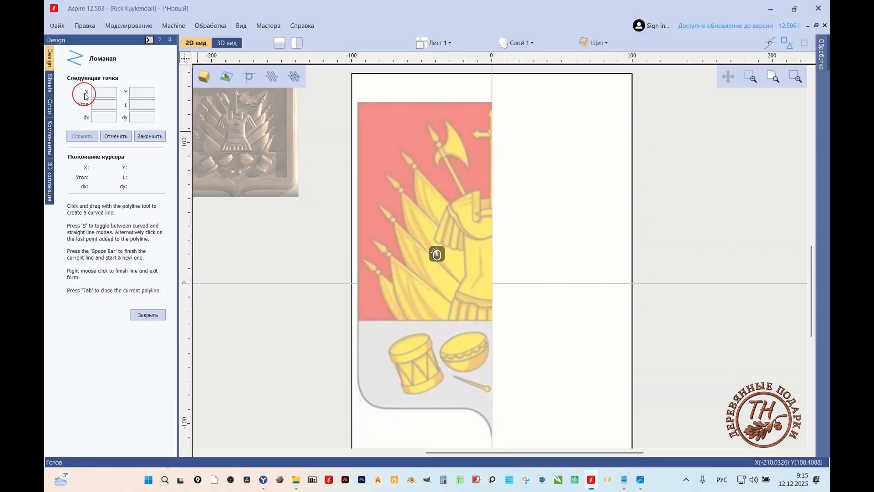
pyautogui.click(492, 102)
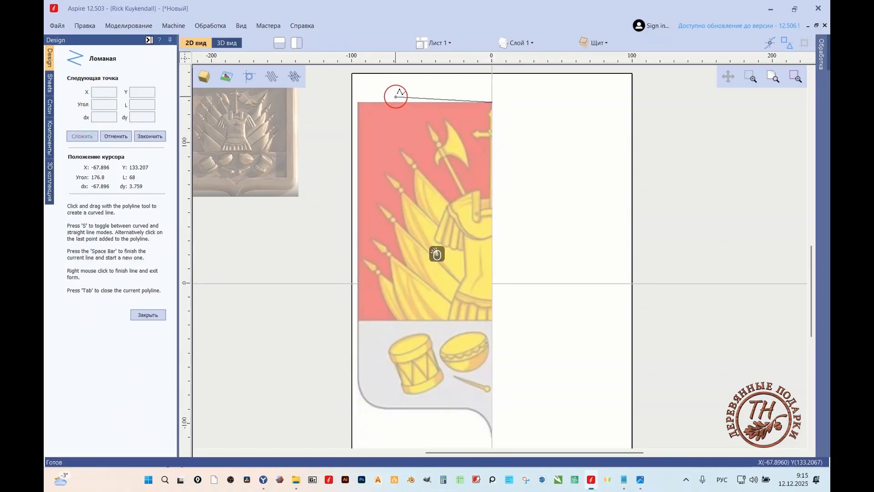
pyautogui.click(357, 102)
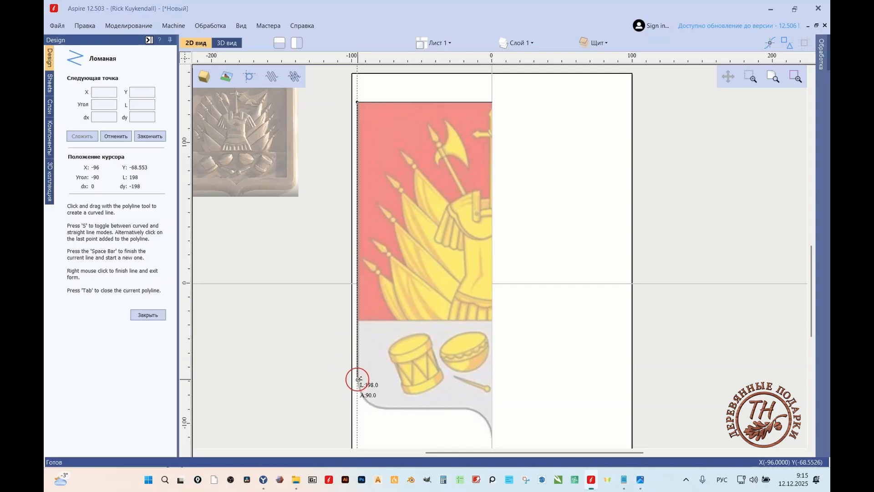
pyautogui.click(359, 373)
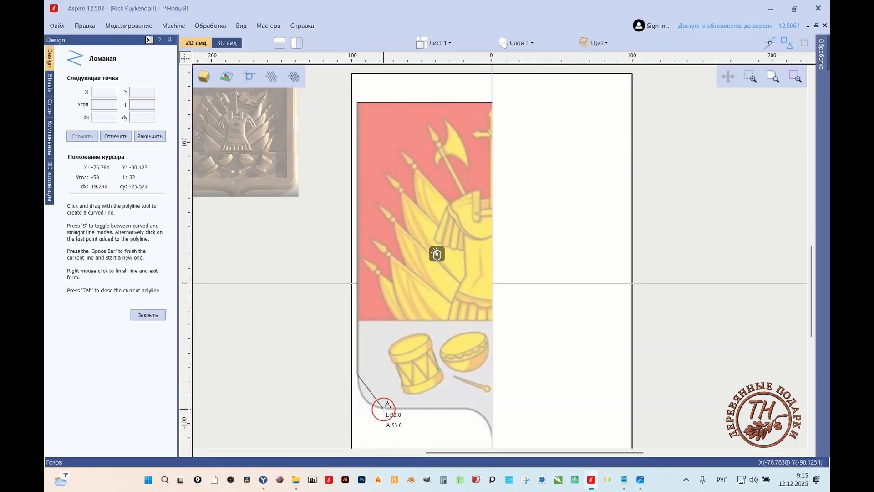
pyautogui.moveTo(386, 407); pyautogui.dragTo(400, 412)
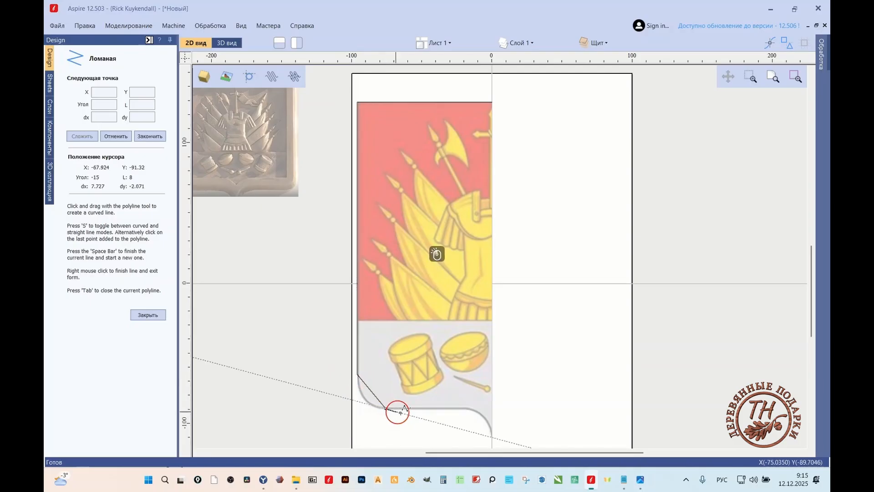
pyautogui.click(465, 409)
pyautogui.scroll(-3, 473, 403)
pyautogui.scroll(4, 482, 416)
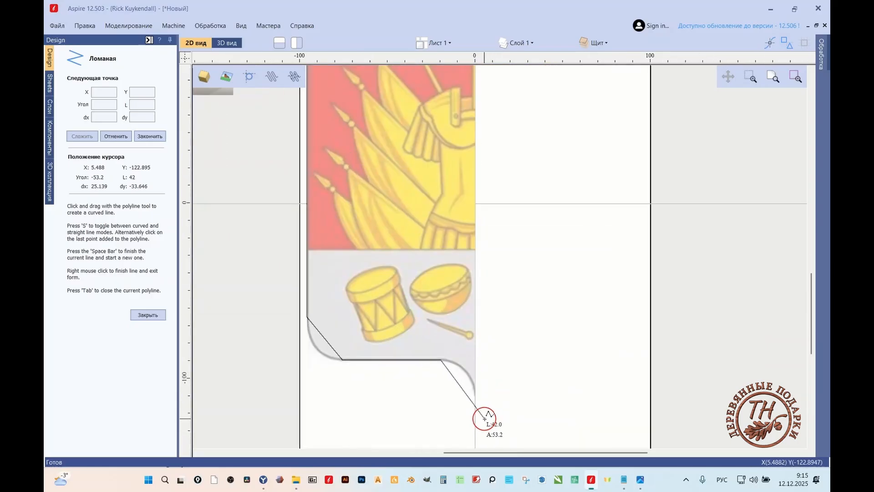
pyautogui.click(475, 394)
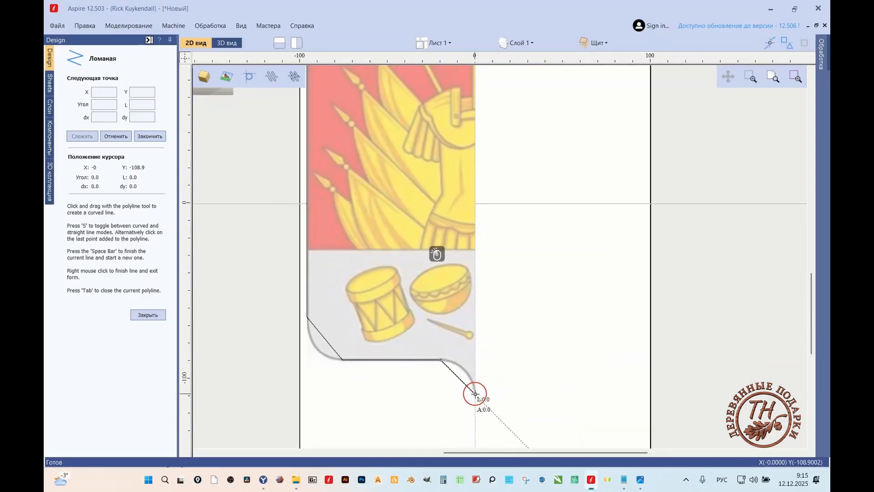
pyautogui.click(164, 316)
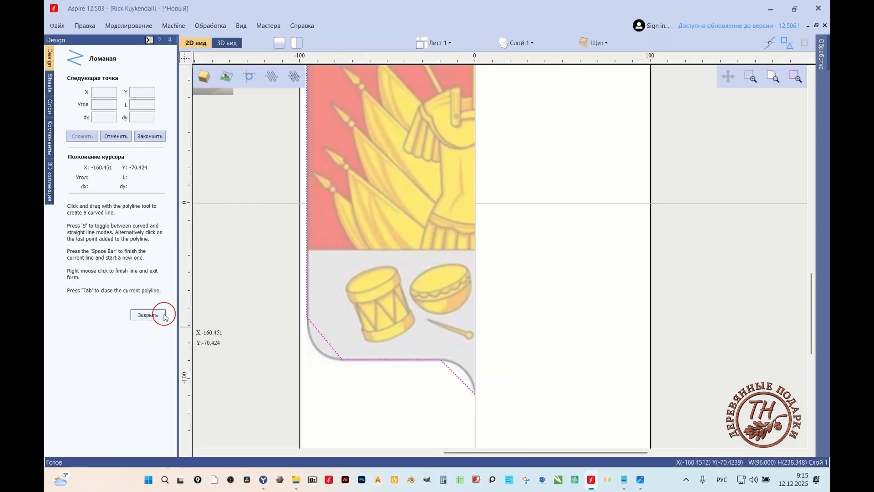
pyautogui.click(152, 314)
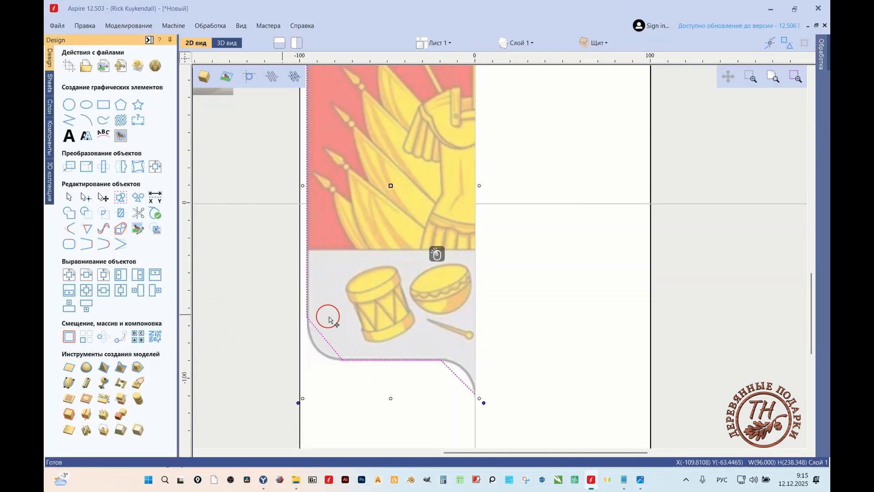
# - Bend the diagonal span at the shield outline's lower-left corner into an arc that follows the rounded corner in the image
pyautogui.doubleClick(400, 358)
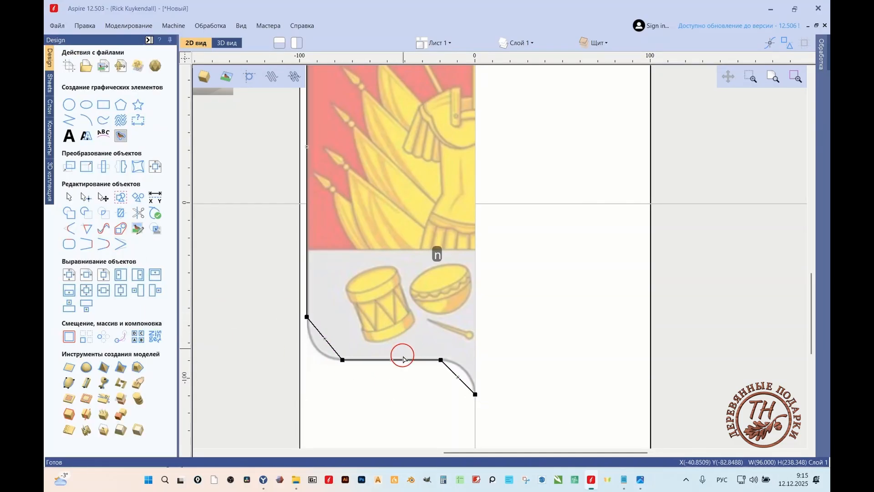
pyautogui.scroll(1, 369, 381)
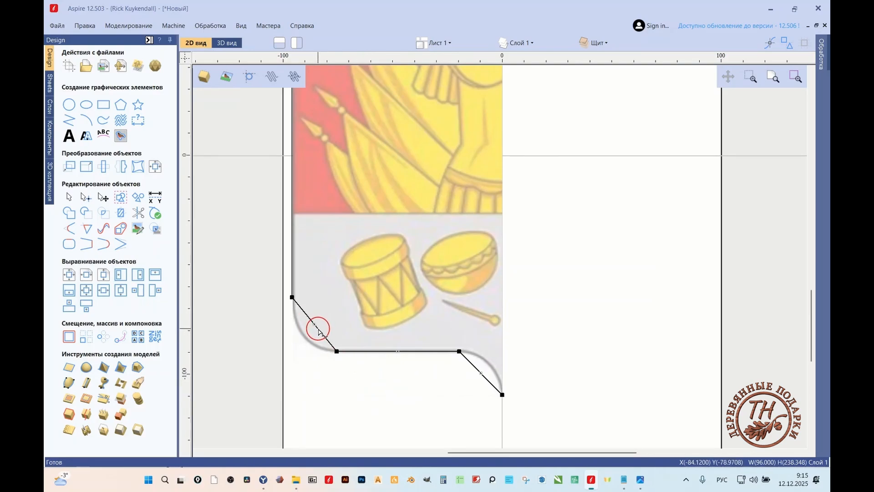
pyautogui.moveTo(319, 332); pyautogui.dragTo(326, 351)
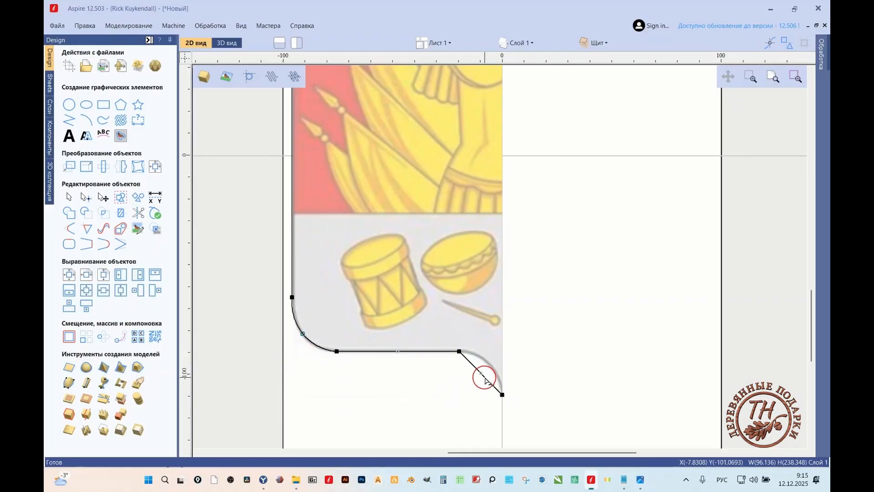
# - Bend the diagonal span at the shield outline's bottom tip into an arc that follows the image, and finish node editing
pyautogui.press('a')
pyautogui.moveTo(459, 393); pyautogui.dragTo(488, 362)
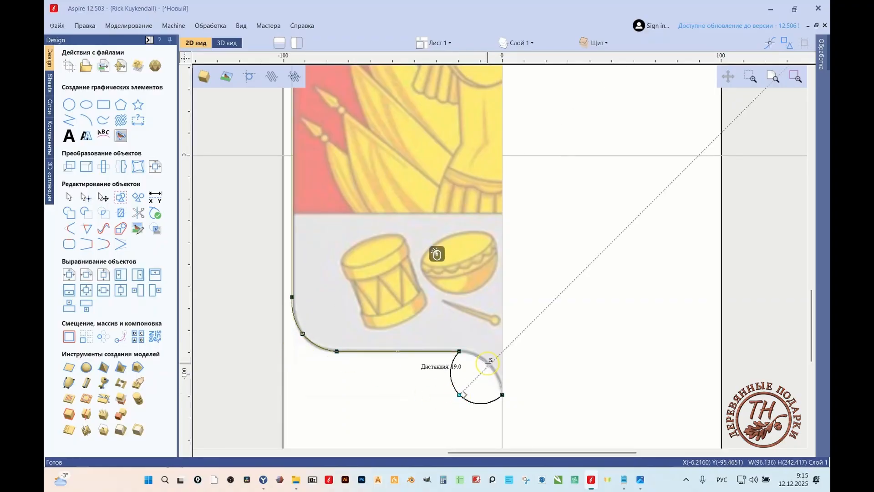
pyautogui.scroll(-3, 452, 97)
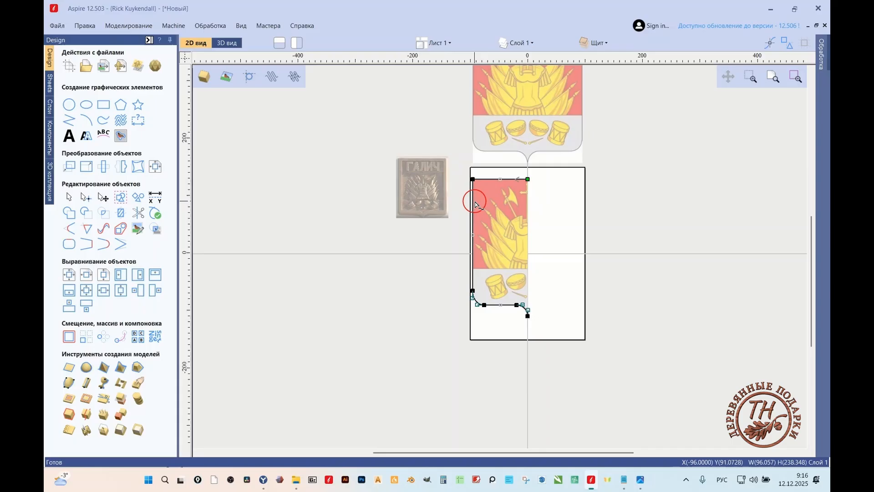
pyautogui.press('n')
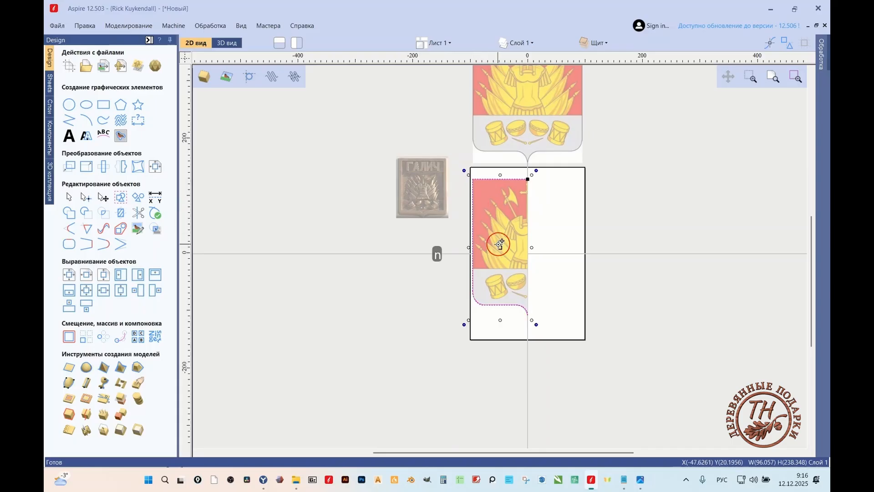
# - Mirror a copy of the half shield outline horizontally about the centre of the material
pyautogui.scroll(2, 441, 273)
pyautogui.scroll(-2, 436, 270)
pyautogui.scroll(3, 555, 309)
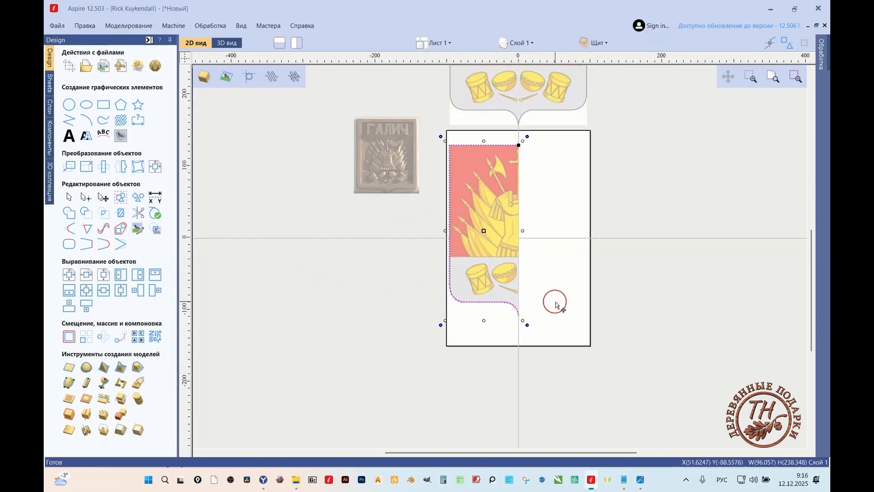
pyautogui.scroll(-1, 494, 292)
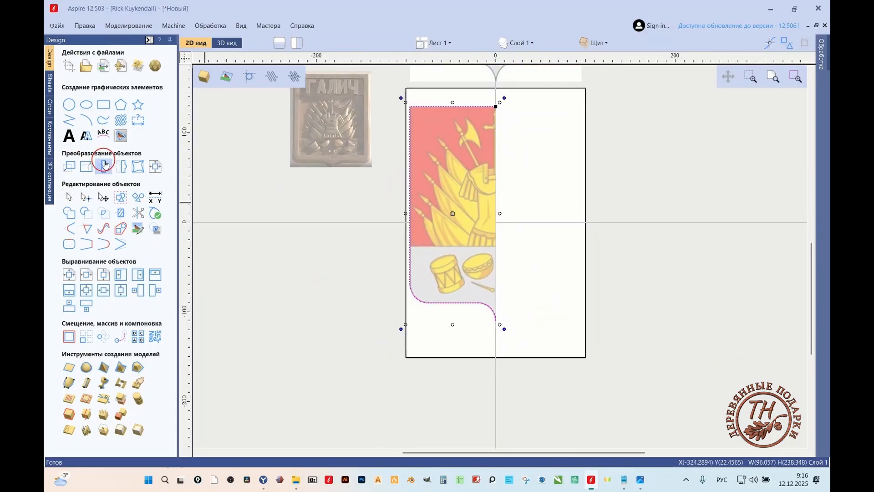
pyautogui.click(121, 166)
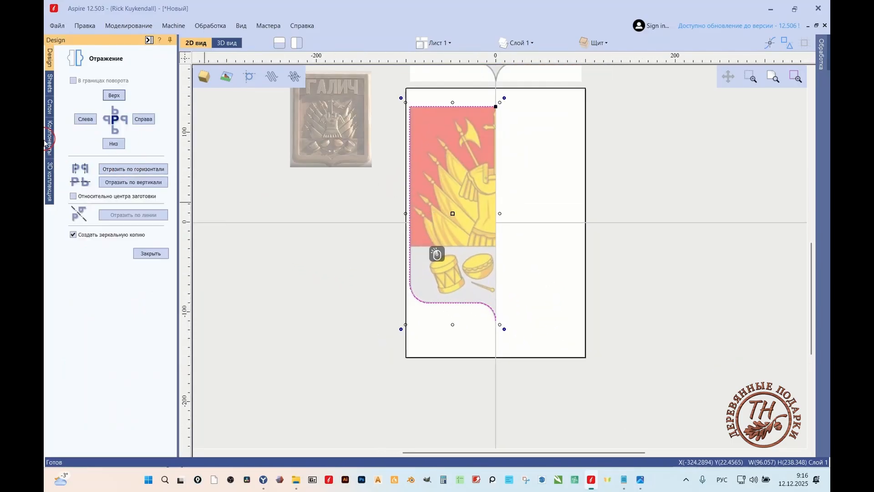
pyautogui.click(75, 197)
pyautogui.click(141, 173)
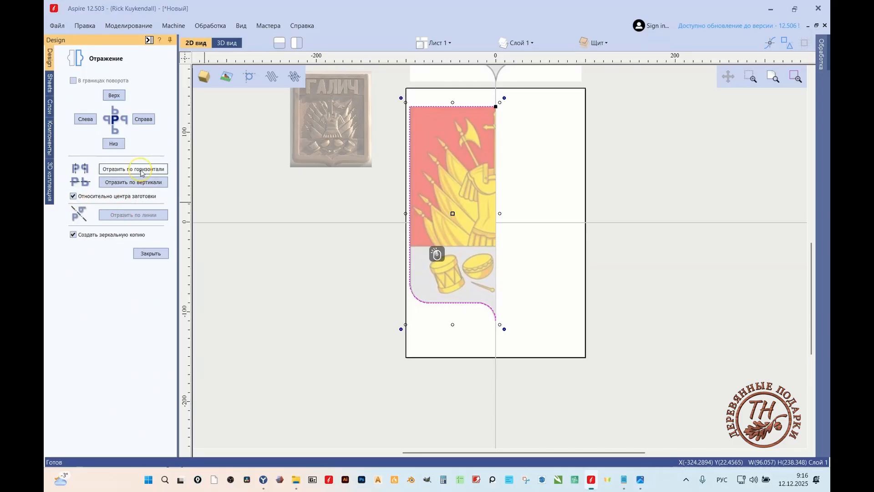
pyautogui.click(136, 170)
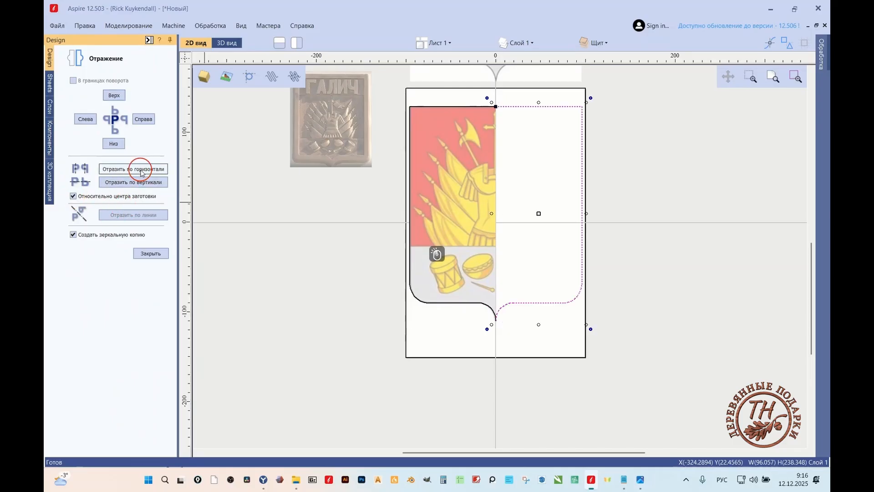
# - Join the original and mirrored shield halves into one outline and select it
pyautogui.keyDown('shift'); pyautogui.click(442, 304); pyautogui.keyUp('shift')
pyautogui.click(159, 255)
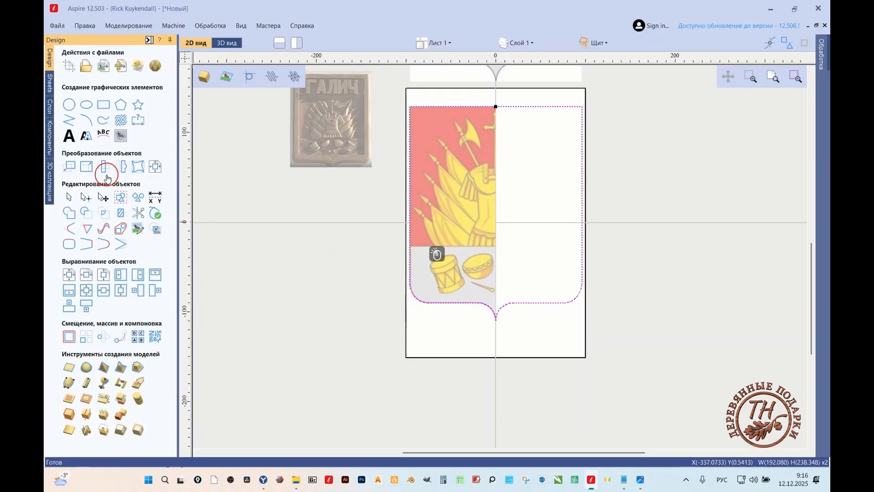
pyautogui.click(122, 246)
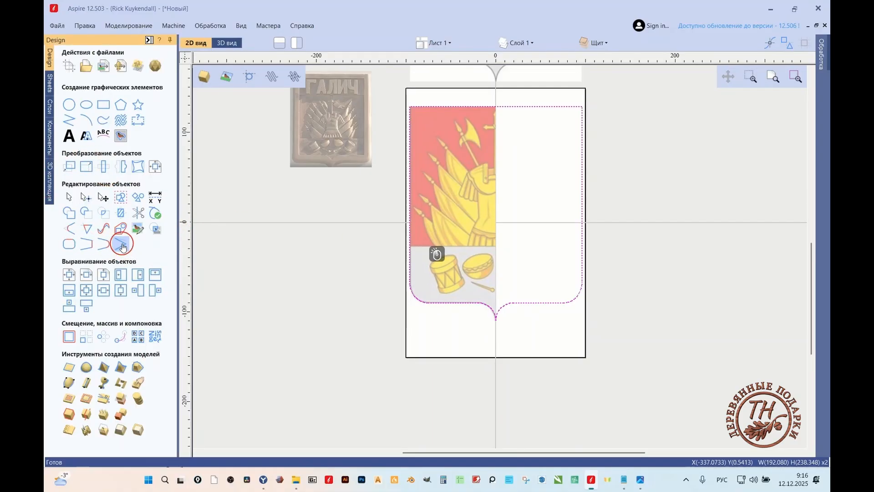
pyautogui.click(426, 330)
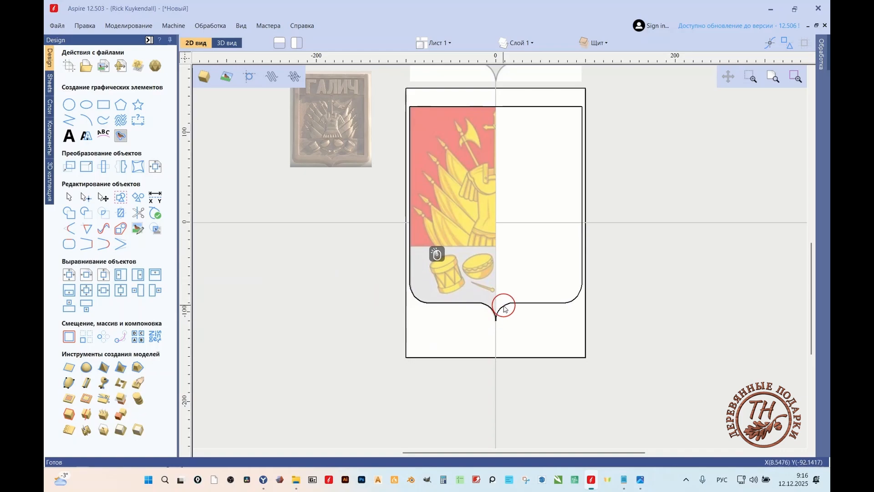
pyautogui.click(506, 304)
pyautogui.scroll(2, 582, 182)
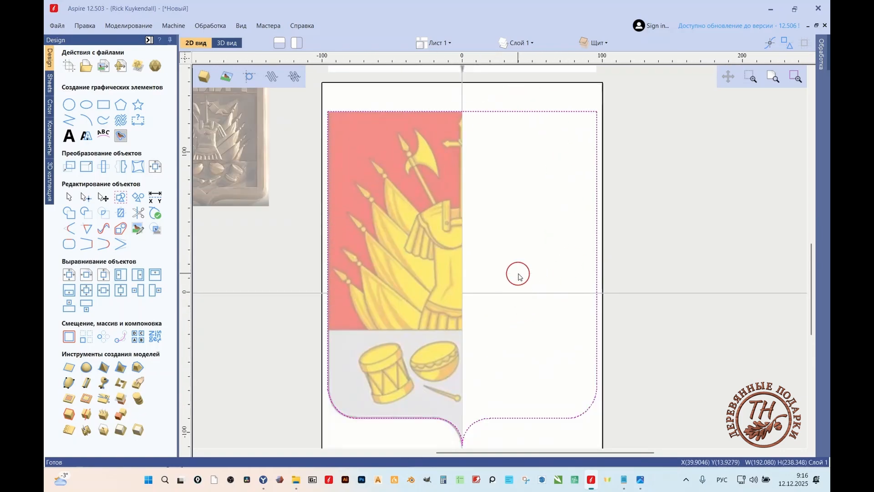
pyautogui.scroll(-3, 519, 264)
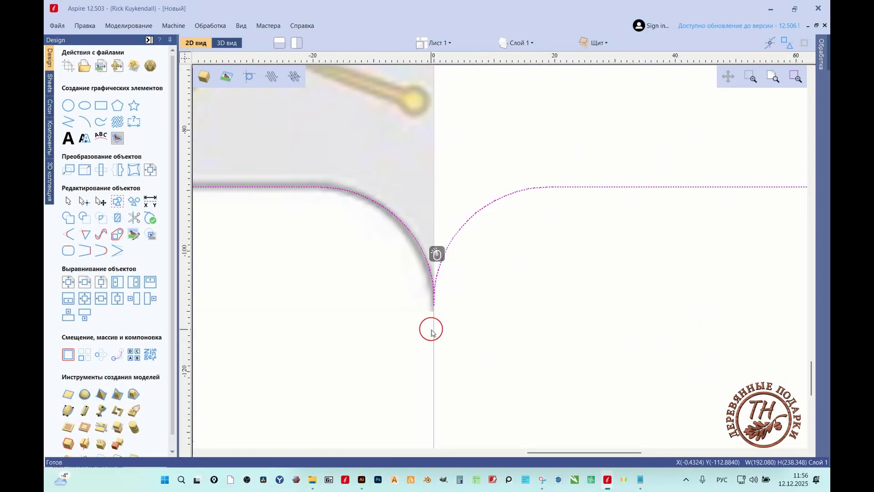
pyautogui.scroll(2, 432, 328)
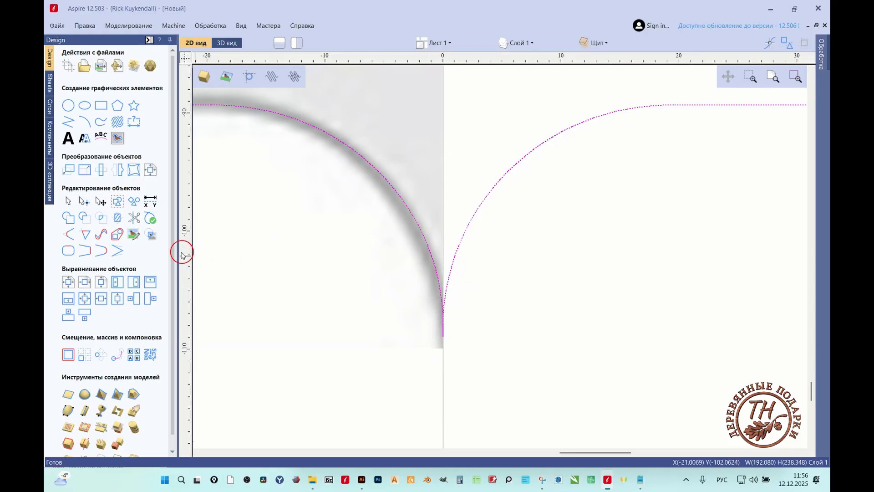
pyautogui.click(75, 239)
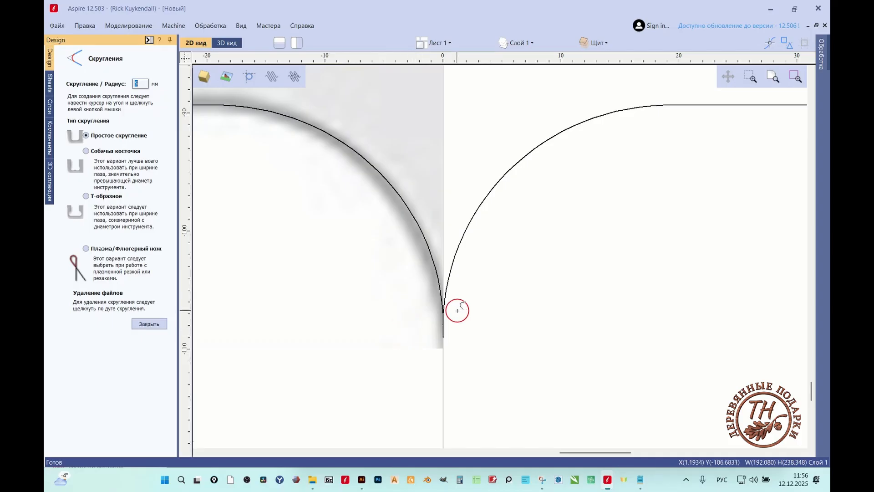
pyautogui.scroll(5, 443, 302)
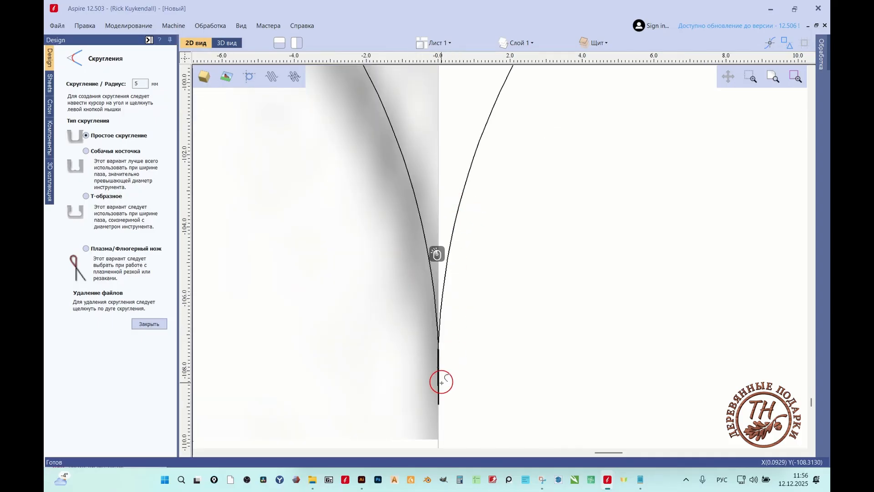
pyautogui.scroll(5, 438, 373)
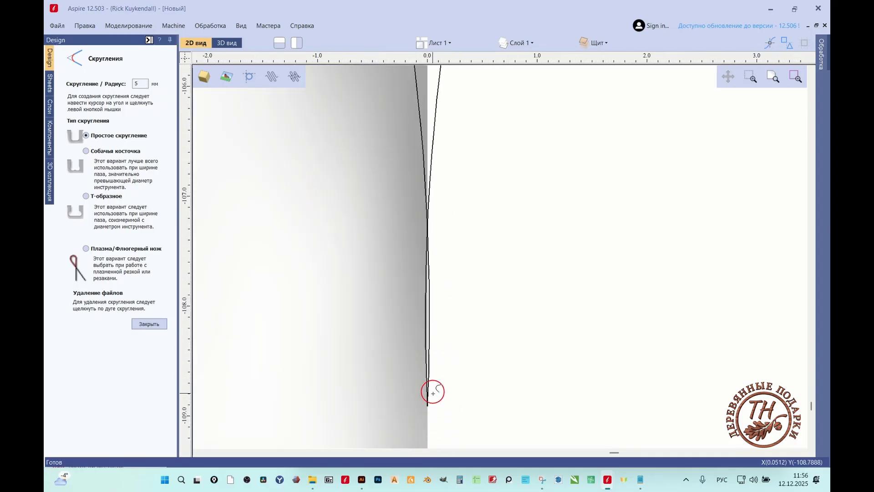
pyautogui.scroll(2, 429, 386)
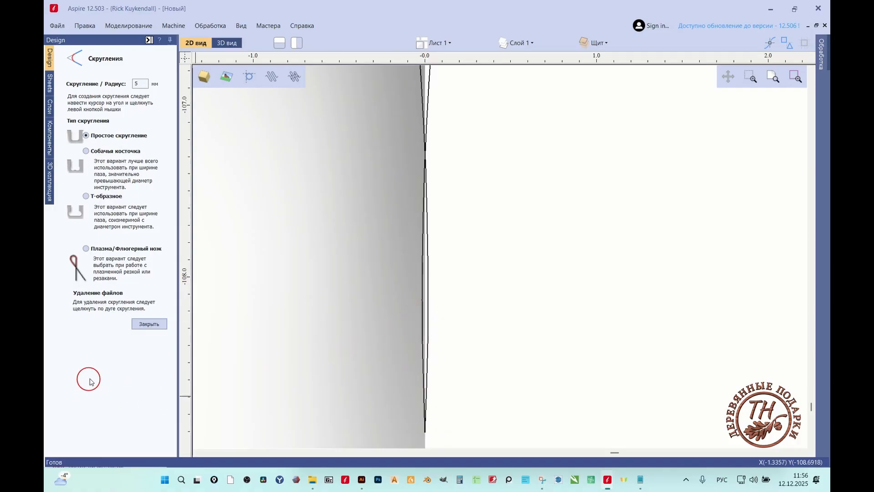
pyautogui.click(146, 328)
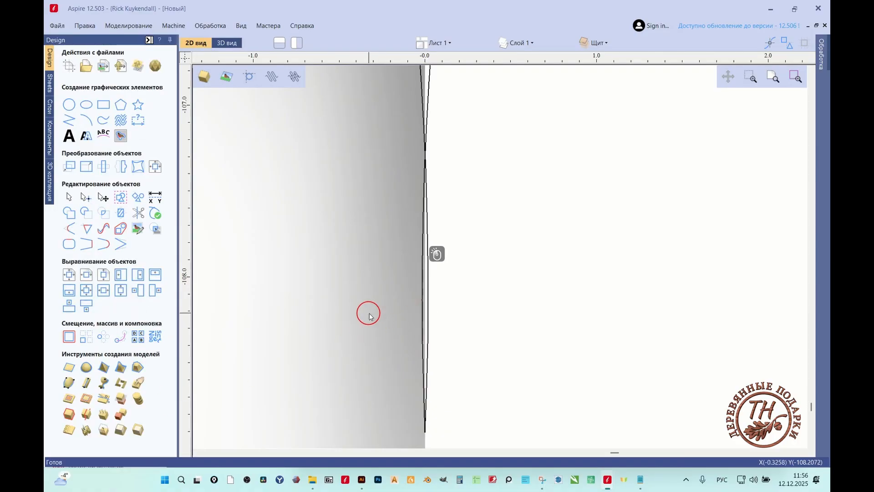
# - Trim away the overlapping sliver below the crossing at the shield outline's bottom tip with interactive trimming
pyautogui.click(423, 324)
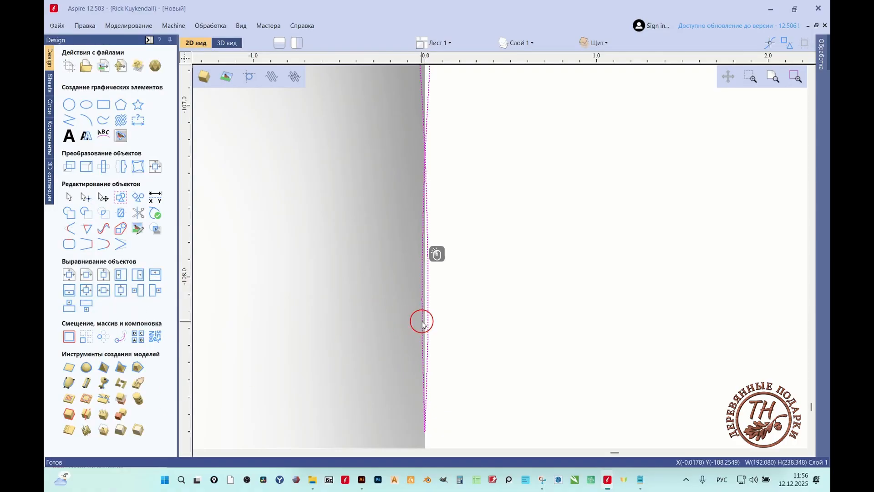
pyautogui.doubleClick(422, 325)
pyautogui.scroll(-2, 426, 351)
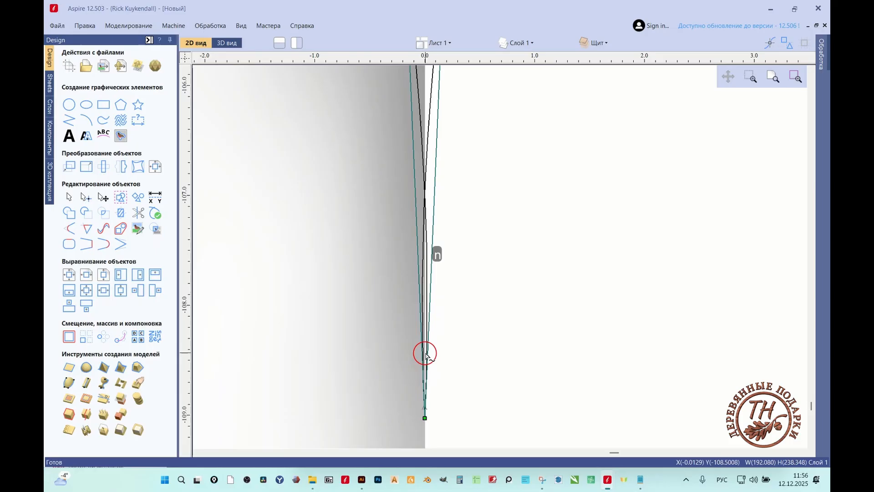
pyautogui.click(138, 212)
pyautogui.click(422, 337)
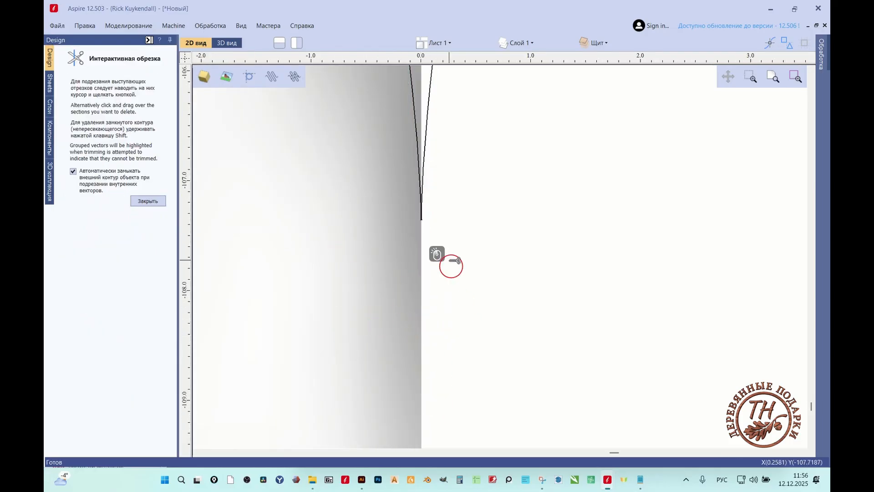
pyautogui.press('Escape')
pyautogui.scroll(6, 463, 196)
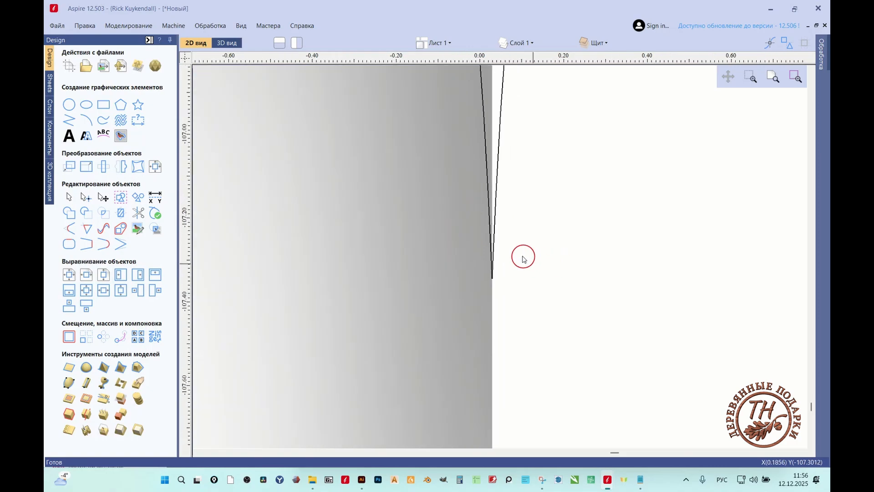
# - Try to round the shield outline's bottom tip with a simple 3 mm fillet
pyautogui.scroll(-1, 479, 266)
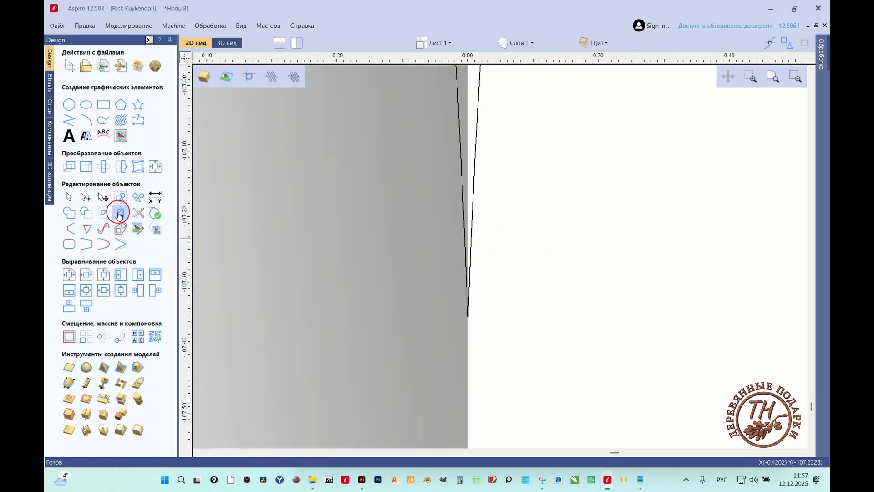
pyautogui.click(69, 227)
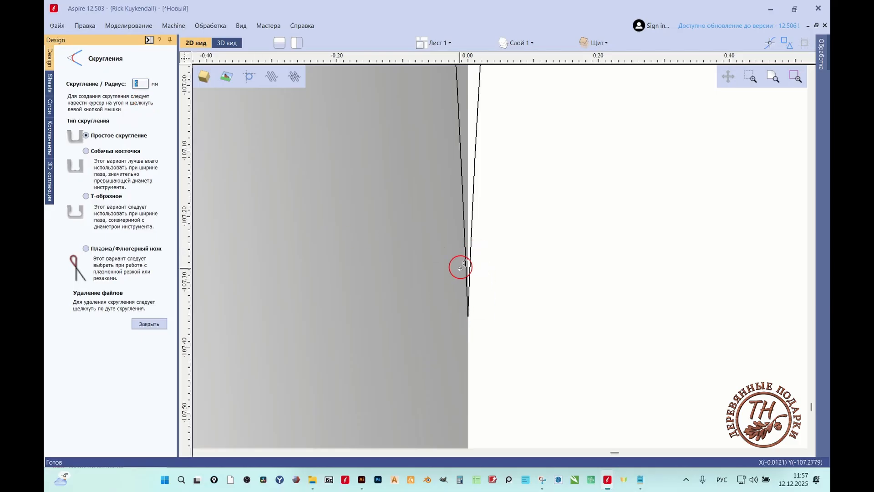
pyautogui.scroll(-10, 466, 303)
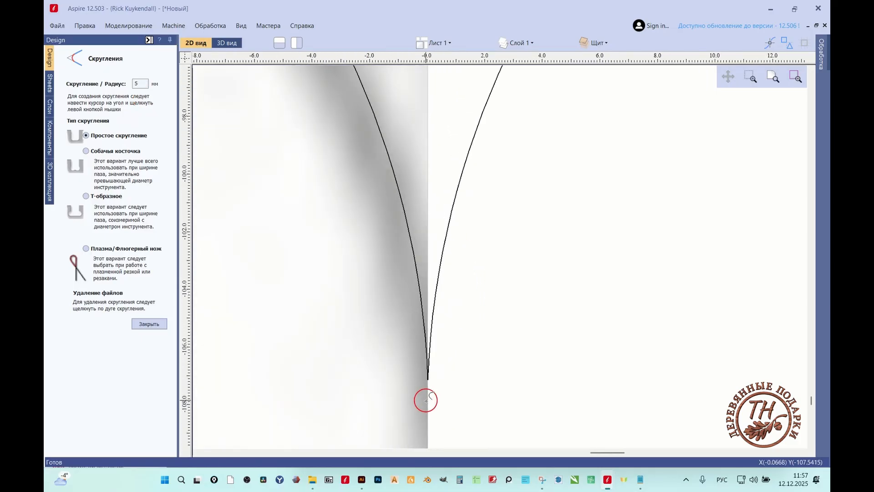
pyautogui.scroll(2, 437, 343)
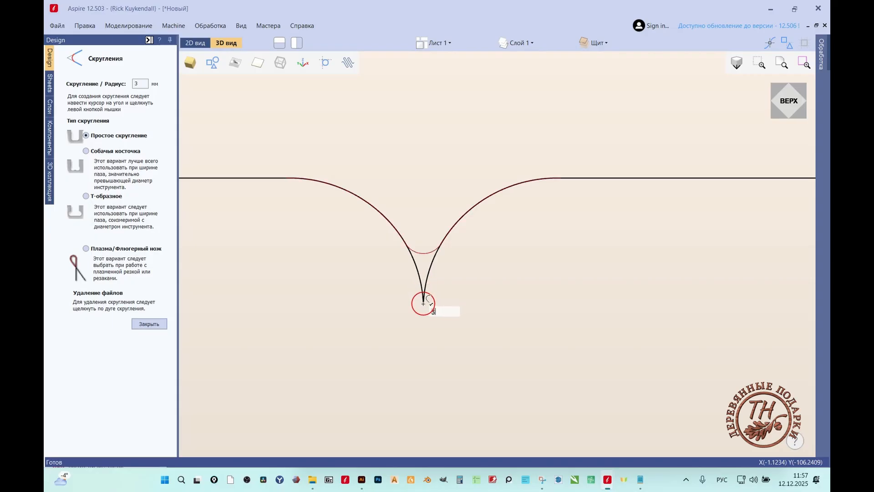
pyautogui.click(423, 300)
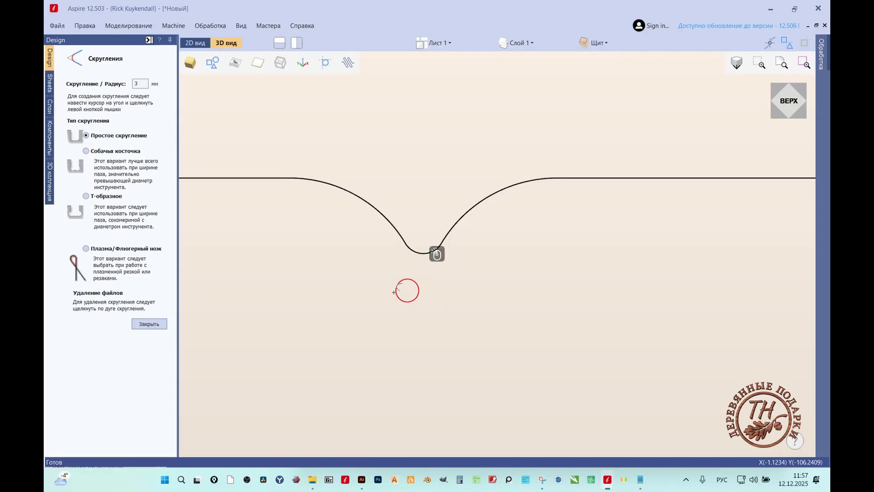
pyautogui.scroll(-2, 423, 292)
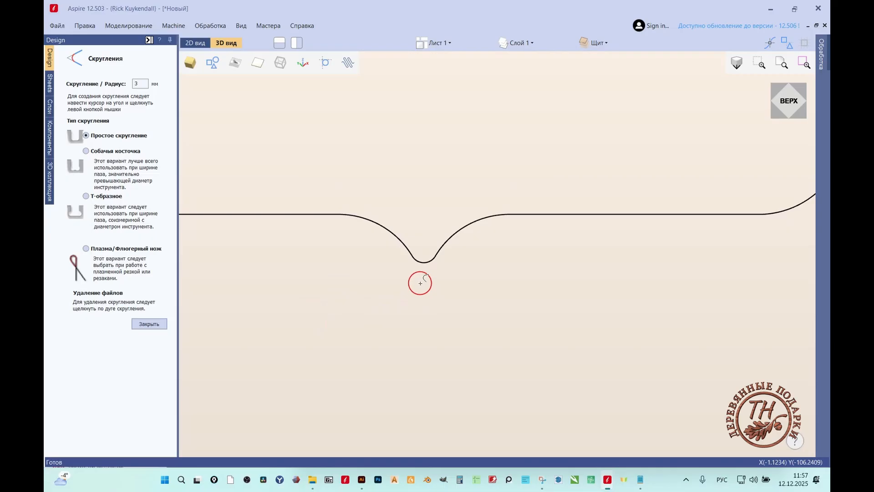
pyautogui.hotkey('ctrl', 'z')
# - Round the shield's bottom tip with a simple fillet smaller than 3 mm, and select the outline in the 2D view
pyautogui.click(138, 84)
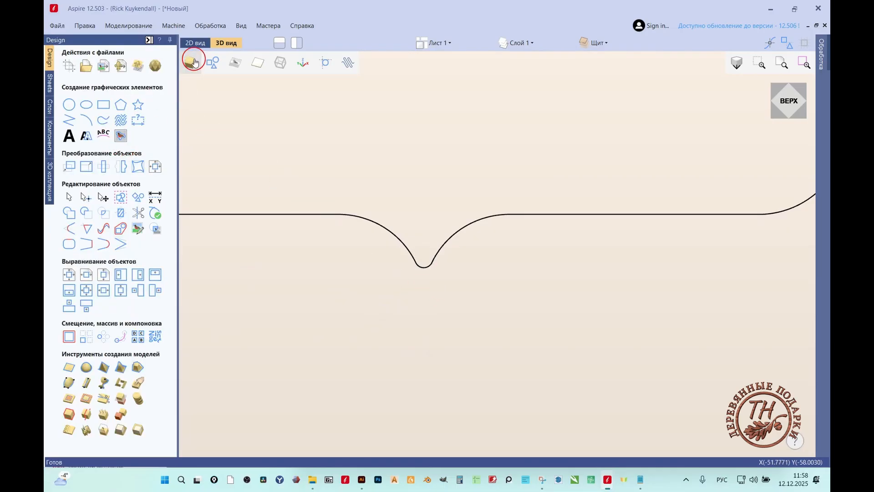
pyautogui.click(194, 44)
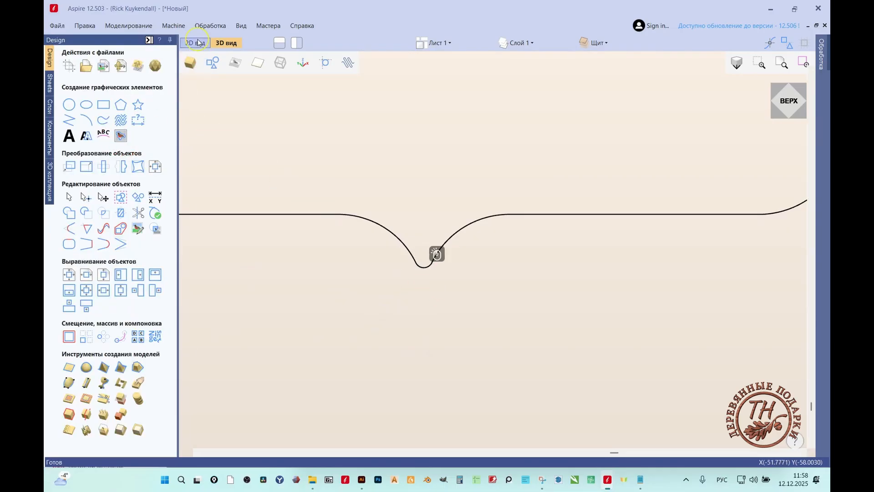
pyautogui.scroll(1, 453, 330)
pyautogui.scroll(2, 429, 271)
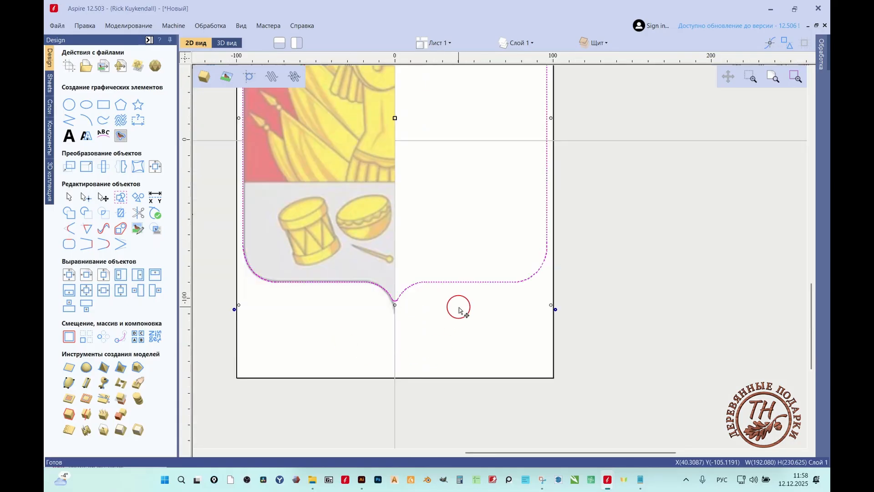
pyautogui.scroll(-3, 327, 360)
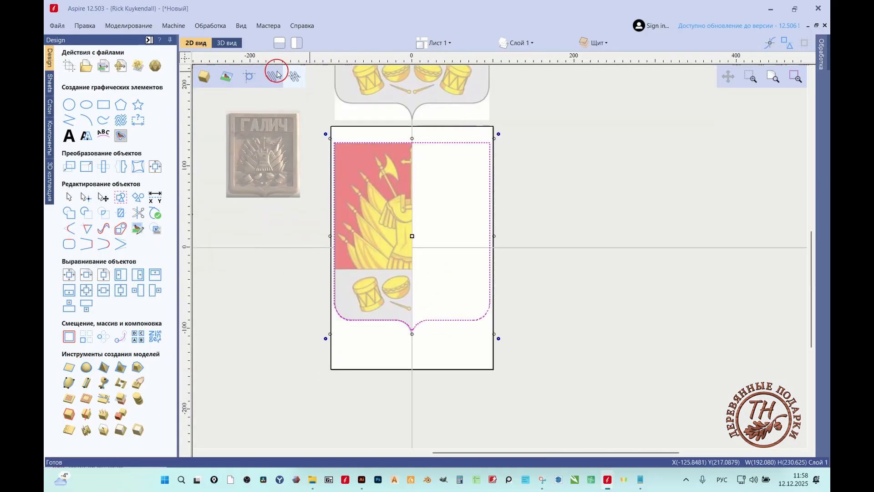
# - Start a smooth shape (Плавная фигура) from the shield outline in the 3D view, with top and base smoothing at maximum
pyautogui.click(232, 44)
pyautogui.scroll(-3, 479, 305)
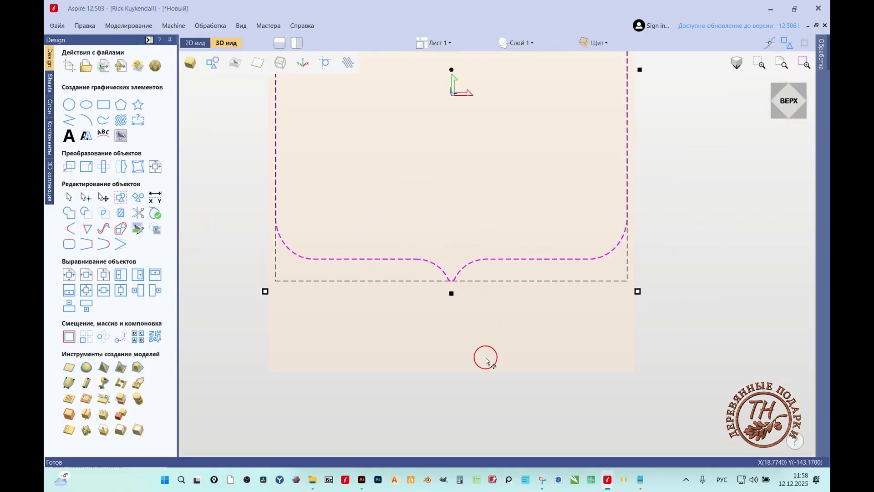
pyautogui.moveTo(486, 358); pyautogui.dragTo(295, 183)
pyautogui.click(119, 368)
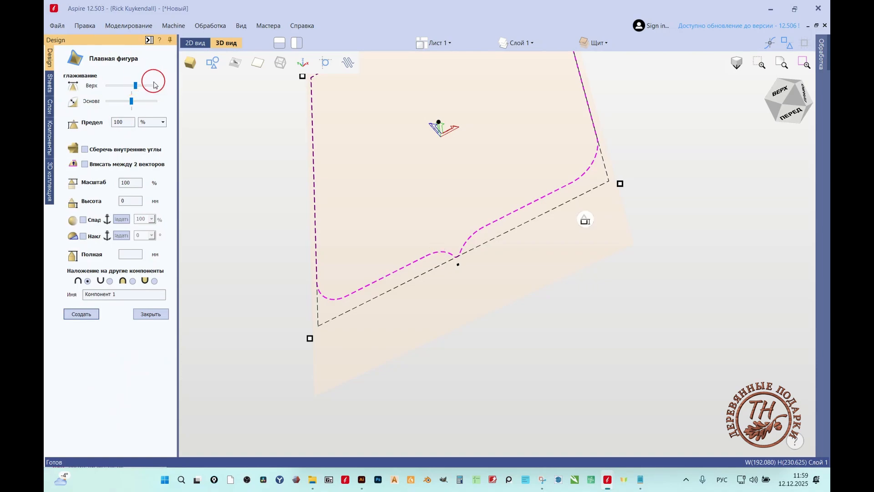
pyautogui.moveTo(140, 105); pyautogui.dragTo(155, 101)
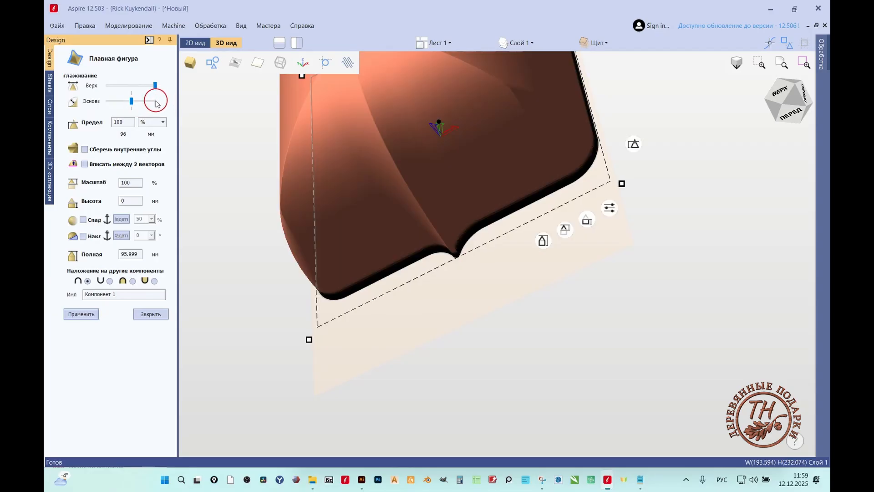
pyautogui.scroll(-4, 441, 210)
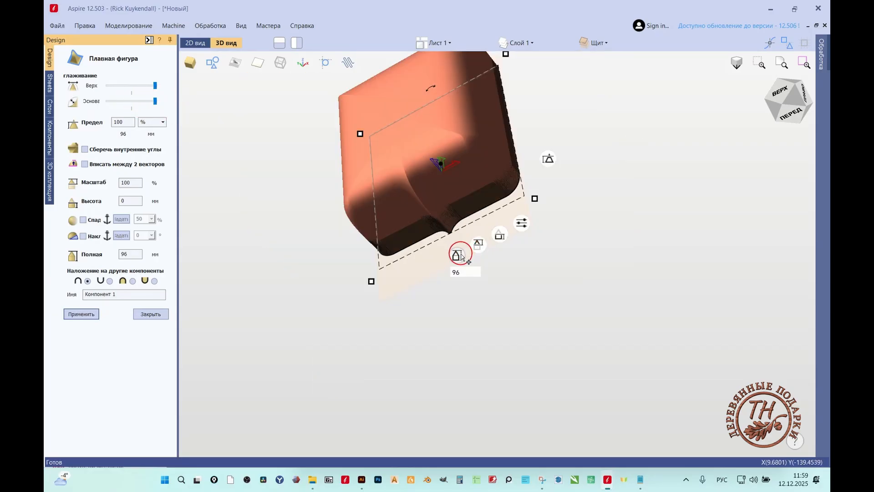
# - Reduce the shield shape's scale to 8.2 % and its limit to 51.8 % for a low, flat-topped relief
pyautogui.moveTo(462, 257); pyautogui.dragTo(486, 338)
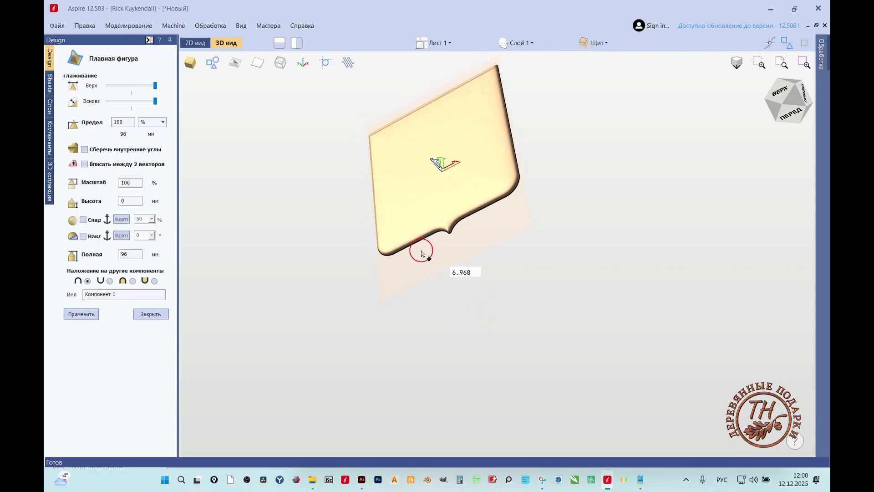
pyautogui.scroll(8, 409, 223)
pyautogui.moveTo(472, 211); pyautogui.dragTo(676, 178)
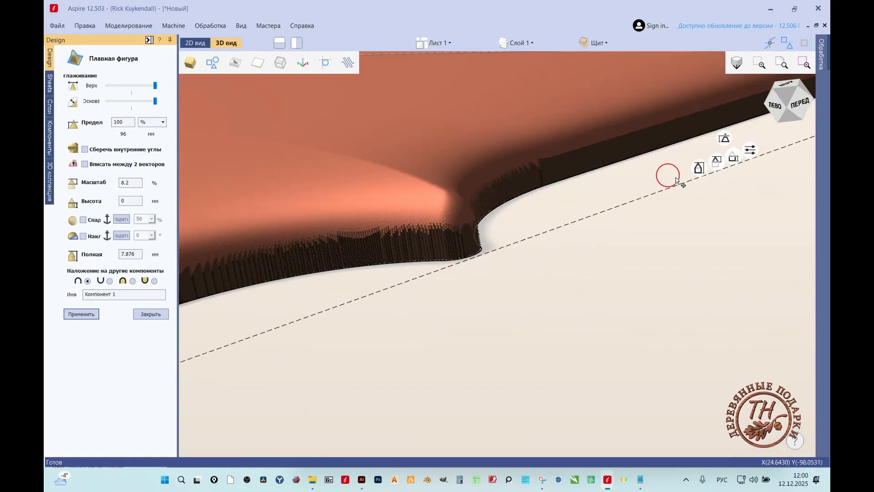
pyautogui.moveTo(727, 140); pyautogui.dragTo(730, 166)
pyautogui.moveTo(516, 187); pyautogui.dragTo(465, 191)
pyautogui.moveTo(421, 77); pyautogui.dragTo(495, 277)
pyautogui.moveTo(495, 277); pyautogui.dragTo(497, 217, button='right')
pyautogui.moveTo(497, 216); pyautogui.dragTo(470, 224)
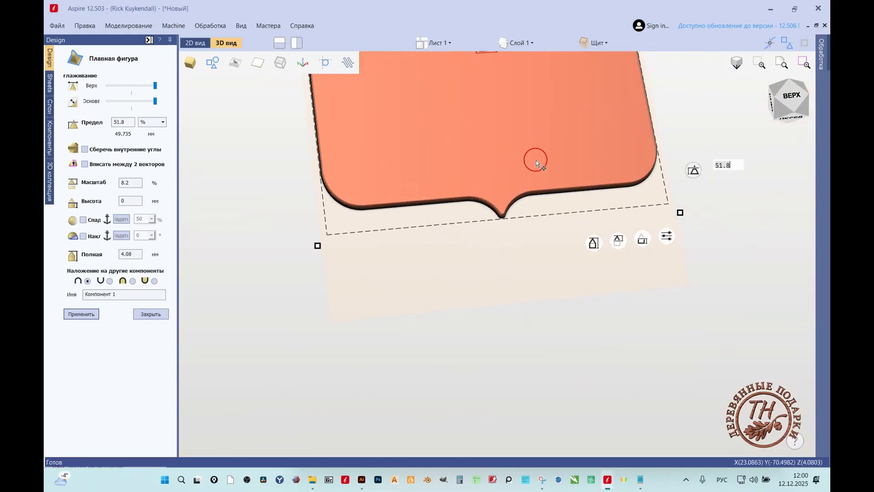
pyautogui.scroll(3, 536, 159)
# - Name the shield component Щит and apply the shape settings
pyautogui.click(131, 295)
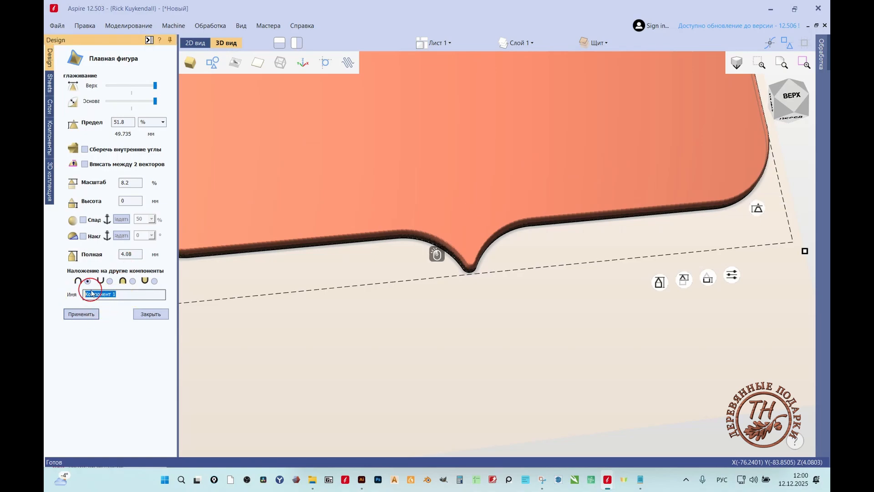
pyautogui.write('Щит')
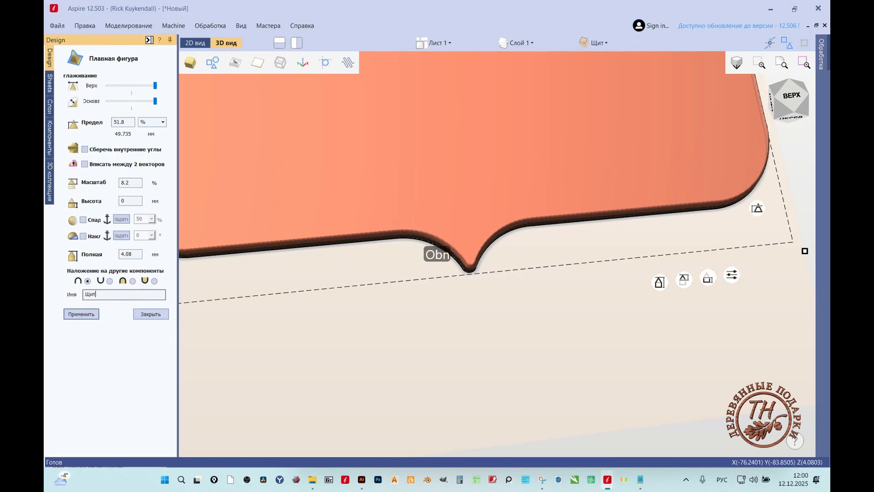
pyautogui.click(90, 316)
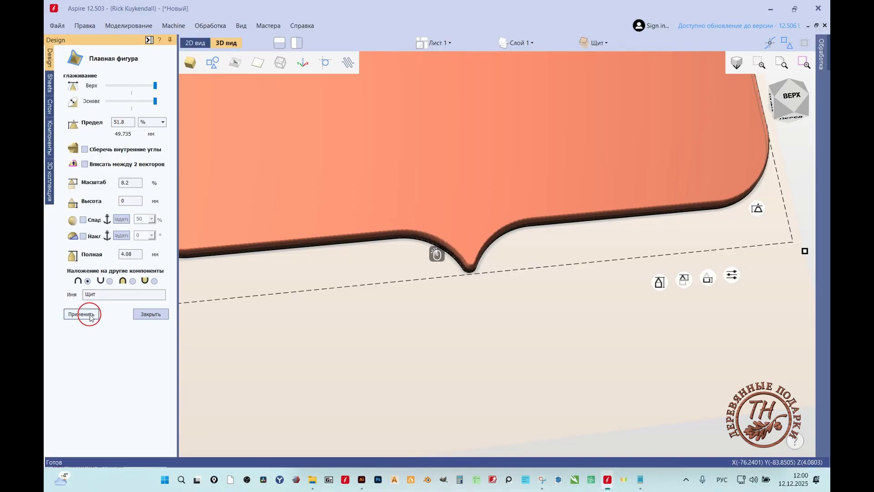
# - Set the shield's base height to 15 mm, apply it and finish the shape
pyautogui.click(709, 281)
pyautogui.moveTo(708, 280); pyautogui.dragTo(715, 246)
pyautogui.click(723, 304)
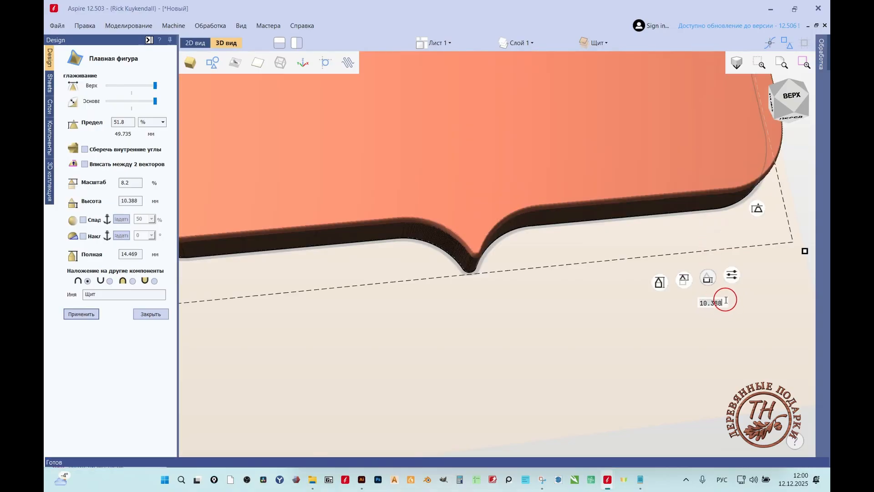
pyautogui.click(694, 299)
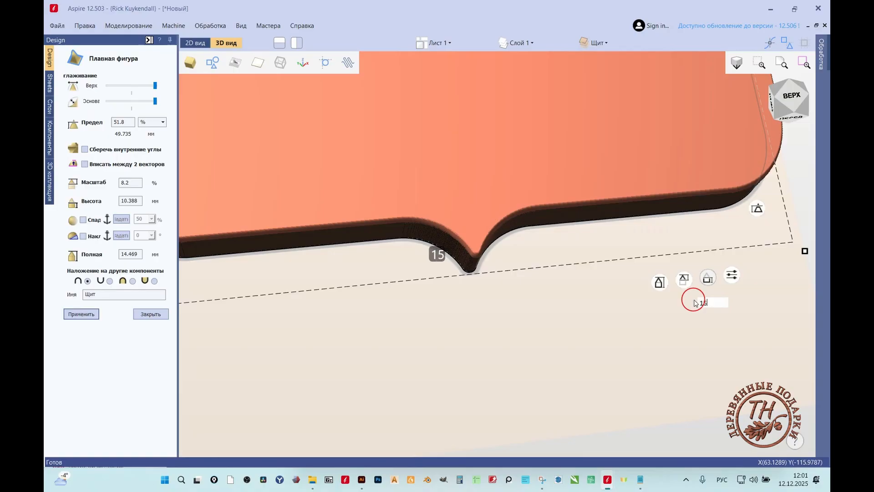
pyautogui.write('15')
pyautogui.press('Return')
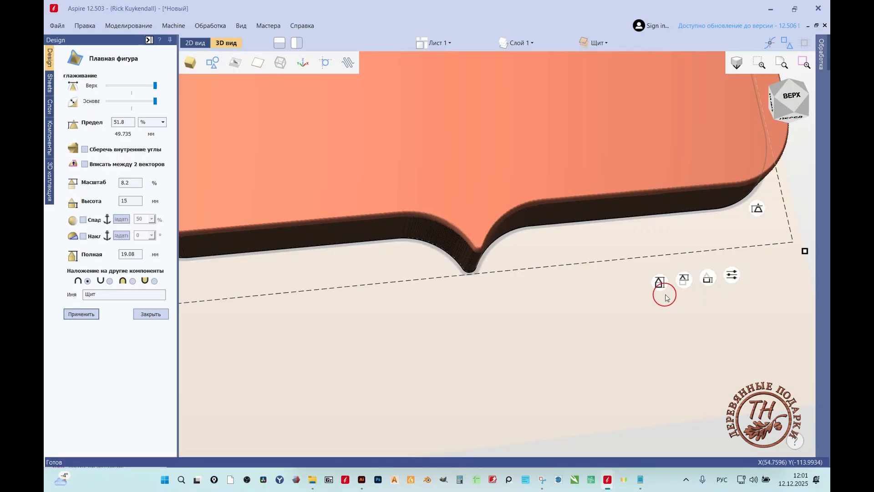
pyautogui.click(660, 282)
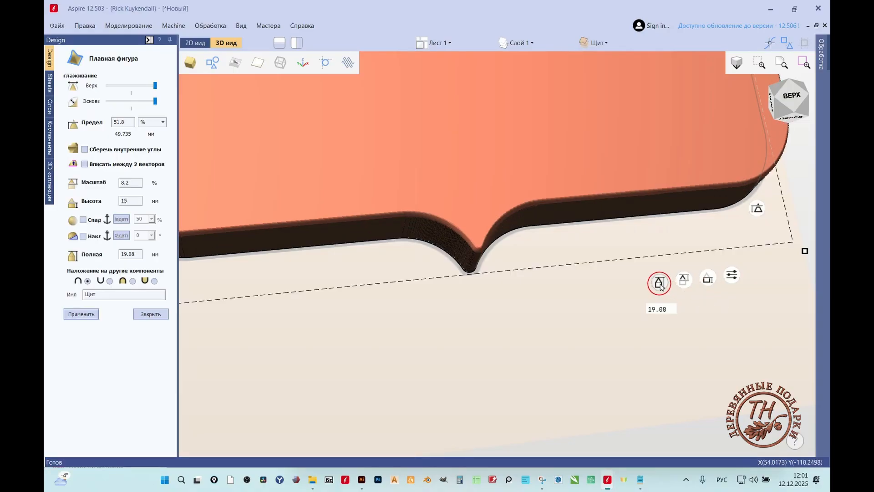
pyautogui.click(708, 282)
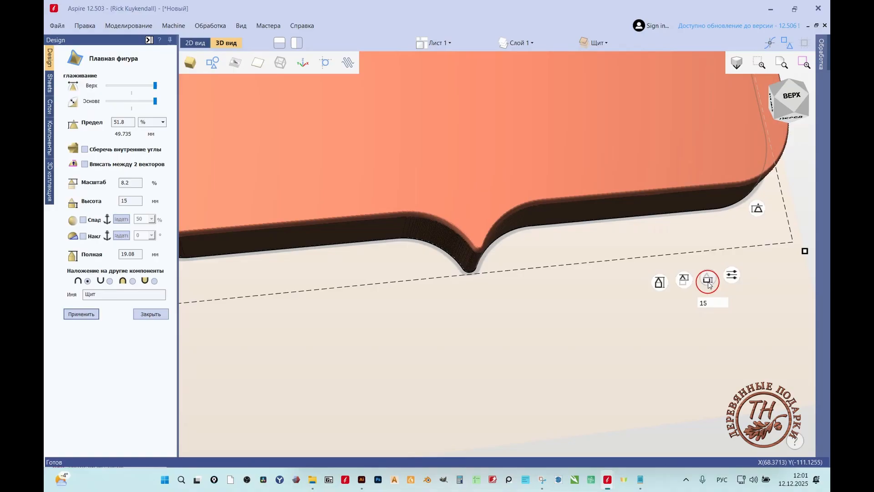
pyautogui.click(82, 314)
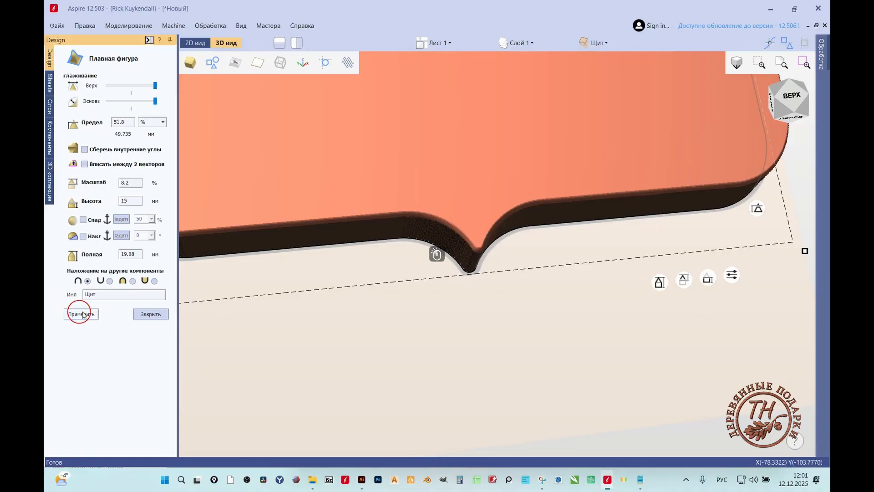
pyautogui.click(154, 314)
pyautogui.scroll(-3, 478, 268)
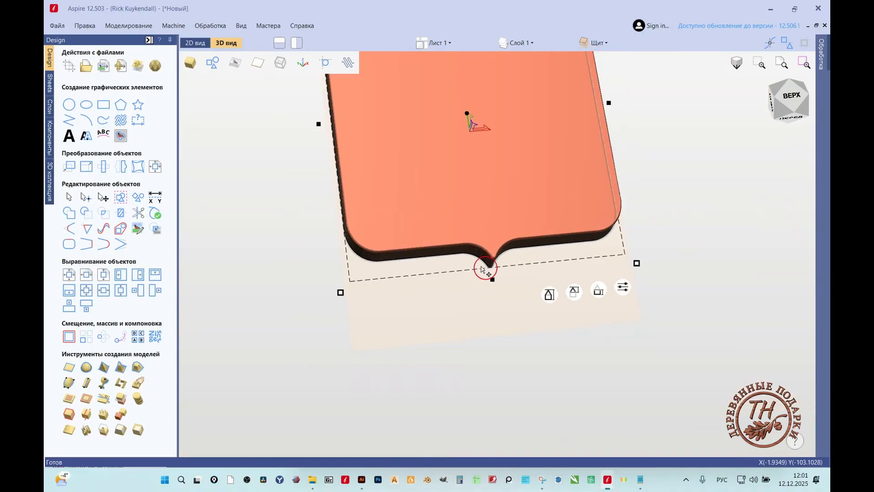
# - Hide the Щит component inside its level in the component tree
pyautogui.click(50, 135)
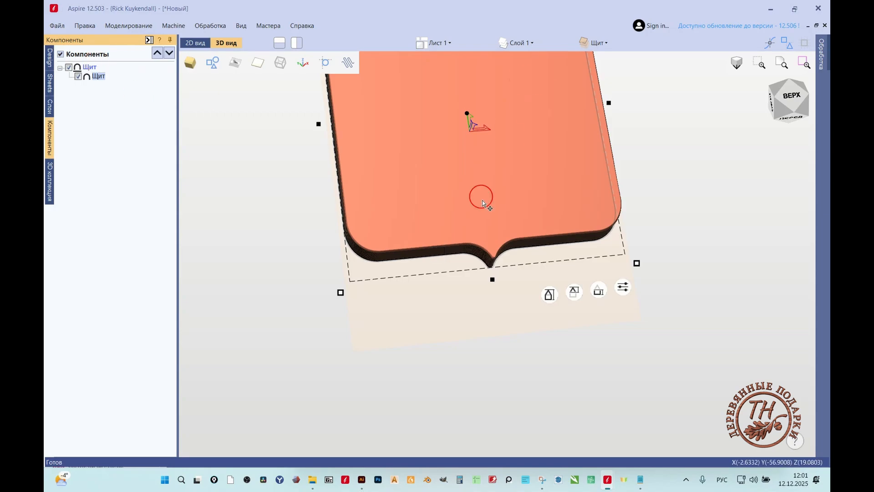
pyautogui.scroll(3, 504, 226)
pyautogui.scroll(-5, 504, 227)
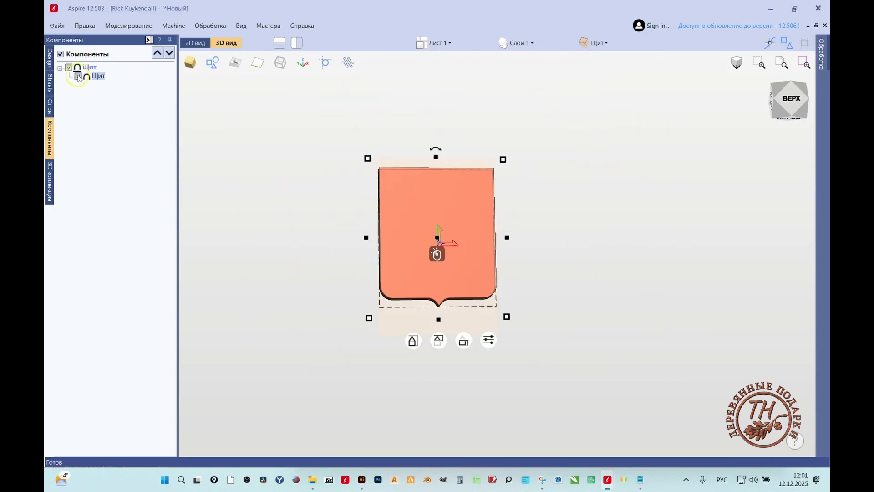
pyautogui.click(78, 76)
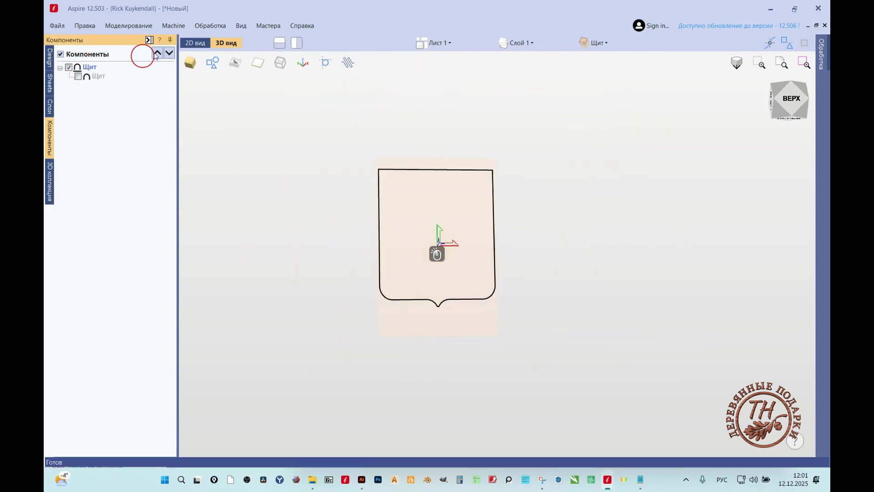
# - Add a new component level and name it Флаги
pyautogui.rightClick(86, 68)
pyautogui.click(158, 147)
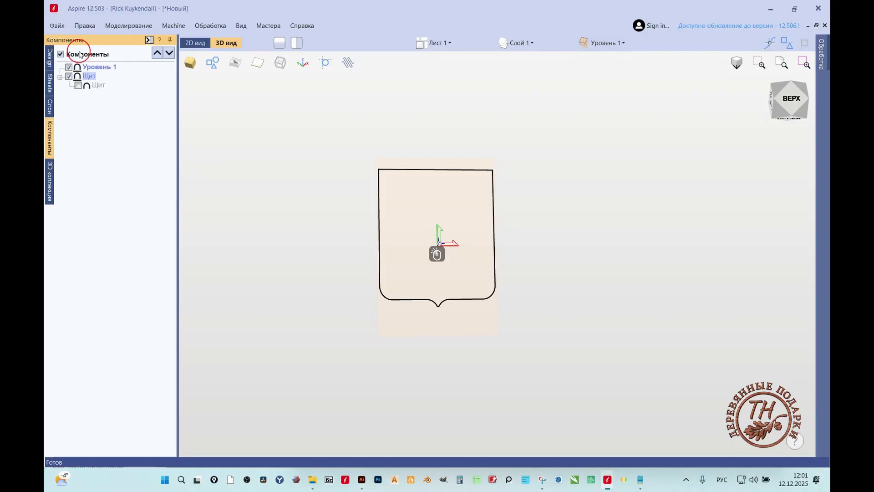
pyautogui.doubleClick(113, 69)
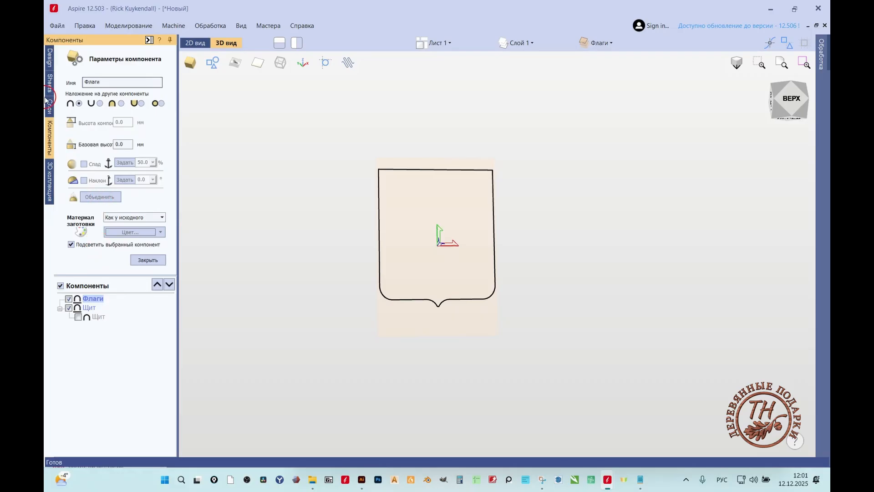
pyautogui.click(146, 259)
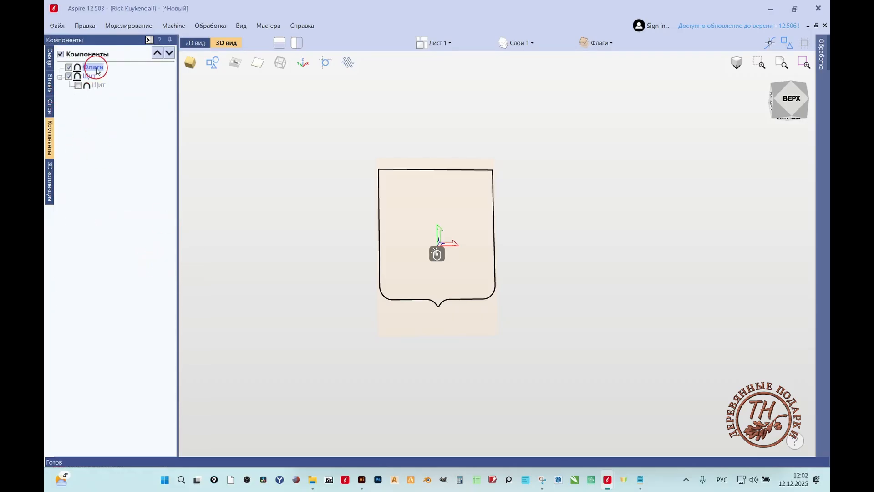
# - In the 2D view, draw a straight polyline along the axe shaft's left edge, extending it down over the armour
pyautogui.click(50, 58)
pyautogui.click(195, 42)
pyautogui.scroll(2, 528, 325)
pyautogui.scroll(-3, 476, 360)
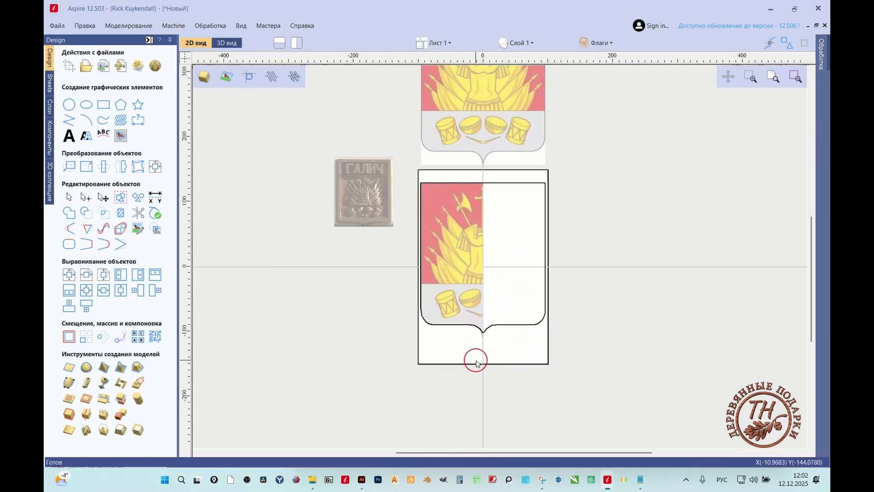
pyautogui.scroll(5, 408, 240)
pyautogui.scroll(-1, 357, 139)
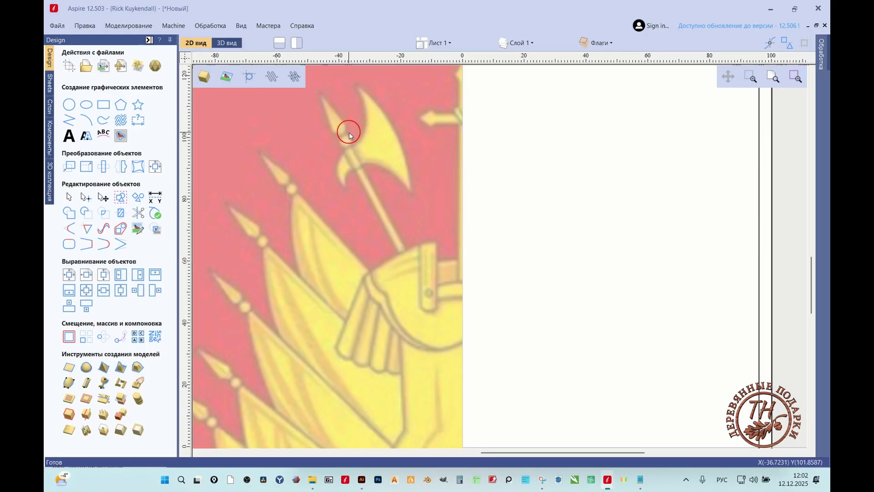
pyautogui.scroll(1, 336, 114)
pyautogui.scroll(-1, 336, 118)
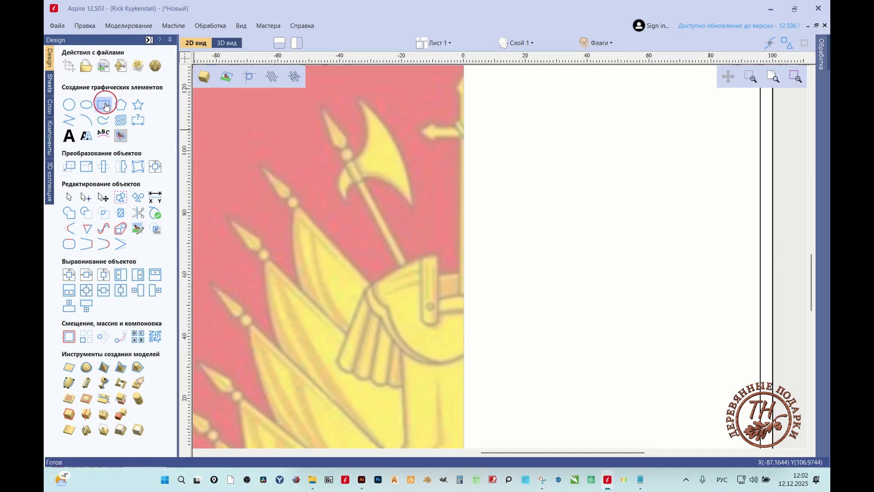
pyautogui.scroll(1, 261, 112)
pyautogui.click(67, 121)
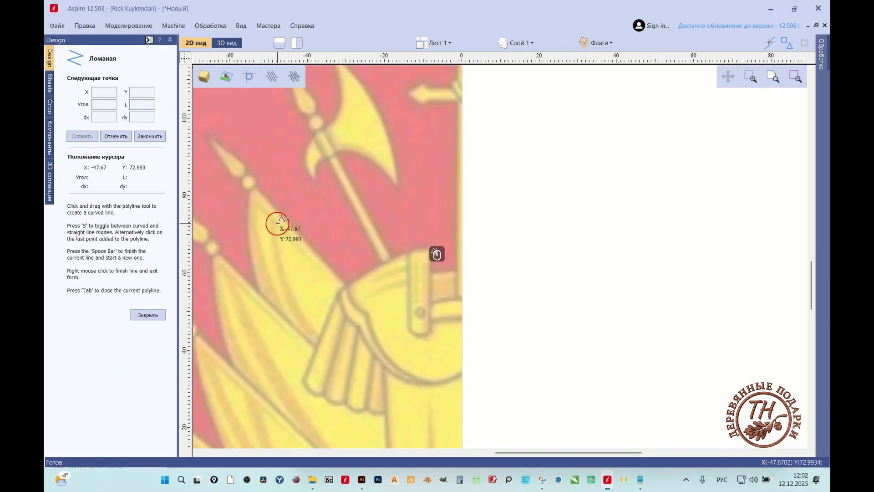
pyautogui.click(312, 128)
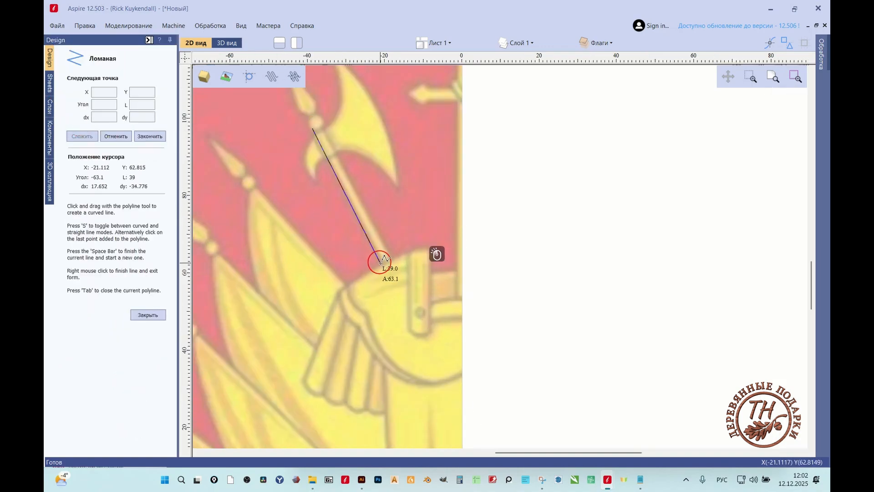
pyautogui.click(454, 404)
pyautogui.press('space')
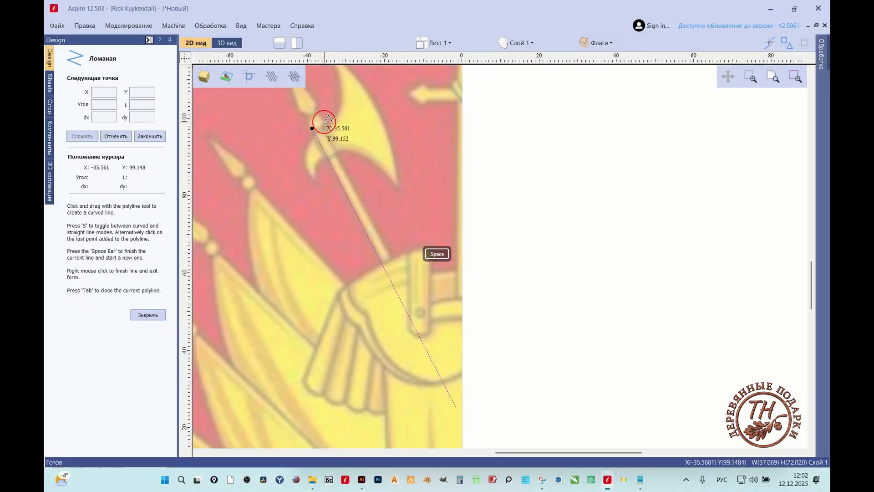
# - Draw a second straight line along the axe shaft's right edge down past the centre line, and turn off the snapping options
pyautogui.click(320, 121)
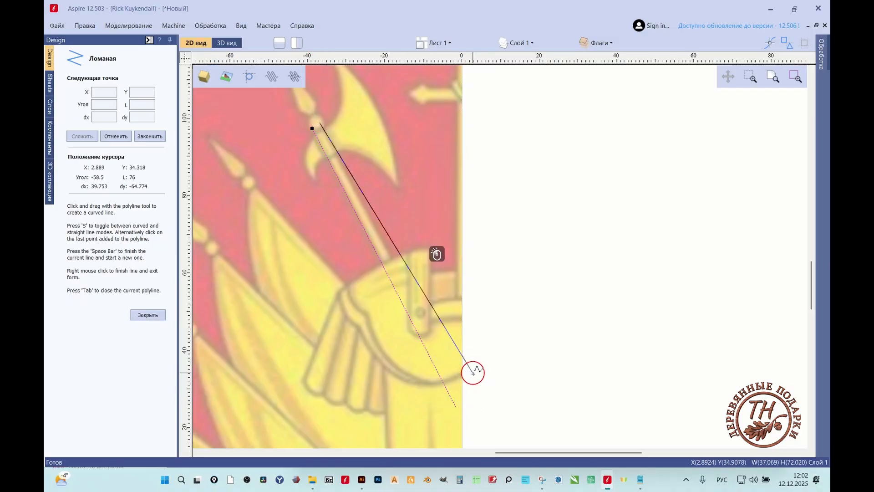
pyautogui.click(467, 397)
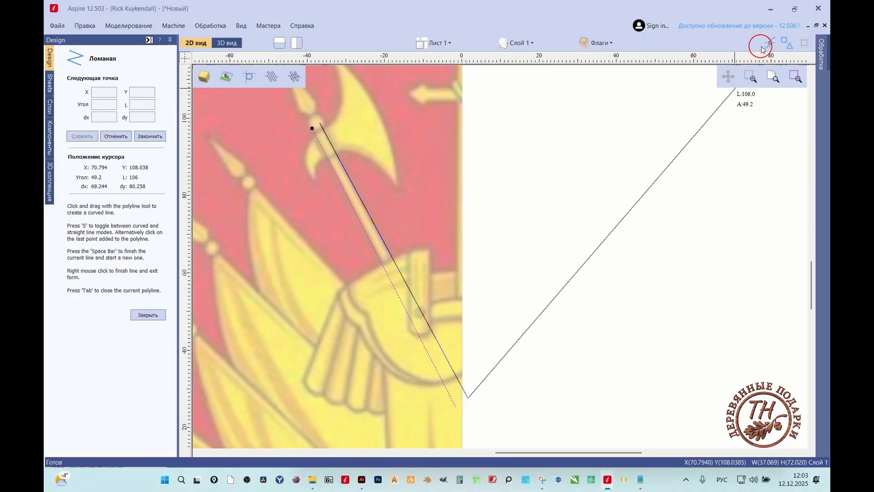
pyautogui.click(776, 42)
pyautogui.click(784, 43)
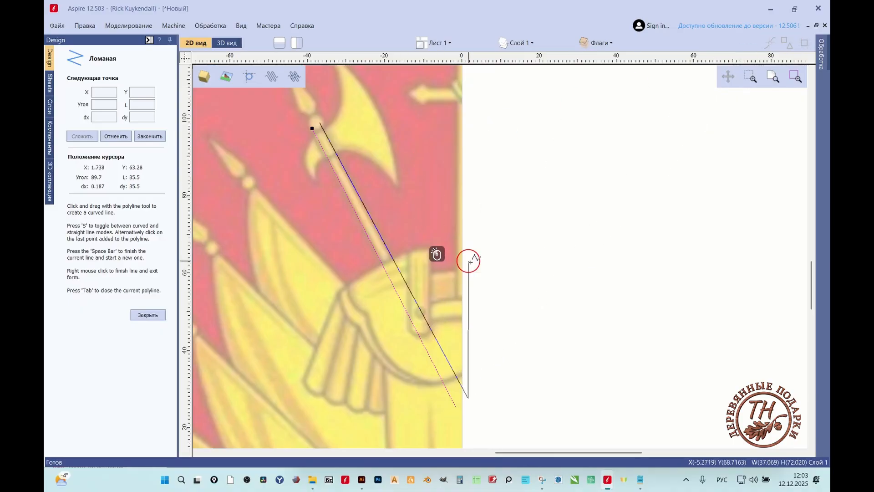
# - Move the lower end nodes of both axe shaft lines slightly to align them with the shaft's edges
pyautogui.scroll(3, 471, 255)
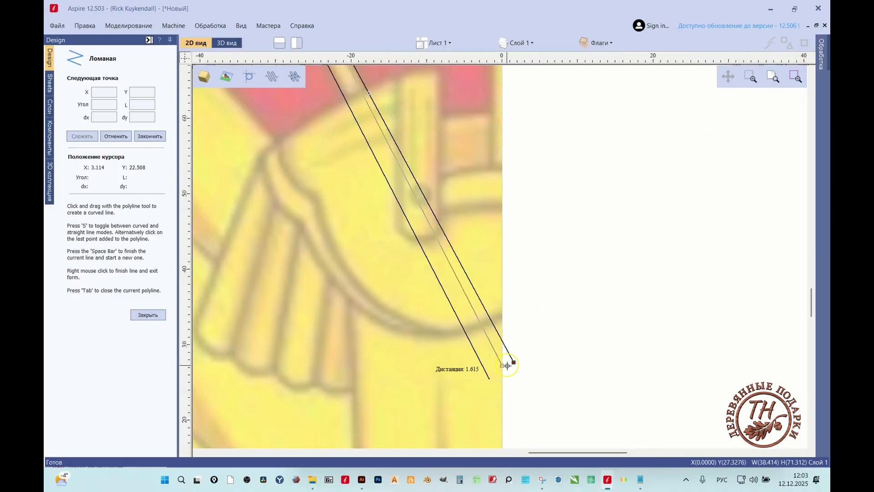
pyautogui.click(511, 363)
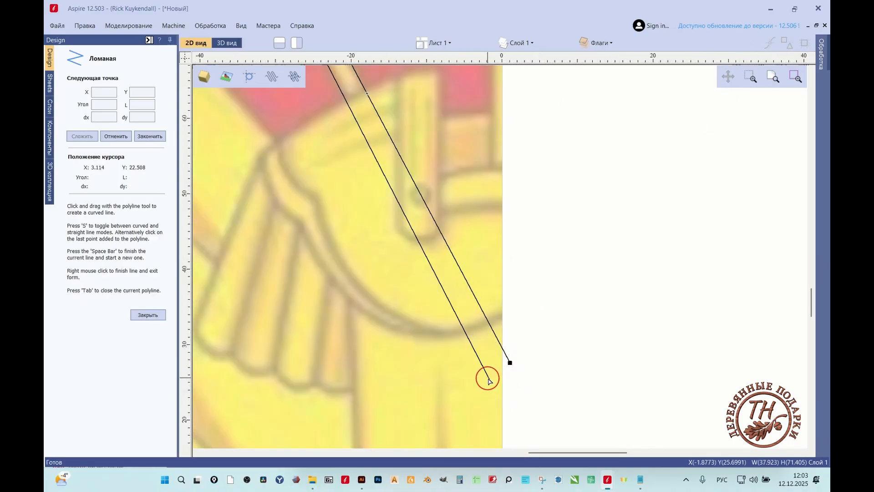
pyautogui.click(488, 379)
pyautogui.moveTo(488, 378); pyautogui.dragTo(494, 378)
pyautogui.scroll(-5, 493, 378)
pyautogui.scroll(4, 423, 200)
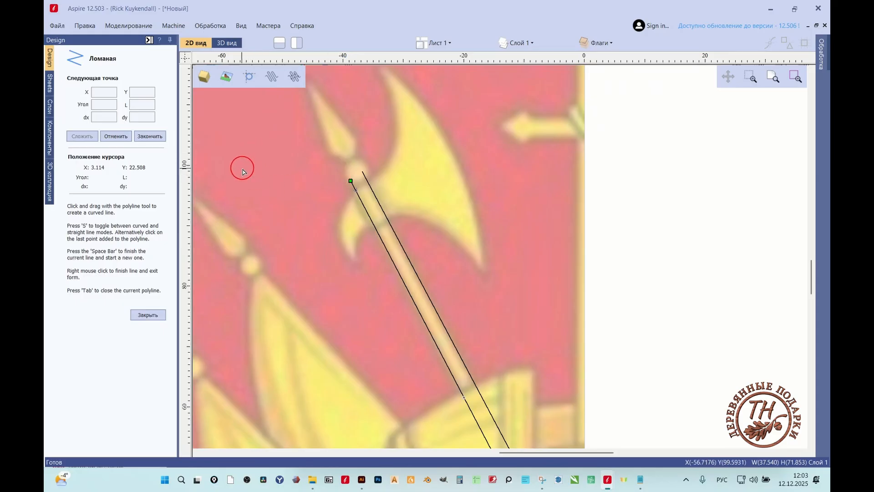
# - Draw a 3 mm diameter circle over the upper end of the axe shaft and scale it to about 2.53 mm
pyautogui.click(148, 315)
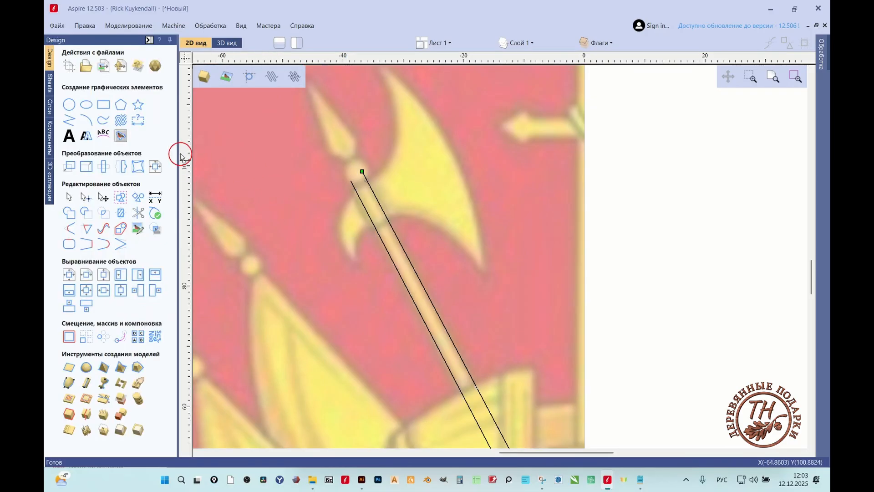
pyautogui.click(69, 105)
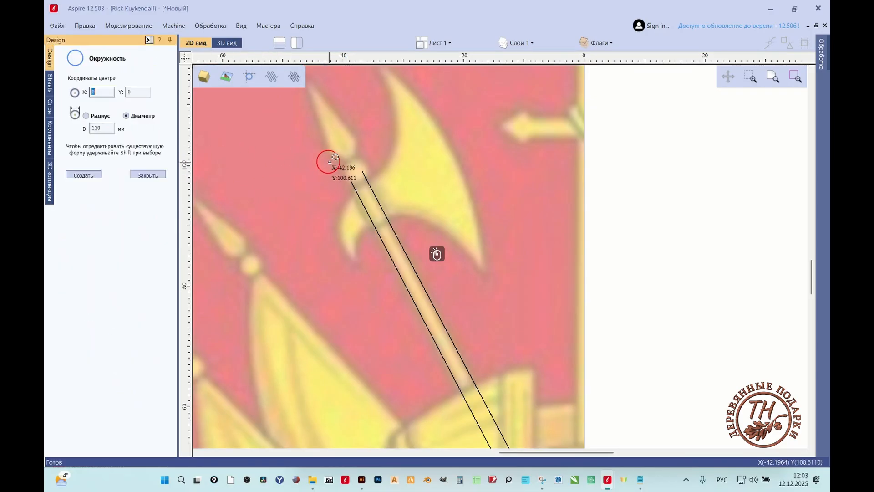
pyautogui.moveTo(364, 191); pyautogui.dragTo(375, 190)
pyautogui.scroll(6, 369, 191)
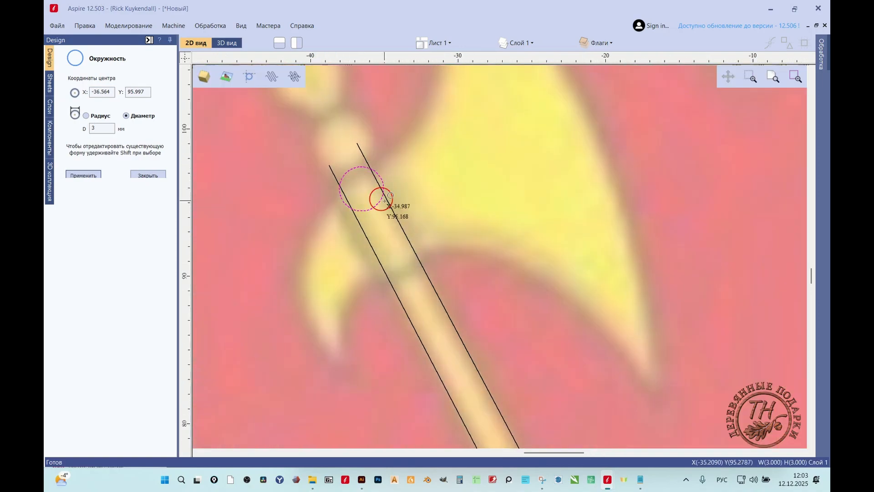
pyautogui.click(148, 174)
pyautogui.moveTo(370, 207); pyautogui.dragTo(346, 200)
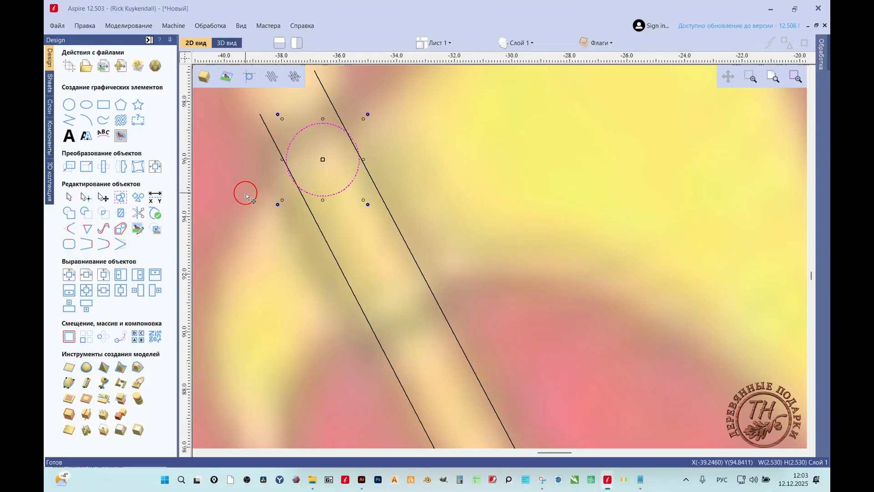
# - Edit the circle's nodes and delete its lower spans to leave an open semicircular arc
pyautogui.press('n')
pyautogui.scroll(4, 314, 194)
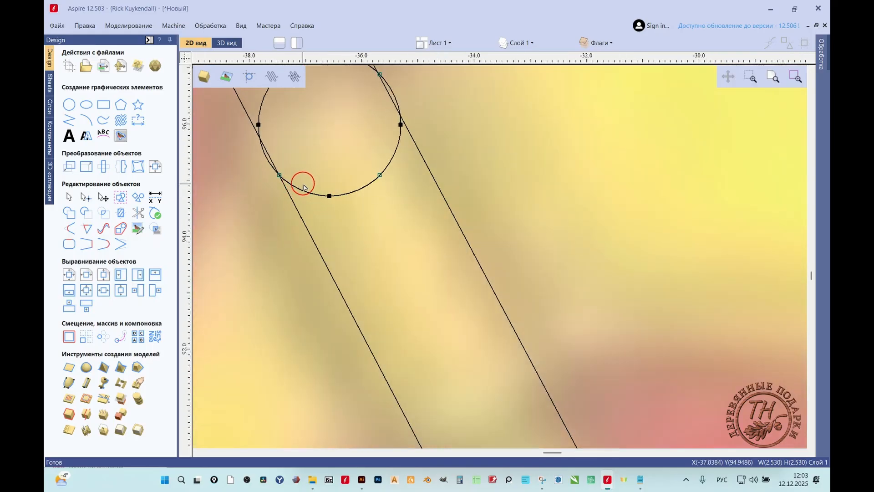
pyautogui.press('d')
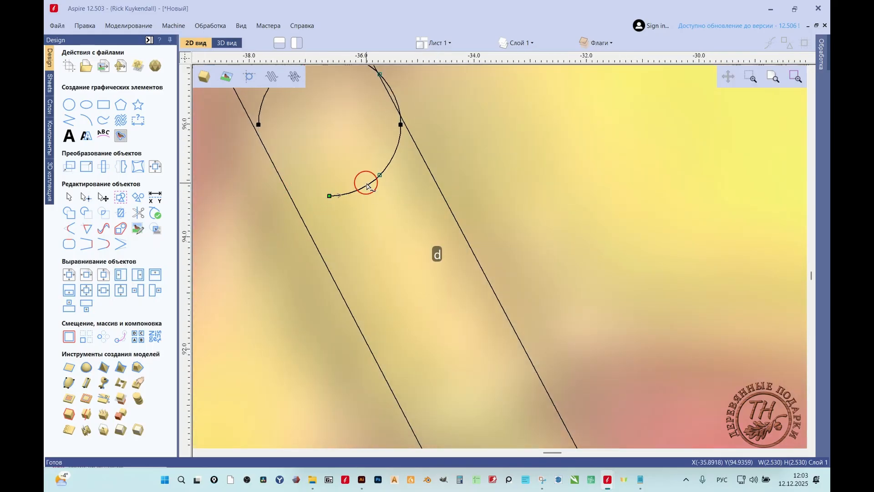
pyautogui.scroll(-3, 373, 182)
pyautogui.scroll(-3, 349, 120)
pyautogui.press('n')
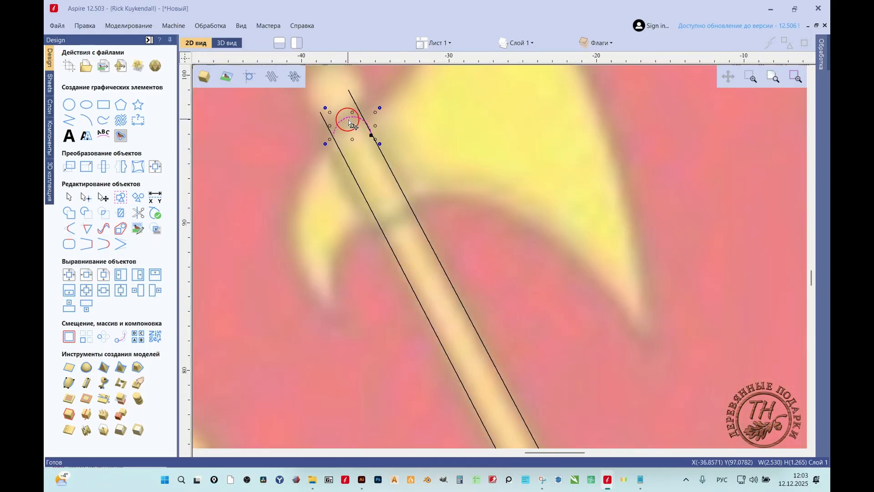
# - Move the semicircular arc off the axe shaft into the empty area to its left
pyautogui.moveTo(348, 119); pyautogui.dragTo(415, 137)
pyautogui.moveTo(464, 150); pyautogui.dragTo(245, 135)
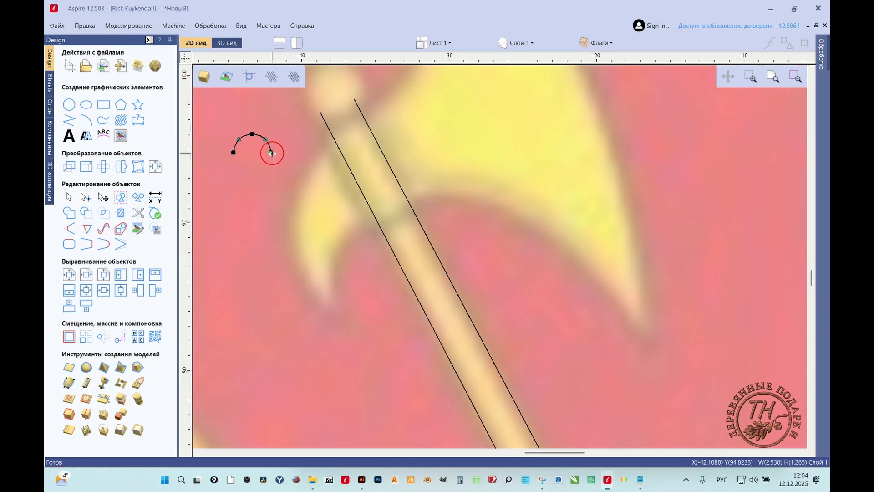
pyautogui.press('n')
pyautogui.scroll(2, 362, 151)
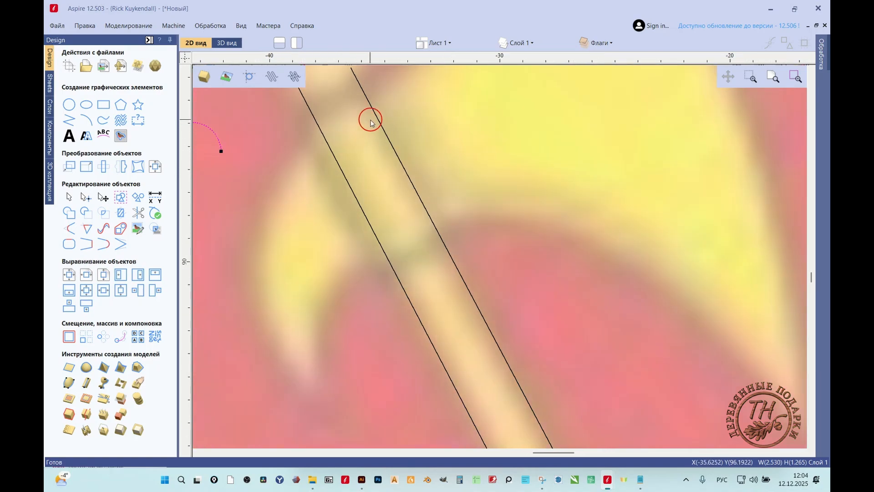
pyautogui.scroll(-2, 371, 122)
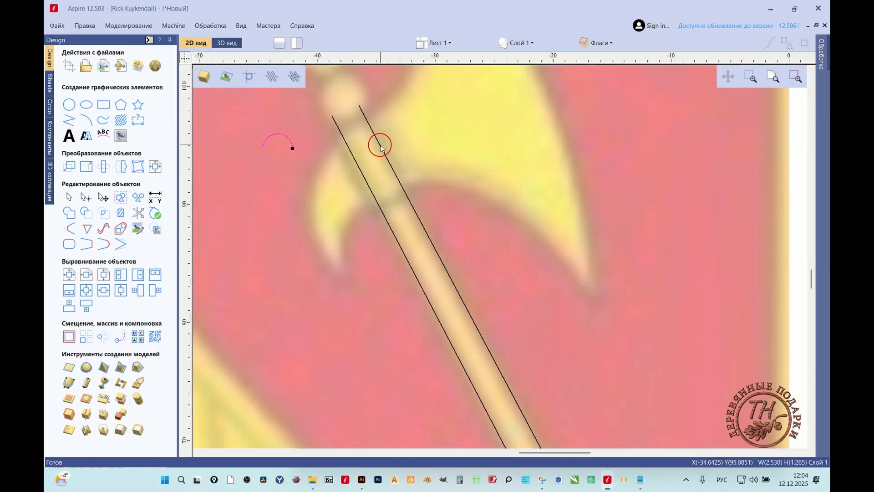
# - Sweep the semicircular arc along both axe shaft lines as a two-rail sweep, keeping the additive combine mode
pyautogui.click(378, 141)
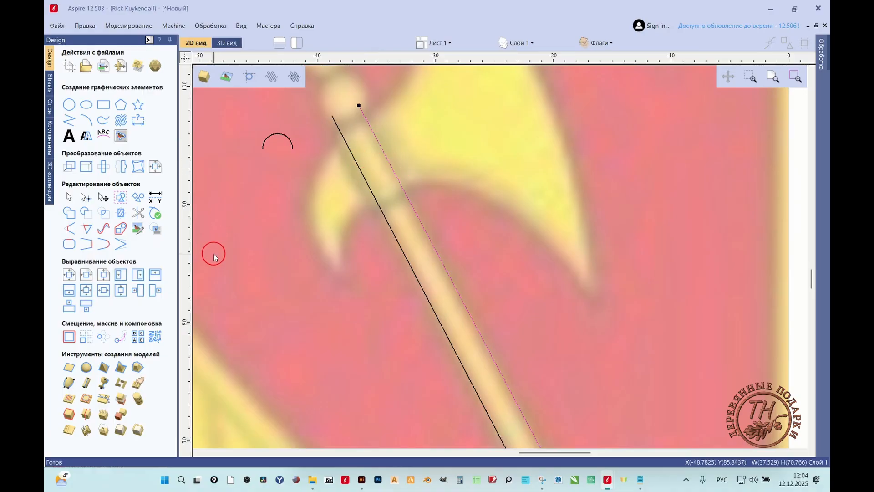
pyautogui.keyDown('shift'); pyautogui.click(371, 194); pyautogui.keyUp('shift')
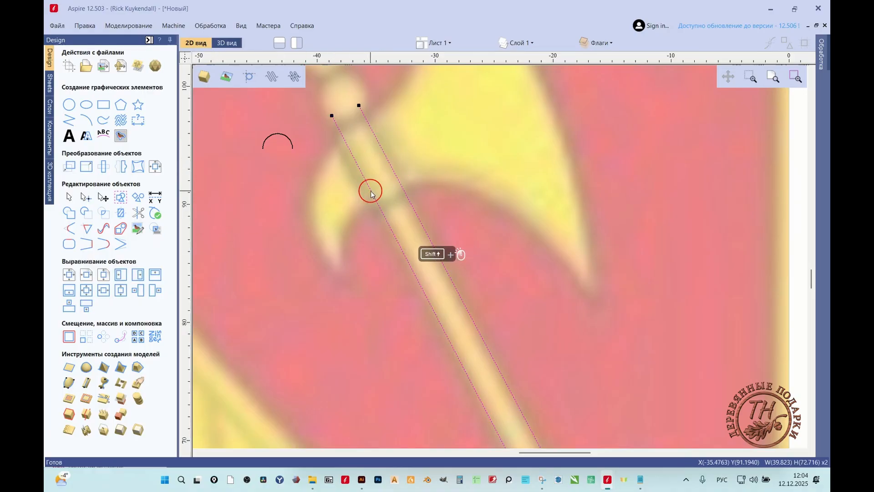
pyautogui.click(83, 384)
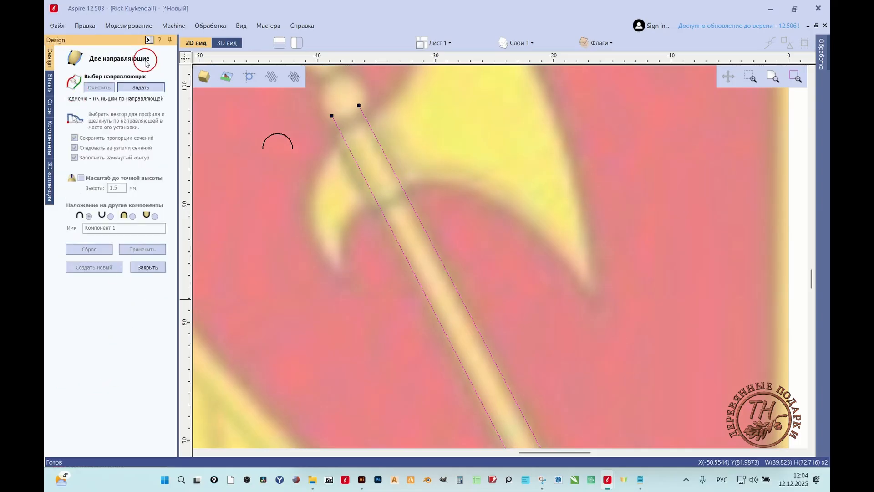
pyautogui.click(142, 88)
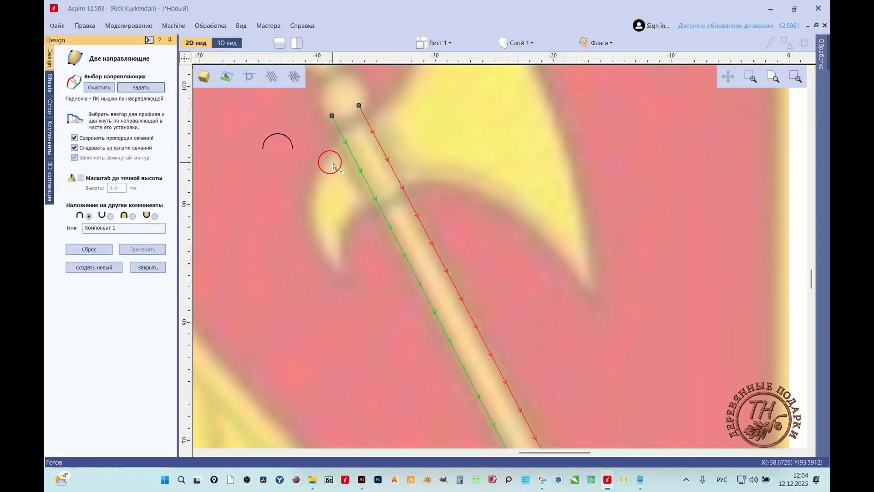
pyautogui.press('shift')
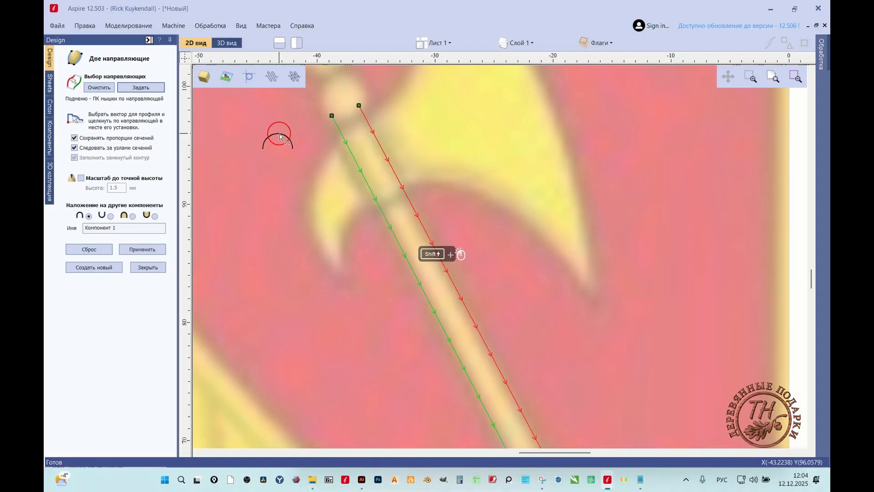
pyautogui.keyDown('shift'); pyautogui.click(279, 137); pyautogui.keyUp('shift')
pyautogui.click(142, 249)
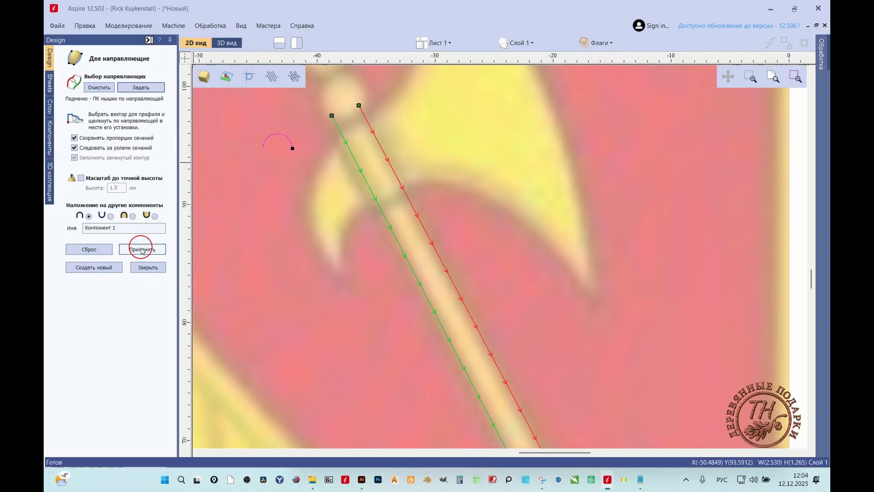
# - Inspect the swept axe shaft in the 3D view, then return to the 2D view
pyautogui.click(226, 43)
pyautogui.scroll(-2, 429, 105)
pyautogui.scroll(5, 431, 183)
pyautogui.scroll(4, 407, 114)
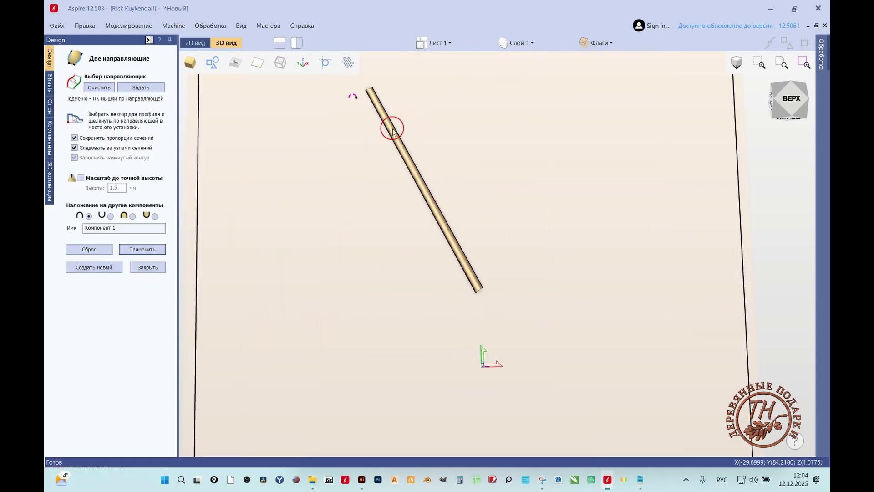
pyautogui.scroll(3, 391, 129)
pyautogui.moveTo(495, 264); pyautogui.dragTo(449, 146)
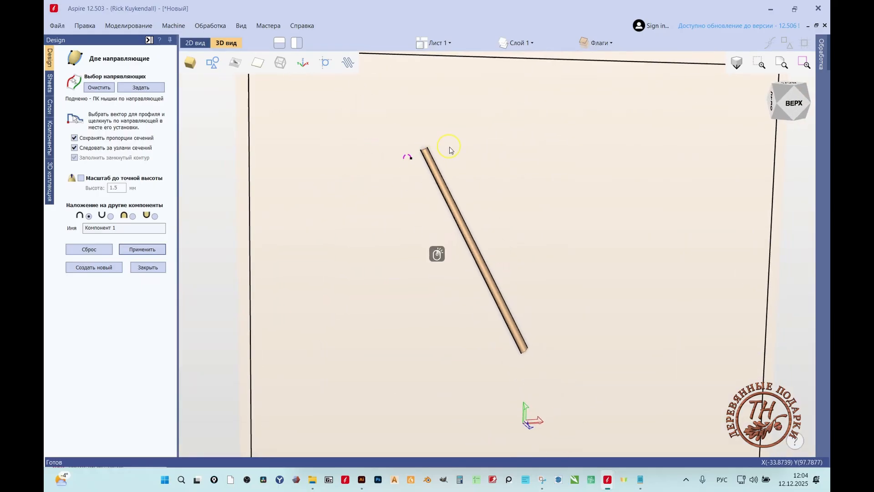
pyautogui.click(196, 43)
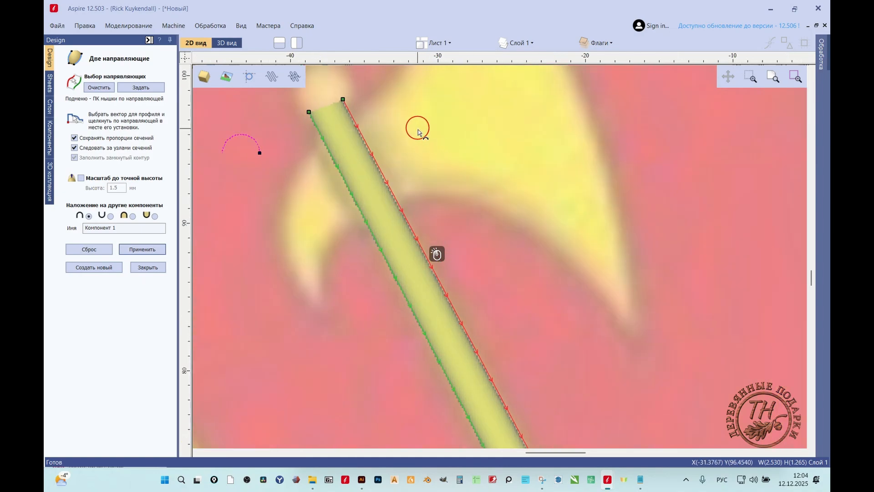
pyautogui.scroll(-2, 414, 136)
# - Name the swept component Древко секиры, apply it and finish the two-rail sweep
pyautogui.moveTo(124, 228); pyautogui.dragTo(74, 222)
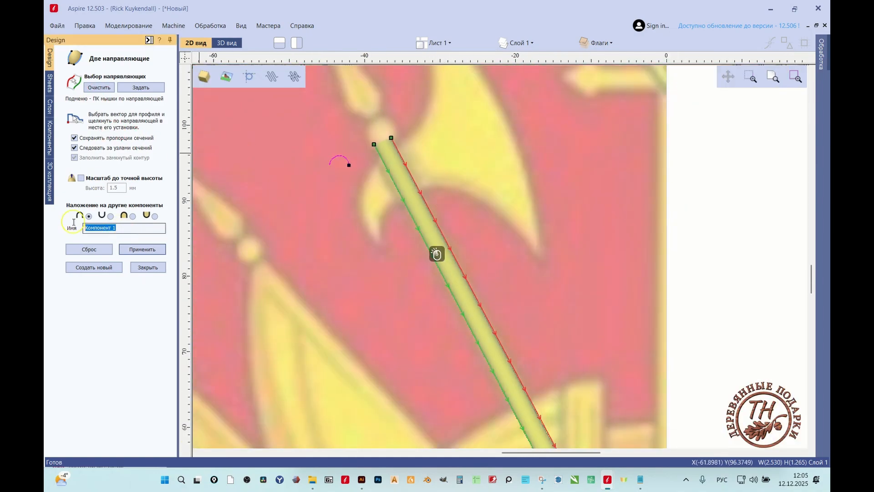
pyautogui.write('Дре')
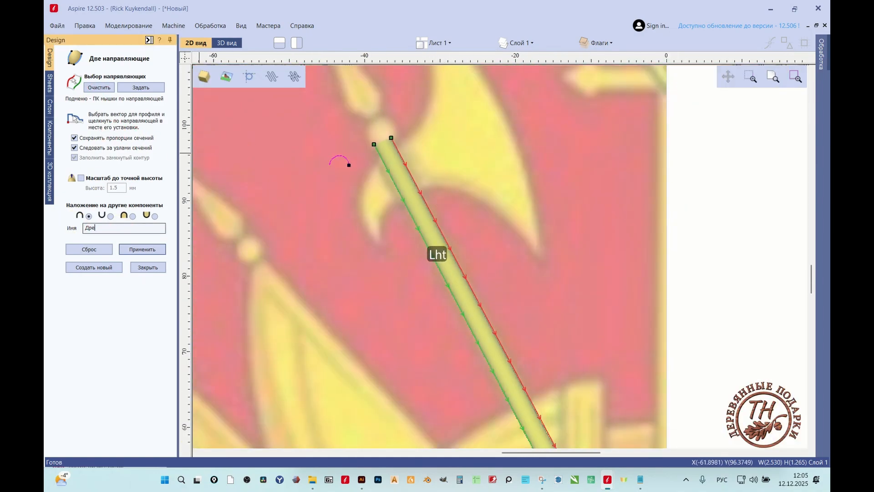
pyautogui.write('вко сек')
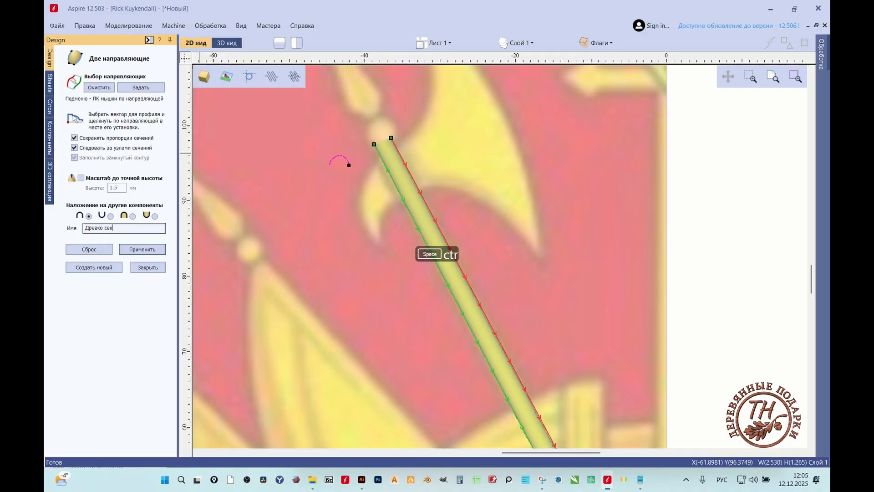
pyautogui.write('иры')
pyautogui.click(154, 251)
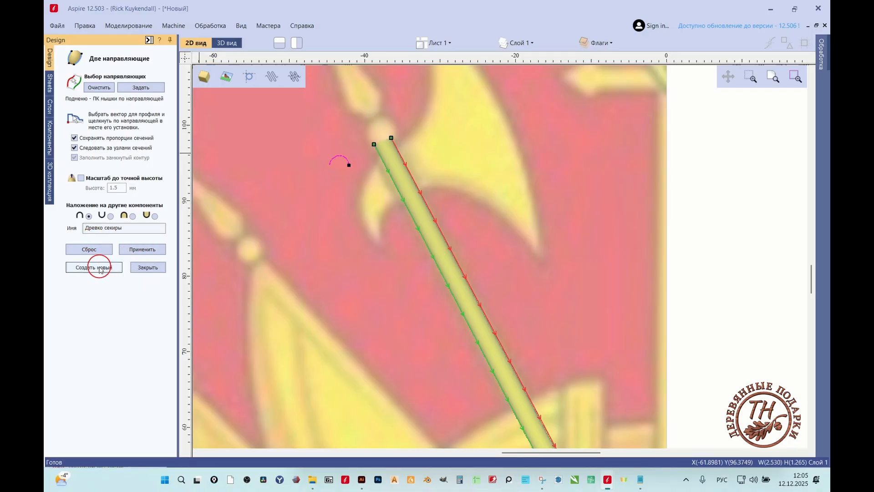
pyautogui.click(145, 267)
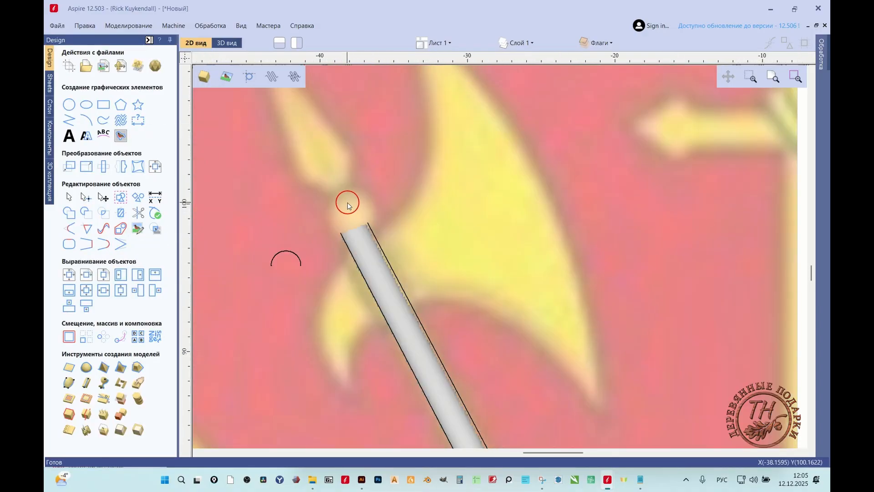
# - Draw a 4.5 mm diameter circle over the ball at the upper end of the axe shaft
pyautogui.scroll(1, 347, 202)
pyautogui.click(69, 105)
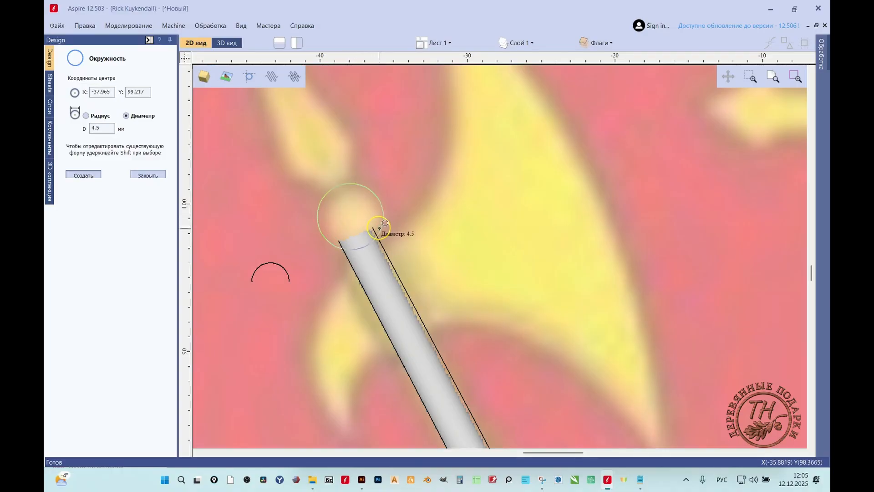
pyautogui.click(385, 223)
pyautogui.scroll(-3, 359, 265)
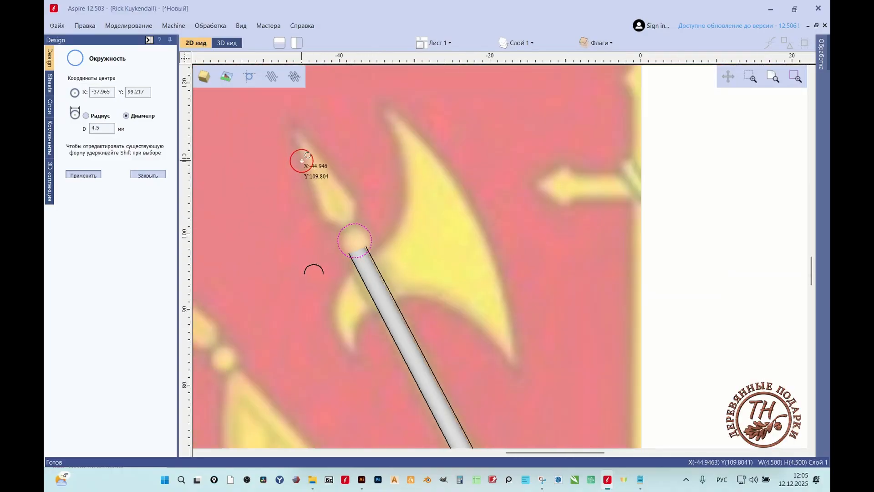
pyautogui.click(150, 177)
# - Trace the spear tip above the ball as a closed polyline about 8.7 by 14.5 mm, with its base reaching into the circle
pyautogui.click(73, 119)
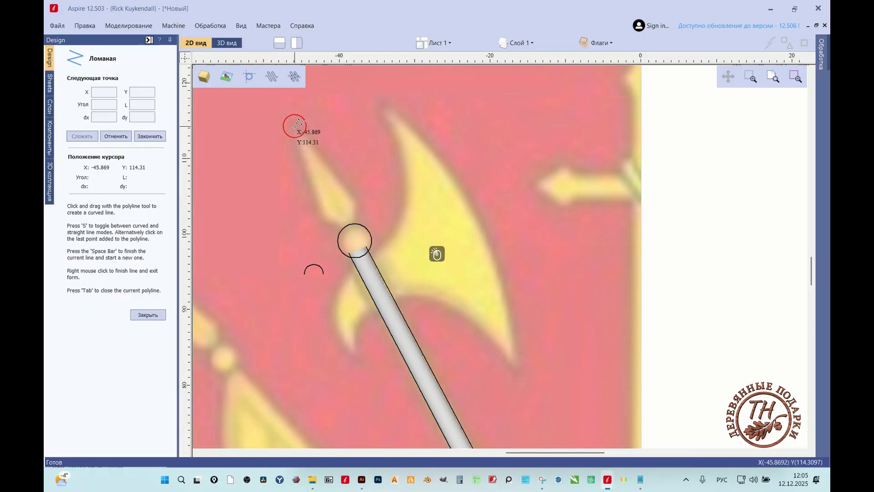
pyautogui.click(293, 131)
pyautogui.click(321, 222)
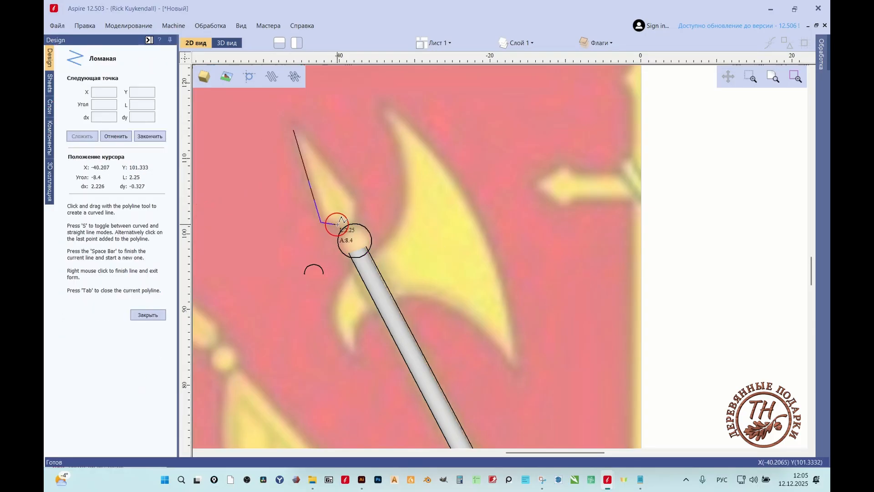
pyautogui.click(337, 224)
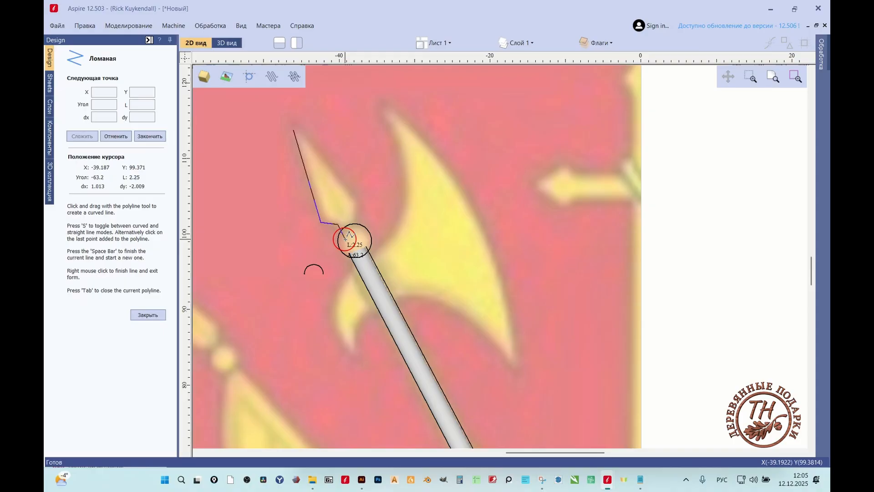
pyautogui.click(345, 240)
pyautogui.click(359, 233)
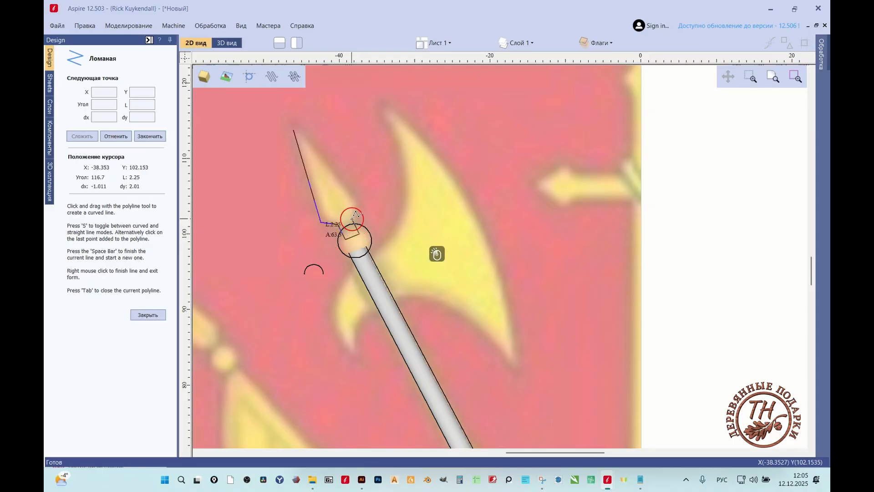
pyautogui.click(353, 219)
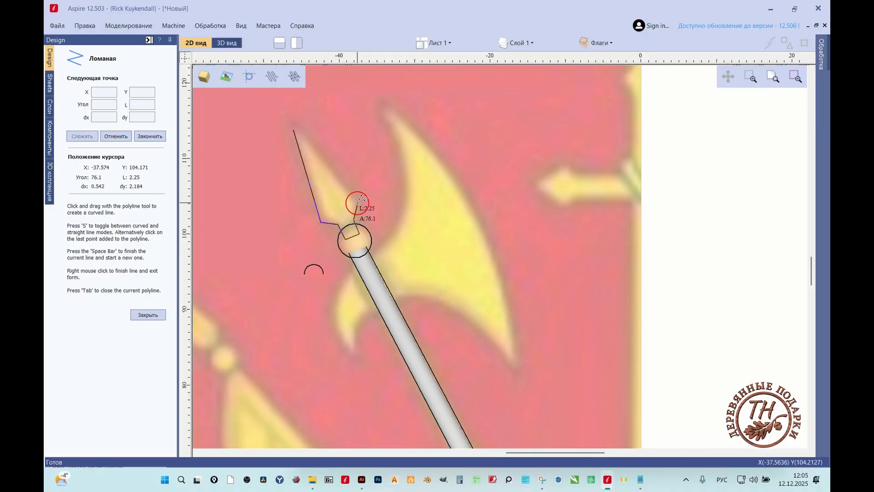
pyautogui.click(358, 201)
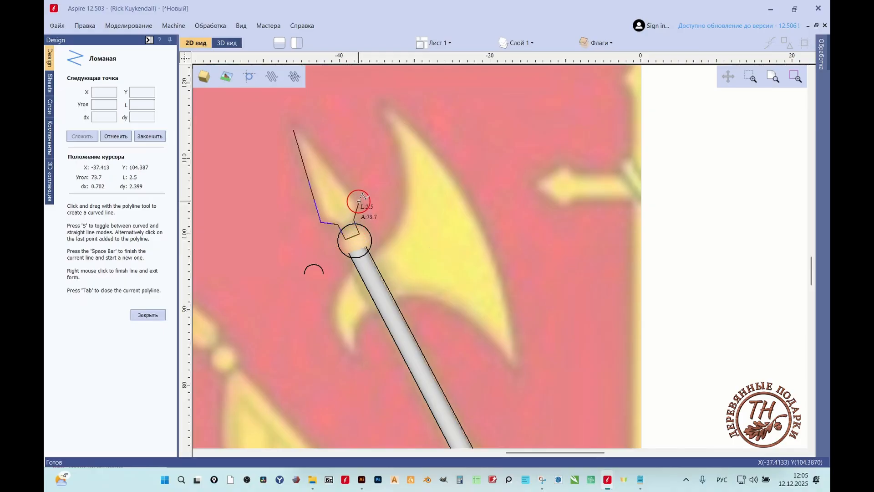
pyautogui.click(295, 130)
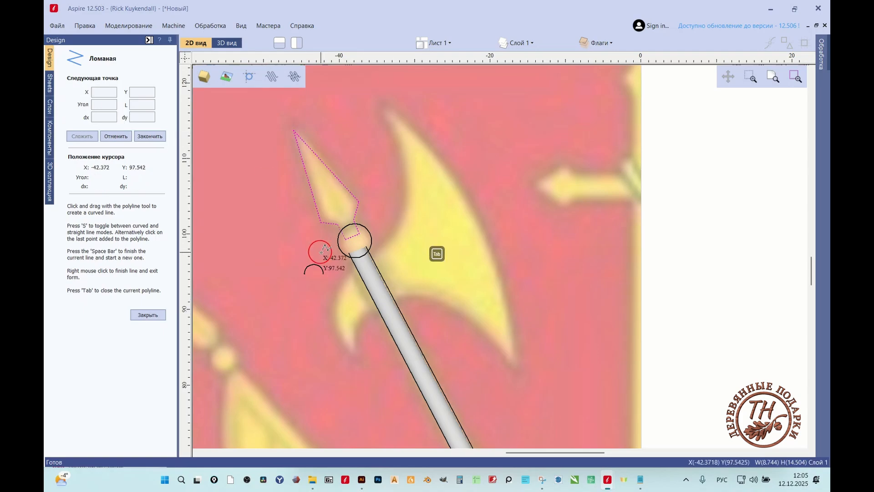
pyautogui.click(148, 315)
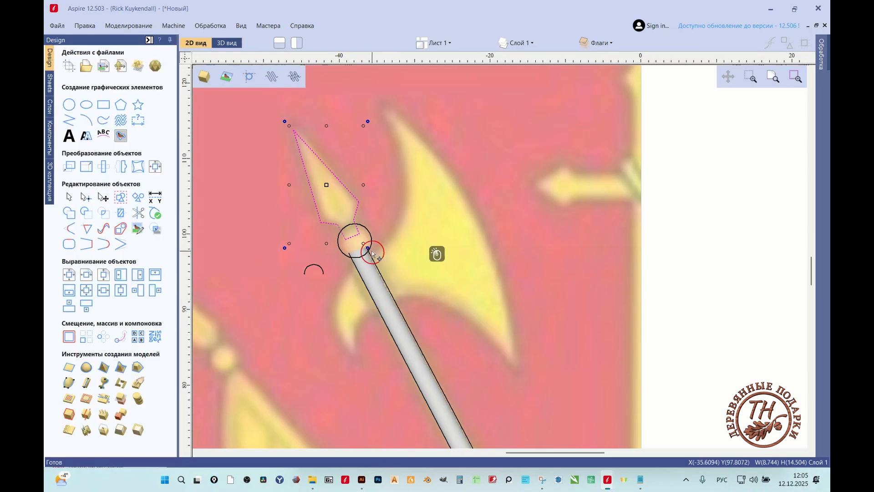
pyautogui.scroll(2, 371, 236)
pyautogui.scroll(-1, 392, 248)
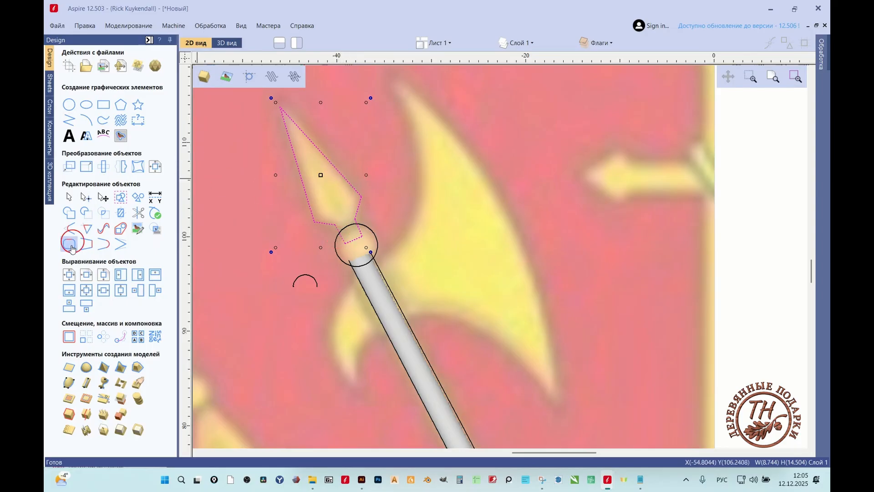
# - Create an angular shape component from the spear tip outline with a 90° profile and view it in 3D
pyautogui.click(104, 368)
pyautogui.click(121, 84)
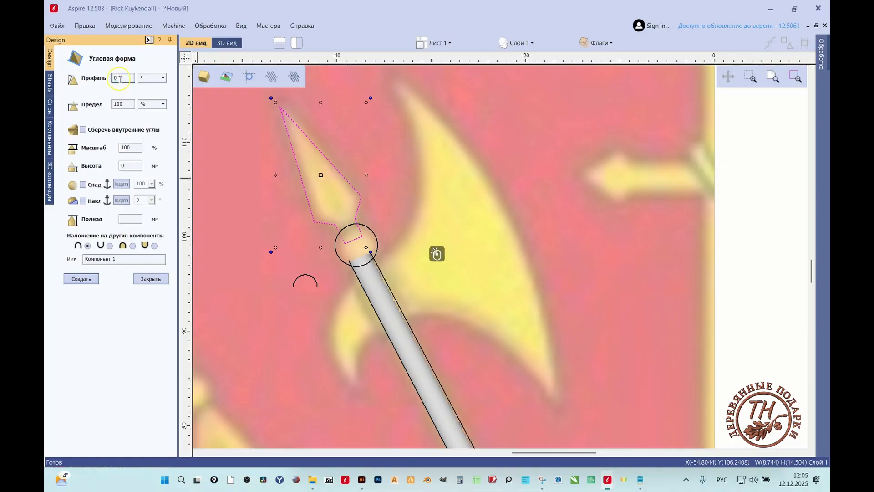
pyautogui.write('90')
pyautogui.press('Return')
pyautogui.click(230, 43)
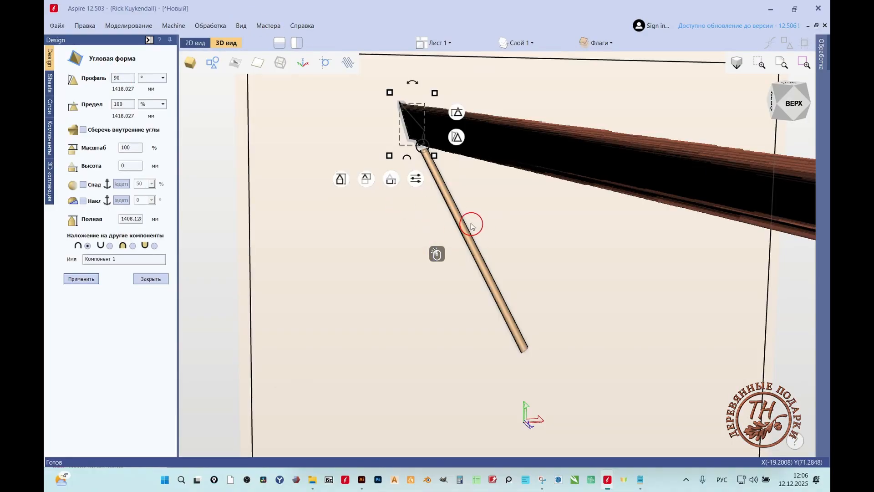
pyautogui.moveTo(424, 144); pyautogui.dragTo(430, 152)
# - Reduce the spear tip's profile angle to 50° and check its relief from a low angle
pyautogui.click(124, 78)
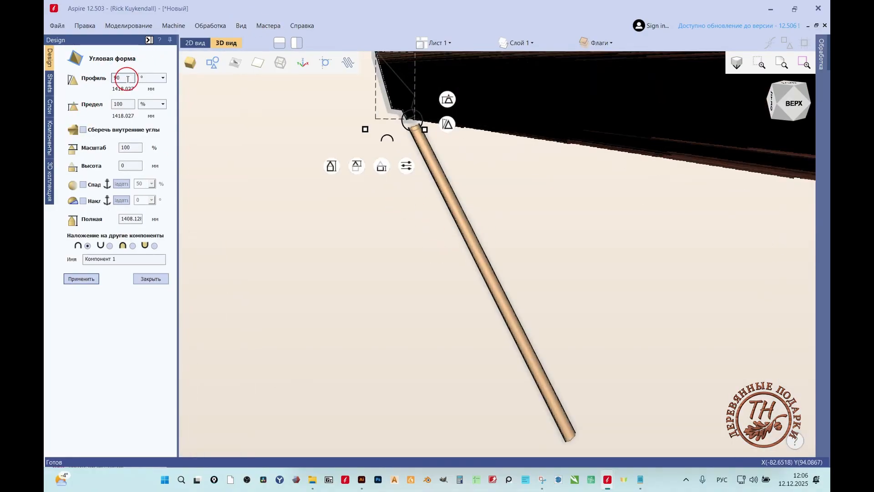
pyautogui.moveTo(128, 79); pyautogui.dragTo(113, 76)
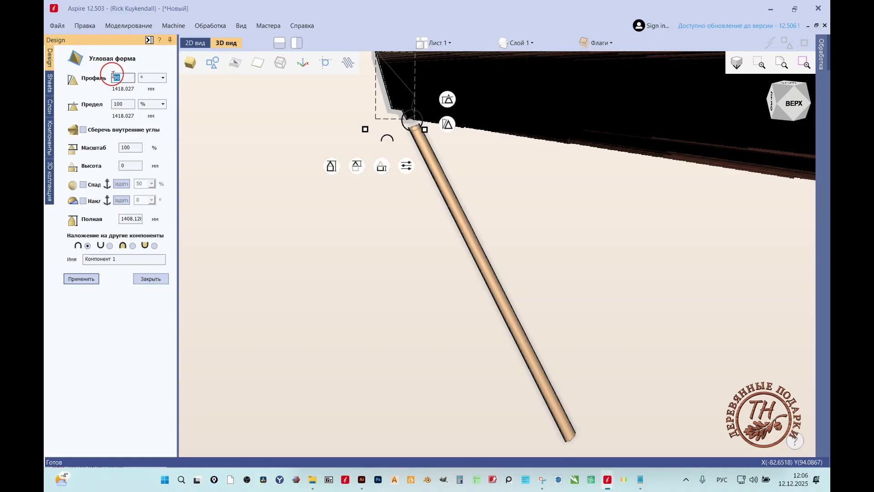
pyautogui.press('Return')
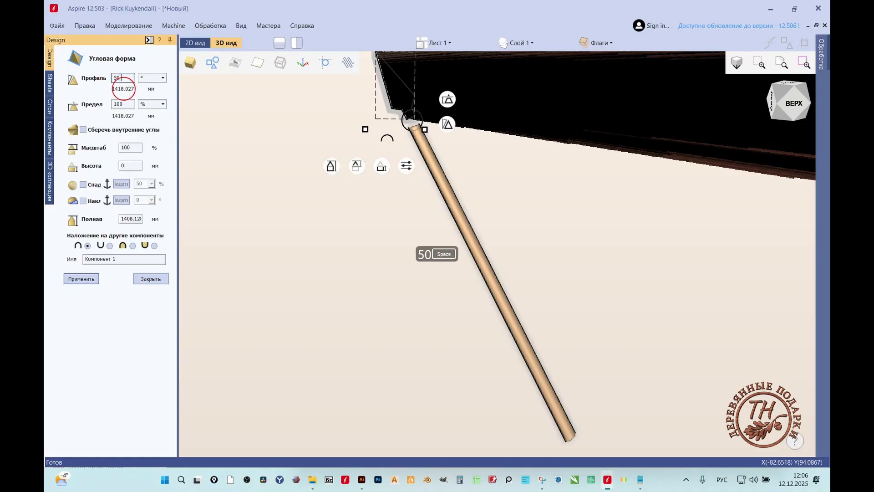
pyautogui.scroll(-5, 389, 250)
pyautogui.scroll(5, 390, 253)
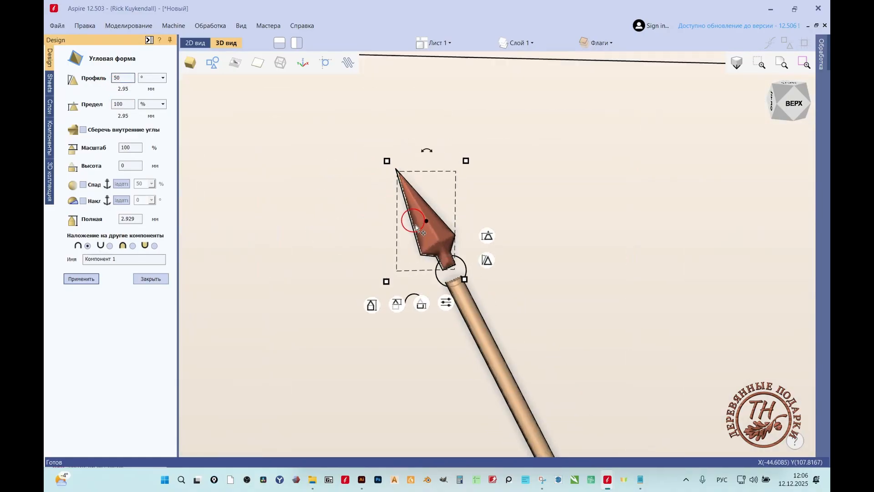
pyautogui.moveTo(503, 279); pyautogui.dragTo(761, 267)
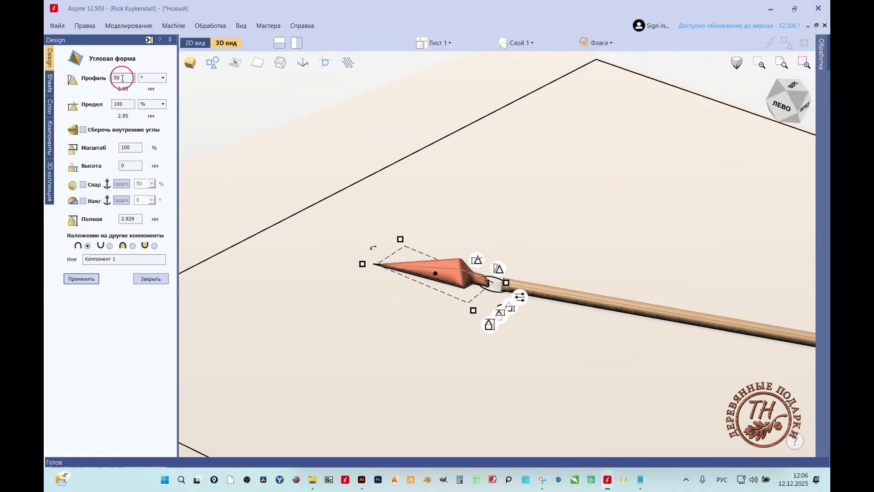
# - Lower the spear tip's profile angle to 35° and check the flatter shape in 3D
pyautogui.moveTo(122, 78); pyautogui.dragTo(113, 78)
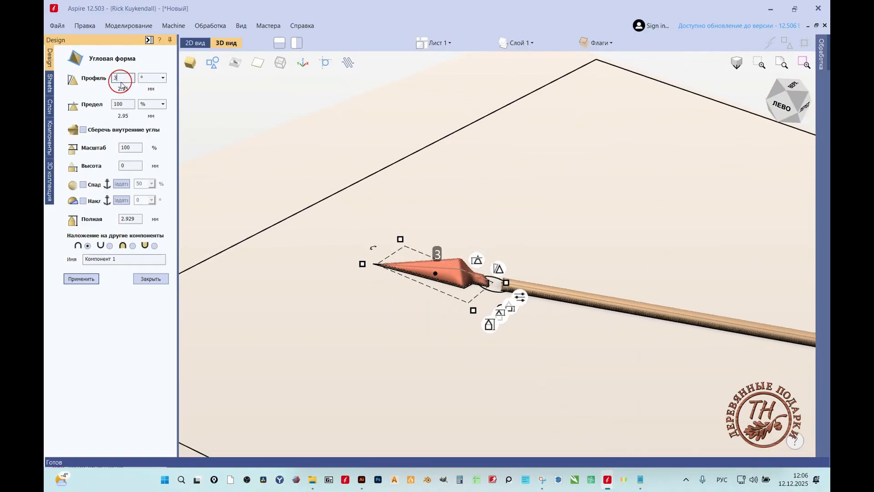
pyautogui.write('35')
pyautogui.press('space')
pyautogui.scroll(3, 481, 297)
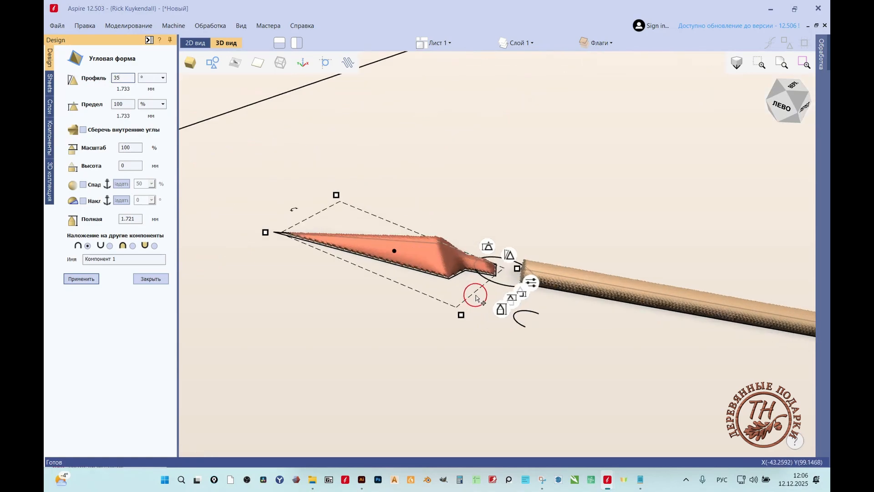
pyautogui.moveTo(472, 293); pyautogui.dragTo(548, 254)
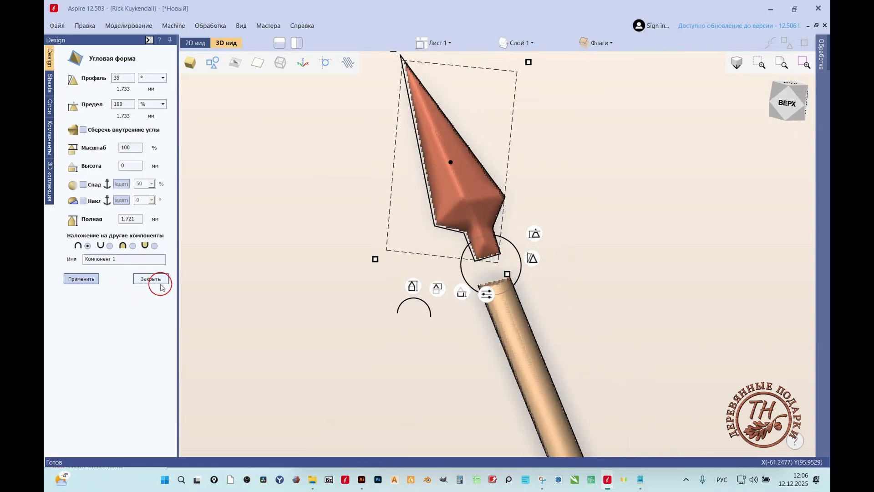
# - Name the spear tip component Наконечник and finish the angular shape
pyautogui.moveTo(129, 260); pyautogui.dragTo(88, 239)
pyautogui.write('Наконечник')
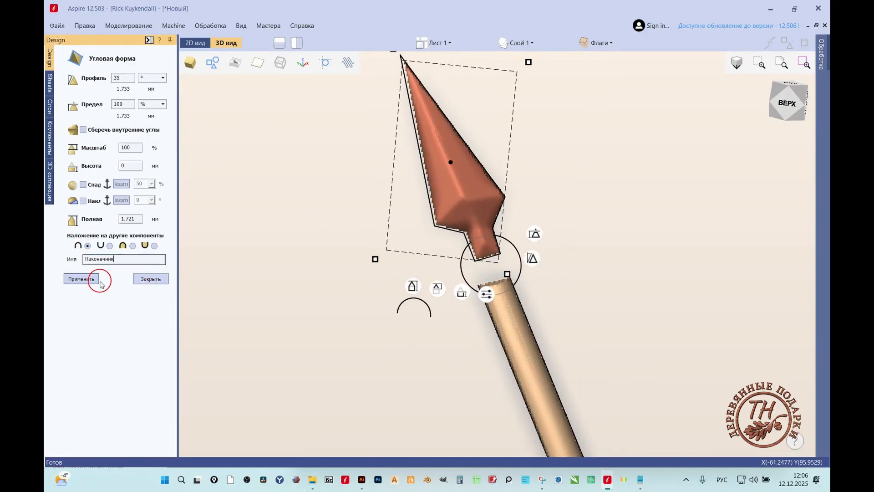
pyautogui.click(151, 278)
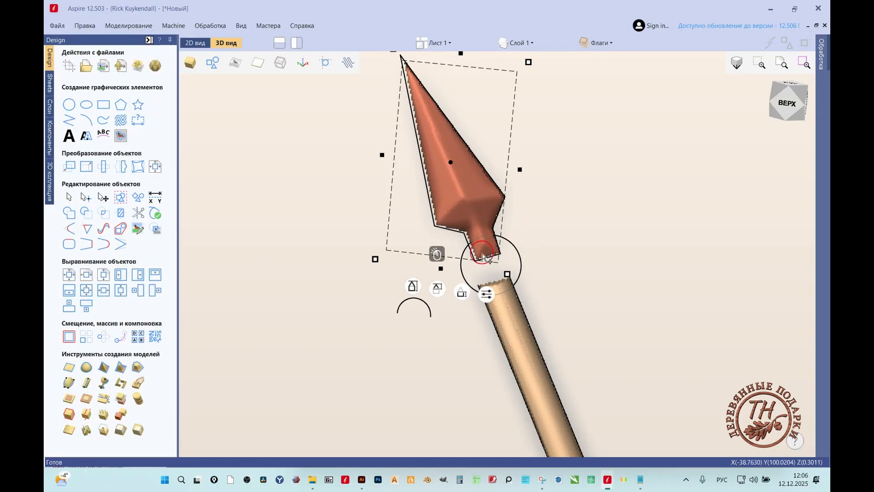
# - Create a round shape from the circle above the shaft with a 90° profile, merged with the other components
pyautogui.click(463, 272)
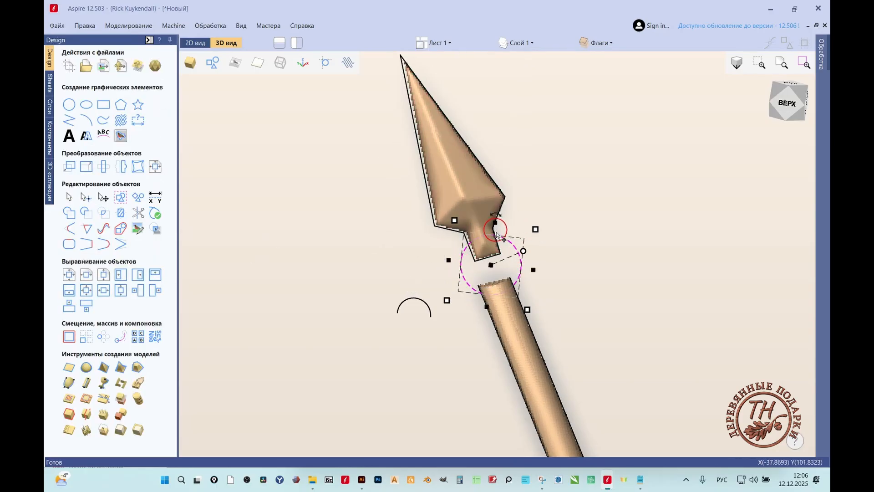
pyautogui.click(97, 368)
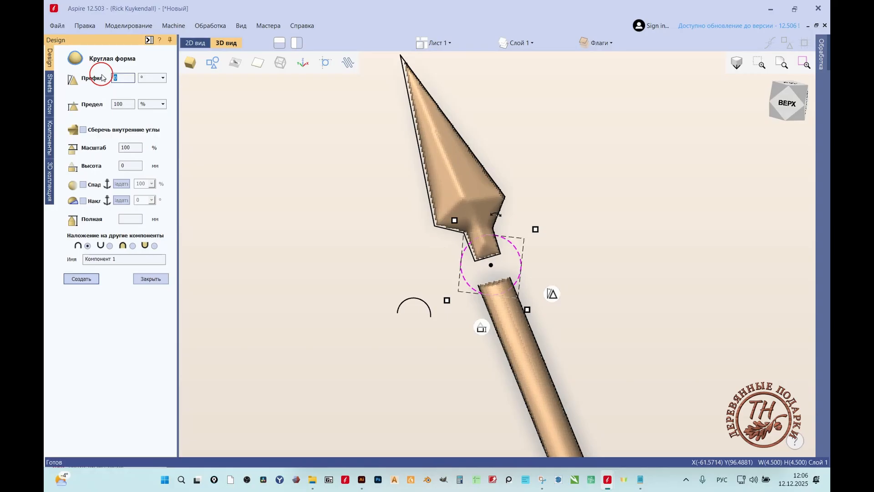
pyautogui.press('Return')
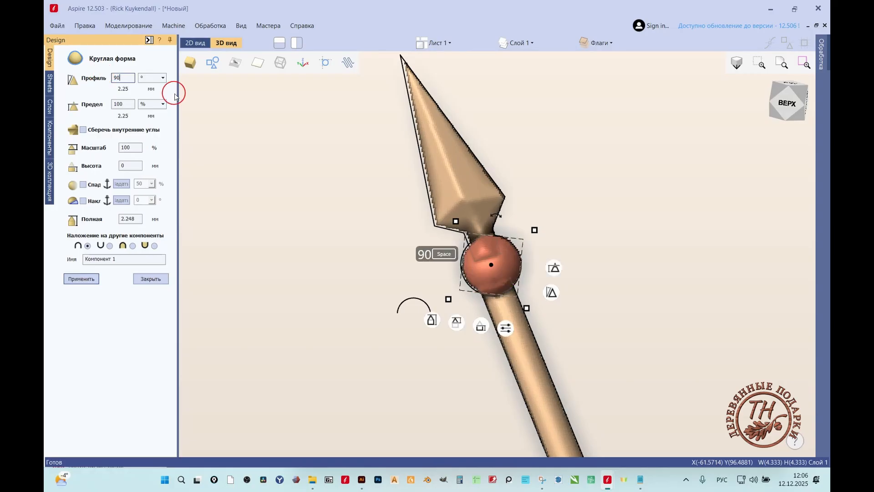
pyautogui.scroll(2, 500, 267)
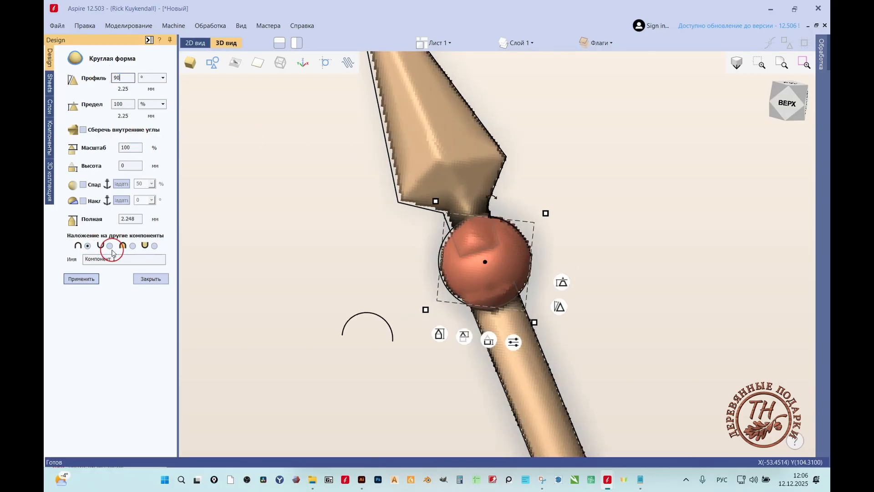
pyautogui.click(133, 246)
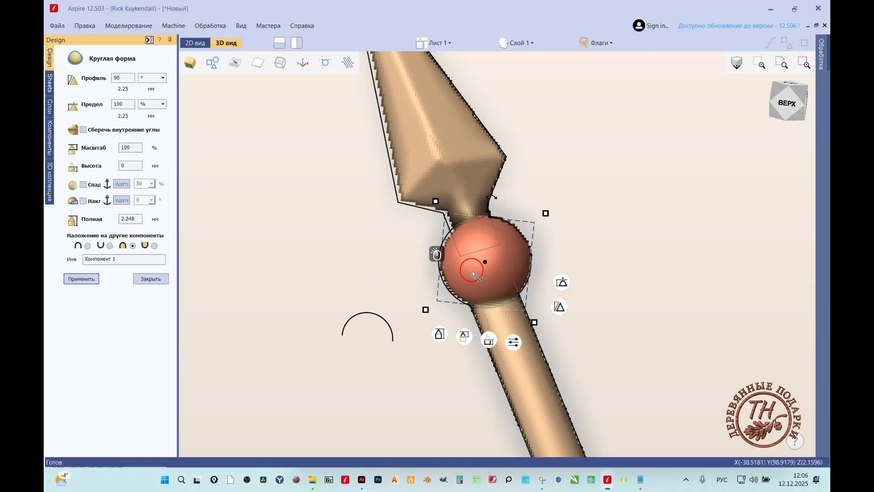
pyautogui.scroll(2, 472, 271)
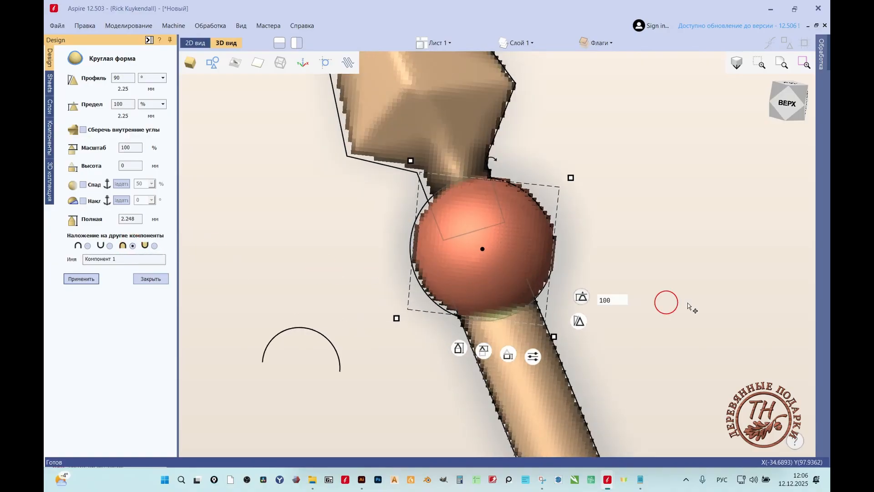
pyautogui.moveTo(572, 294); pyautogui.dragTo(337, 278)
# - Name the round component Шар and finish the shape
pyautogui.click(76, 259)
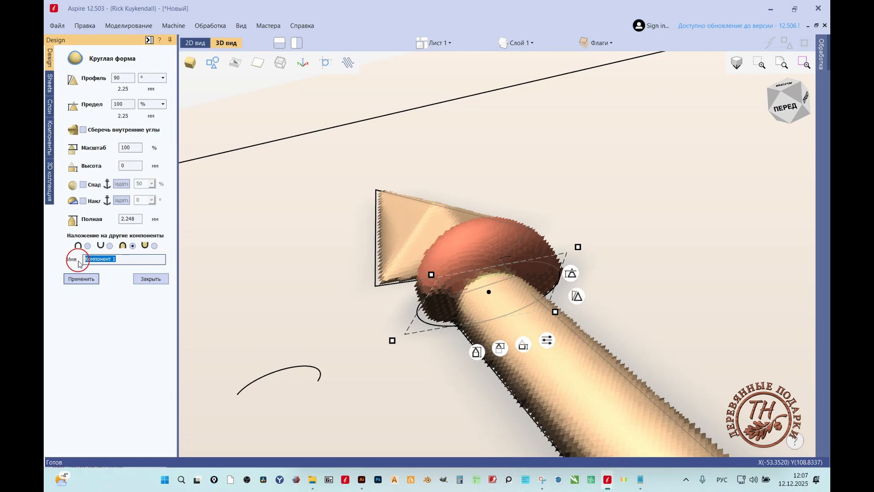
pyautogui.write('Шар')
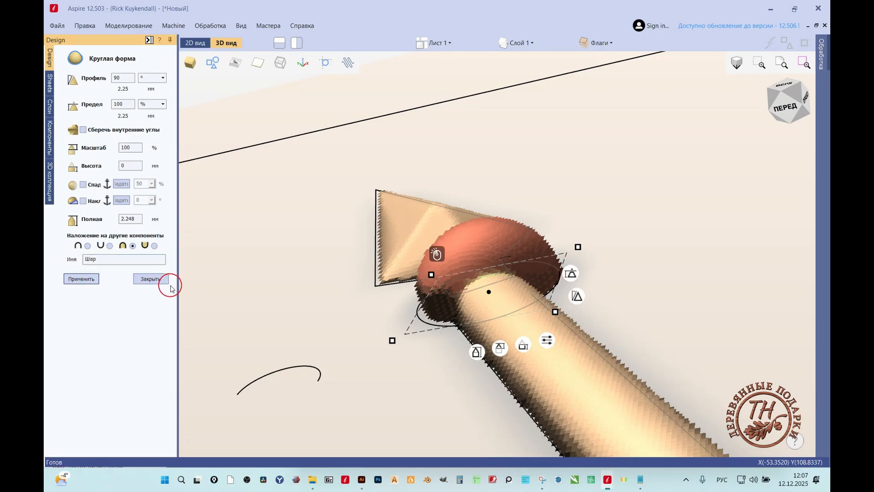
pyautogui.click(156, 281)
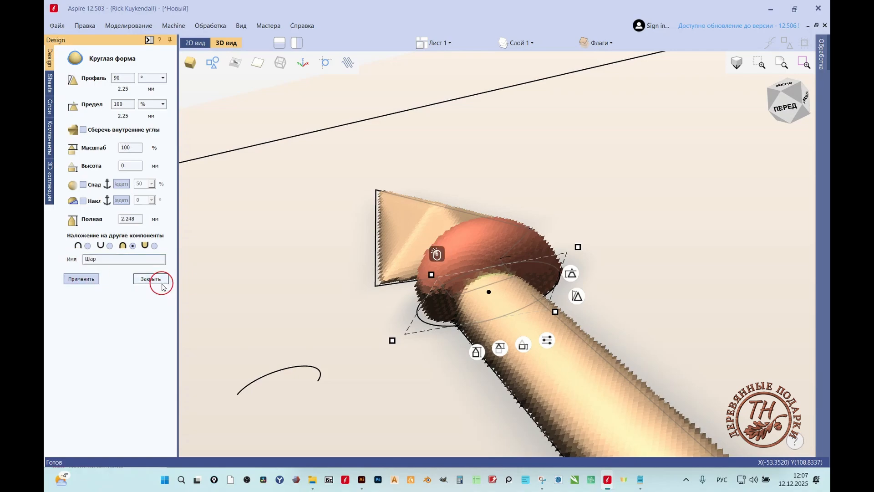
# - Open the component list and examine how the tip, ball and shaft join in the 3D view
pyautogui.click(50, 139)
pyautogui.scroll(-3, 524, 175)
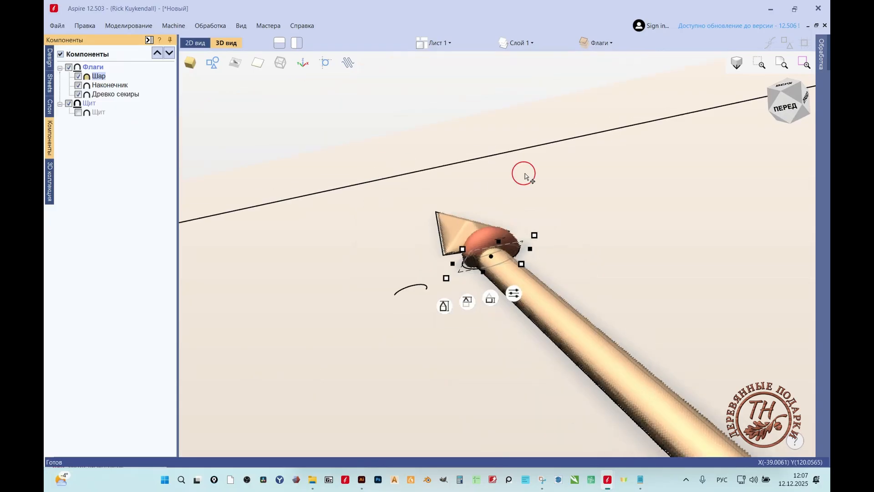
pyautogui.scroll(2, 562, 317)
pyautogui.moveTo(562, 317); pyautogui.dragTo(552, 406)
pyautogui.scroll(-2, 583, 407)
pyautogui.scroll(-2, 574, 302)
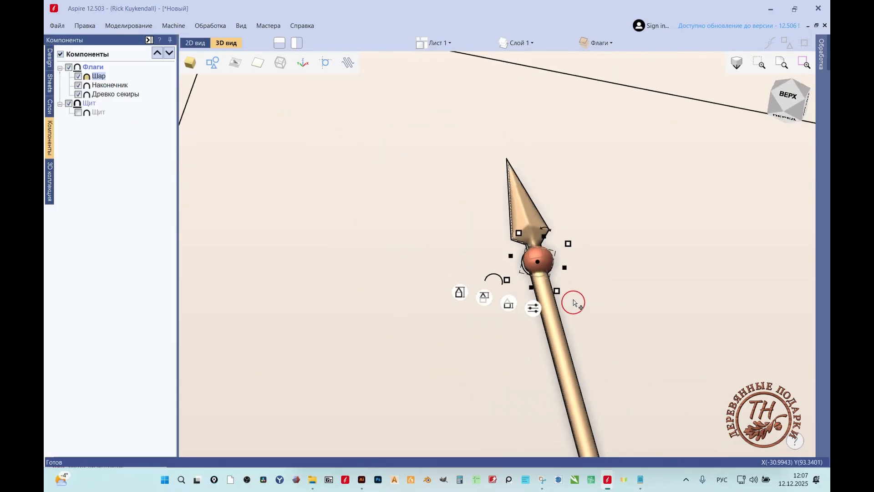
pyautogui.scroll(3, 546, 296)
pyautogui.moveTo(546, 296); pyautogui.dragTo(419, 169)
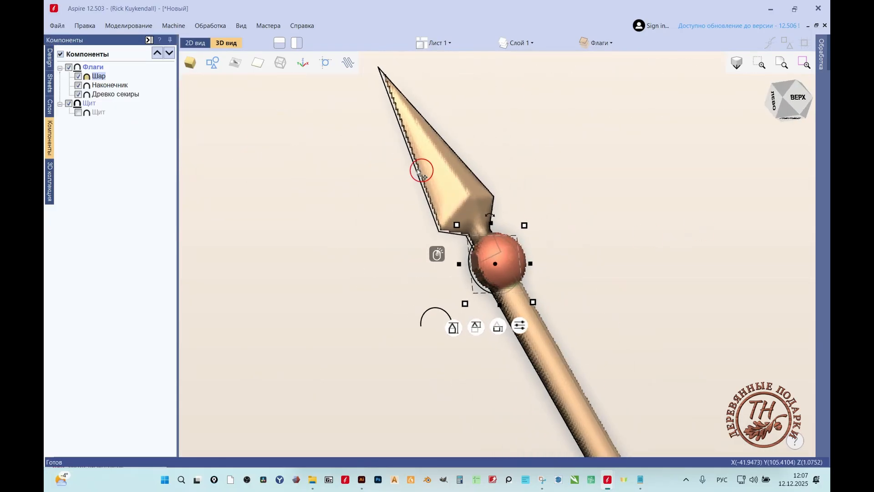
pyautogui.scroll(2, 504, 220)
# - Shift the Наконечник component slightly down toward the ball, viewing the model from the top
pyautogui.click(501, 226)
pyautogui.moveTo(499, 228); pyautogui.dragTo(582, 368)
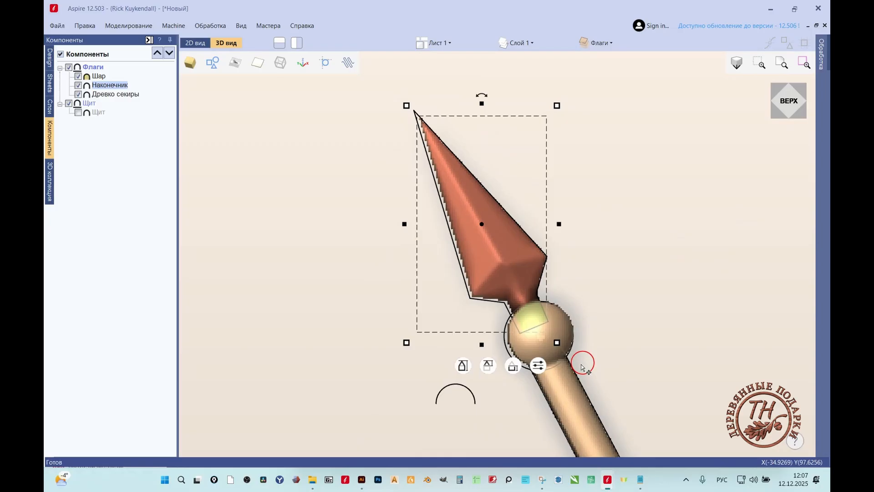
pyautogui.click(521, 282)
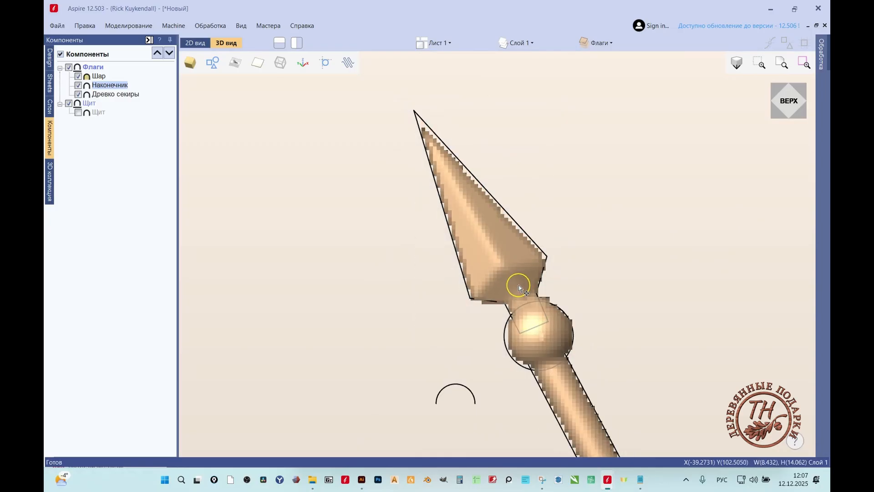
pyautogui.click(528, 289)
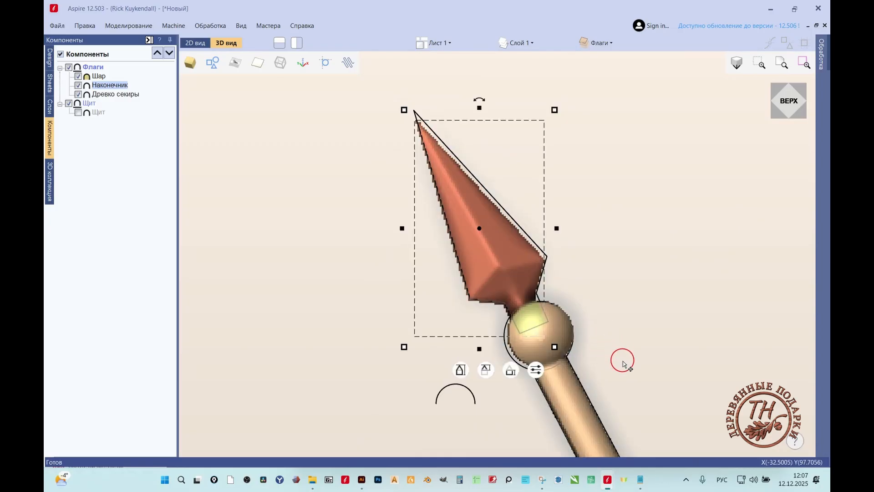
pyautogui.moveTo(528, 289); pyautogui.dragTo(527, 352)
pyautogui.moveTo(528, 352); pyautogui.dragTo(523, 306, button='middle')
pyautogui.click(785, 96)
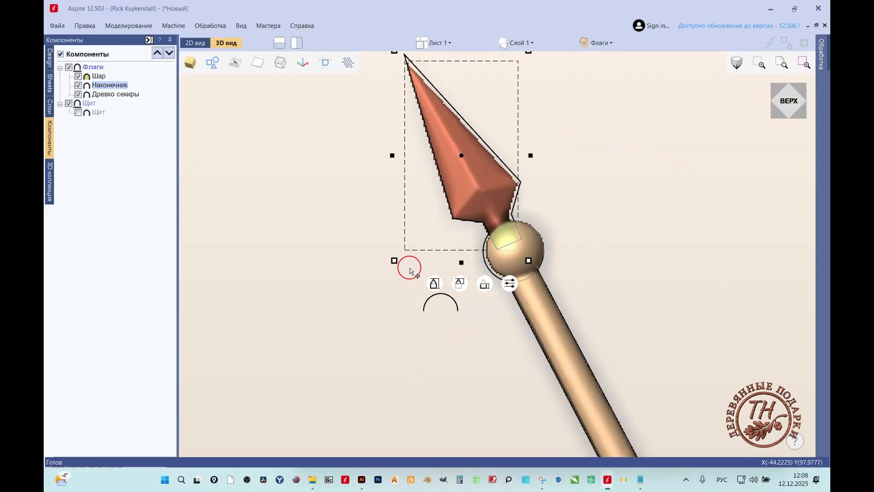
# - Set the combine mode of the Наконечник and Древко секиры components to Соединить
pyautogui.rightClick(106, 91)
pyautogui.moveTo(230, 98)
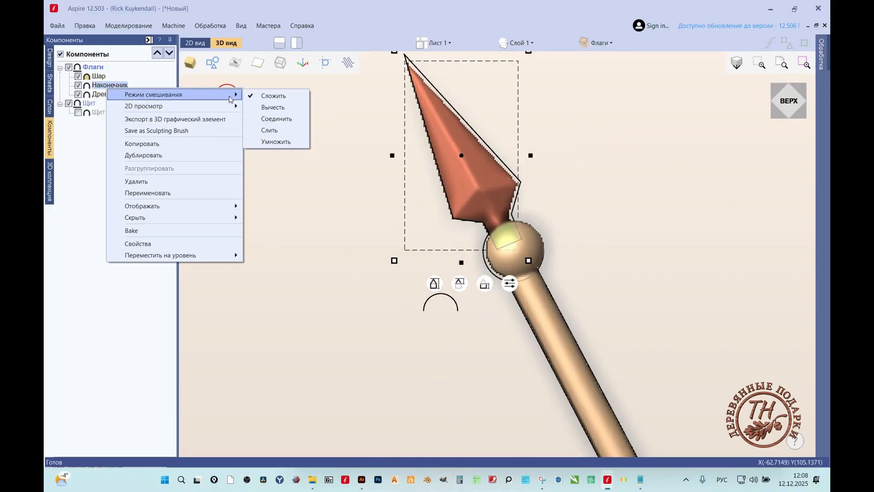
pyautogui.click(275, 119)
pyautogui.click(114, 94)
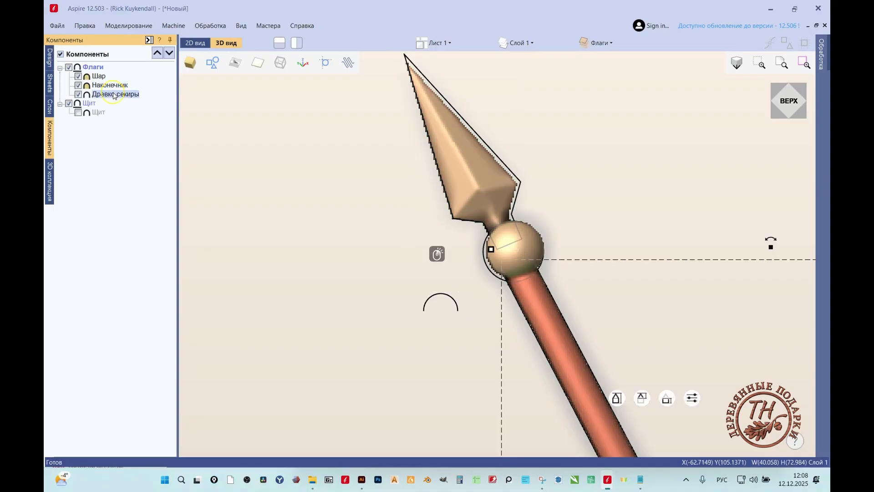
pyautogui.rightClick(113, 94)
pyautogui.moveTo(230, 100)
pyautogui.click(291, 124)
pyautogui.scroll(1, 595, 337)
pyautogui.scroll(1, 514, 250)
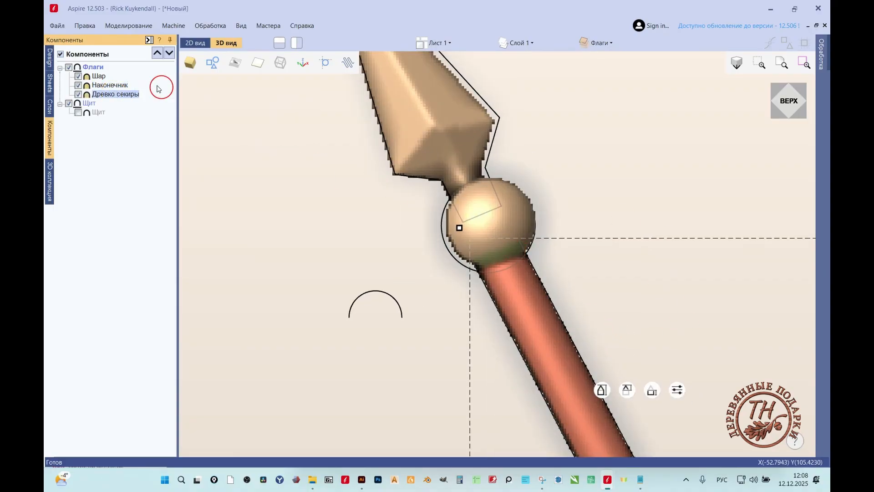
# - Examine the merged spear tip, ball and shaft from several angles in the 3D view
pyautogui.click(121, 89)
pyautogui.moveTo(524, 216); pyautogui.dragTo(532, 180)
pyautogui.moveTo(492, 271)
pyautogui.mouseDown()
pyautogui.moveTo(483, 270)
pyautogui.moveTo(485, 259)
pyautogui.mouseUp()
pyautogui.moveTo(578, 205); pyautogui.dragTo(523, 159)
pyautogui.scroll(-3, 557, 208)
pyautogui.moveTo(564, 234); pyautogui.dragTo(543, 295)
pyautogui.moveTo(543, 295); pyautogui.dragTo(531, 292, button='right')
# - Delete the Наконечник component and select the spear tip's outline in the 2D view
pyautogui.click(545, 161)
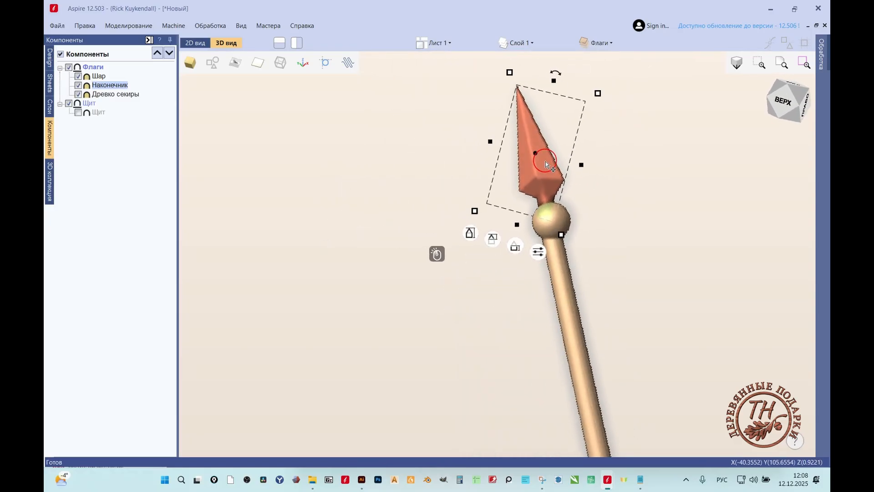
pyautogui.press('Delete')
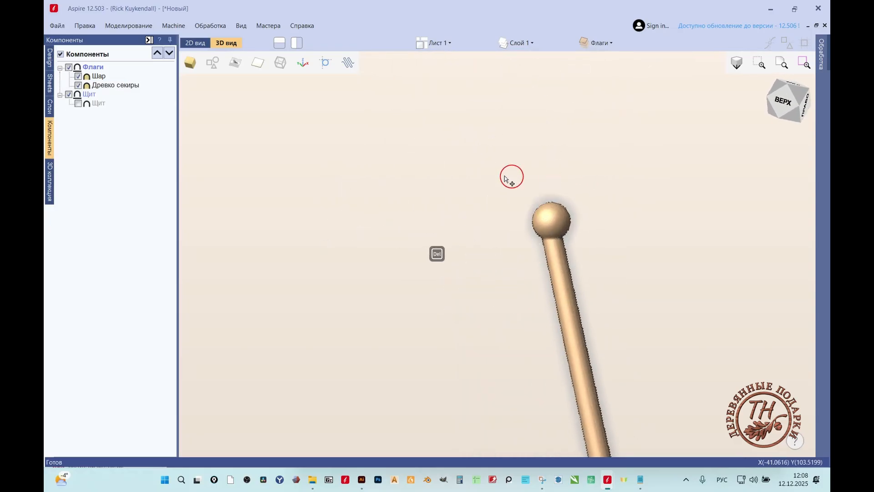
pyautogui.click(200, 47)
pyautogui.click(360, 199)
pyautogui.scroll(-1, 391, 205)
pyautogui.moveTo(405, 206); pyautogui.dragTo(607, 218, button='middle')
pyautogui.scroll(3, 615, 221)
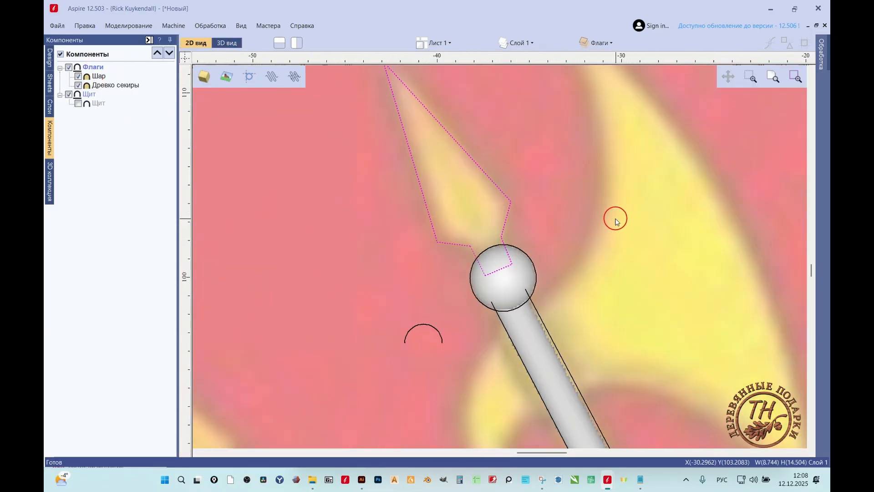
pyautogui.scroll(-2, 592, 227)
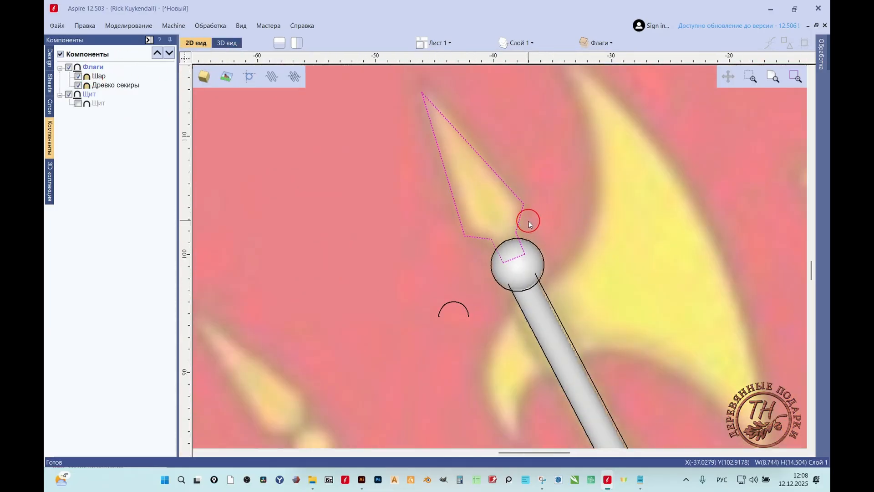
# - Remove the nodes of the spear tip outline's right half and draw a centre line about 20.5 mm long from the tip through the ball
pyautogui.press('n')
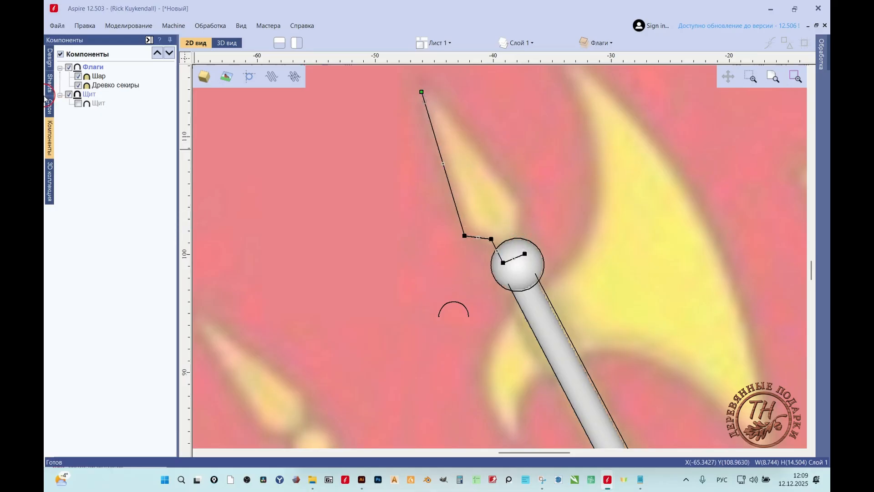
pyautogui.click(51, 58)
pyautogui.click(68, 119)
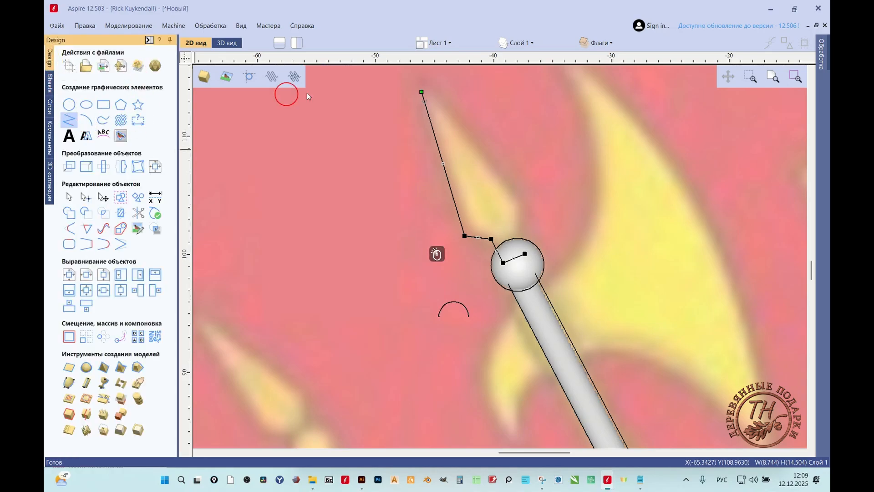
pyautogui.click(421, 92)
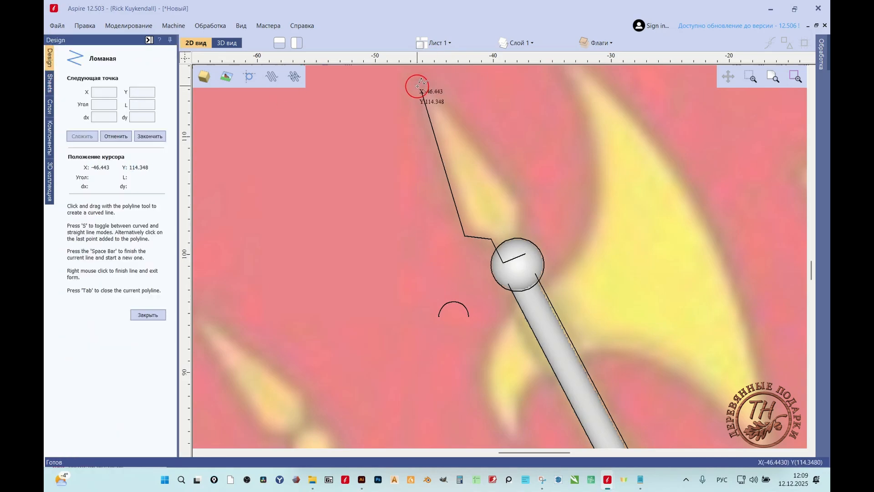
pyautogui.click(418, 86)
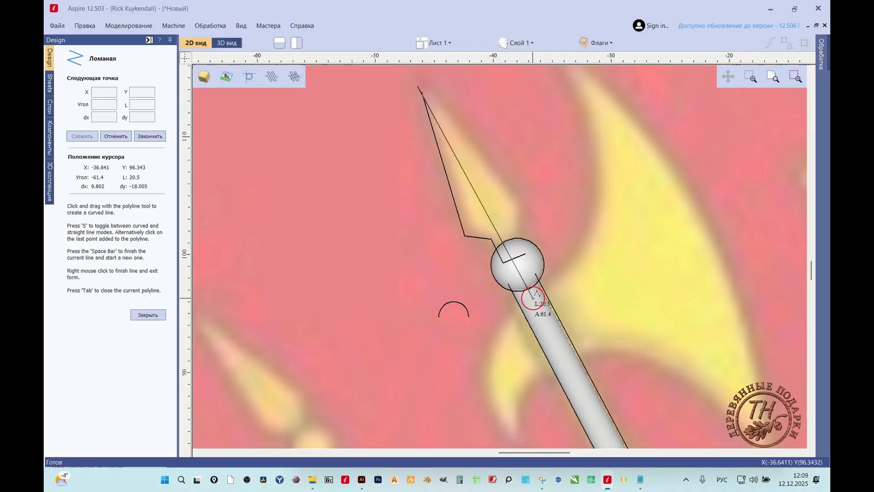
pyautogui.click(533, 298)
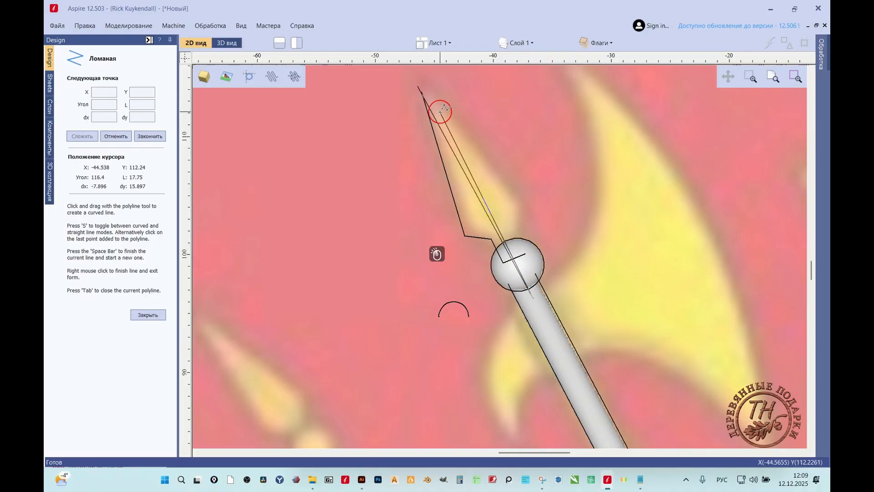
pyautogui.press('space')
# - Shift the centre line's upper end node slightly to adjust the line's direction at the spear tip
pyautogui.scroll(3, 428, 86)
pyautogui.press('n')
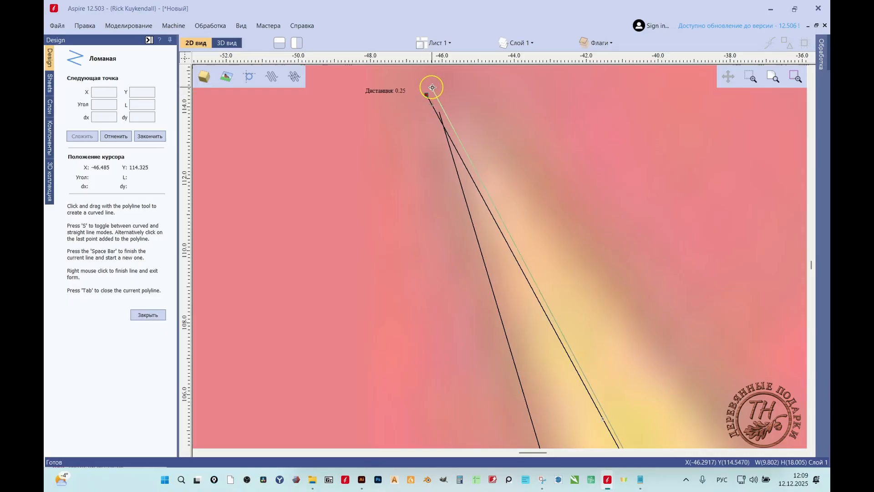
pyautogui.scroll(-3, 433, 88)
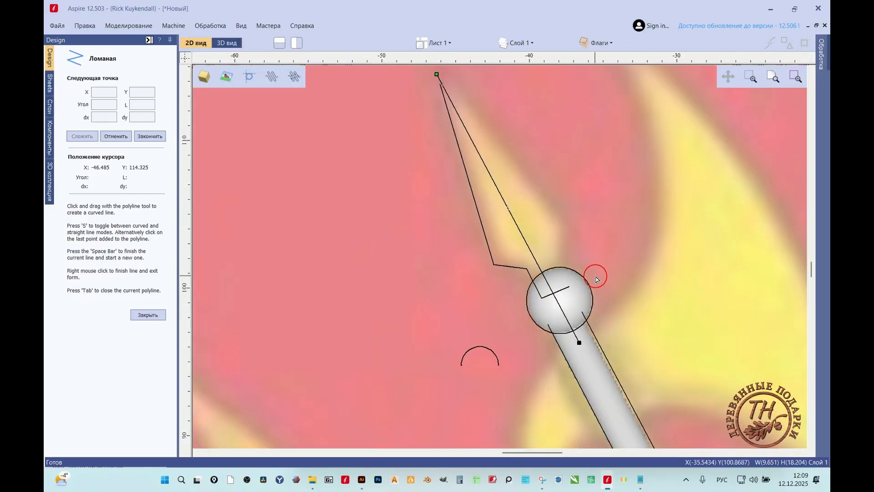
# - Move the half outline's top node upward so its long edge crosses the centre line at the spear tip
pyautogui.scroll(3, 447, 112)
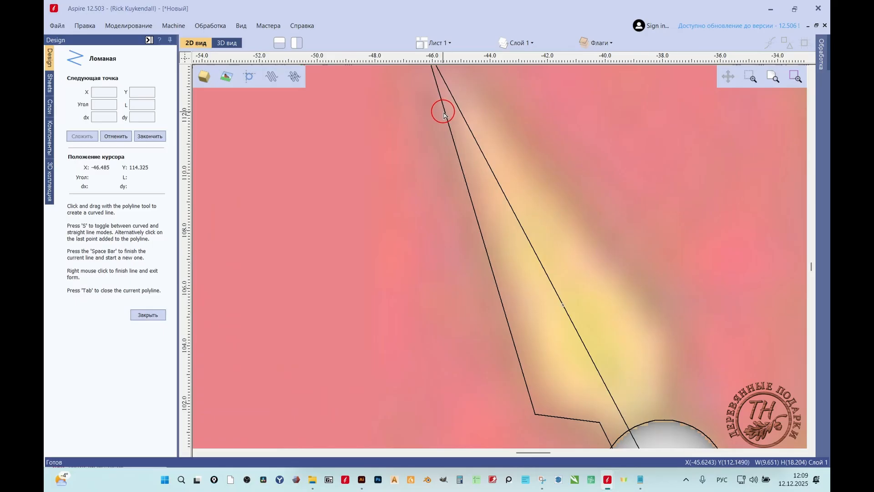
pyautogui.scroll(-3, 444, 123)
pyautogui.scroll(4, 457, 158)
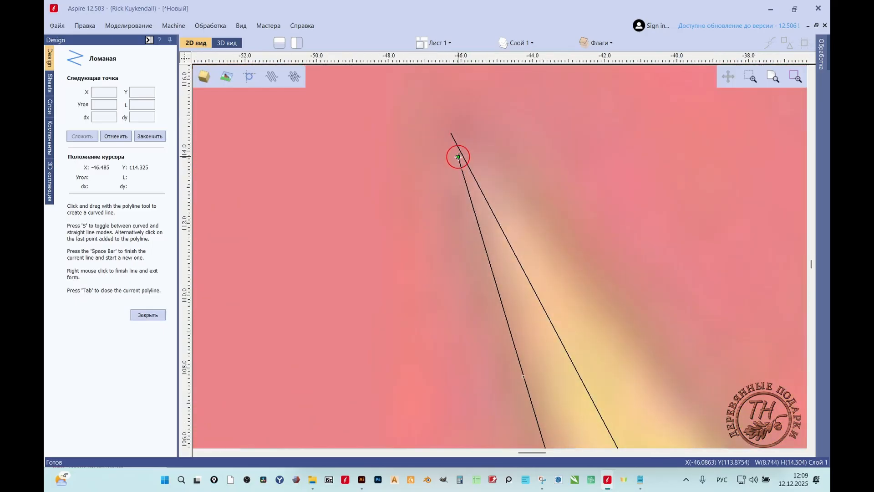
pyautogui.click(459, 157)
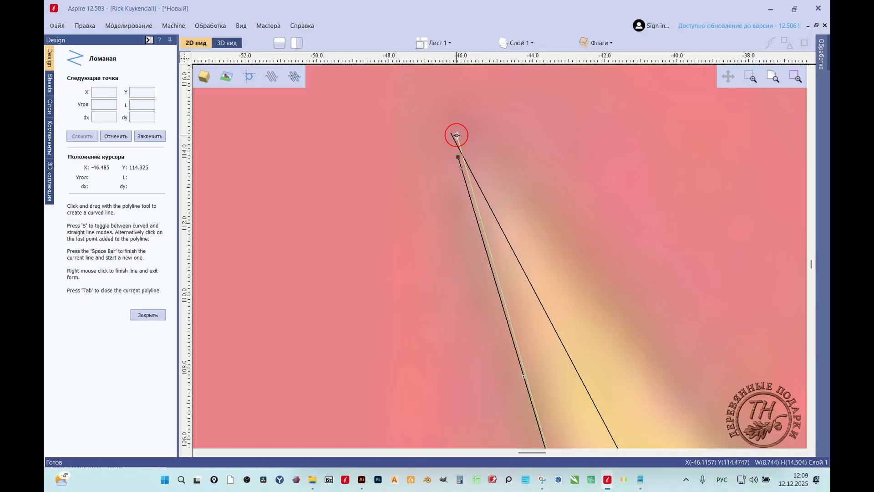
pyautogui.moveTo(458, 157); pyautogui.dragTo(457, 135)
pyautogui.scroll(-5, 465, 111)
pyautogui.scroll(3, 589, 310)
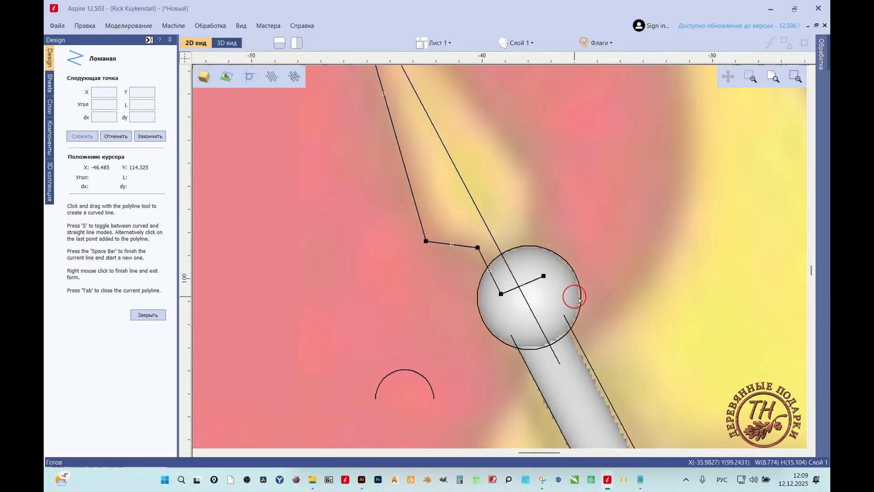
pyautogui.scroll(-2, 593, 305)
pyautogui.scroll(1, 556, 234)
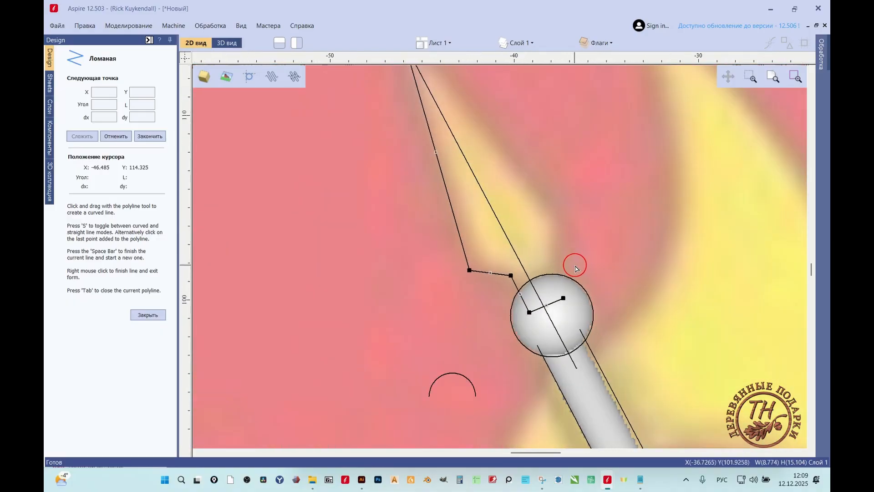
pyautogui.click(148, 315)
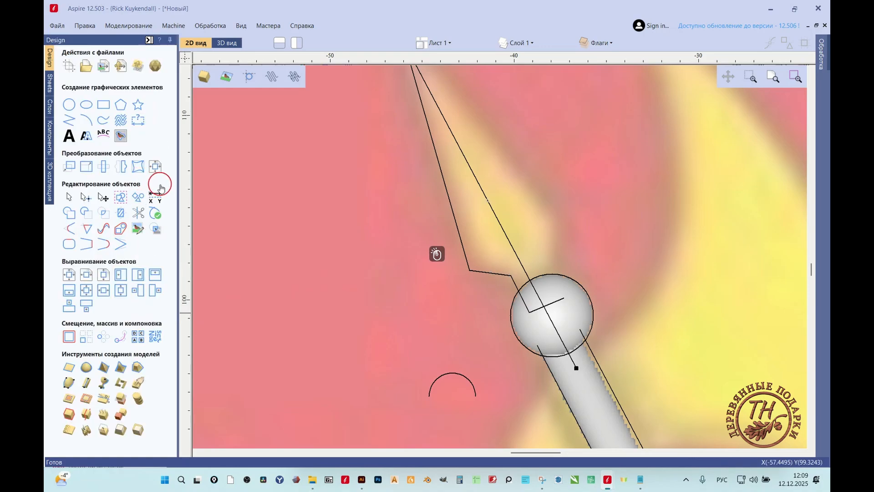
# - Try to trim the part of the half outline that extends past the centre line inside the ball
pyautogui.click(138, 213)
pyautogui.scroll(2, 531, 293)
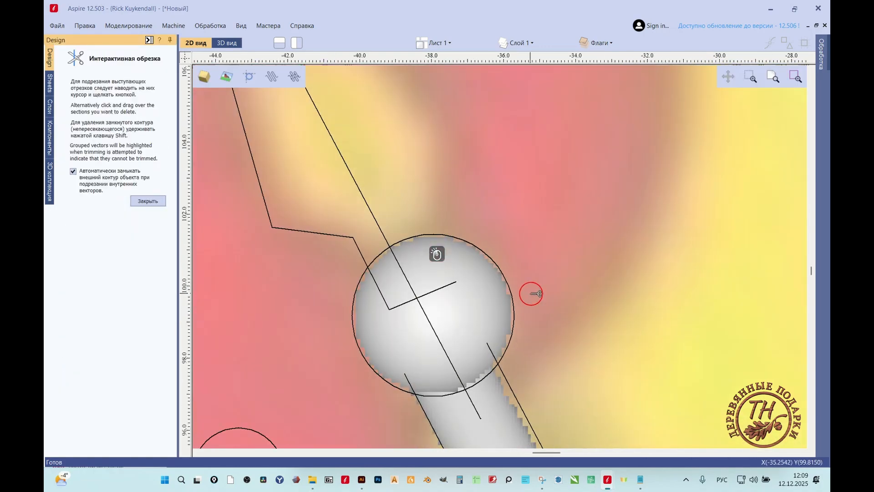
pyautogui.click(433, 294)
pyautogui.scroll(-5, 447, 342)
pyautogui.scroll(2, 357, 214)
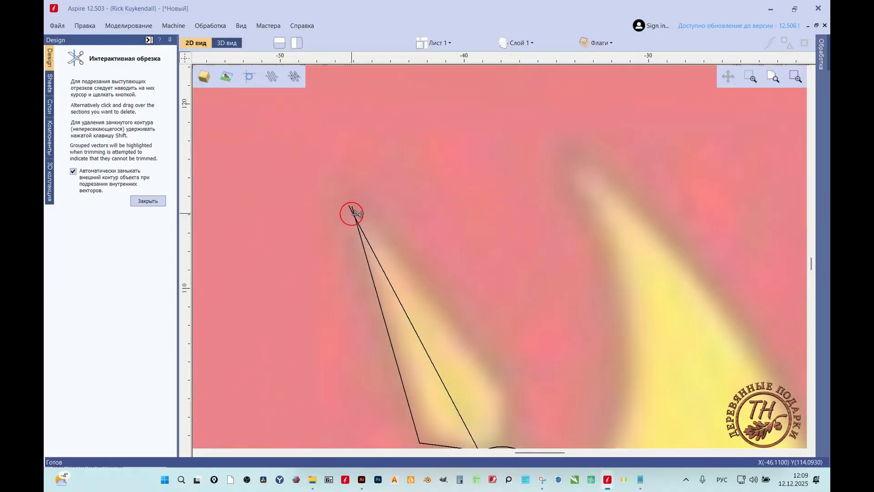
pyautogui.hotkey('ctrl', 'z')
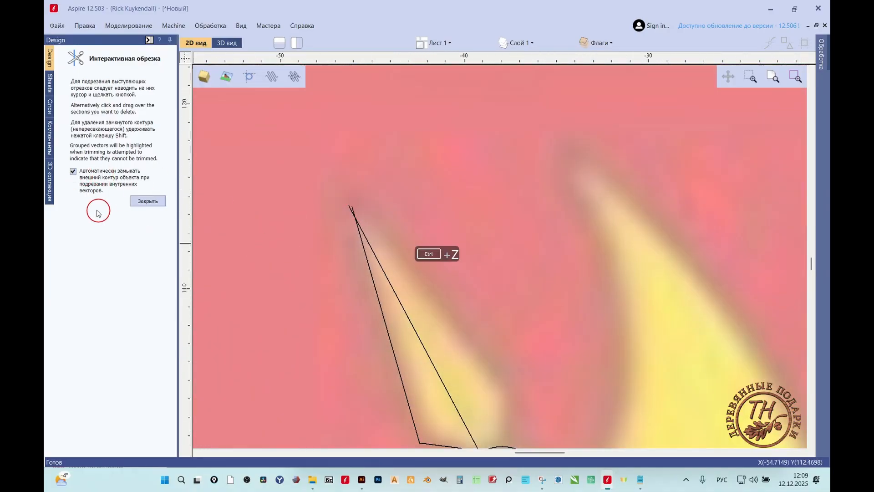
# - Turn off automatic closing of outer contours and trim the half outline's ends past the centre line in the ball and at the tip
pyautogui.click(73, 171)
pyautogui.scroll(-4, 269, 125)
pyautogui.scroll(4, 370, 230)
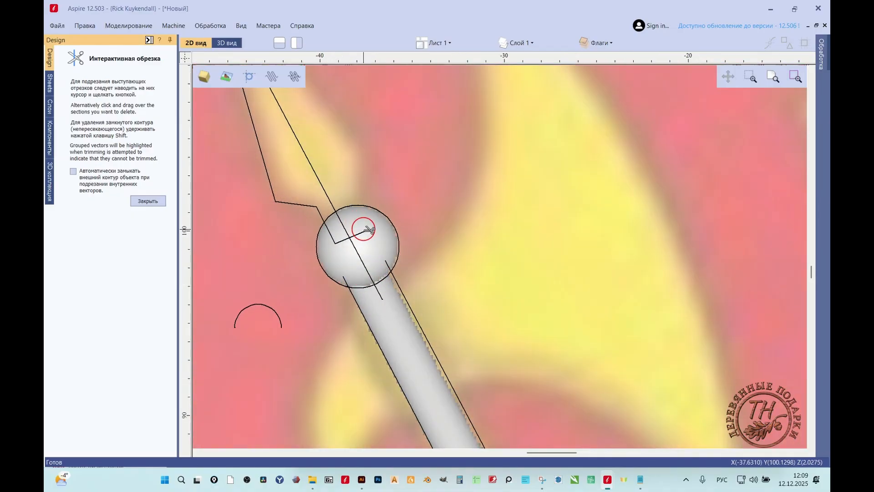
pyautogui.scroll(-2, 302, 120)
pyautogui.scroll(5, 271, 135)
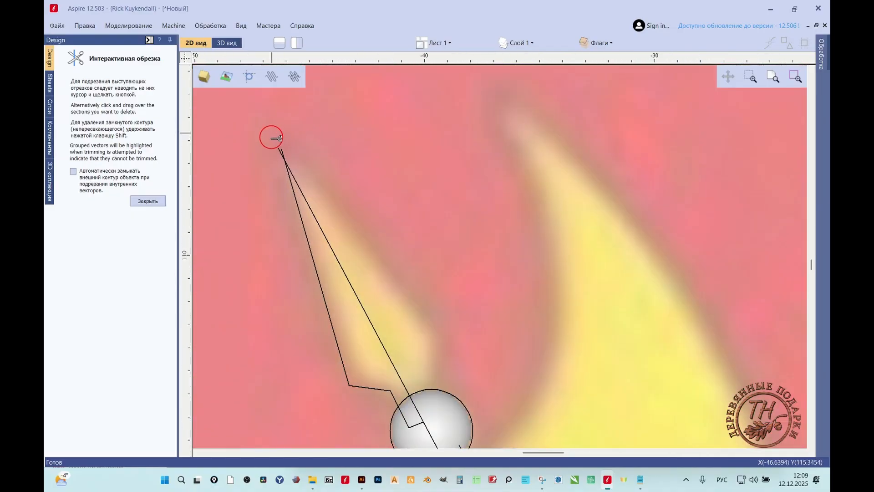
pyautogui.click(301, 160)
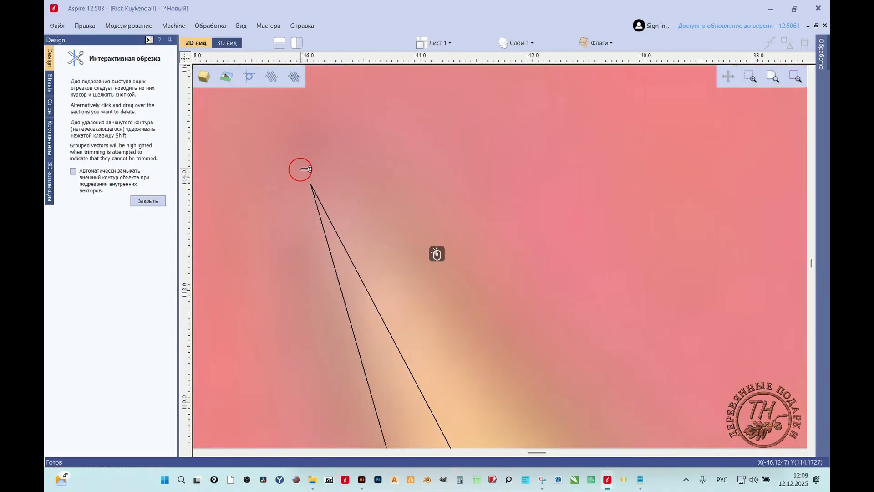
pyautogui.hotkey('ctrl', 'z')
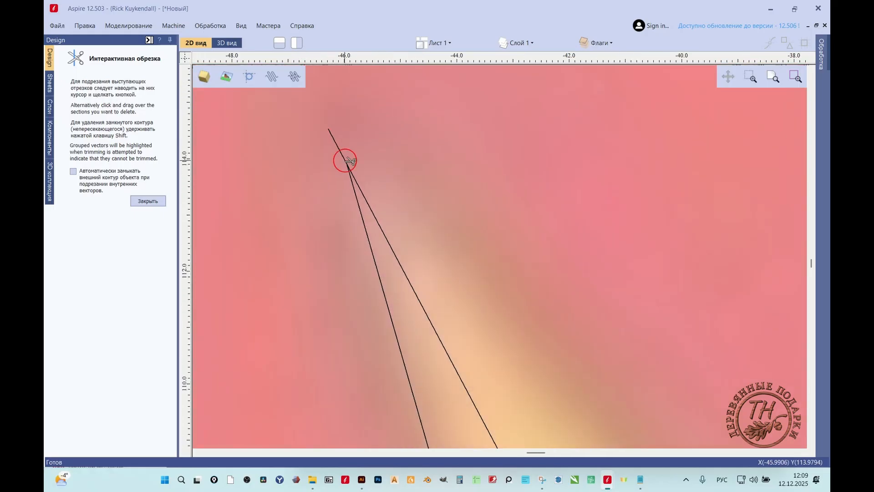
pyautogui.scroll(-5, 347, 160)
pyautogui.click(148, 201)
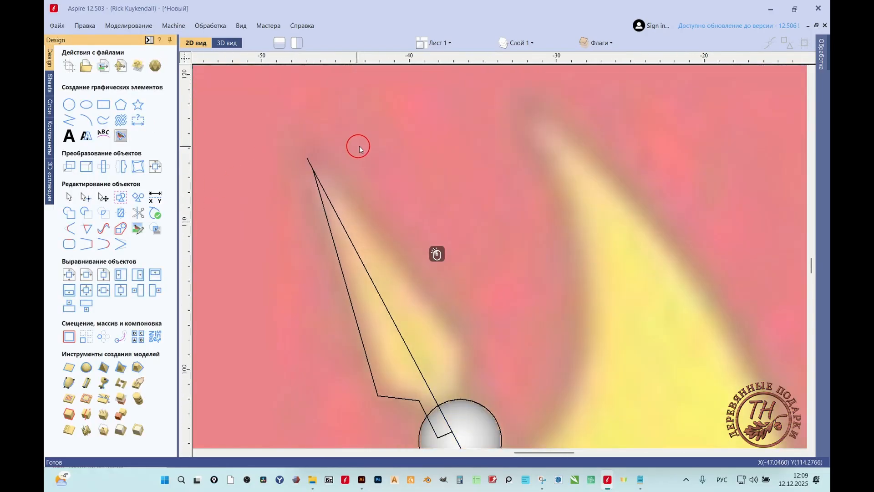
# - Mirror the spear tip's half outline across the centre line without making a copy
pyautogui.scroll(-2, 359, 146)
pyautogui.click(358, 260)
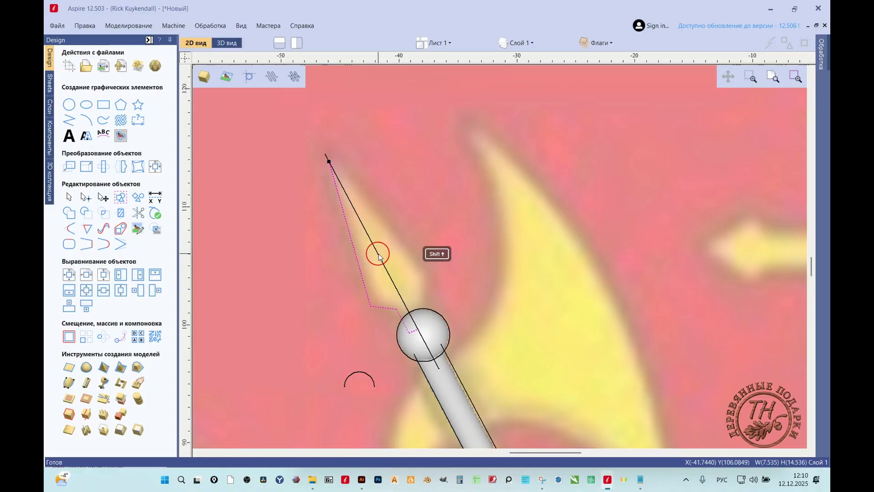
pyautogui.keyDown('shift'); pyautogui.click(379, 255); pyautogui.keyUp('shift')
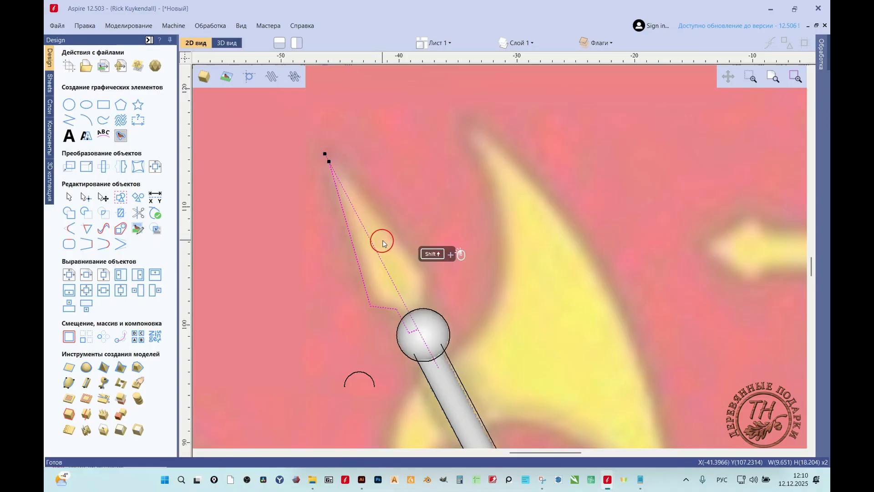
pyautogui.click(123, 168)
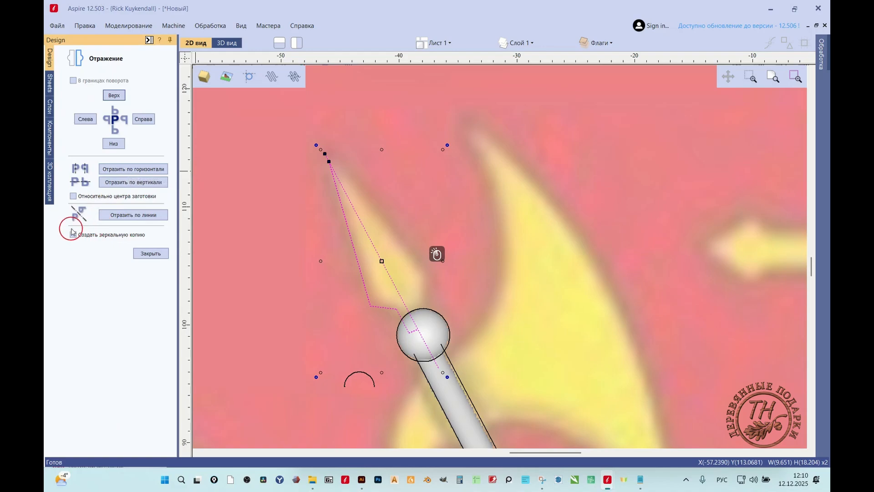
pyautogui.click(121, 215)
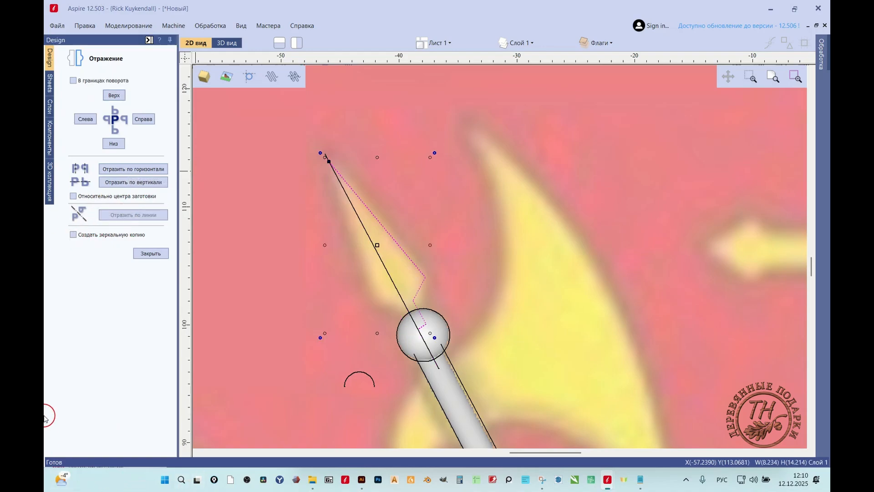
# - Enable creating a mirrored copy and mirror the half outline across the centre line to form the opposite half
pyautogui.click(73, 235)
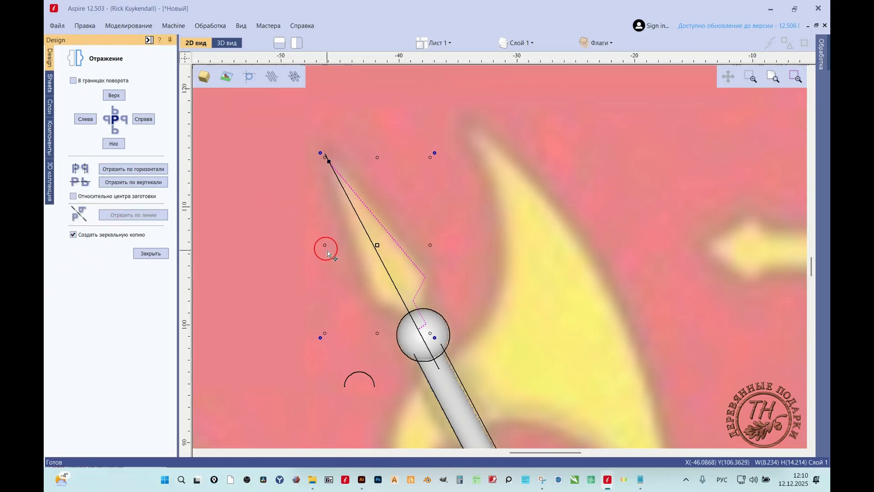
pyautogui.keyDown('shift'); pyautogui.click(384, 265); pyautogui.keyUp('shift')
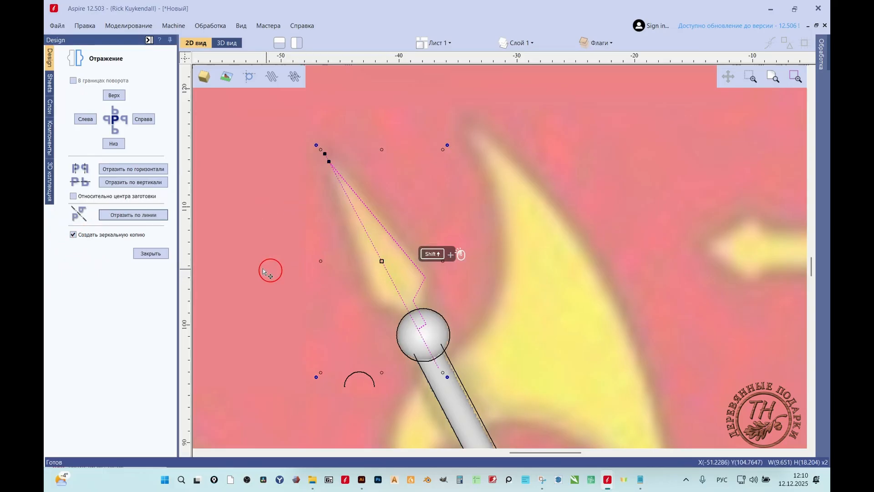
pyautogui.click(119, 222)
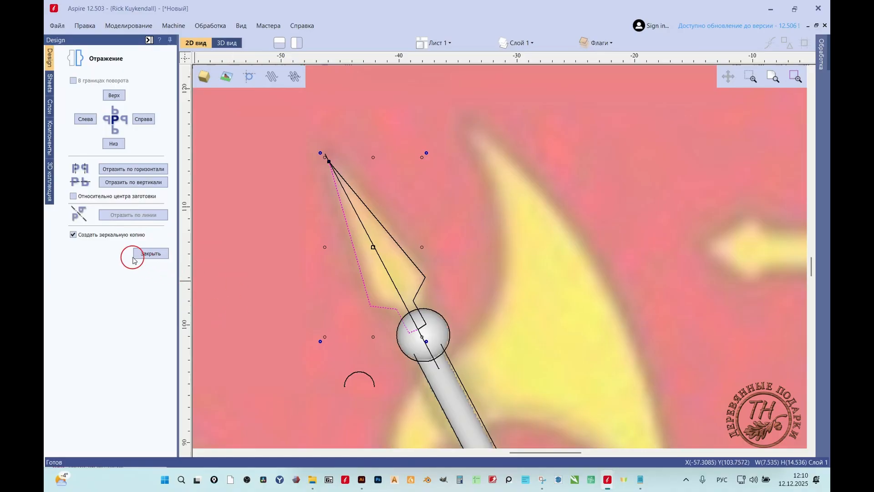
pyautogui.click(140, 255)
# - Join the two mirrored halves of the spear tip into one closed outline and select it
pyautogui.scroll(1, 373, 342)
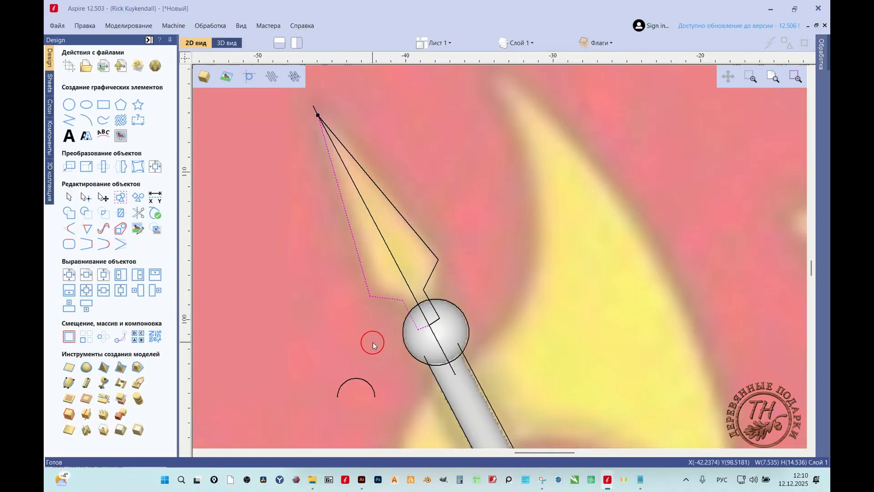
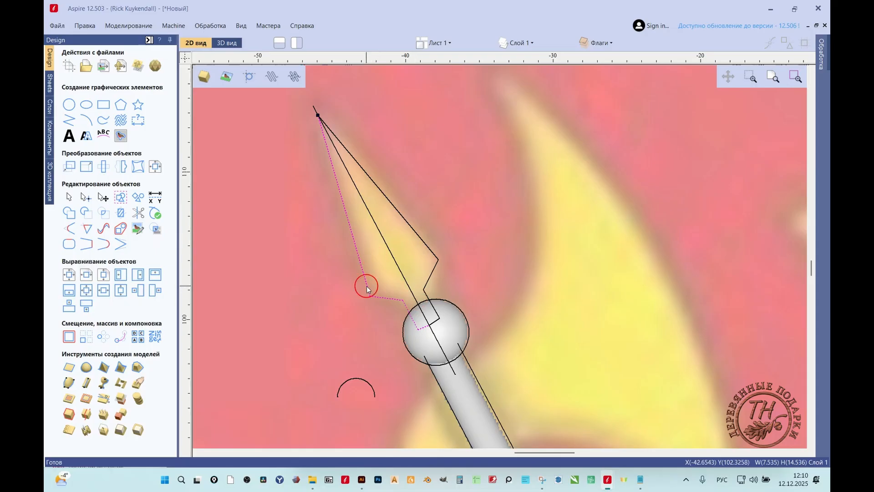
pyautogui.keyDown('shift'); pyautogui.click(425, 289); pyautogui.keyUp('shift')
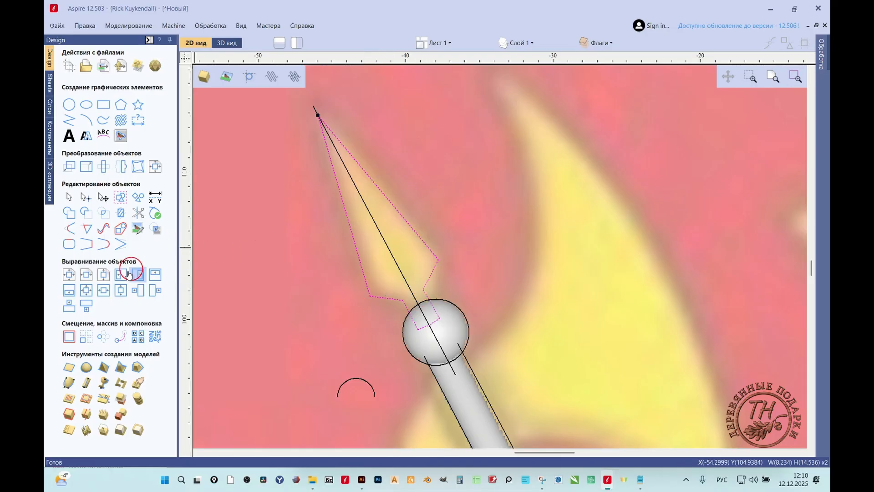
pyautogui.click(119, 246)
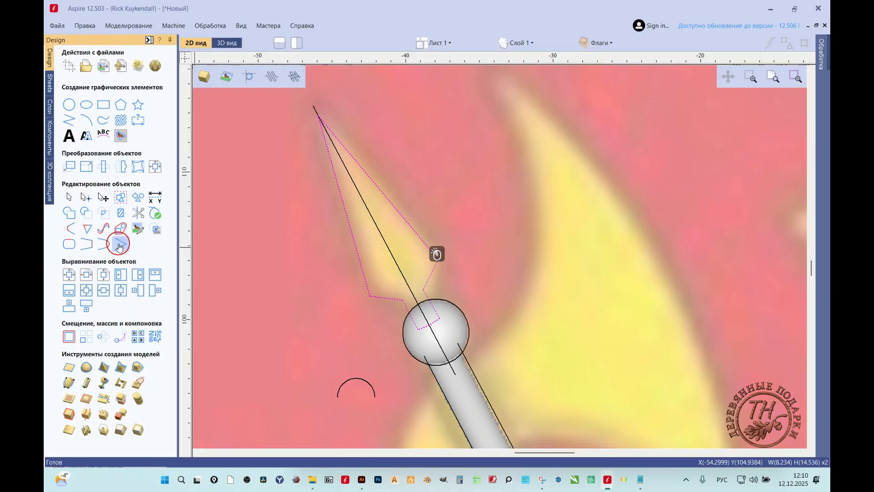
pyautogui.click(321, 288)
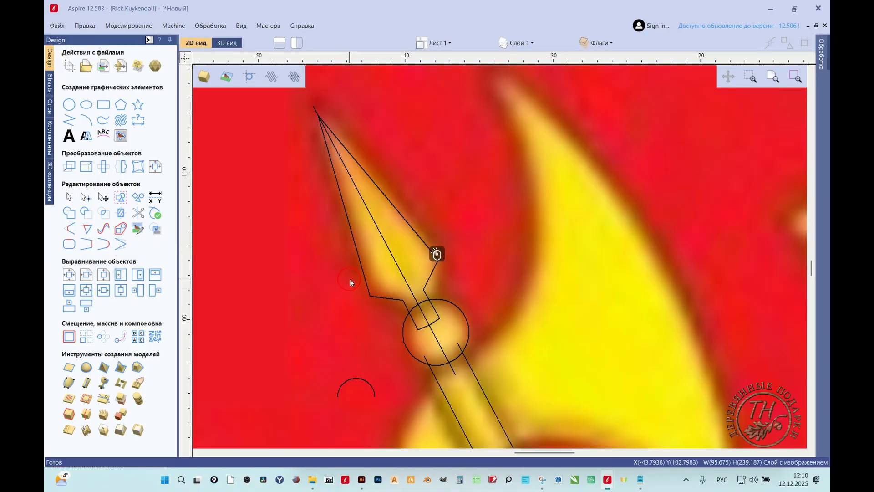
pyautogui.click(363, 277)
pyautogui.scroll(-1, 412, 290)
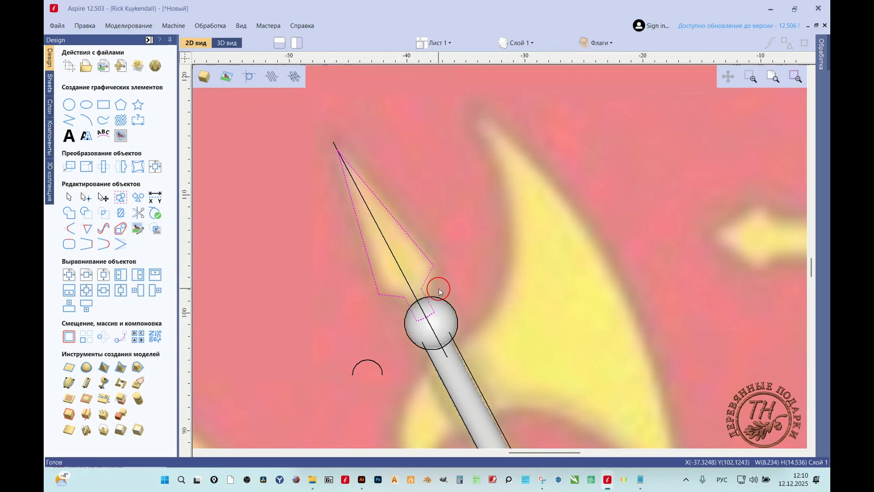
# - Delete the diagonal centre line through the spearhead, leaving the spearhead outline selected
pyautogui.click(438, 339)
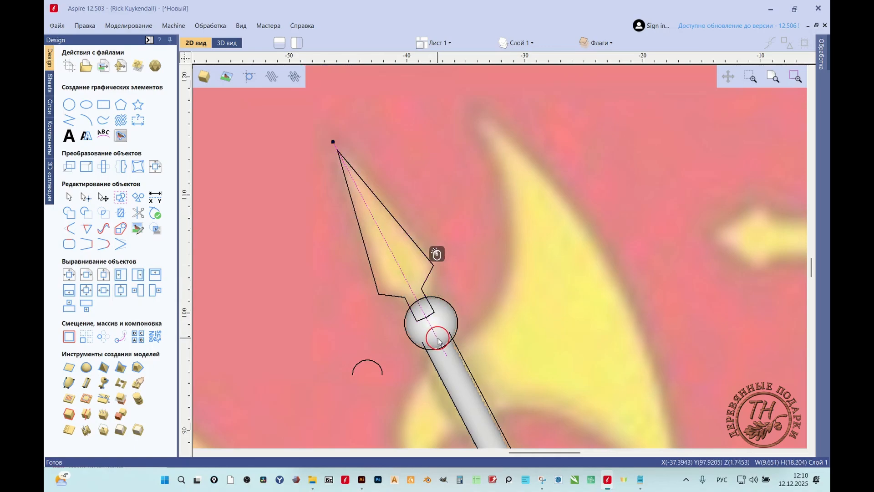
pyautogui.click(402, 301)
# - Create an angular shape from the spearhead outline with a 35° profile, using the merge mode to combine it with the other components
pyautogui.click(104, 367)
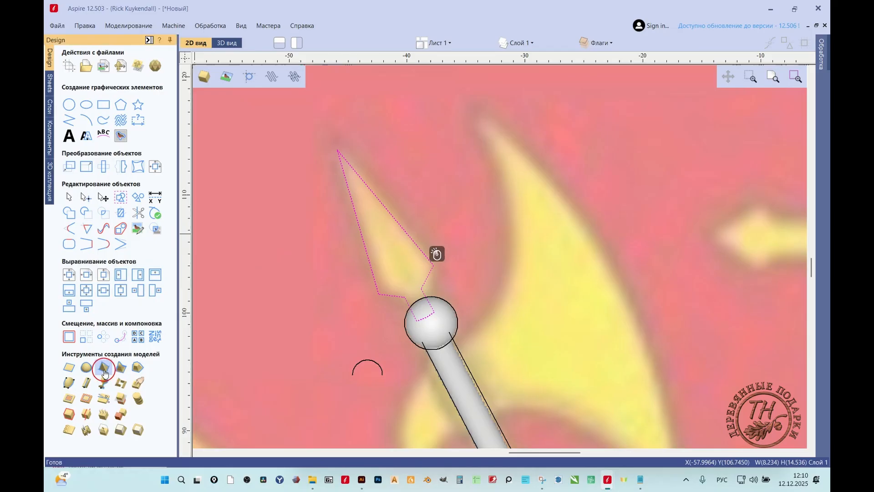
pyautogui.click(226, 43)
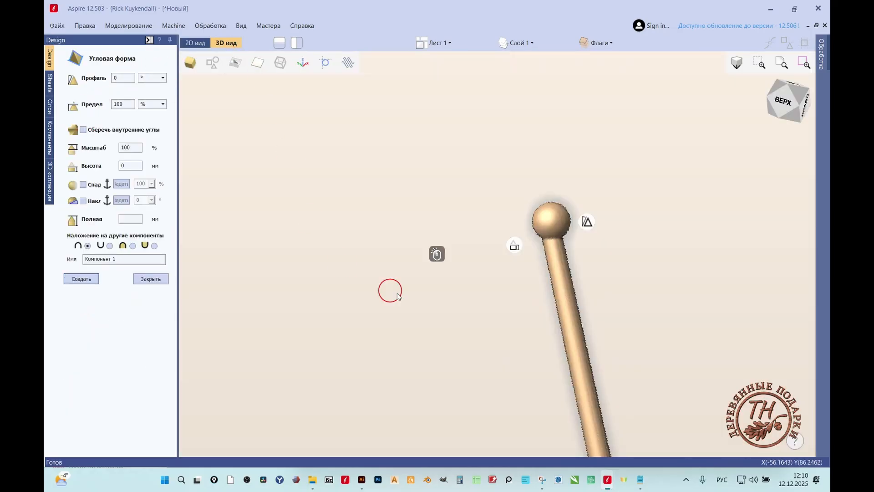
pyautogui.doubleClick(118, 77)
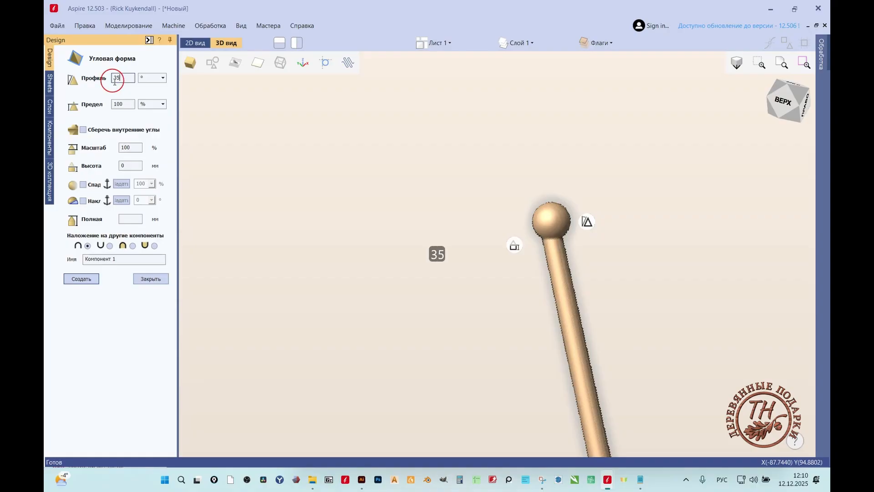
pyautogui.write('35')
pyautogui.press('Return')
pyautogui.scroll(2, 625, 193)
pyautogui.moveTo(625, 230); pyautogui.dragTo(644, 223)
pyautogui.click(133, 246)
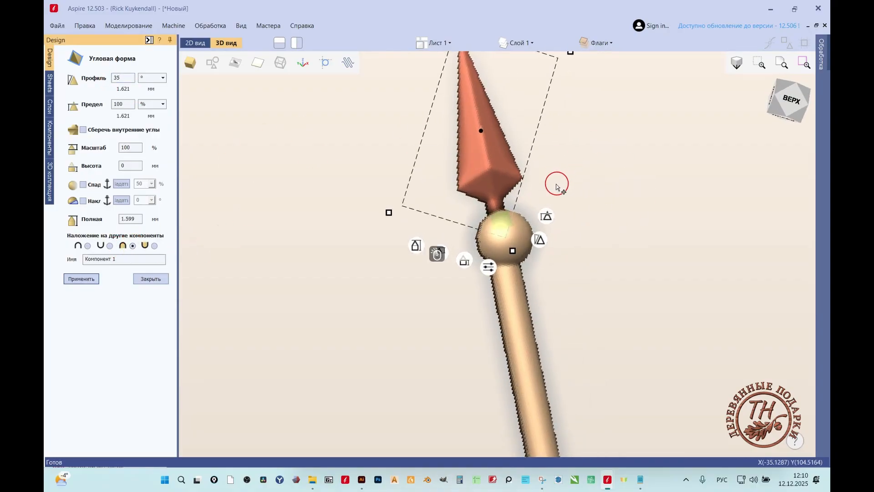
# - Inspect the joint between the spearhead and the ball in both views and delete the spearhead component
pyautogui.moveTo(556, 182)
pyautogui.mouseDown()
pyautogui.moveTo(528, 253)
pyautogui.moveTo(510, 259)
pyautogui.moveTo(522, 231)
pyautogui.mouseUp()
pyautogui.scroll(2, 511, 259)
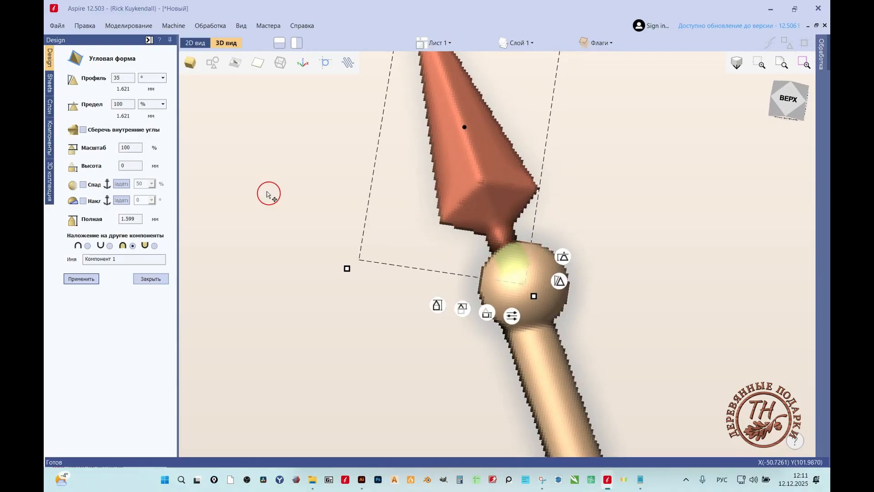
pyautogui.click(194, 45)
pyautogui.scroll(2, 365, 282)
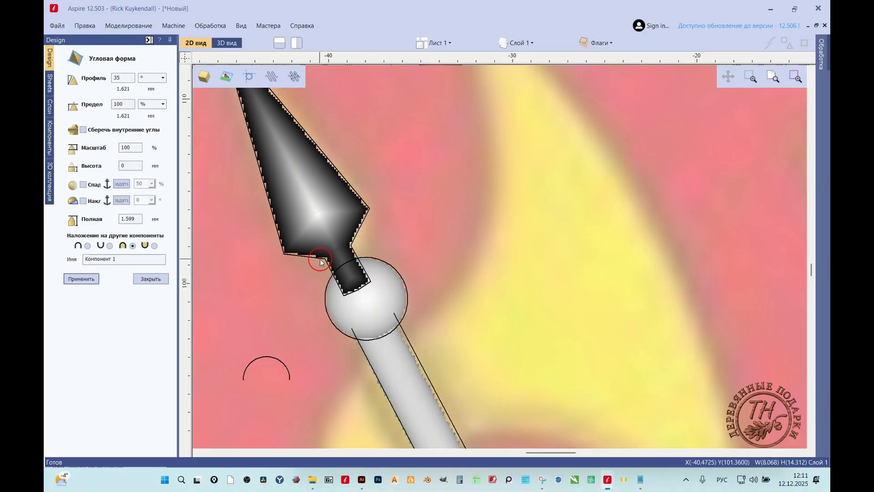
pyautogui.click(155, 277)
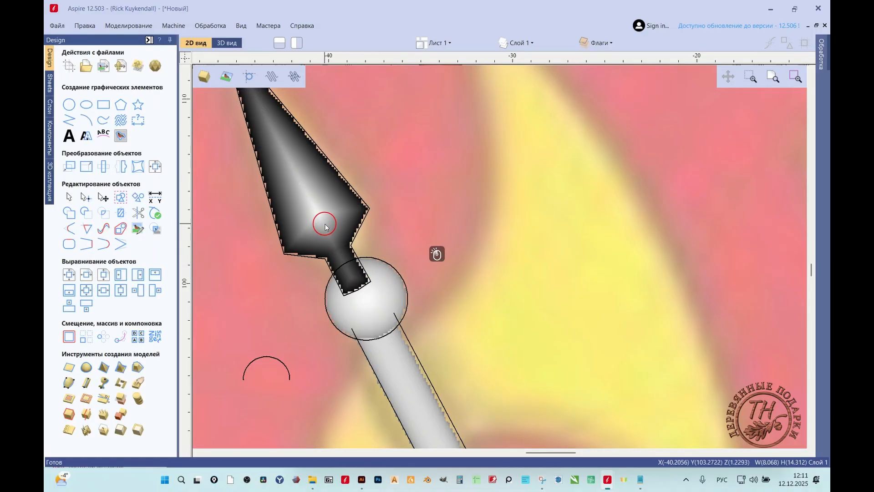
pyautogui.press('Delete')
# - Edit the nodes of the spearhead outline, shifting the two nodes on the left side of the neck outward to widen it
pyautogui.click(327, 265)
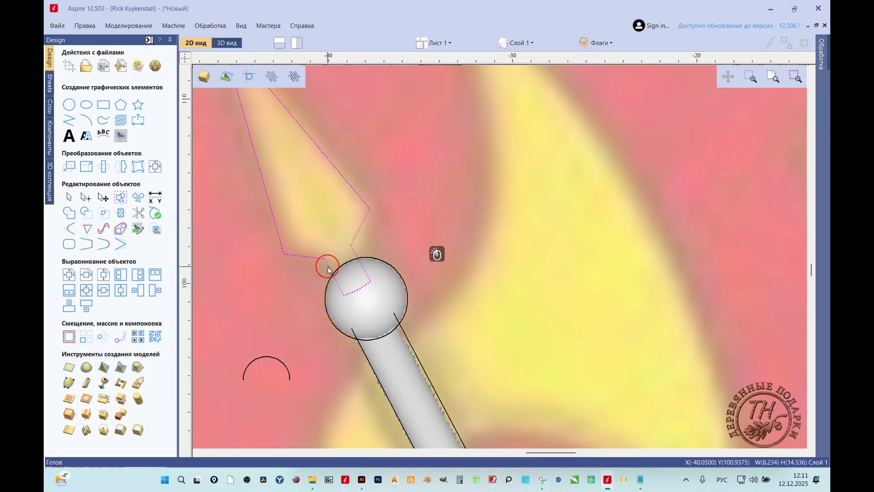
pyautogui.doubleClick(328, 268)
pyautogui.scroll(4, 330, 260)
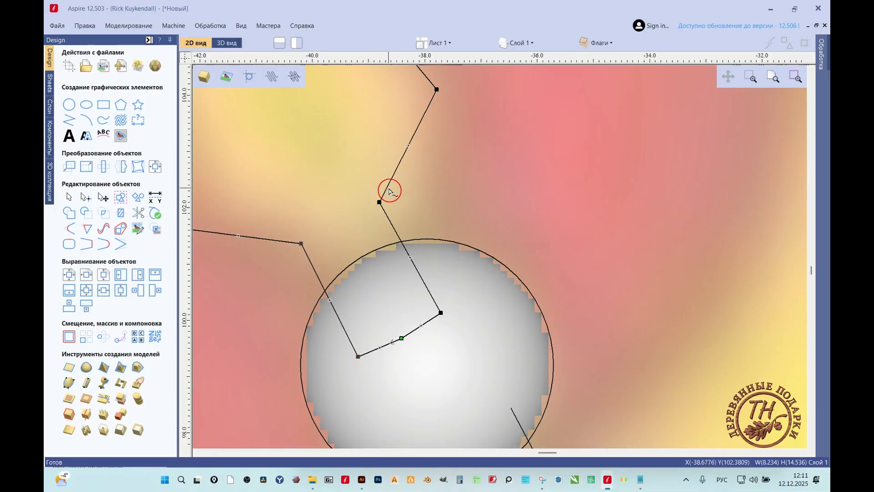
pyautogui.moveTo(358, 356); pyautogui.dragTo(344, 362)
pyautogui.scroll(-4, 319, 260)
pyautogui.scroll(1, 349, 345)
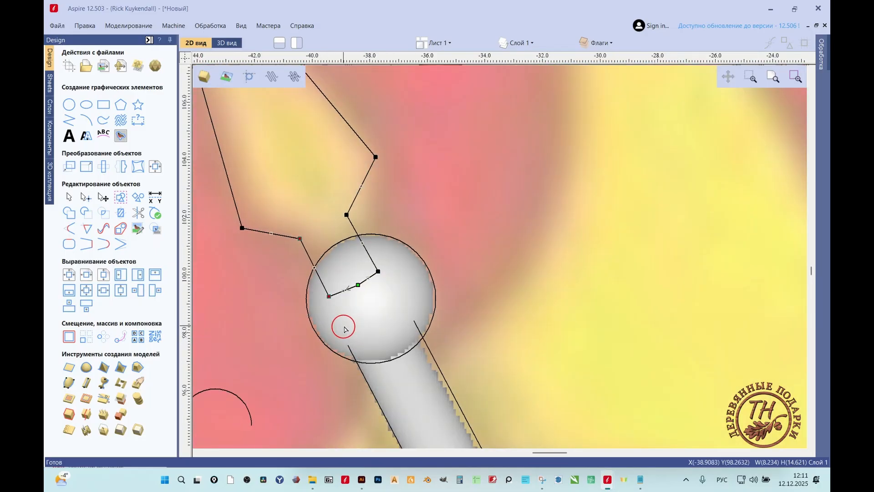
pyautogui.moveTo(329, 296); pyautogui.dragTo(328, 297)
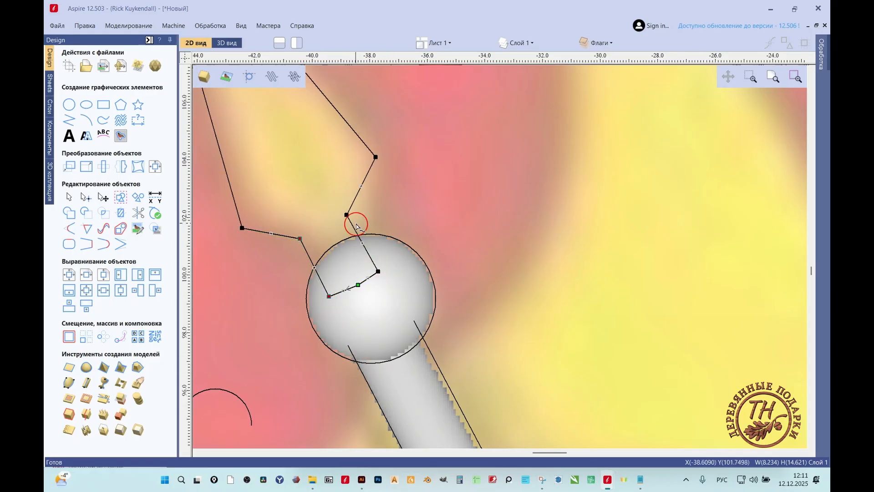
# - Shift the two nodes on the right side of the spearhead's neck slightly outward
pyautogui.moveTo(331, 196); pyautogui.dragTo(379, 253)
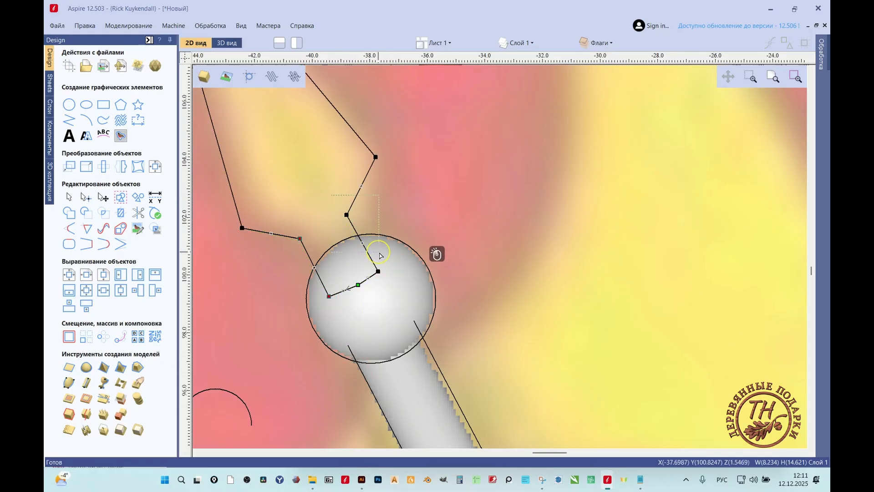
pyautogui.click(386, 276)
pyautogui.moveTo(379, 270); pyautogui.dragTo(386, 272)
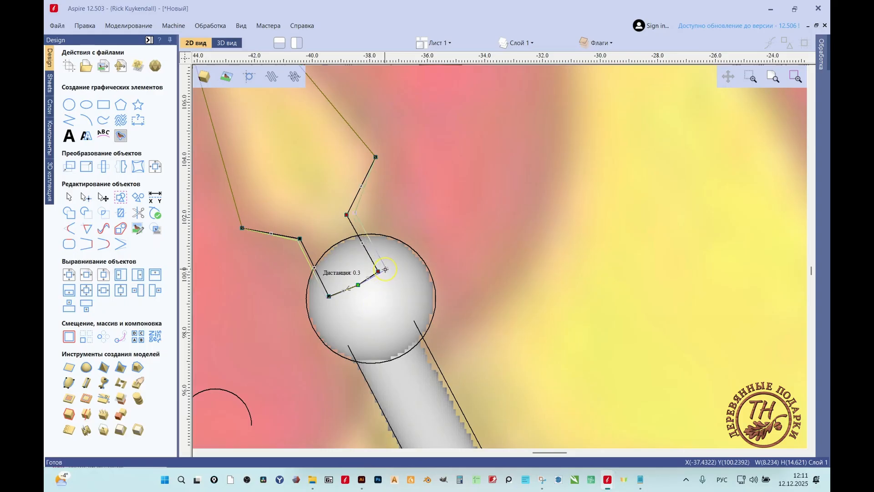
pyautogui.moveTo(384, 269); pyautogui.dragTo(384, 267)
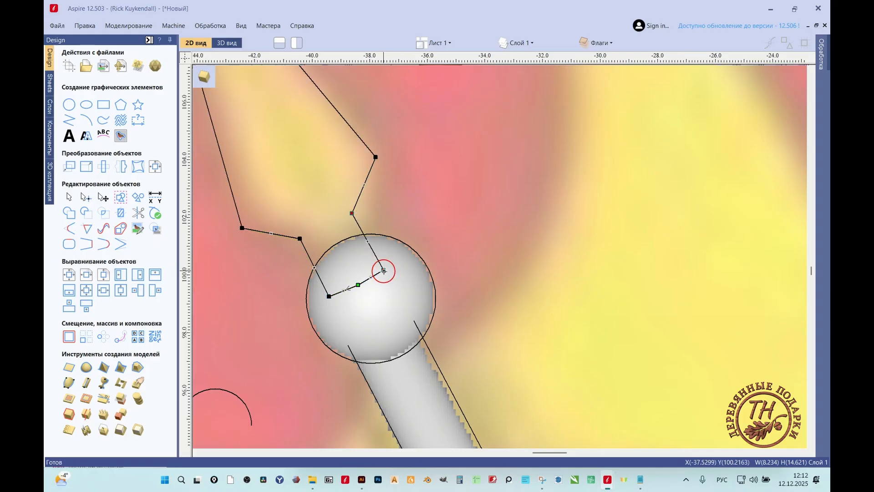
# - Move the middle node of the neck's base deeper into the ball and finish node editing
pyautogui.scroll(-2, 463, 359)
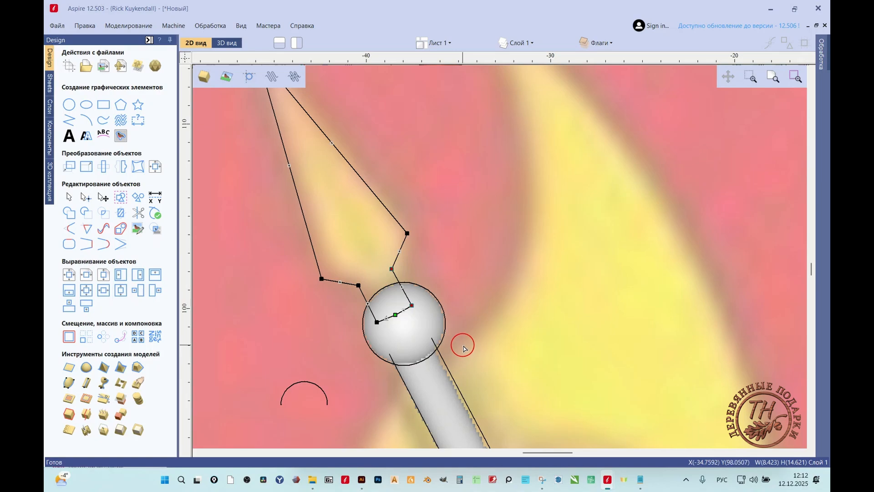
pyautogui.scroll(3, 392, 318)
pyautogui.moveTo(398, 311); pyautogui.dragTo(405, 325)
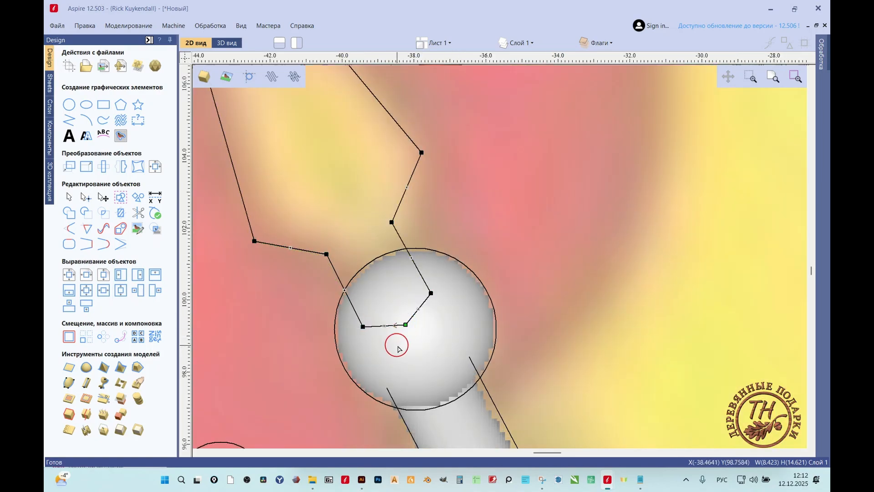
pyautogui.press('n')
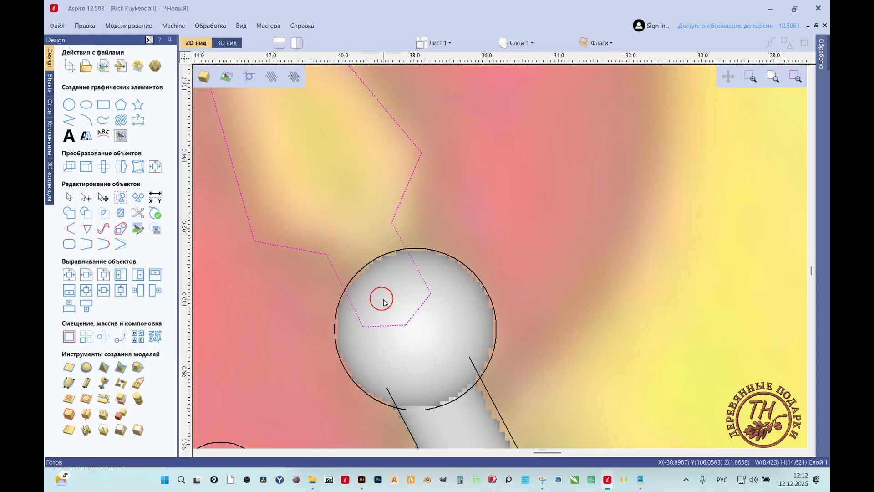
# - Create an angular shape from the widened spearhead outline with a 35° profile, merged with the other components
pyautogui.click(227, 43)
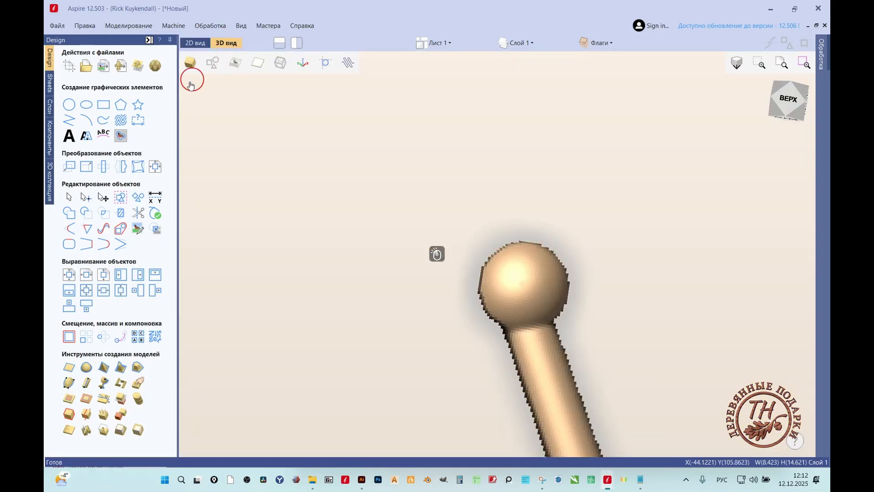
pyautogui.click(103, 368)
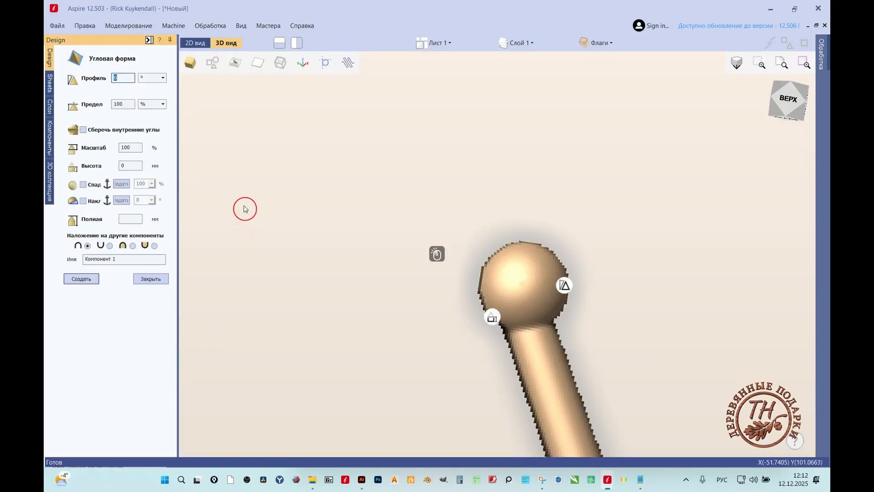
pyautogui.write('3')
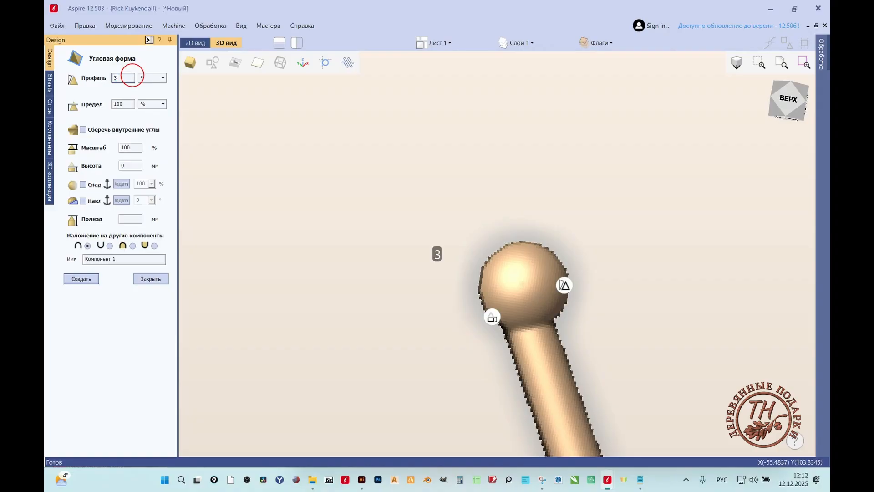
pyautogui.write('5')
pyautogui.click(444, 242)
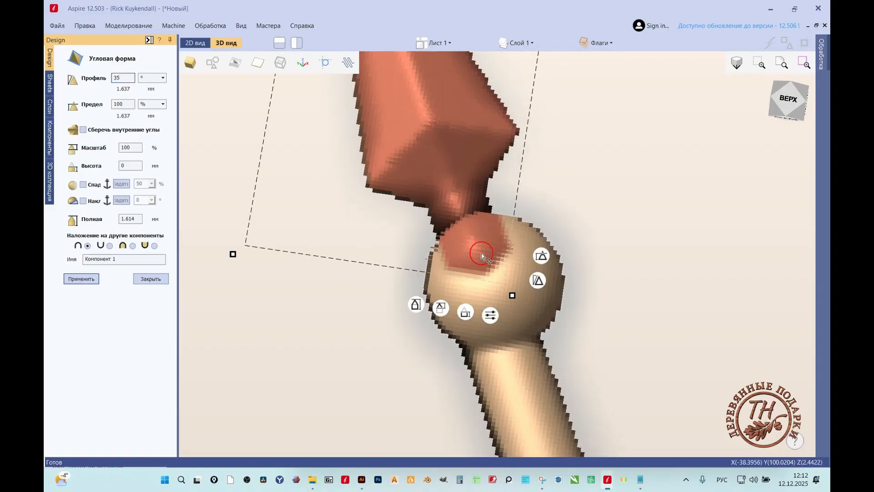
pyautogui.moveTo(482, 256); pyautogui.dragTo(405, 362)
pyautogui.click(132, 246)
# - Check the spearhead's joint with the ball, name the component "Наконечник", apply it and close the shape settings
pyautogui.scroll(3, 480, 243)
pyautogui.scroll(-4, 430, 333)
pyautogui.moveTo(483, 250); pyautogui.dragTo(479, 232, button='right')
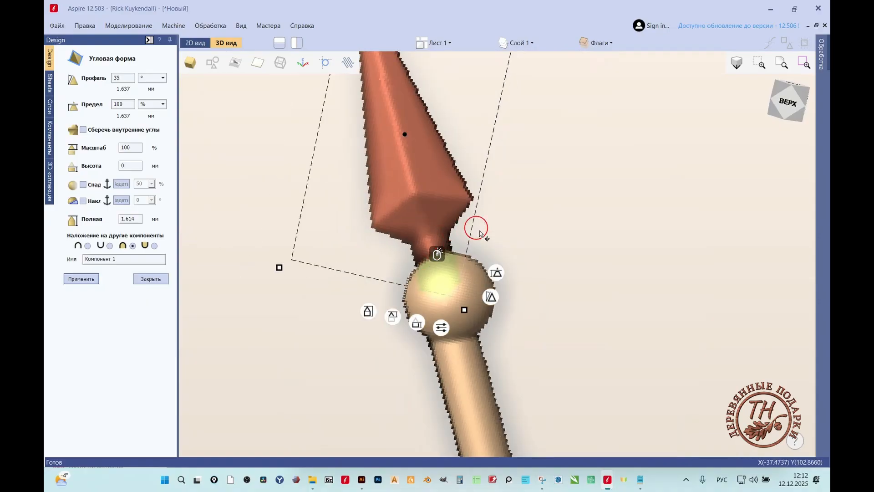
pyautogui.moveTo(497, 344); pyautogui.dragTo(474, 342)
pyautogui.scroll(-4, 490, 306)
pyautogui.moveTo(474, 342); pyautogui.dragTo(447, 365, button='right')
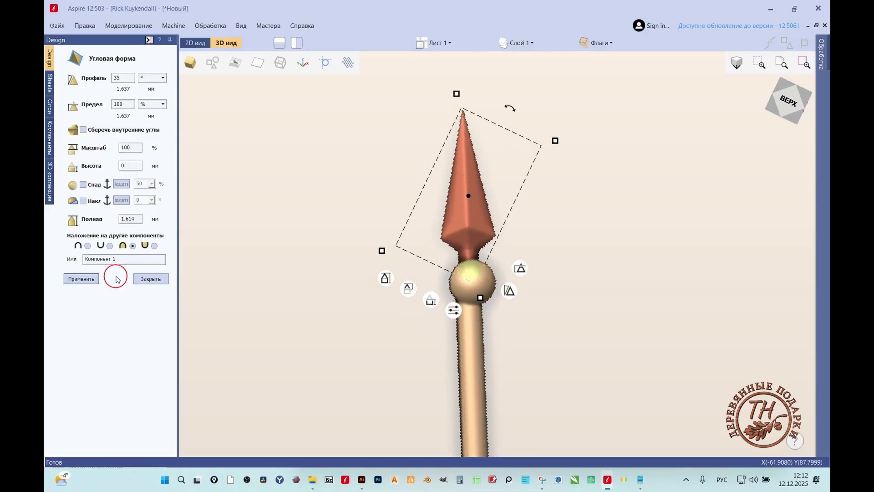
pyautogui.click(125, 258)
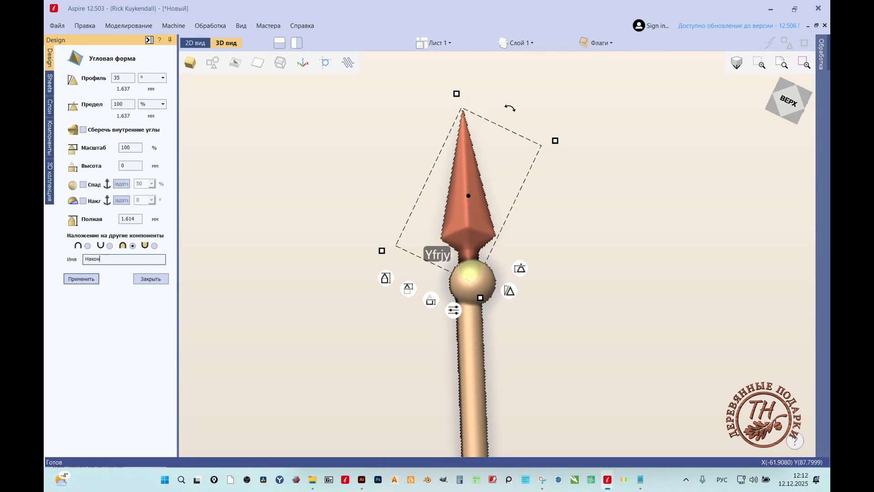
pyautogui.write('Наконечник')
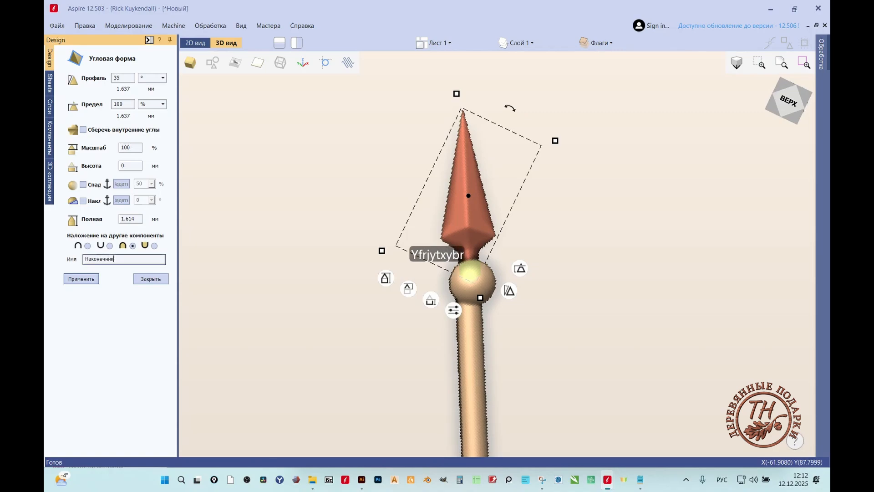
pyautogui.click(93, 278)
pyautogui.click(151, 279)
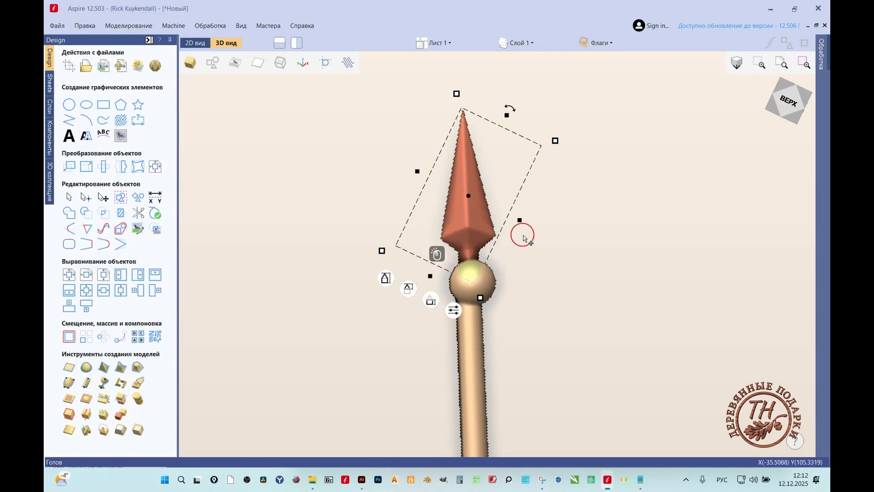
# - Nudge the ball slightly to the left to centre it between the shaft and the spearhead
pyautogui.click(482, 279)
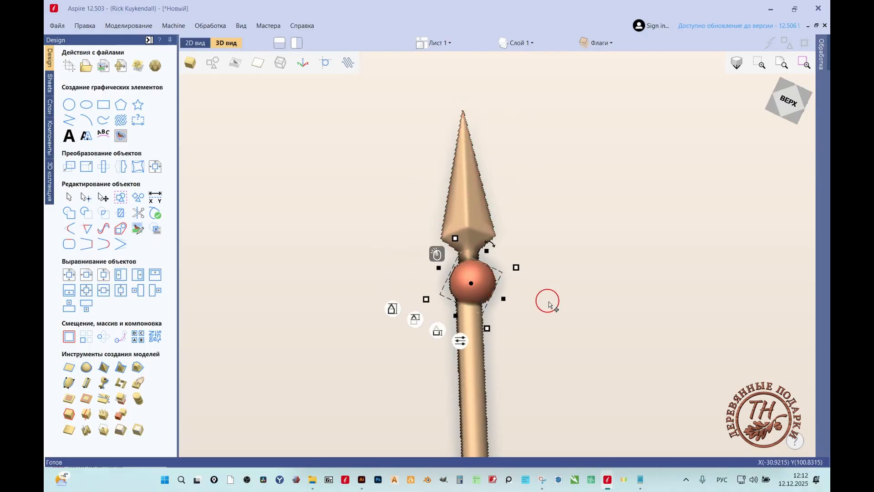
pyautogui.scroll(2, 484, 294)
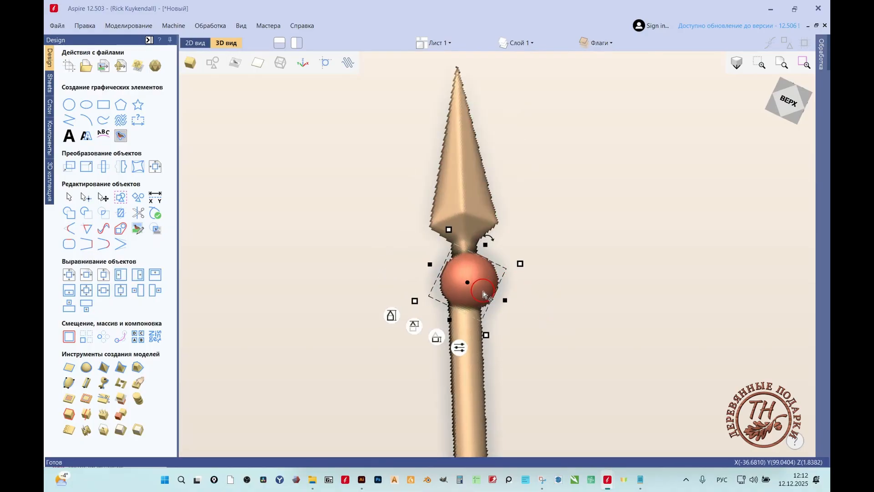
pyautogui.press('Left')
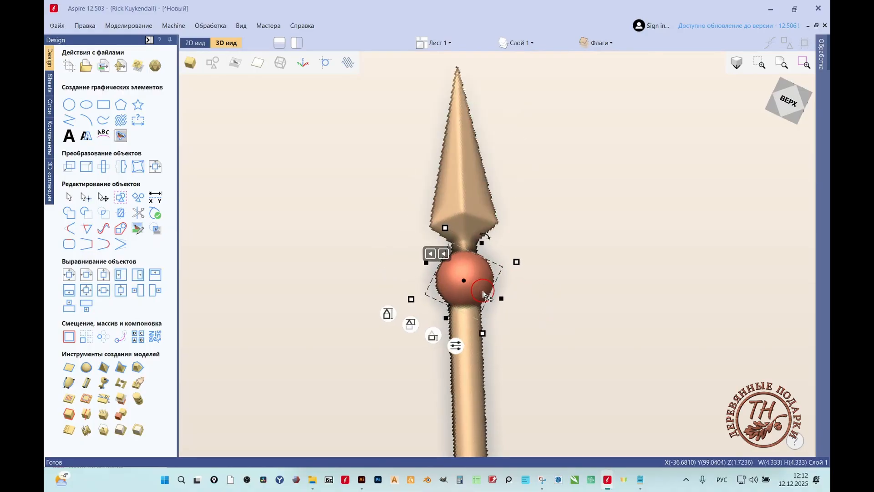
# - Nudge the spearhead slightly left and down to line it up with the ball
pyautogui.scroll(-3, 486, 301)
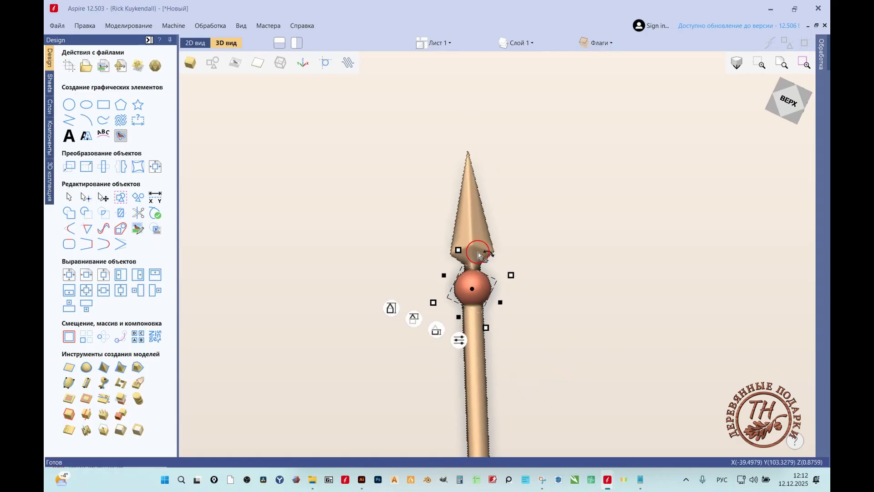
pyautogui.scroll(2, 528, 278)
pyautogui.click(464, 238)
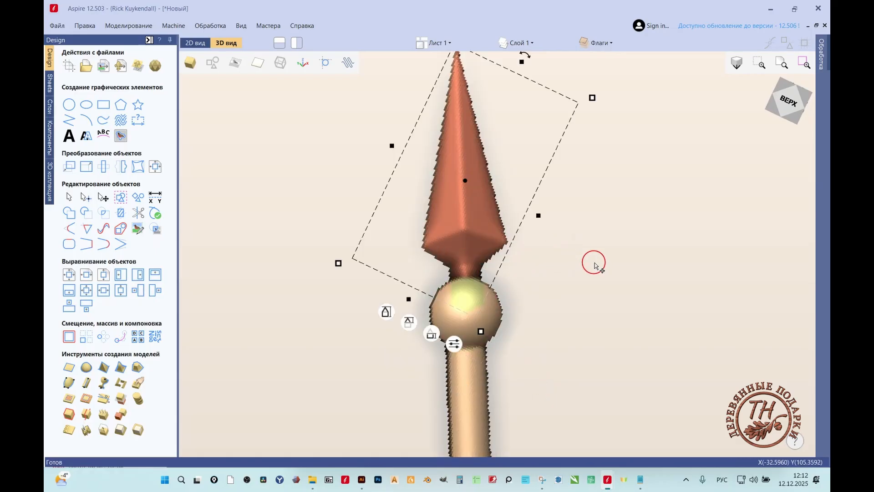
pyautogui.press('Left')
pyautogui.press('Down')
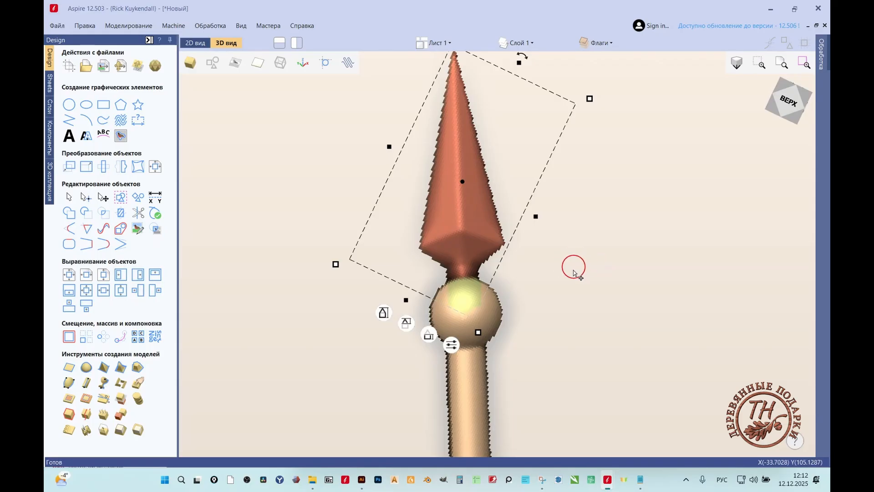
# - Deselect the spearhead, examine the whole assembled pole in 3D and review the list of components
pyautogui.click(381, 373)
pyautogui.scroll(-4, 407, 338)
pyautogui.moveTo(496, 410); pyautogui.dragTo(578, 314)
pyautogui.scroll(-5, 511, 280)
pyautogui.scroll(-5, 460, 272)
pyautogui.moveTo(437, 254); pyautogui.dragTo(458, 331)
pyautogui.scroll(5, 481, 306)
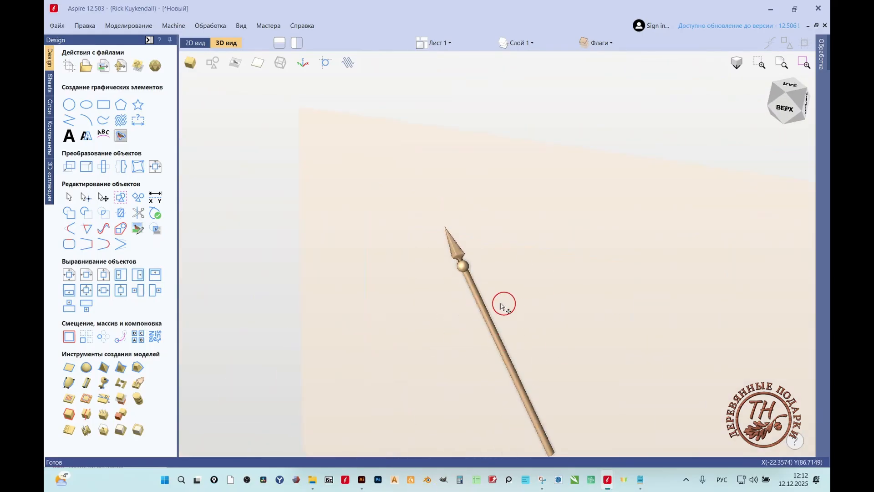
pyautogui.click(51, 137)
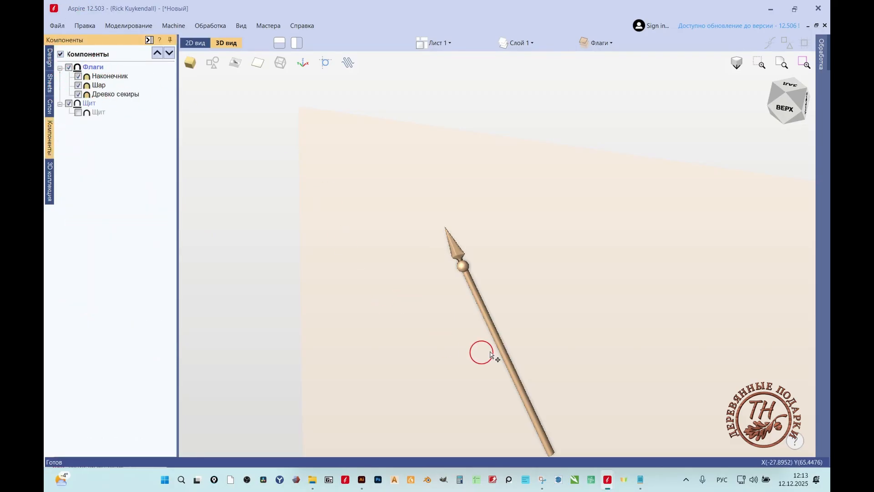
# - Create a single component from the visible spear model and rename it "Копьё"
pyautogui.click(51, 61)
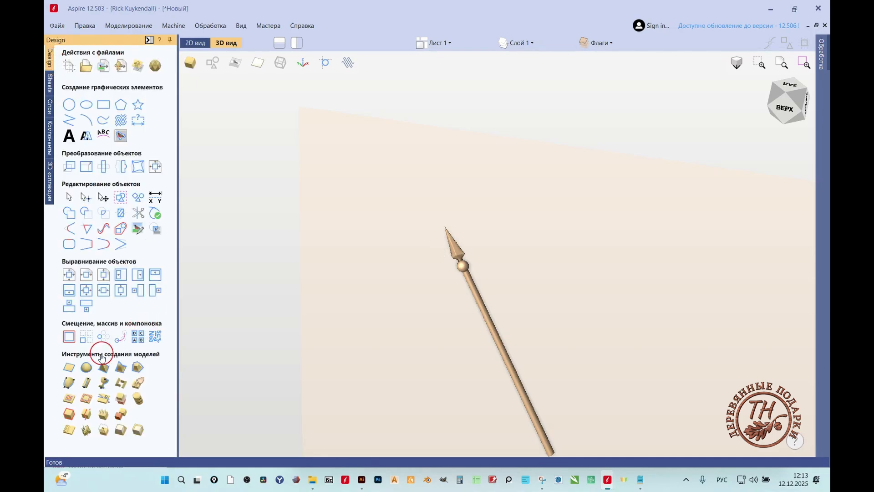
pyautogui.click(468, 332)
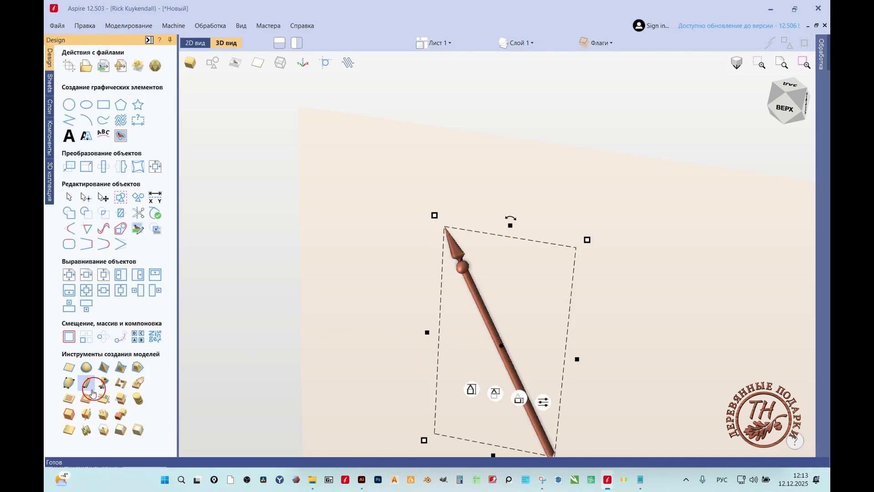
pyautogui.click(116, 63)
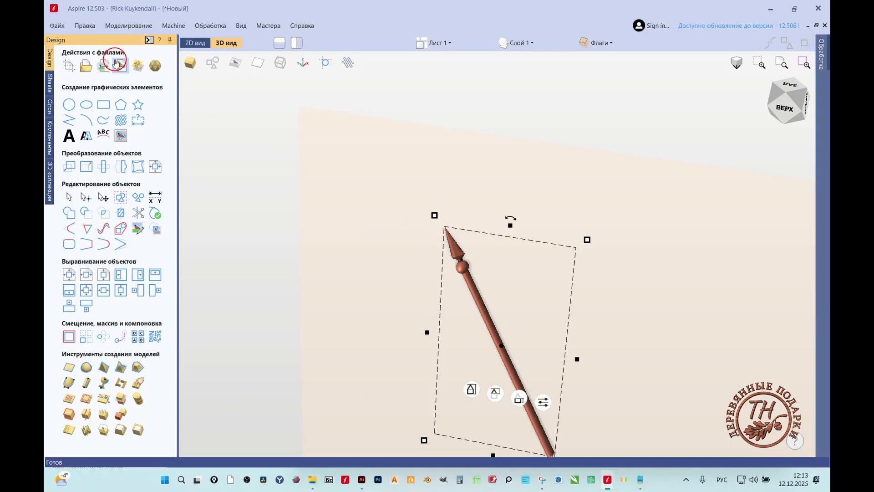
pyautogui.click(48, 125)
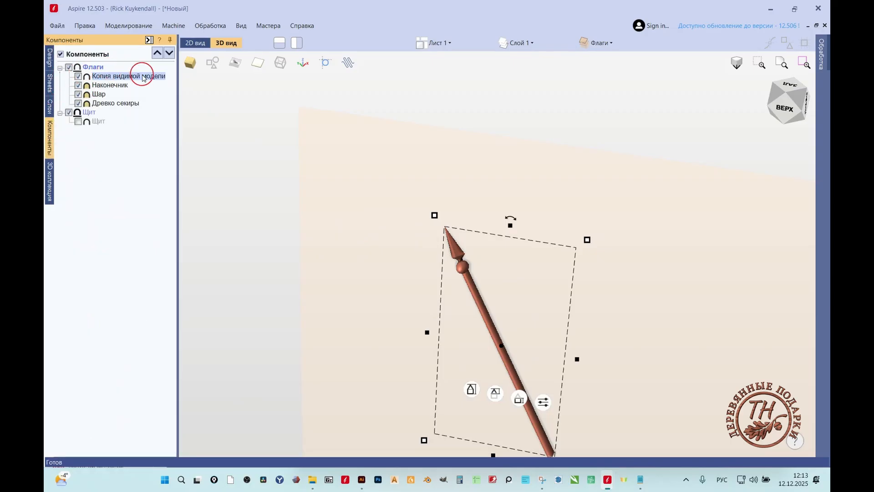
pyautogui.write('Копье')
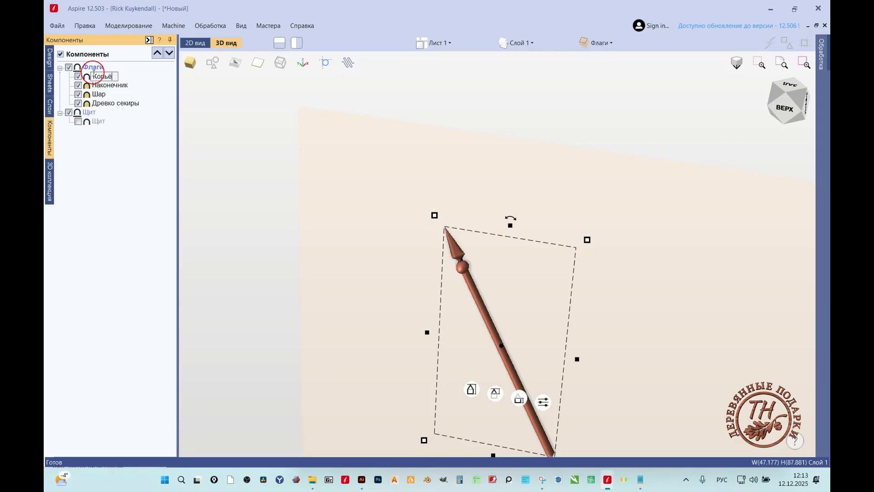
pyautogui.press('Return')
# - Hide the source components Наконечник, Шар and Древко секиры and check the combined spear in 3D
pyautogui.click(79, 86)
pyautogui.click(78, 94)
pyautogui.click(78, 104)
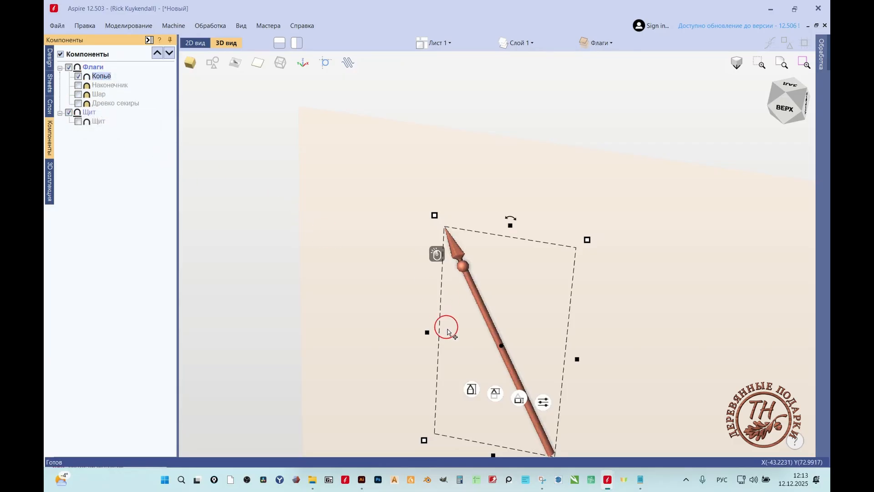
pyautogui.scroll(-2, 494, 308)
pyautogui.moveTo(493, 314); pyautogui.dragTo(412, 241)
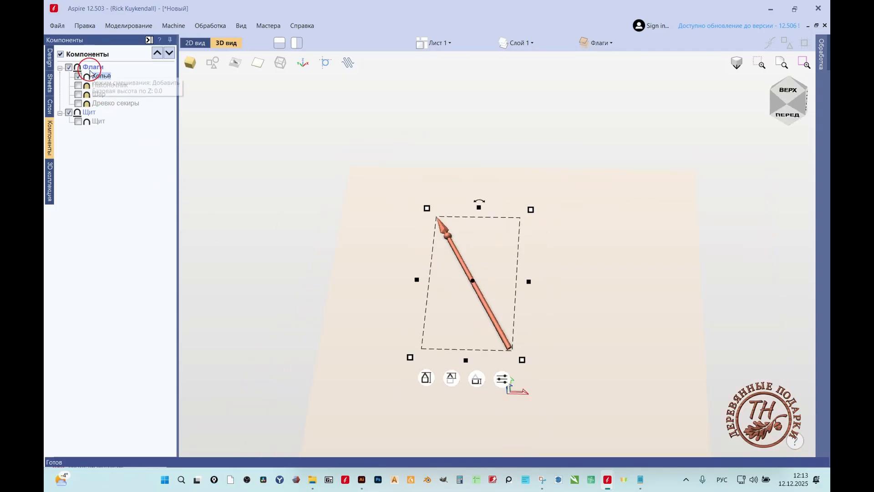
pyautogui.scroll(-3, 488, 305)
pyautogui.scroll(3, 488, 303)
pyautogui.moveTo(468, 272); pyautogui.dragTo(509, 333)
pyautogui.scroll(2, 425, 230)
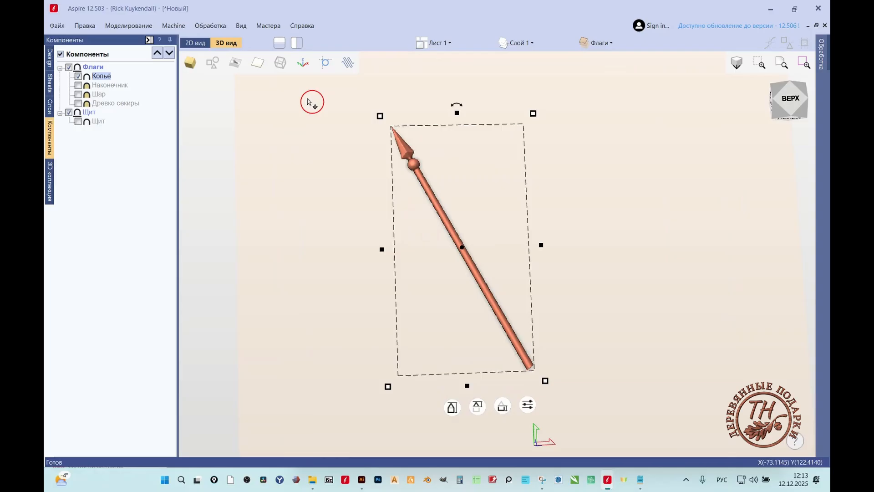
# - Switch to the 2D view and hide the model preview so only the vectors and reference image show
pyautogui.click(196, 43)
pyautogui.scroll(-3, 529, 267)
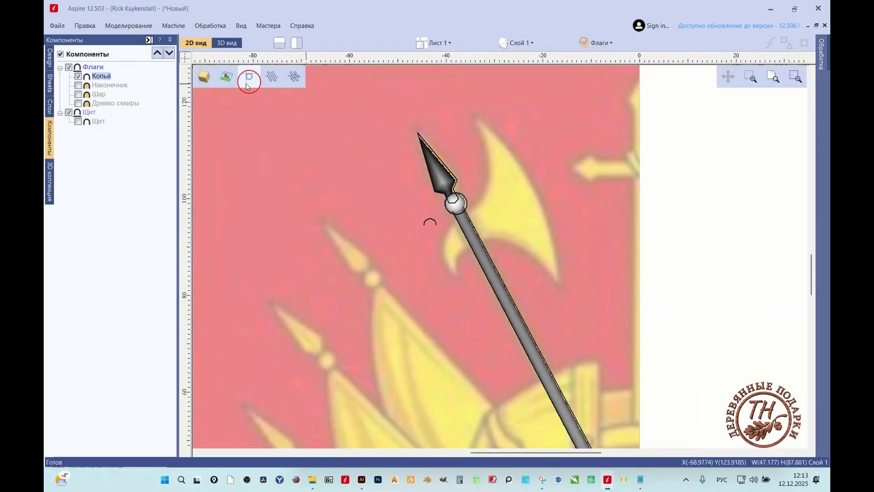
pyautogui.click(204, 78)
pyautogui.scroll(-2, 345, 179)
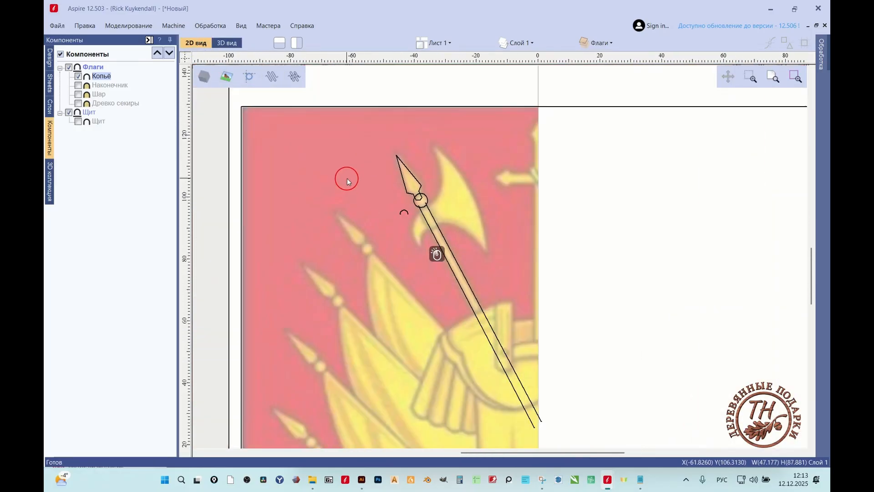
# - Delete the two shaft lines, the ball's circle and the spearhead outline, keeping the small arc profile
pyautogui.scroll(4, 455, 234)
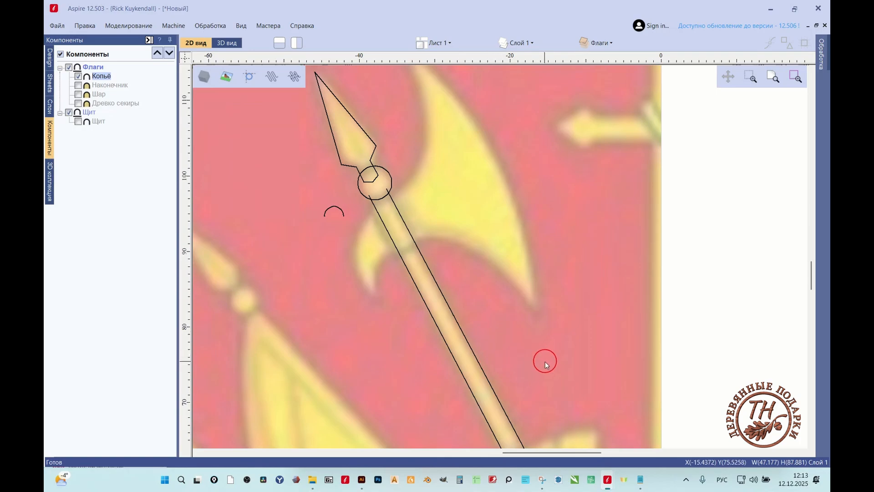
pyautogui.rightClick(545, 362)
pyautogui.click(447, 348)
pyautogui.click(447, 347)
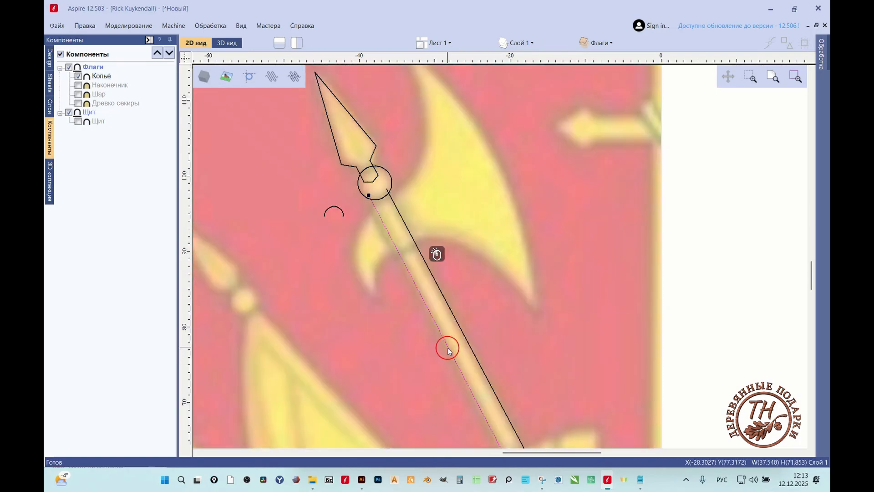
pyautogui.keyDown('shift'); pyautogui.click(465, 337); pyautogui.keyUp('shift')
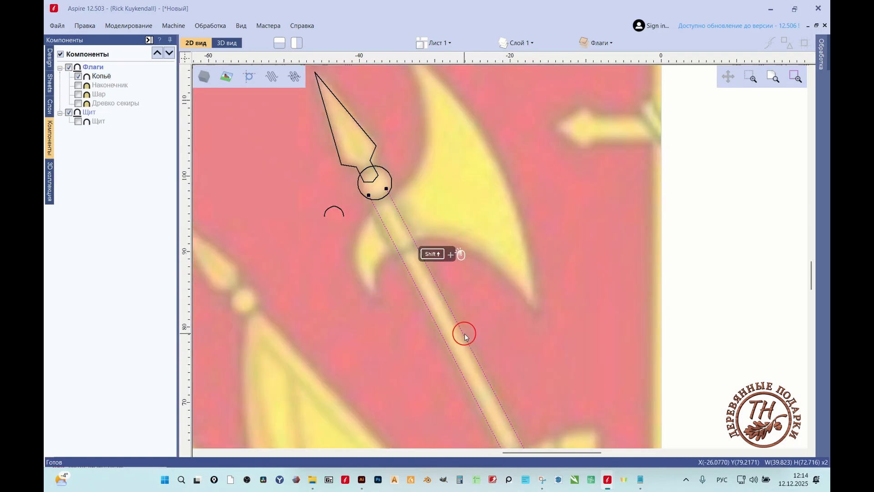
pyautogui.press('Delete')
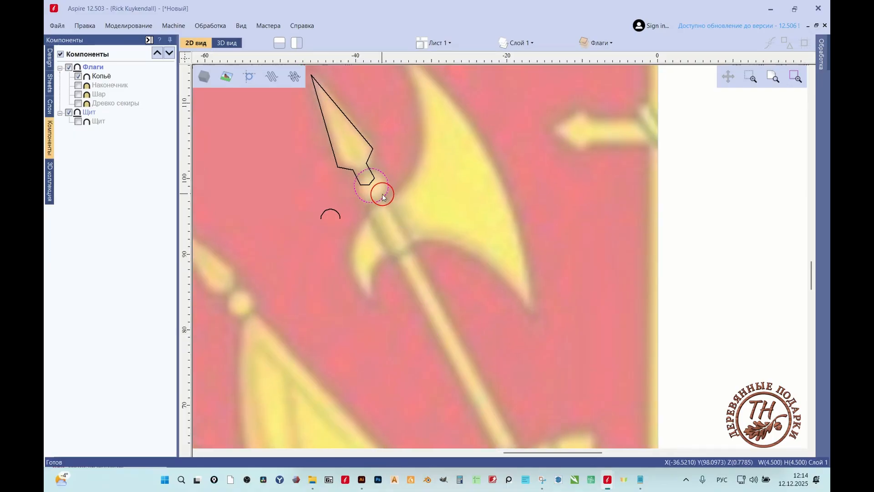
pyautogui.scroll(-2, 383, 195)
pyautogui.click(426, 179)
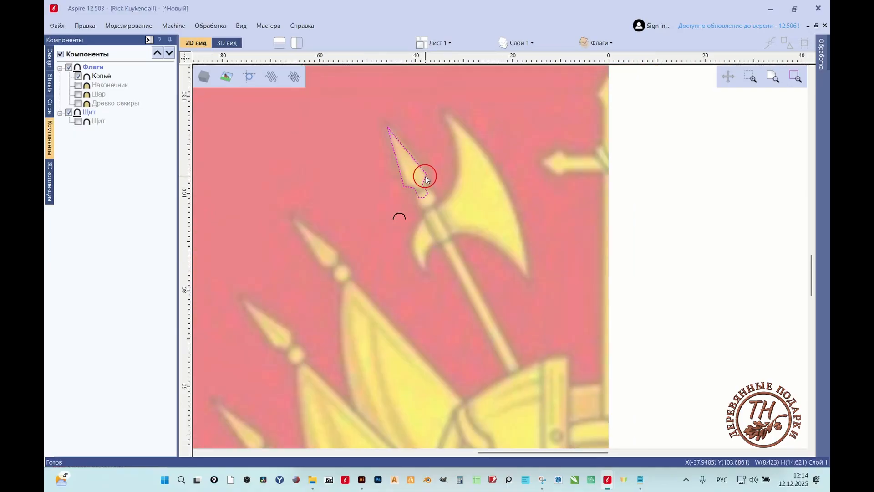
pyautogui.press('Delete')
pyautogui.scroll(-2, 428, 180)
pyautogui.scroll(3, 474, 235)
pyautogui.scroll(-1, 411, 318)
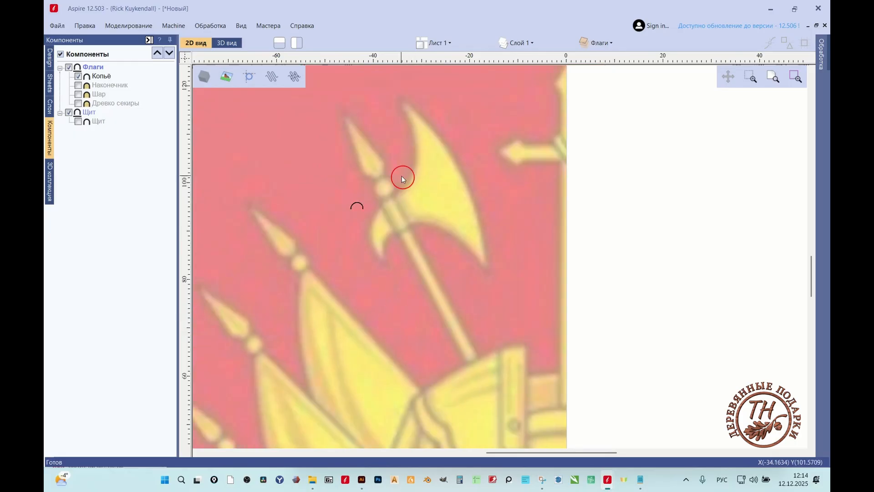
# - With the Polyline tool, trace the axe head's rear edge from the small hook's lower tip up to the blade's upper tip
pyautogui.click(50, 59)
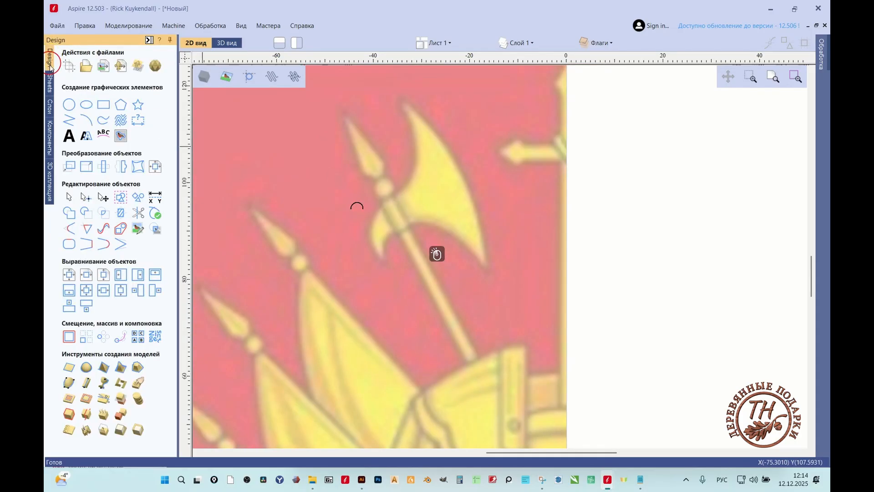
pyautogui.click(68, 119)
pyautogui.scroll(1, 395, 196)
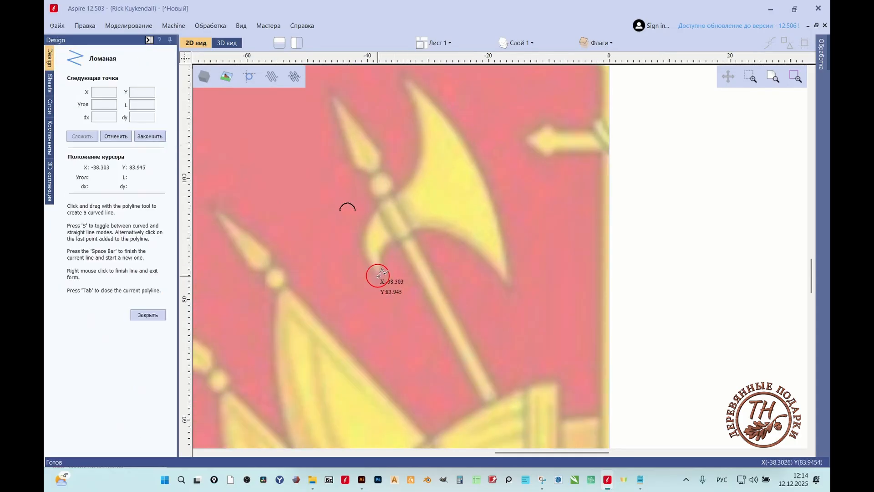
pyautogui.click(378, 276)
pyautogui.click(369, 264)
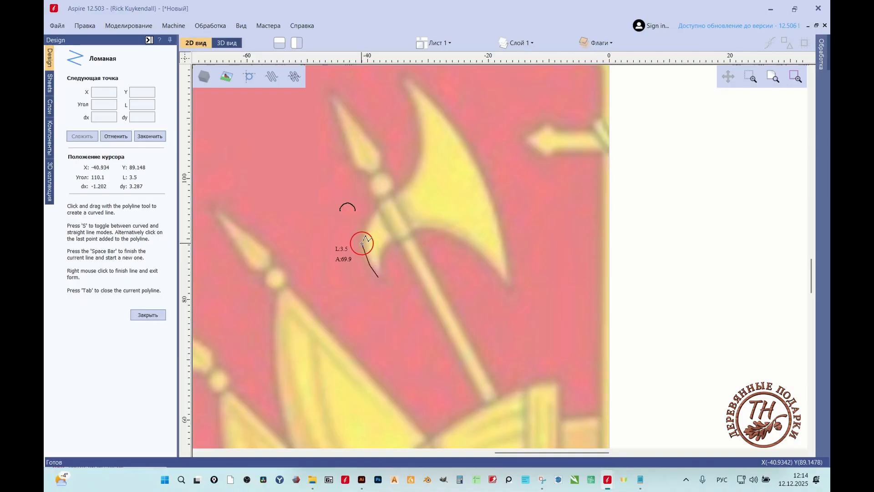
pyautogui.click(362, 242)
pyautogui.click(366, 226)
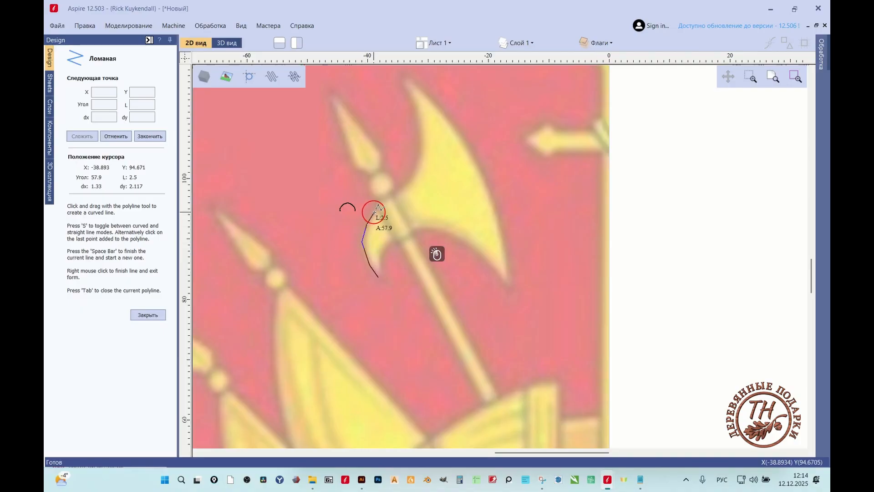
pyautogui.click(378, 206)
pyautogui.click(404, 189)
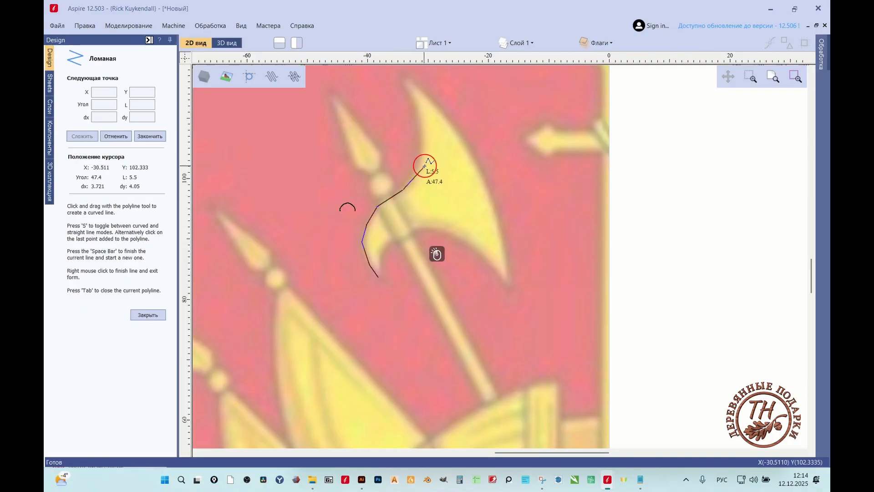
pyautogui.click(419, 169)
pyautogui.click(422, 136)
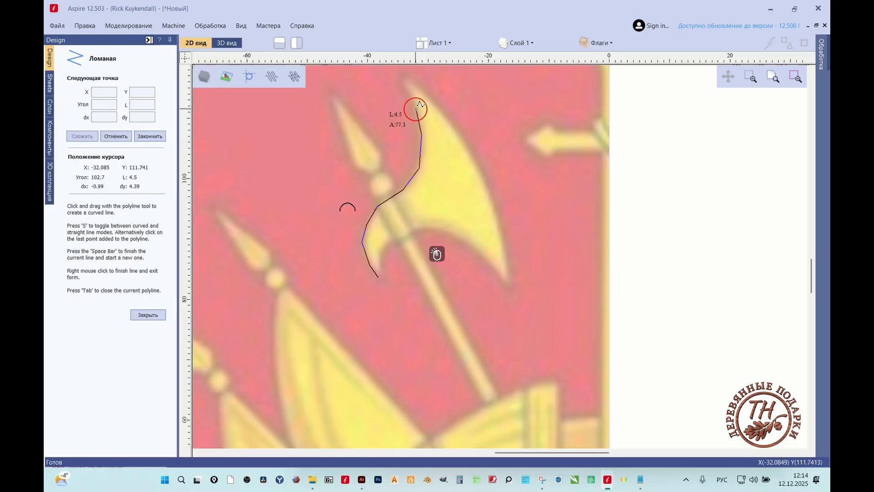
pyautogui.click(406, 86)
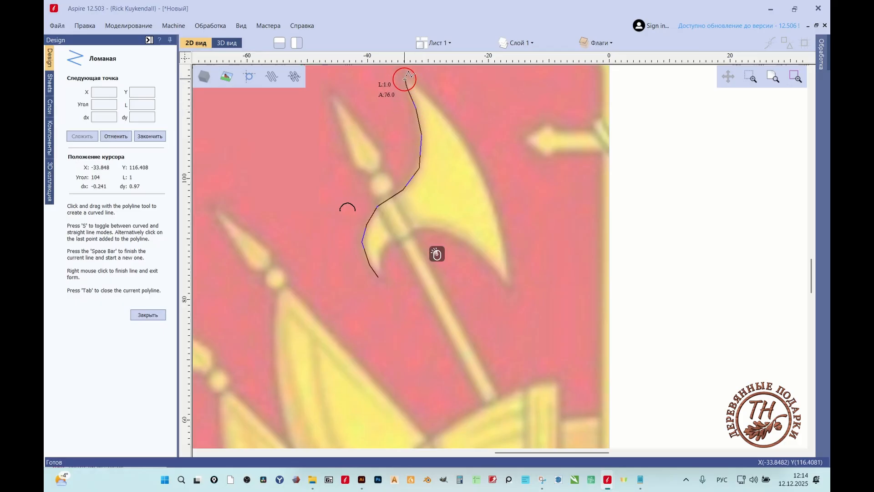
pyautogui.click(402, 77)
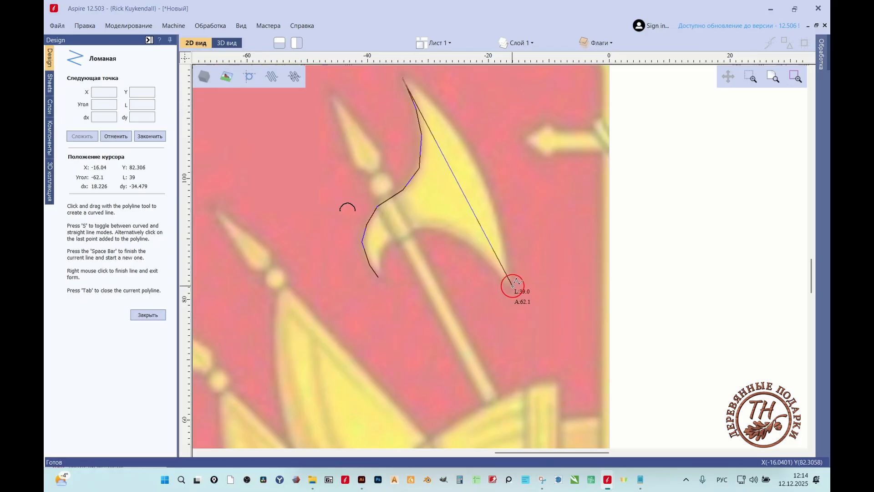
# - Span the cutting edge with one straight segment, trace the lower concave edge and close the axe outline at about 25 × 35 mm
pyautogui.click(512, 286)
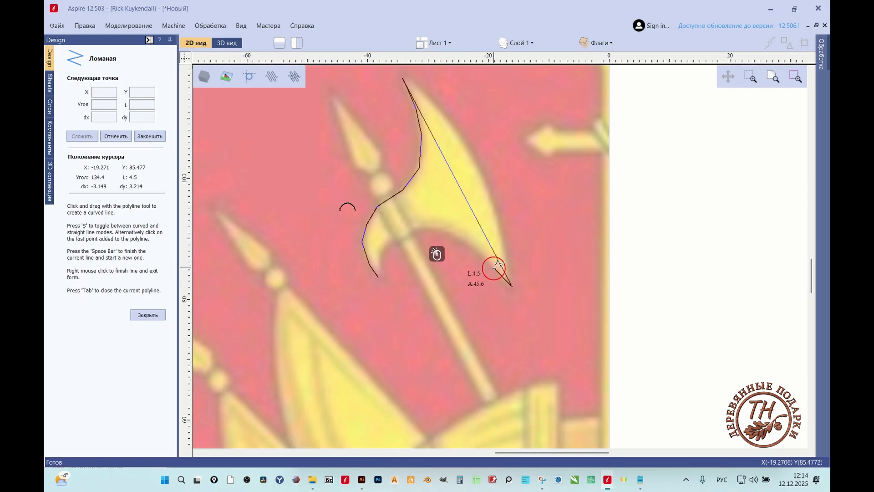
pyautogui.click(468, 240)
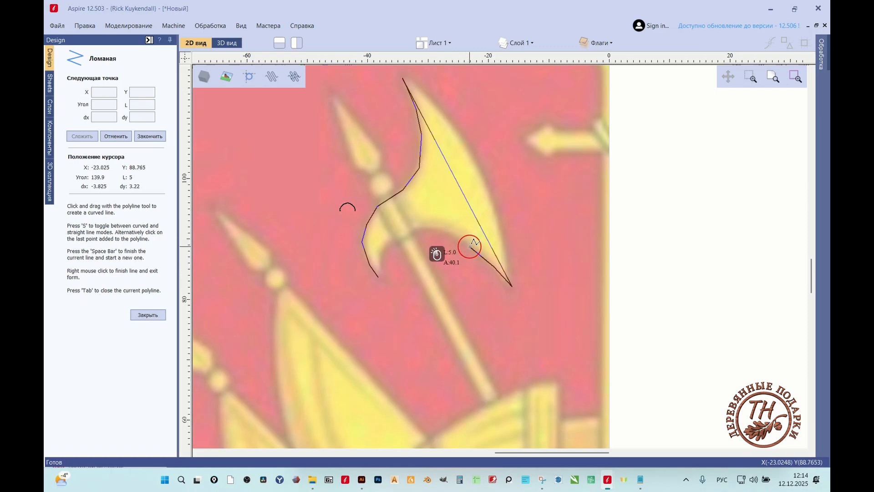
pyautogui.click(450, 234)
pyautogui.click(431, 227)
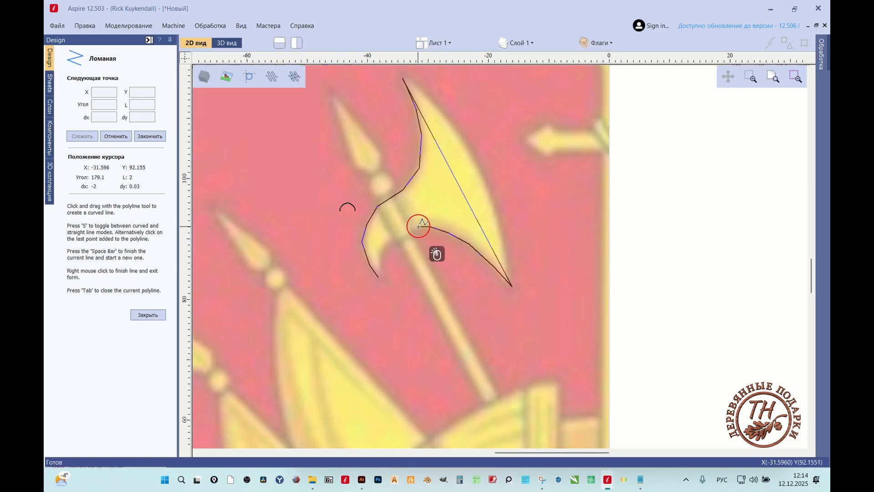
pyautogui.click(413, 228)
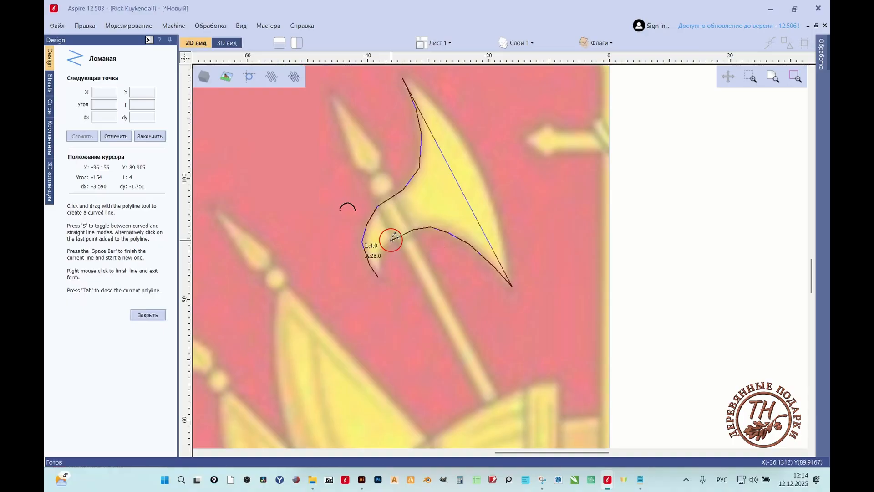
pyautogui.click(391, 239)
pyautogui.click(381, 255)
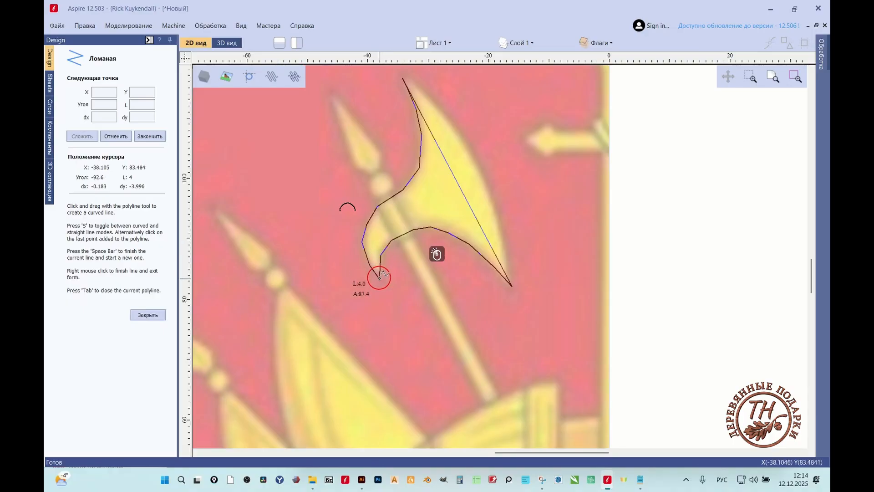
pyautogui.press('Tab')
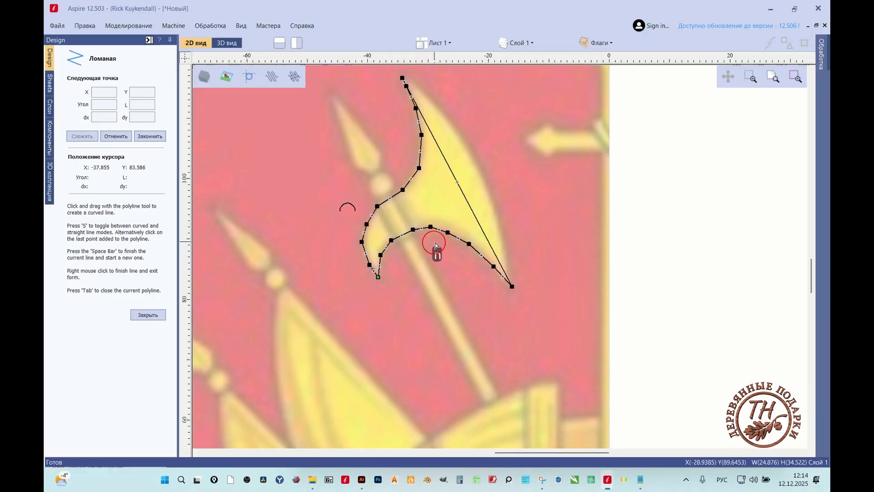
# - Finish the polyline, select all nodes of the axe outline and make them smooth
pyautogui.scroll(-2, 454, 253)
pyautogui.scroll(-1, 440, 239)
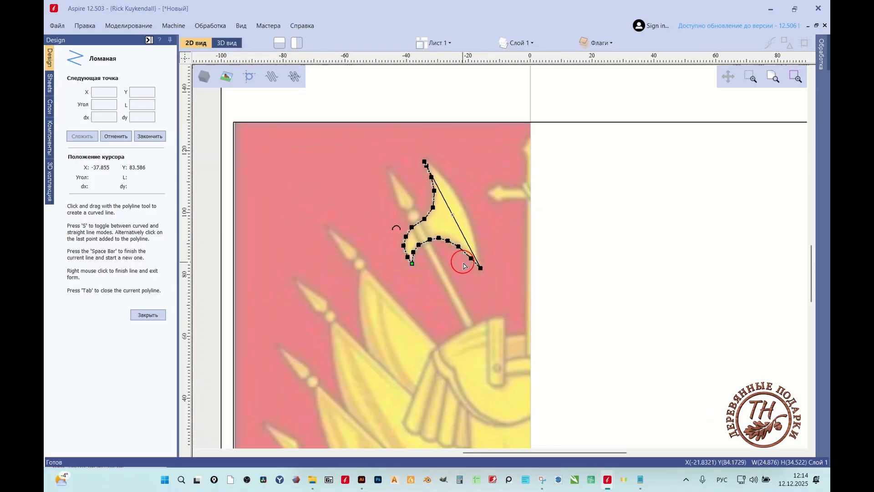
pyautogui.scroll(1, 462, 261)
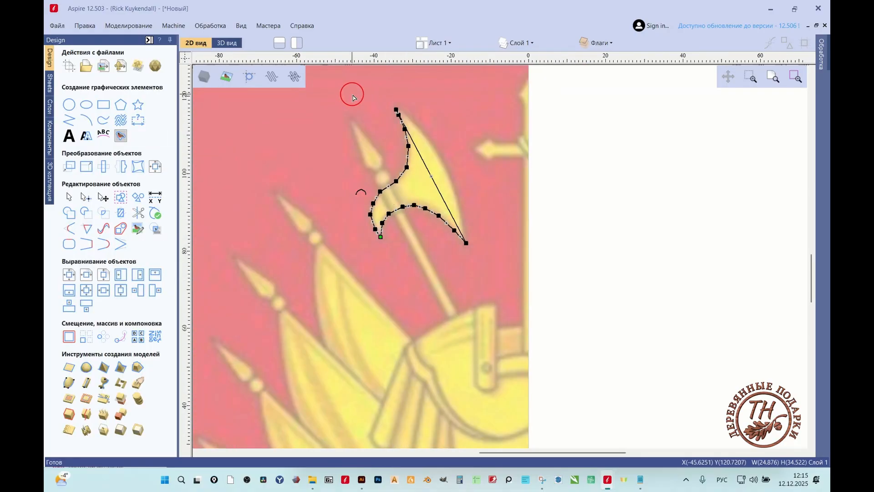
pyautogui.moveTo(351, 92); pyautogui.dragTo(484, 269)
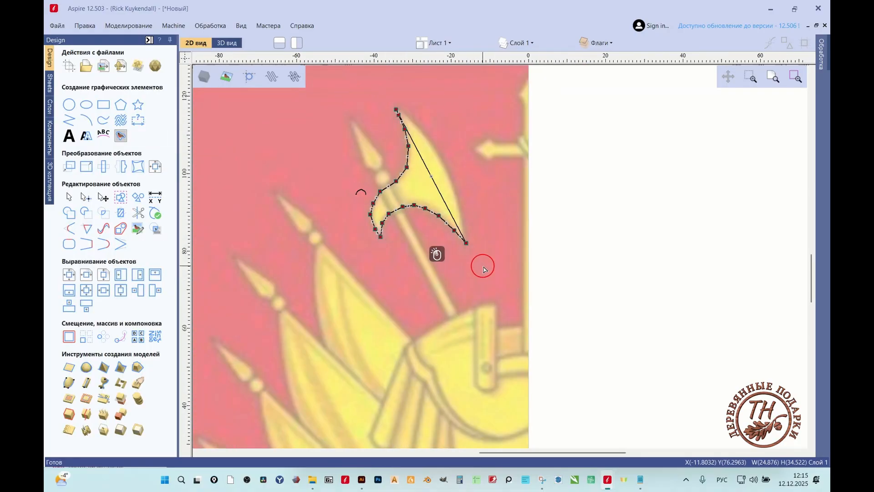
pyautogui.press('s')
pyautogui.scroll(3, 457, 179)
pyautogui.scroll(1, 308, 258)
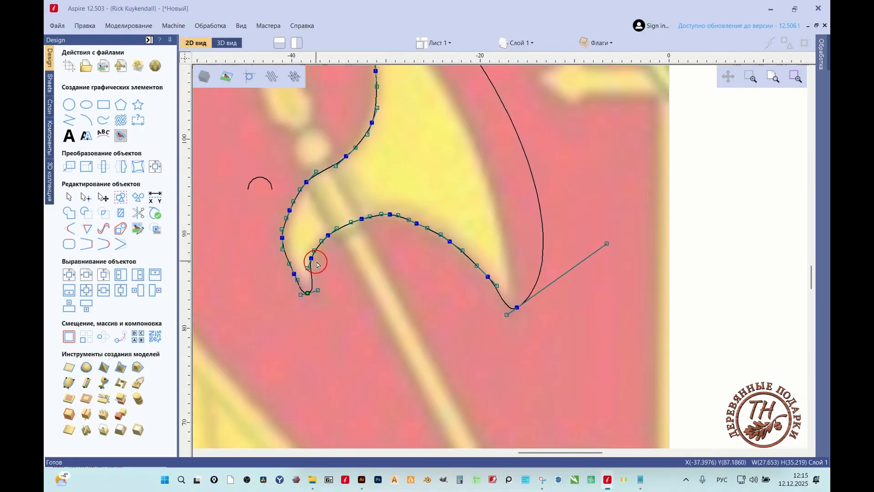
# - Fit Bezier curves to the axe outline with a 0.2 mm tolerance, replacing the original curve
pyautogui.click(116, 231)
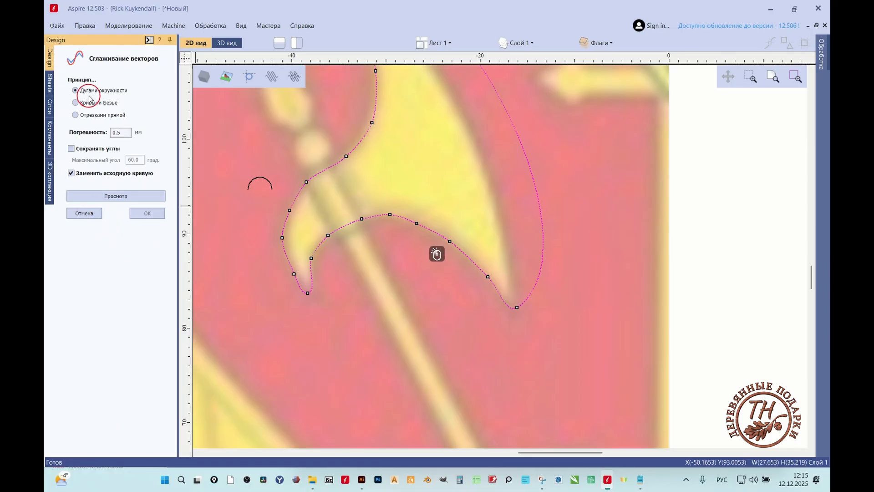
pyautogui.click(77, 103)
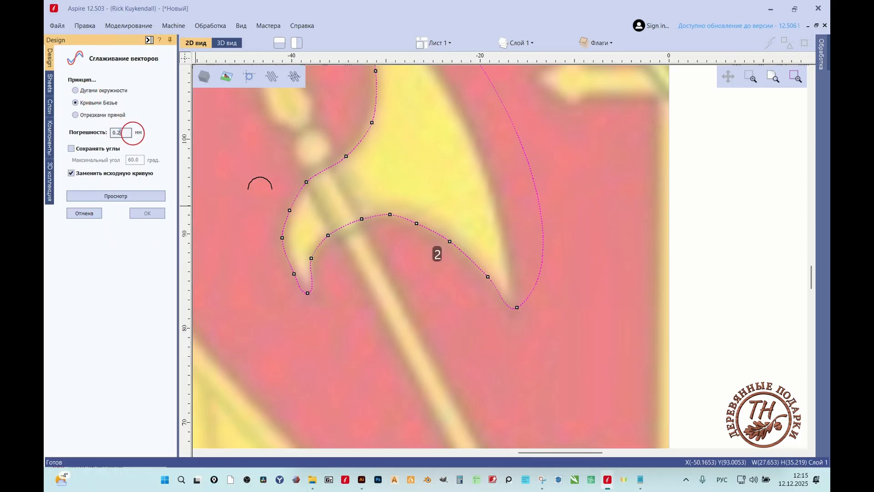
pyautogui.click(125, 199)
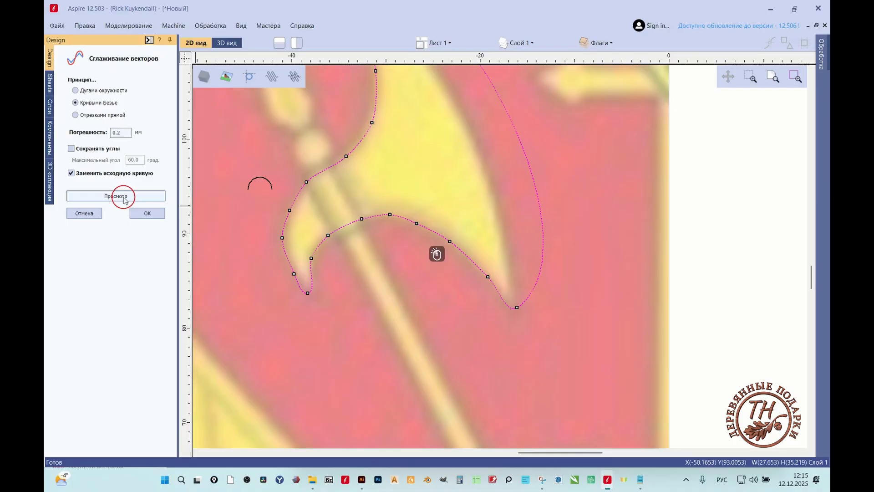
pyautogui.scroll(-1, 417, 239)
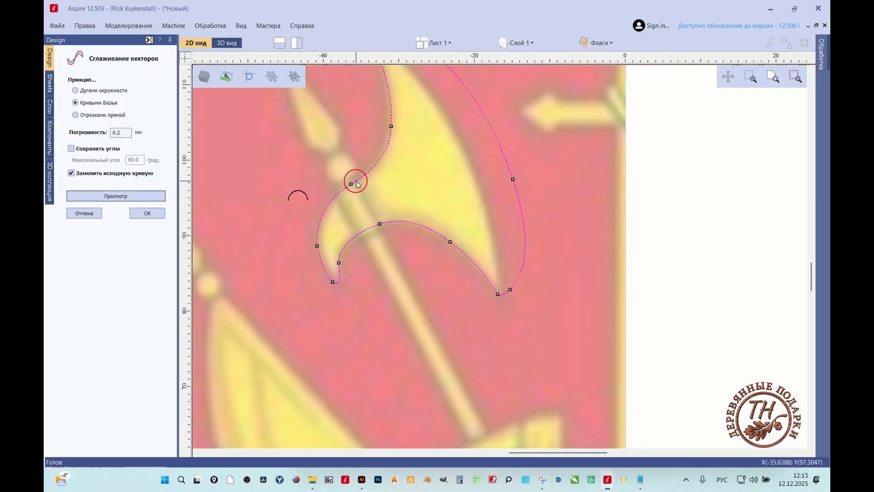
pyautogui.click(164, 213)
pyautogui.scroll(-1, 501, 239)
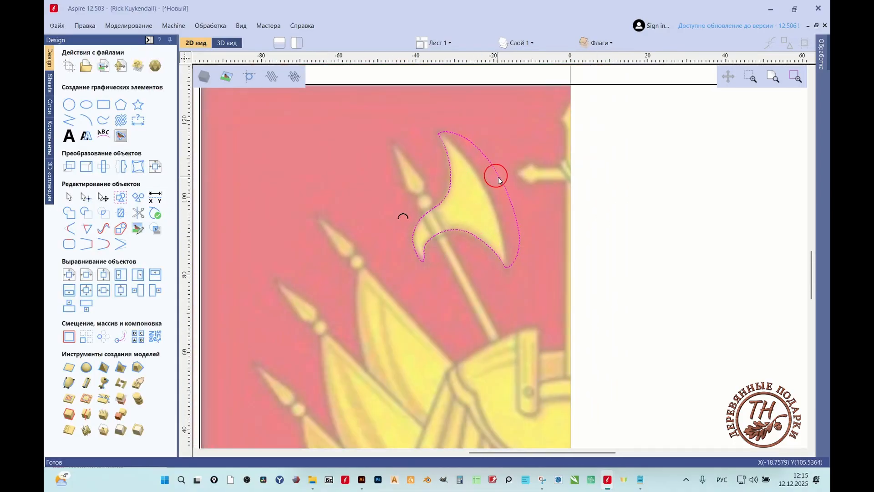
# - In node editing, delete the two nodes along the axe's cutting edge and the extra node at the blade's lower tip
pyautogui.press('n')
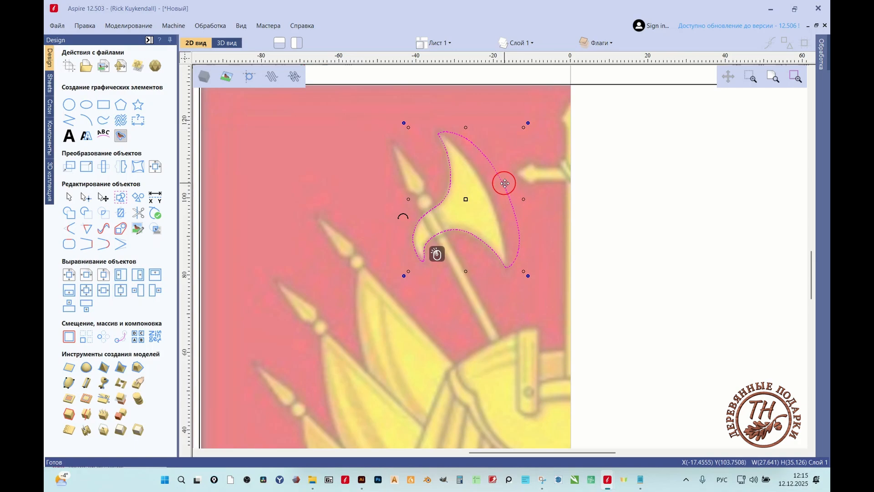
pyautogui.scroll(1, 507, 186)
pyautogui.scroll(1, 512, 186)
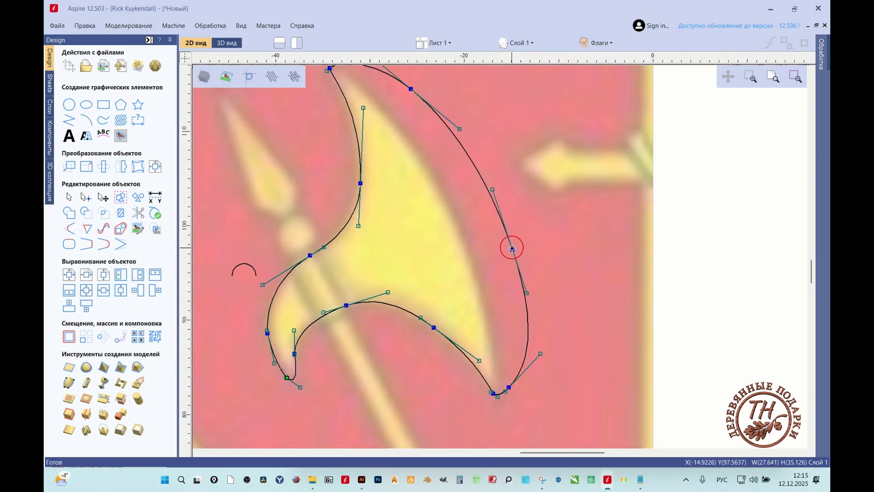
pyautogui.press('d')
pyautogui.press('d')
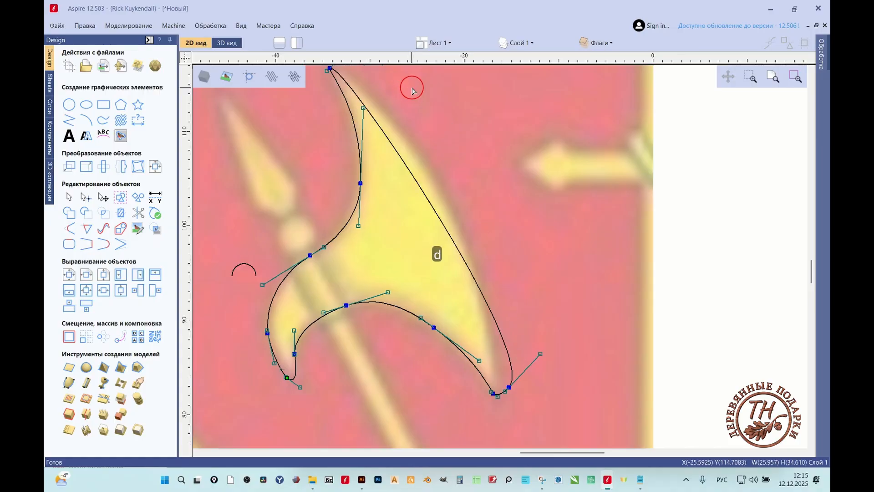
pyautogui.scroll(-1, 505, 246)
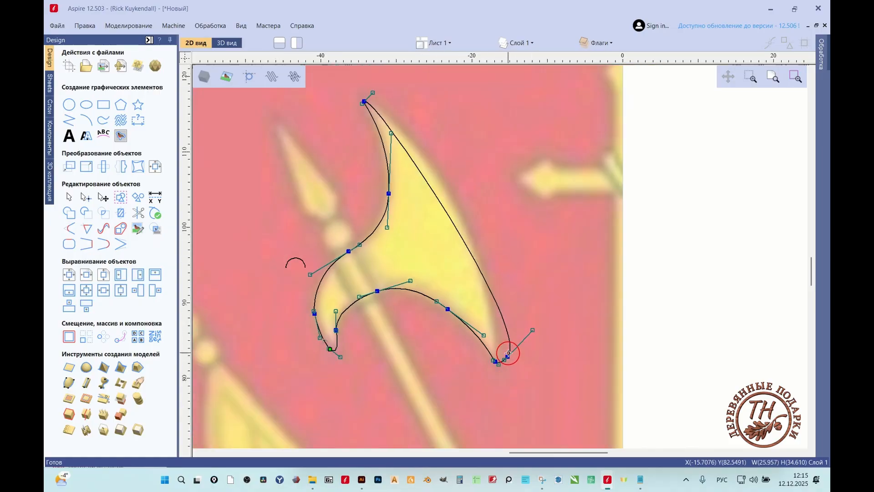
pyautogui.scroll(2, 511, 356)
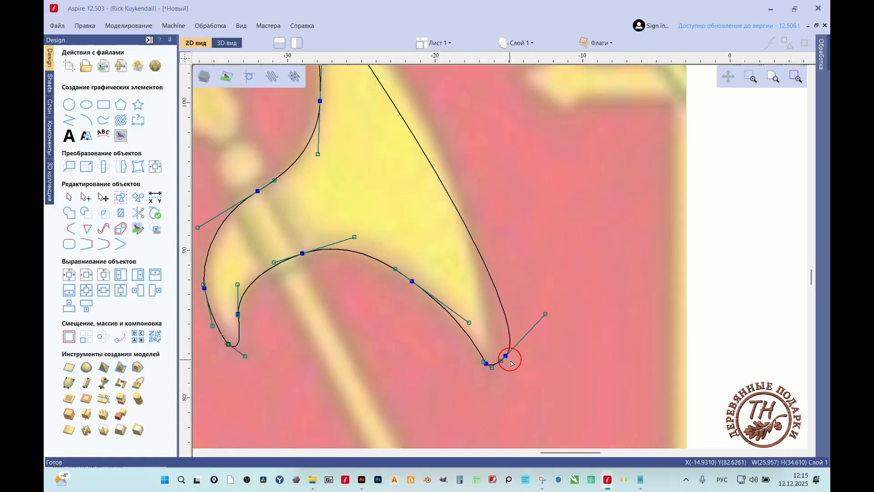
pyautogui.press('d')
pyautogui.scroll(-5, 515, 347)
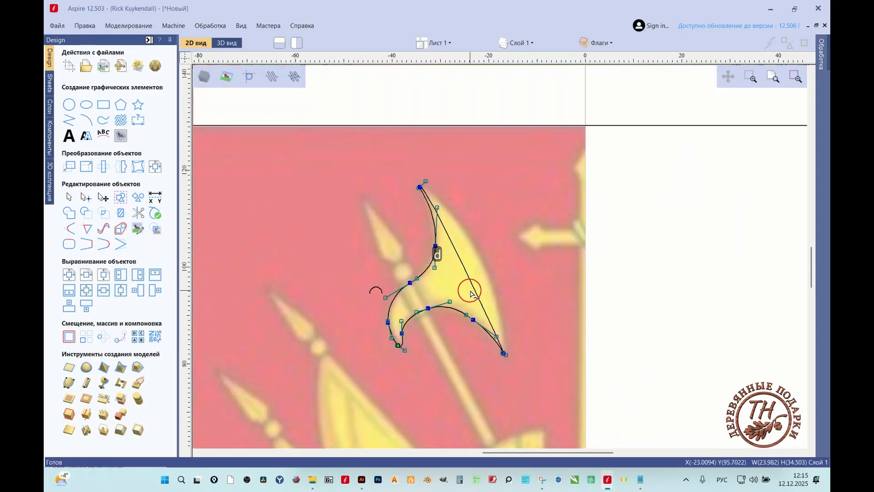
# - Bow the cutting edge outward to match the reference blade by pulling the curve handles at its lower and upper tips
pyautogui.scroll(3, 505, 328)
pyautogui.scroll(3, 475, 337)
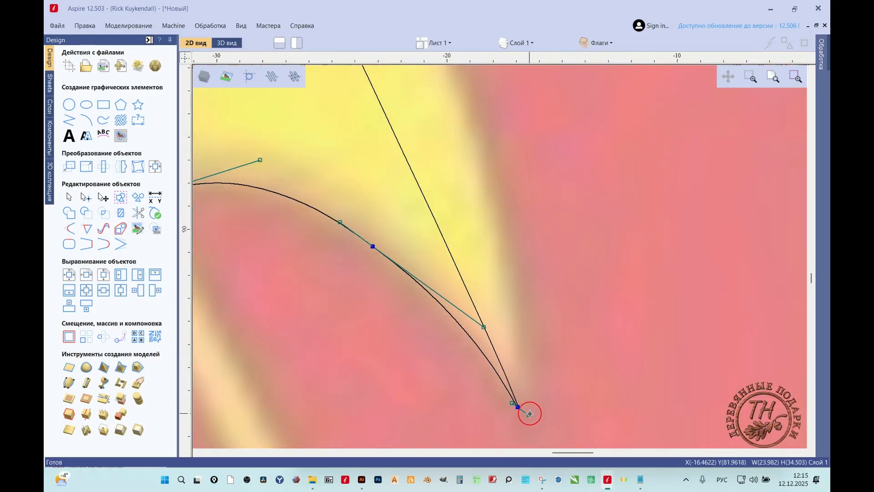
pyautogui.moveTo(530, 413); pyautogui.dragTo(569, 97)
pyautogui.scroll(-7, 564, 355)
pyautogui.scroll(5, 442, 170)
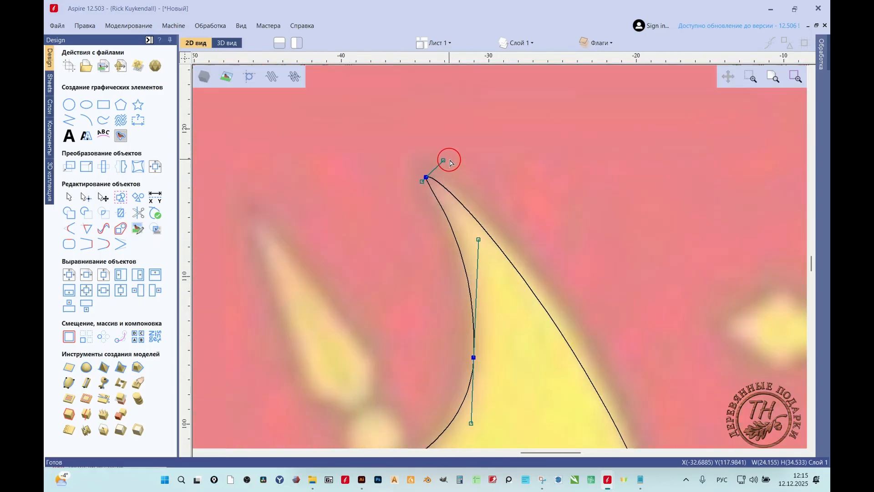
pyautogui.moveTo(444, 160); pyautogui.dragTo(512, 197)
# - Adjust the upper rear-edge node and the small hook's inner edge to fit the reference, and finish node editing at about 24 × 34 mm
pyautogui.scroll(-3, 515, 176)
pyautogui.scroll(2, 501, 280)
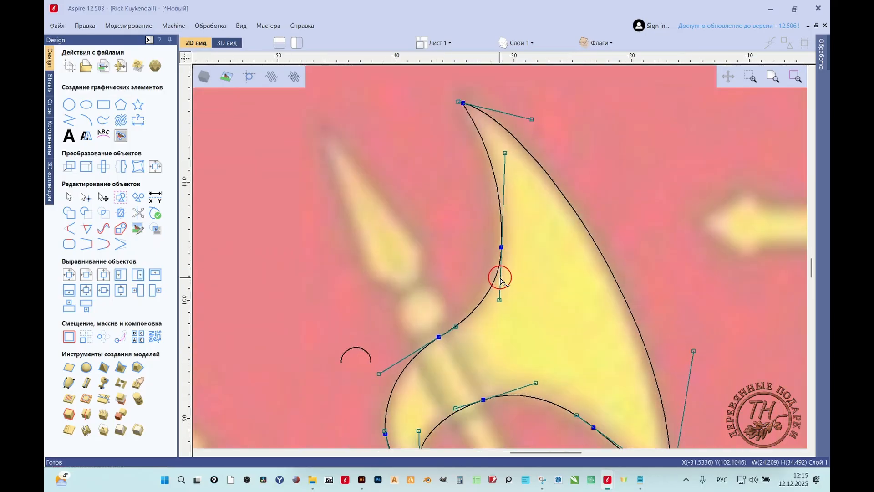
pyautogui.moveTo(501, 247); pyautogui.dragTo(495, 245)
pyautogui.scroll(-3, 592, 246)
pyautogui.scroll(4, 703, 329)
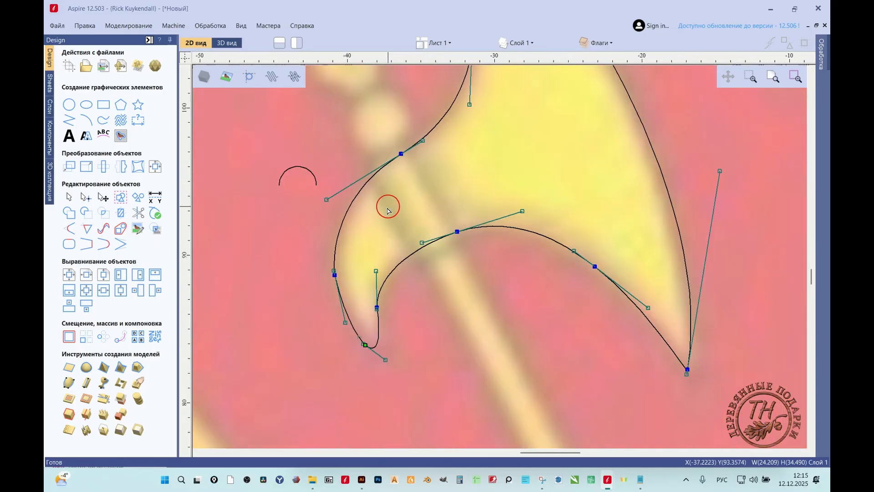
pyautogui.scroll(1, 369, 359)
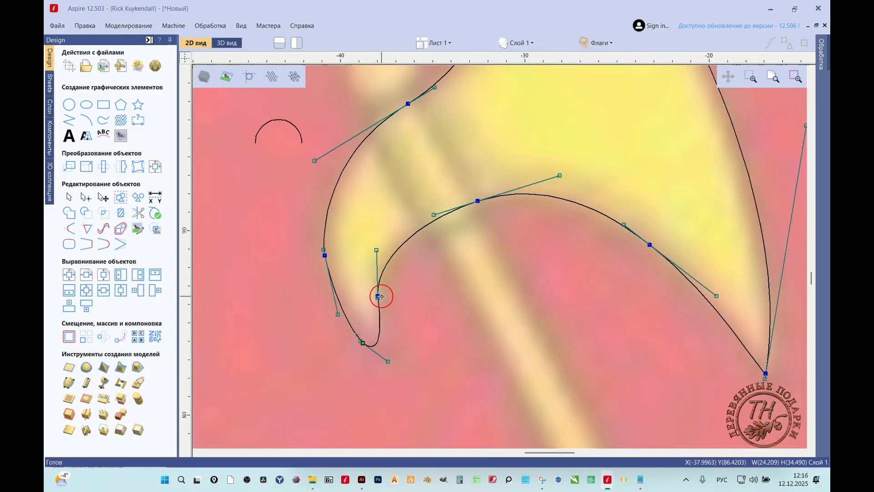
pyautogui.moveTo(379, 296); pyautogui.dragTo(379, 314)
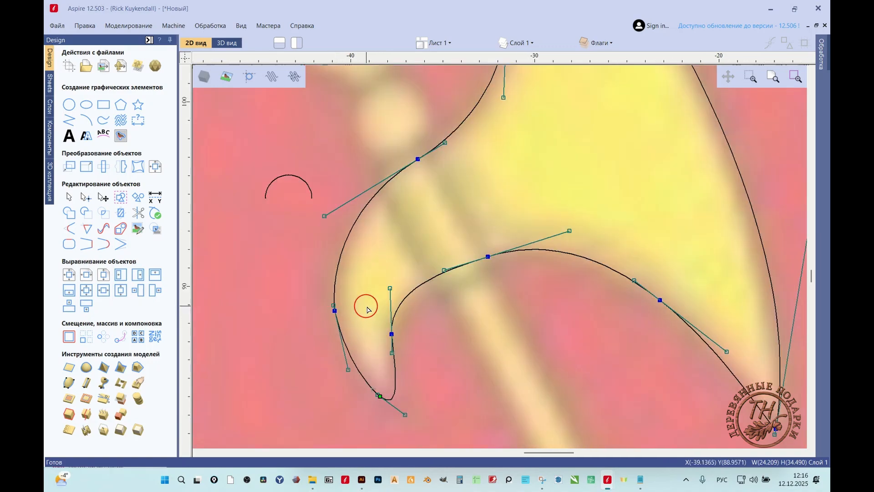
pyautogui.scroll(-2, 368, 309)
pyautogui.scroll(-2, 415, 226)
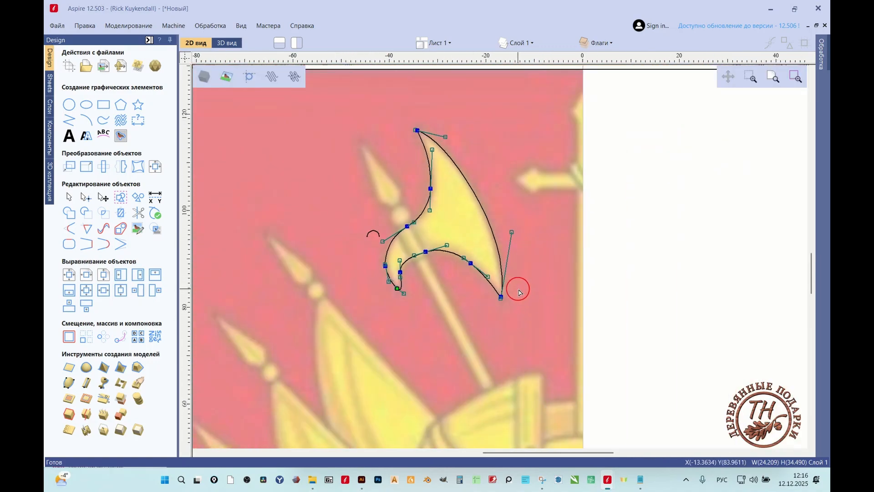
pyautogui.press('n')
pyautogui.scroll(2, 490, 298)
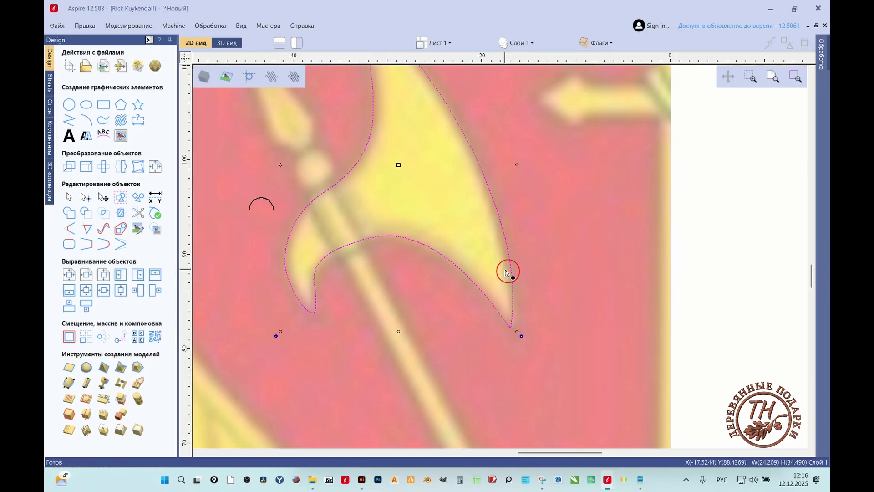
pyautogui.scroll(-1, 447, 272)
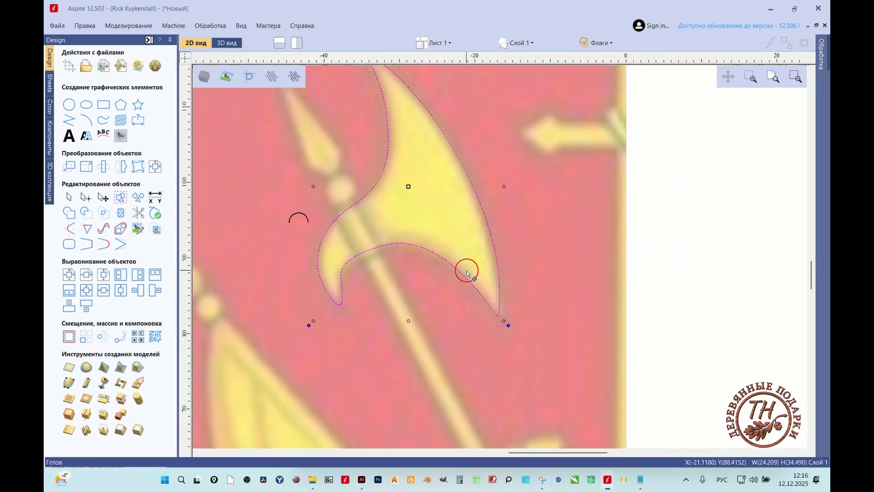
pyautogui.scroll(-1, 467, 273)
# - In the 3D view, create a flat plane component 2 mm high from the axe outline
pyautogui.click(226, 43)
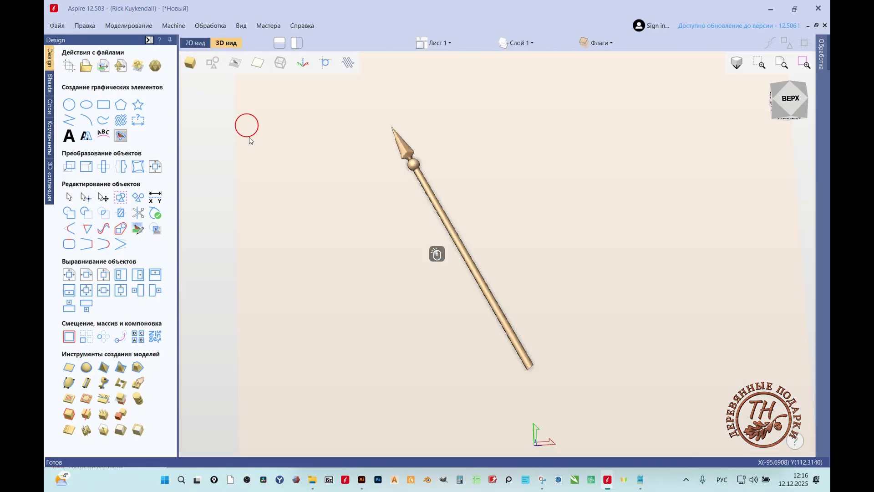
pyautogui.click(69, 367)
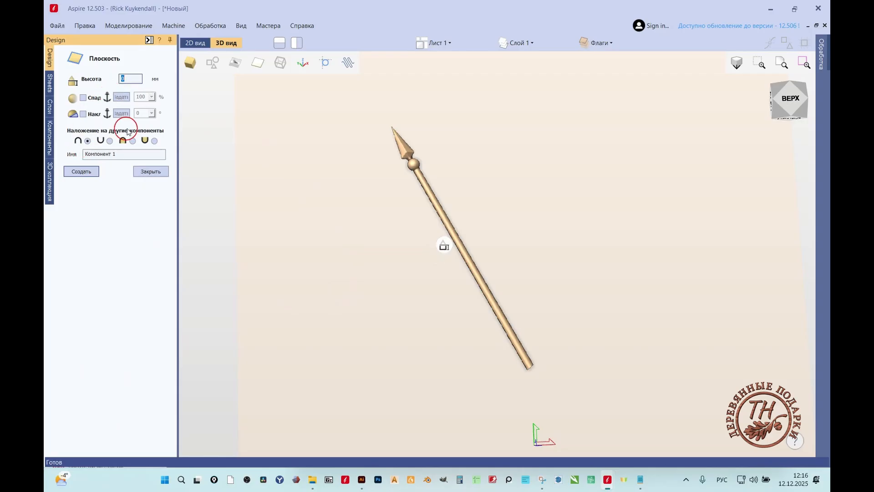
pyautogui.write('2')
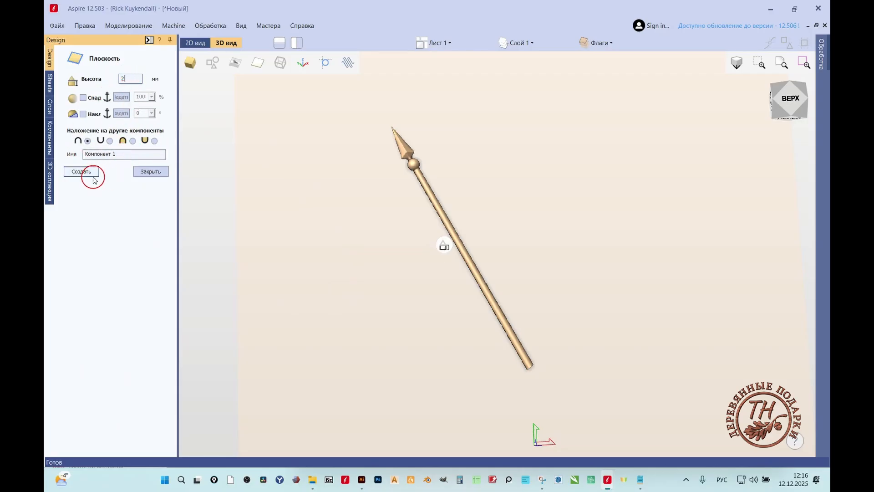
pyautogui.click(199, 43)
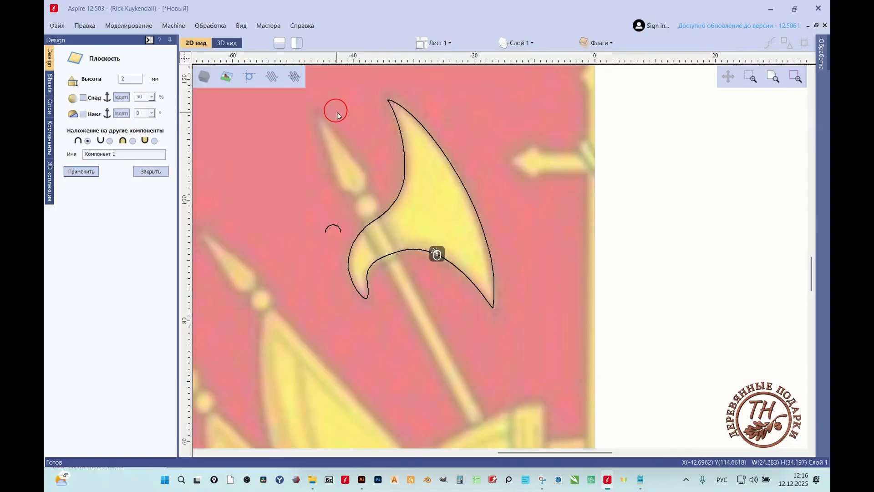
# - Reselect the axe outline and create a second plane component from it with a height of 2 mm
pyautogui.click(388, 209)
pyautogui.click(231, 40)
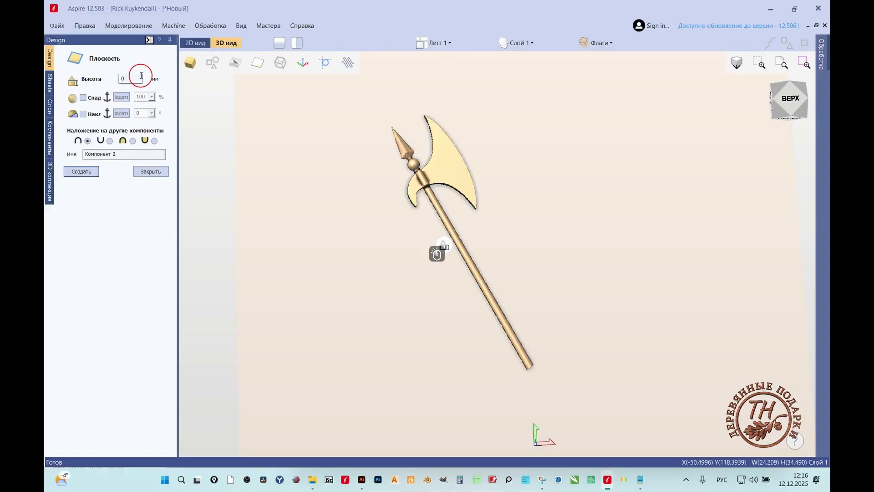
pyautogui.moveTo(135, 77); pyautogui.dragTo(120, 76)
pyautogui.write('2')
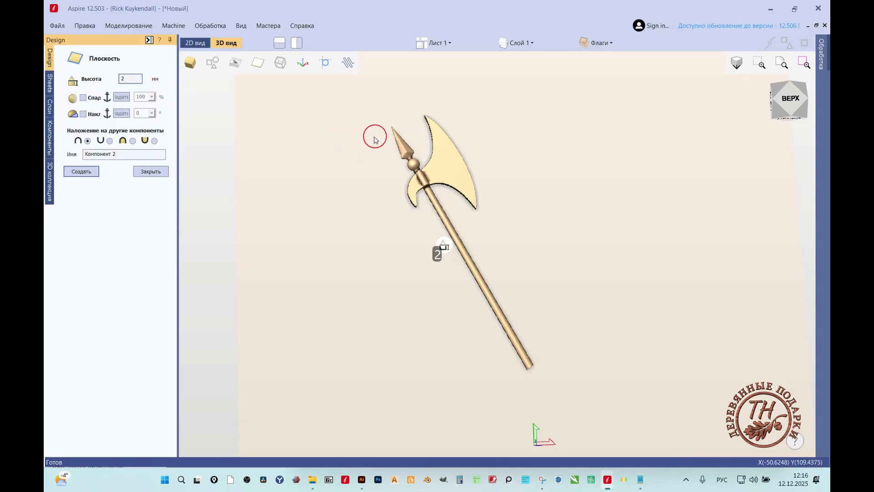
pyautogui.scroll(2, 450, 195)
pyautogui.click(351, 209)
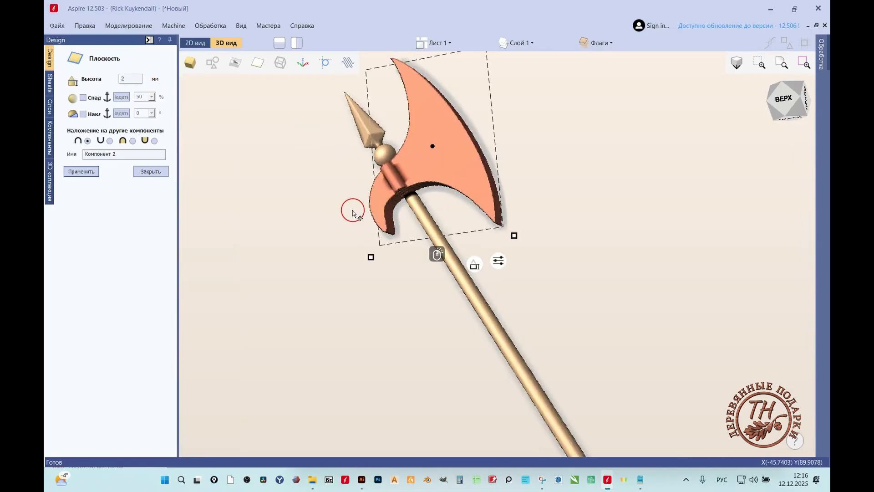
# - Set the second plane component's combine mode to merge, check the axe head in 3D and close the plane settings
pyautogui.click(133, 140)
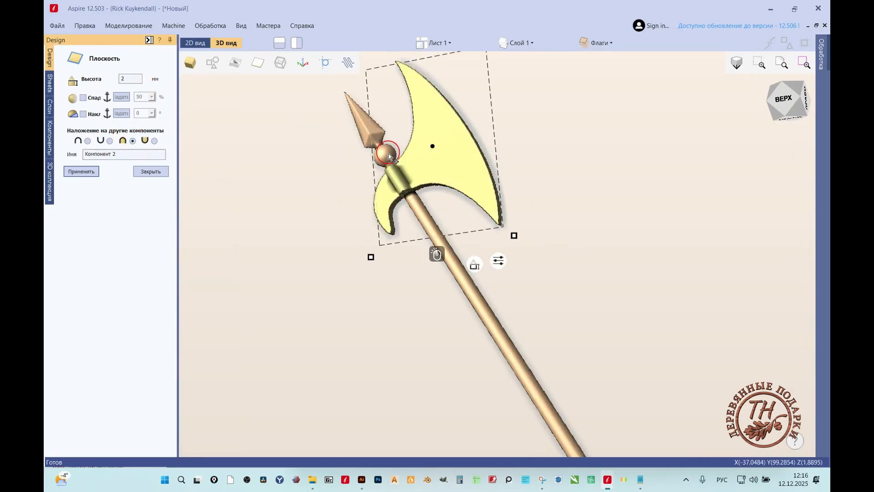
pyautogui.scroll(2, 399, 169)
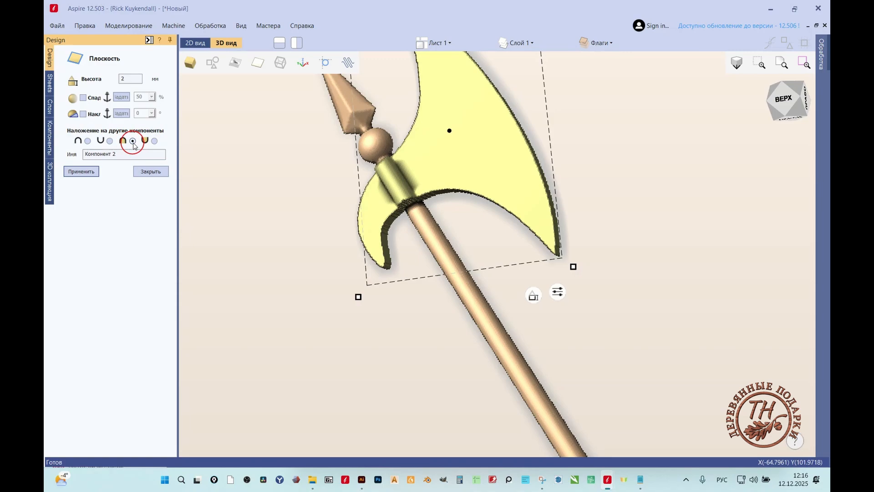
pyautogui.scroll(3, 463, 164)
pyautogui.moveTo(449, 176); pyautogui.dragTo(514, 60)
pyautogui.scroll(2, 483, 137)
pyautogui.click(155, 173)
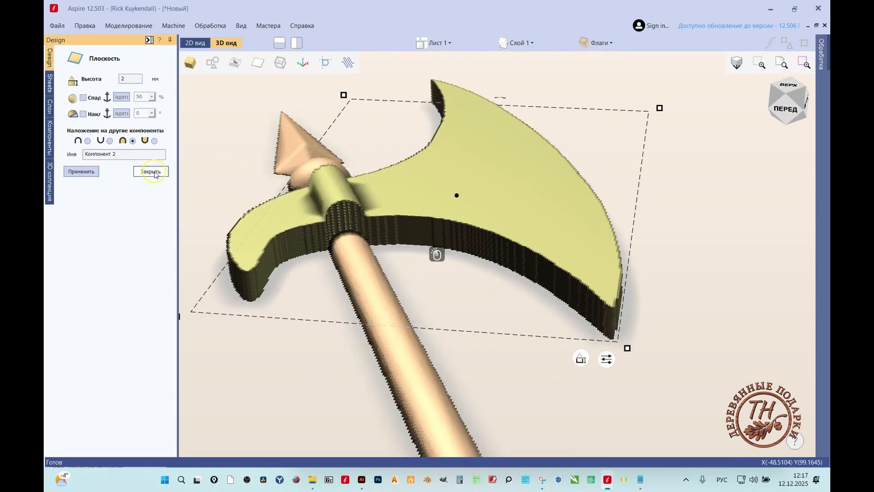
# - Compare the two plane components by toggling visibility, delete the duplicate Компонент 1 and rename Компонент 2 as Секира
pyautogui.click(48, 137)
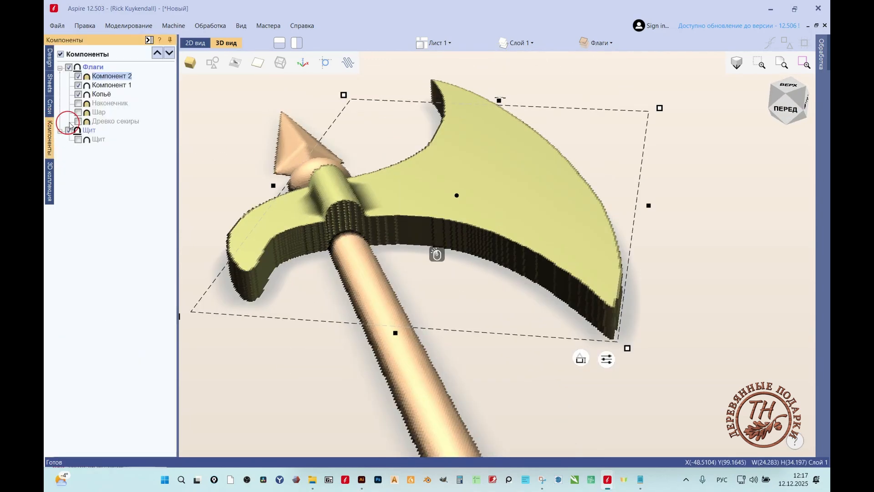
pyautogui.click(79, 86)
pyautogui.click(79, 86)
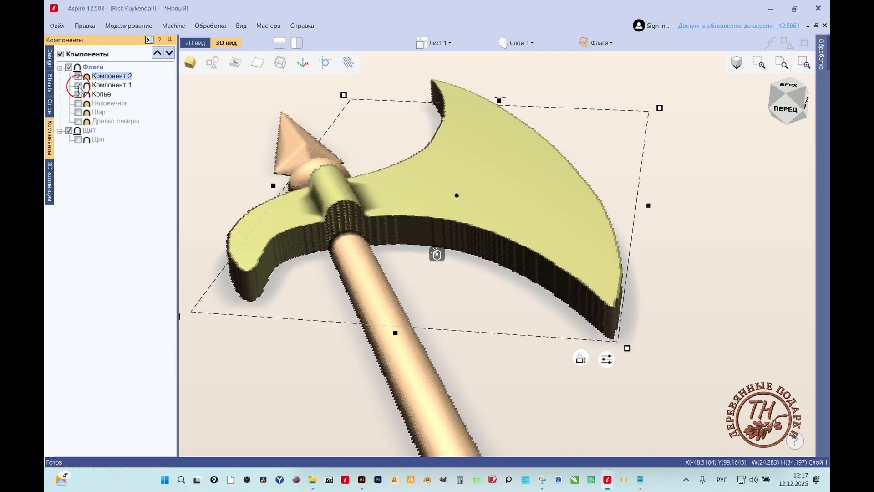
pyautogui.click(78, 86)
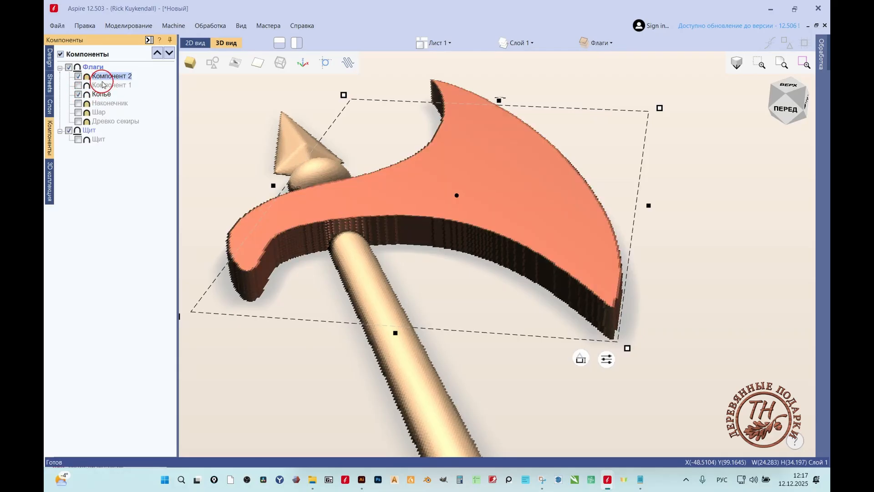
pyautogui.click(92, 88)
pyautogui.click(101, 86)
pyautogui.rightClick(100, 88)
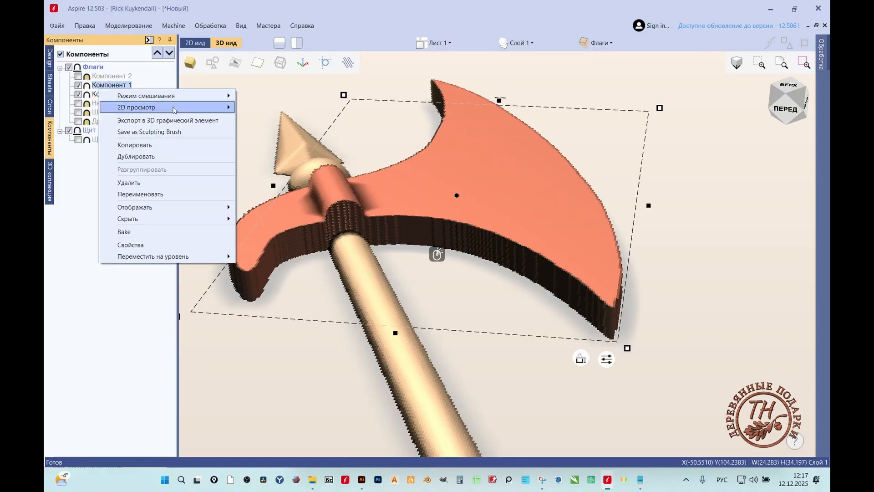
pyautogui.click(157, 183)
pyautogui.click(104, 78)
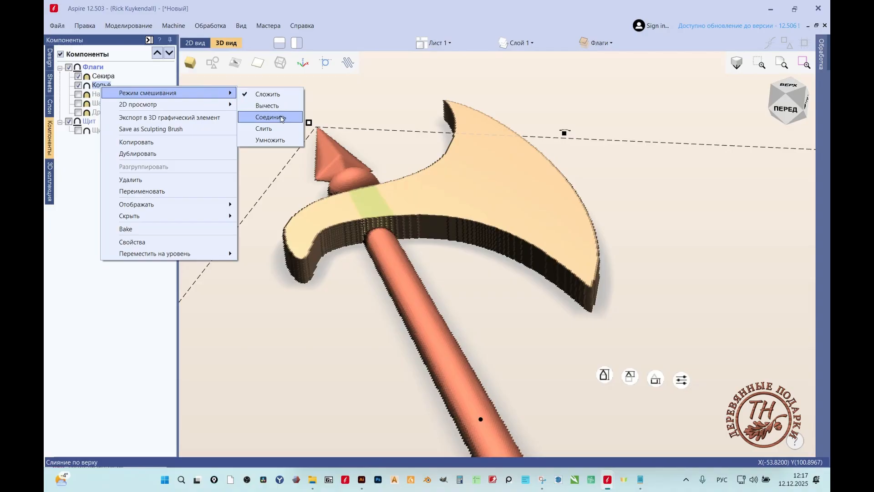
# - Set the Копьё component's combine mode to Соединить and reduce the height of the Секира component to about 1.006 mm in the 3D view
pyautogui.click(270, 117)
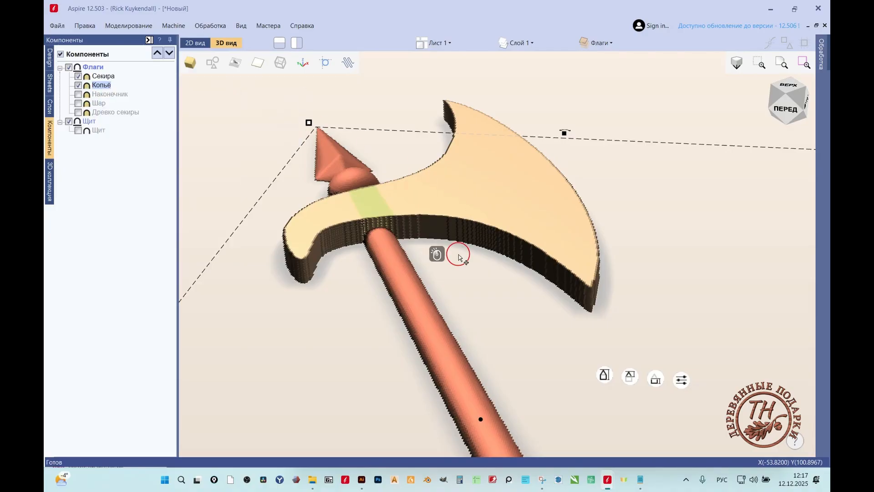
pyautogui.click(104, 76)
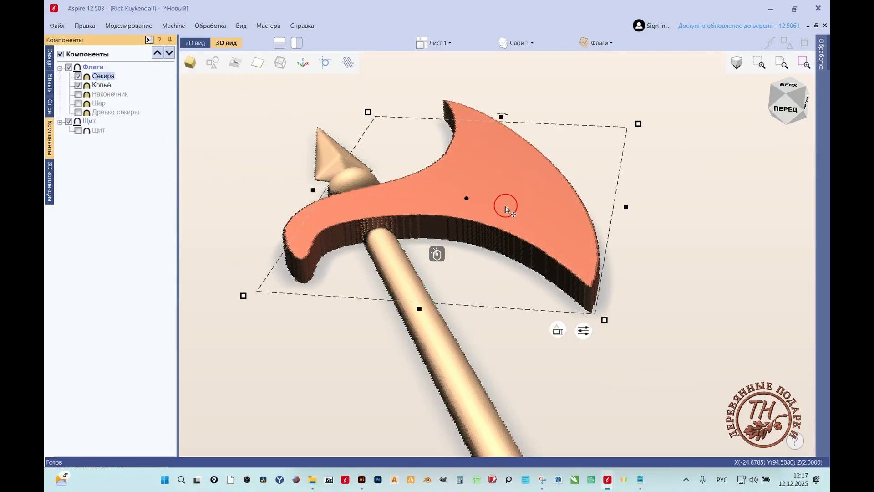
pyautogui.click(562, 328)
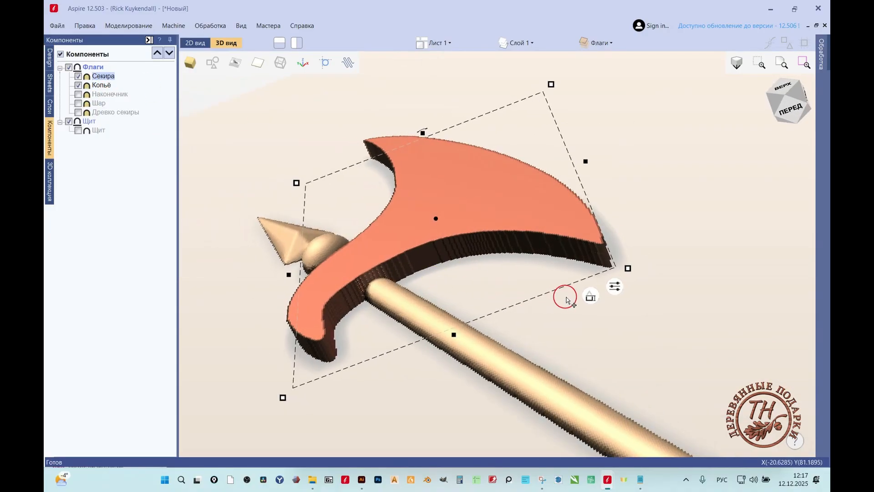
pyautogui.moveTo(592, 296); pyautogui.dragTo(595, 316)
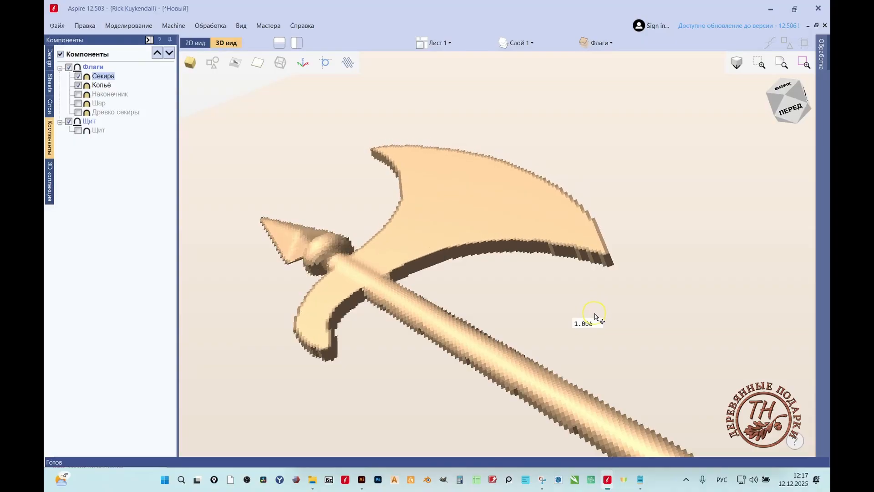
# - Check how the axe head meets the shaft and fine-tune the Секира component's height to about 1.04 mm
pyautogui.click(550, 268)
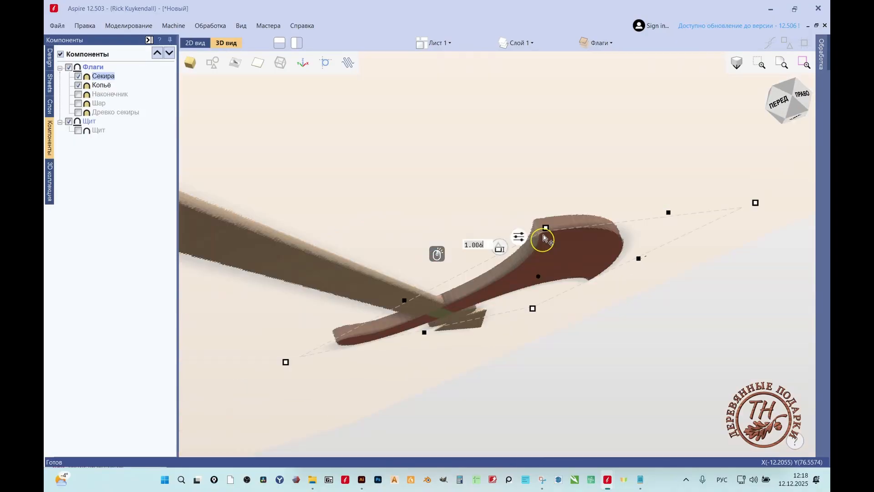
pyautogui.moveTo(592, 350); pyautogui.dragTo(595, 407)
pyautogui.scroll(-4, 385, 310)
pyautogui.moveTo(473, 359); pyautogui.dragTo(501, 377)
pyautogui.scroll(2, 480, 293)
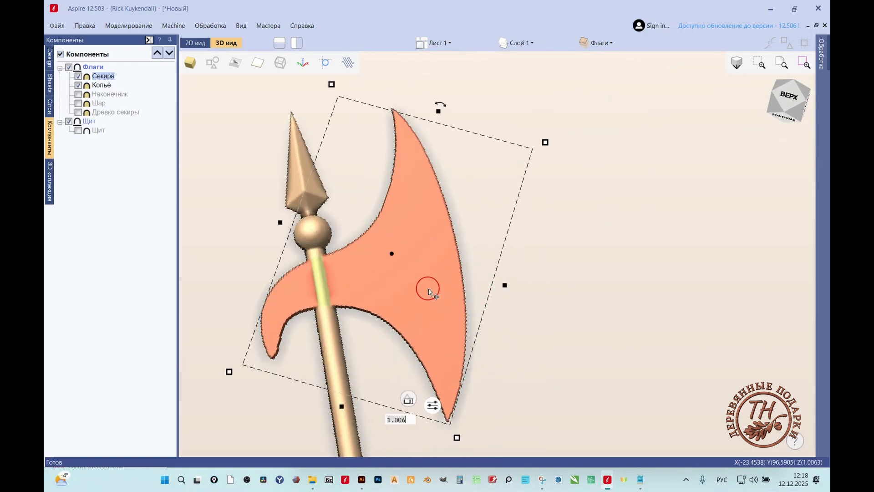
pyautogui.moveTo(424, 368); pyautogui.dragTo(392, 314)
pyautogui.scroll(2, 249, 312)
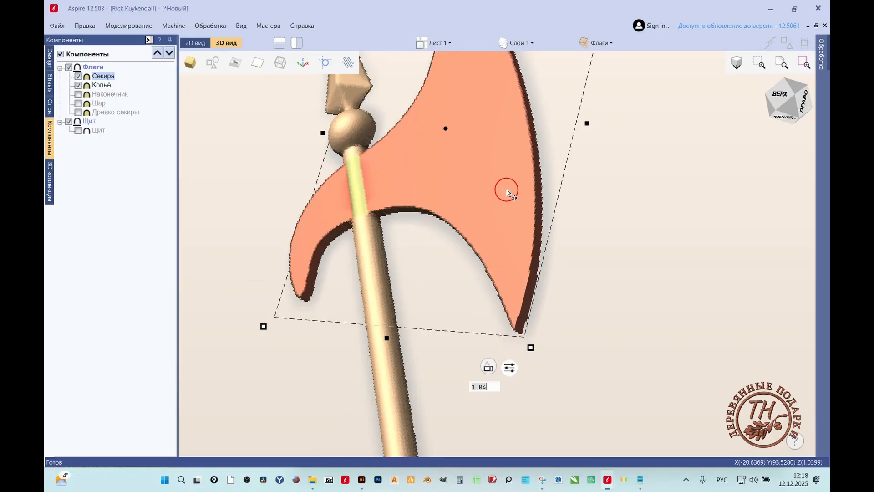
# - Open the plane settings of the Секира component and enable its fade option (Спад)
pyautogui.click(476, 190)
pyautogui.doubleClick(477, 191)
pyautogui.moveTo(474, 188); pyautogui.dragTo(515, 186)
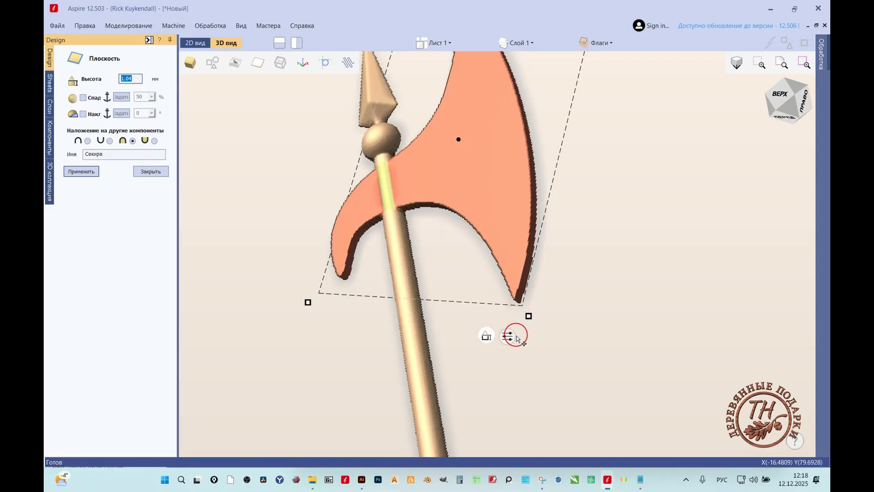
pyautogui.click(85, 100)
pyautogui.scroll(-4, 301, 242)
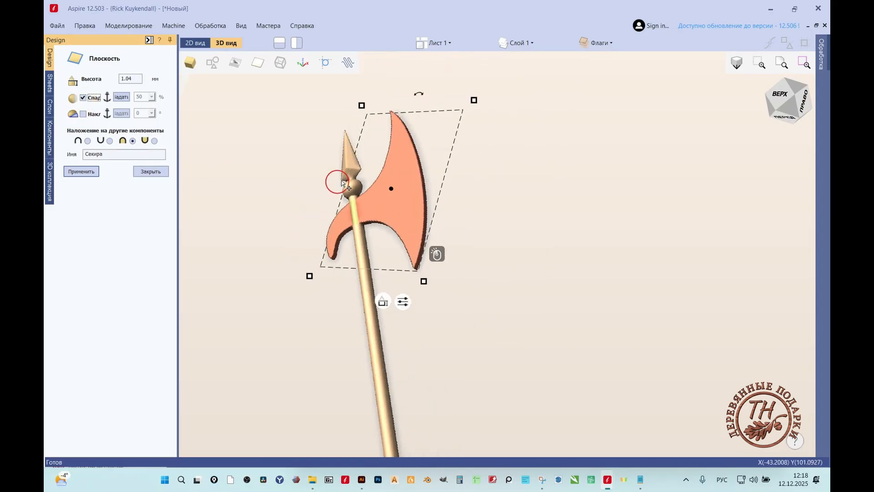
pyautogui.scroll(2, 444, 170)
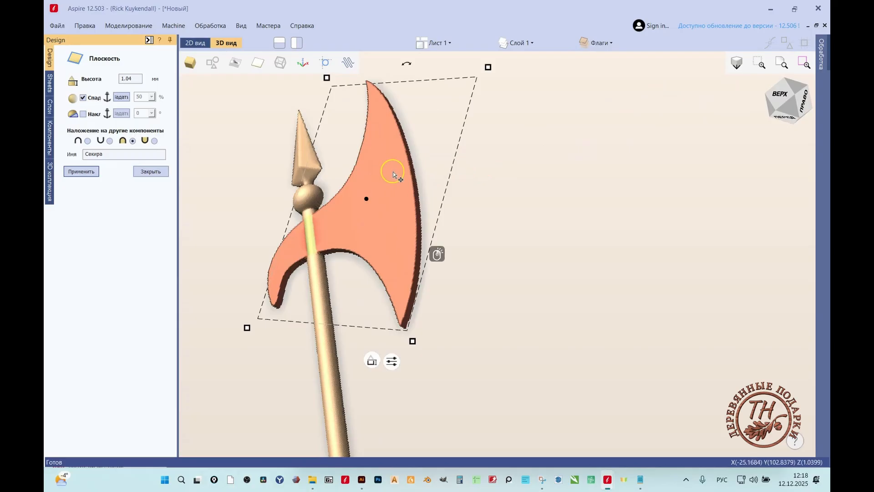
pyautogui.moveTo(394, 175); pyautogui.dragTo(283, 151)
pyautogui.click(82, 103)
pyautogui.click(83, 98)
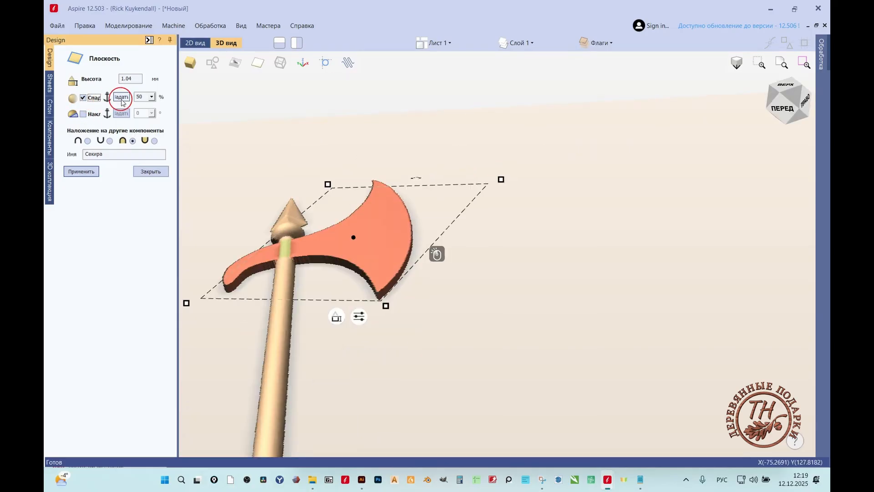
# - Set the fade of the Секира component to 88 %, apply it and close the plane settings
pyautogui.click(151, 97)
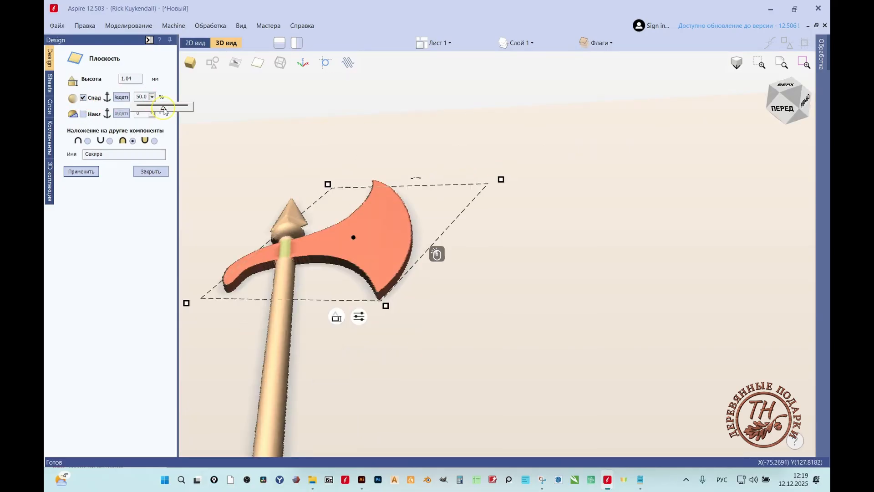
pyautogui.moveTo(164, 109); pyautogui.dragTo(172, 110)
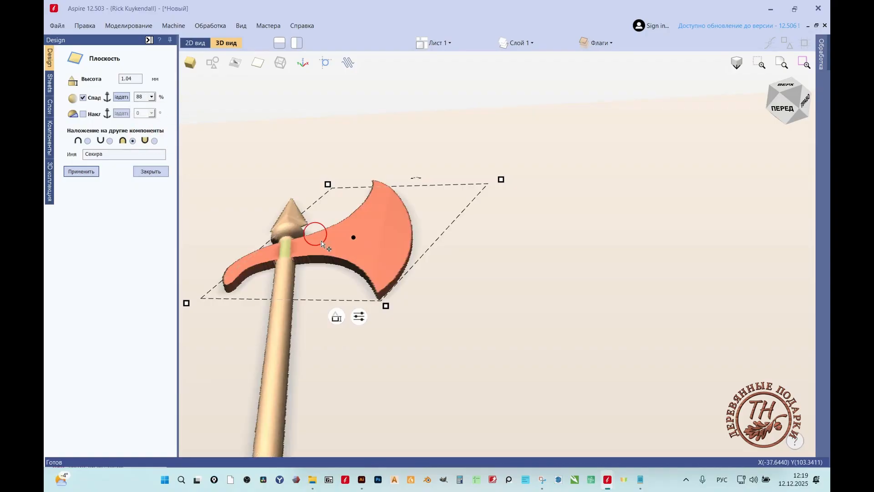
pyautogui.moveTo(316, 230); pyautogui.dragTo(409, 416)
pyautogui.moveTo(395, 70); pyautogui.dragTo(219, 196)
pyautogui.click(137, 172)
pyautogui.click(80, 172)
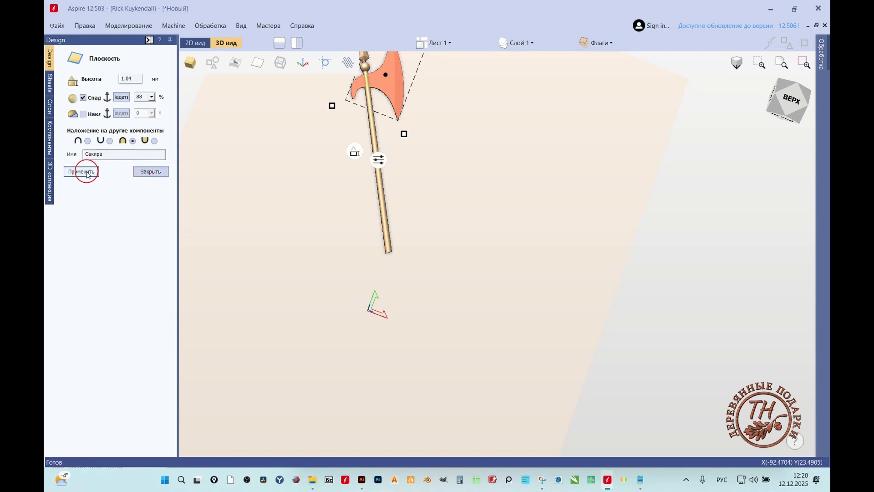
pyautogui.click(143, 175)
# - Examine the faded axe head and its joint with the shaft in 3D from several angles, with the component deselected
pyautogui.scroll(-4, 319, 189)
pyautogui.scroll(4, 373, 135)
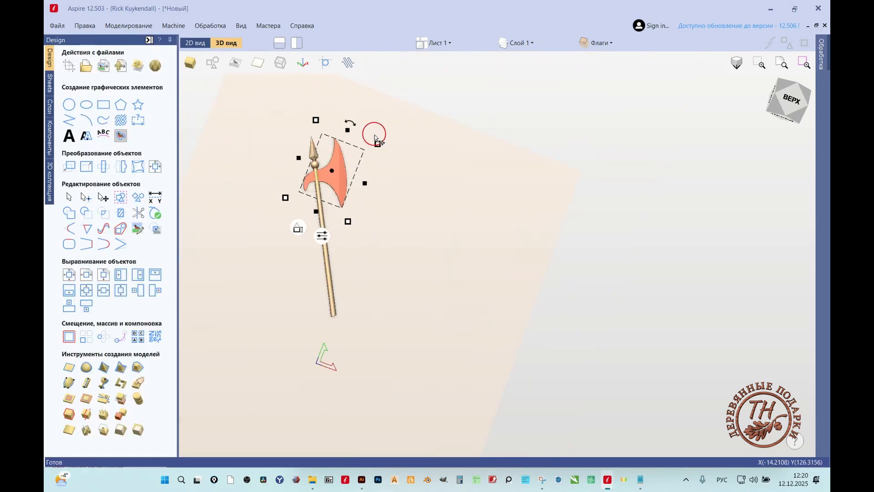
pyautogui.scroll(3, 260, 187)
pyautogui.moveTo(416, 208); pyautogui.dragTo(476, 207)
pyautogui.scroll(-5, 476, 206)
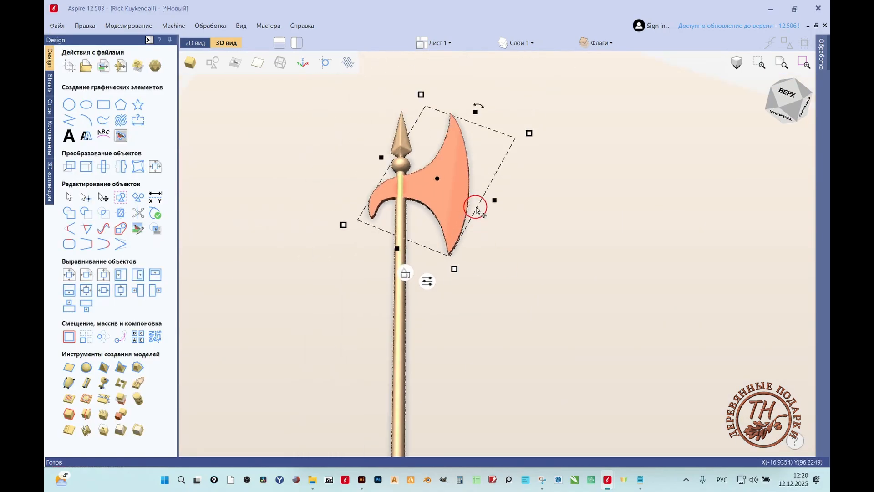
pyautogui.moveTo(425, 296); pyautogui.dragTo(377, 191)
pyautogui.scroll(6, 377, 192)
pyautogui.click(377, 191)
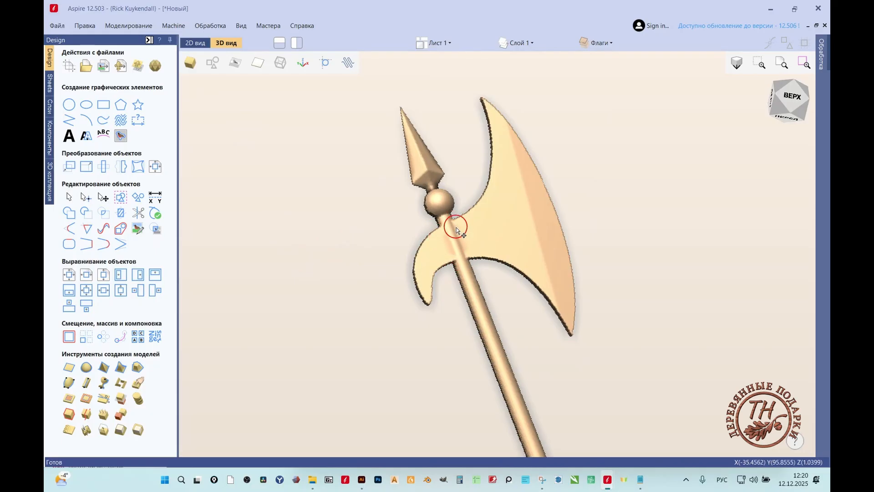
pyautogui.moveTo(439, 250); pyautogui.dragTo(363, 252)
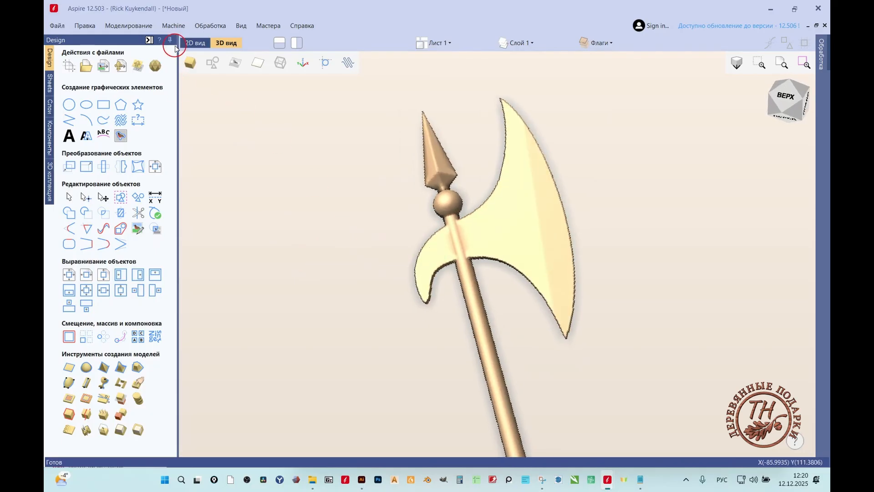
# - In the 2D view, draw two separate slanted lines about 7 and 8 mm long across the axe head, one on each side of the shaft
pyautogui.click(195, 43)
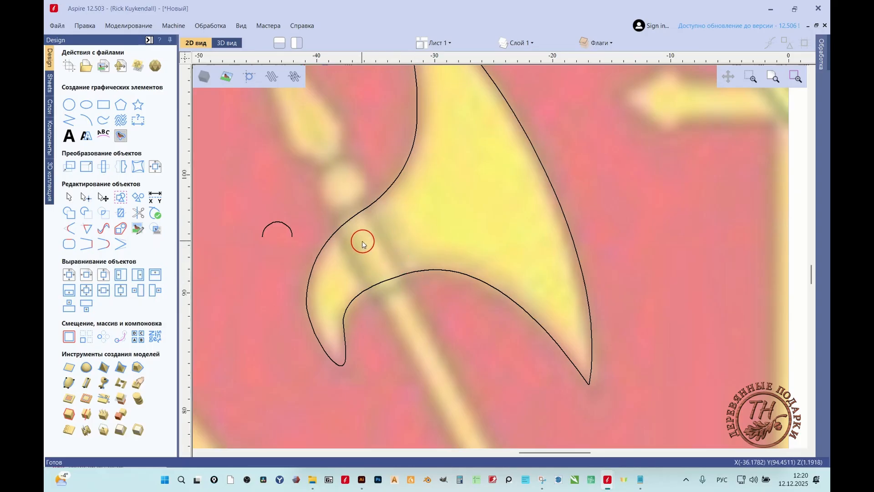
pyautogui.click(70, 120)
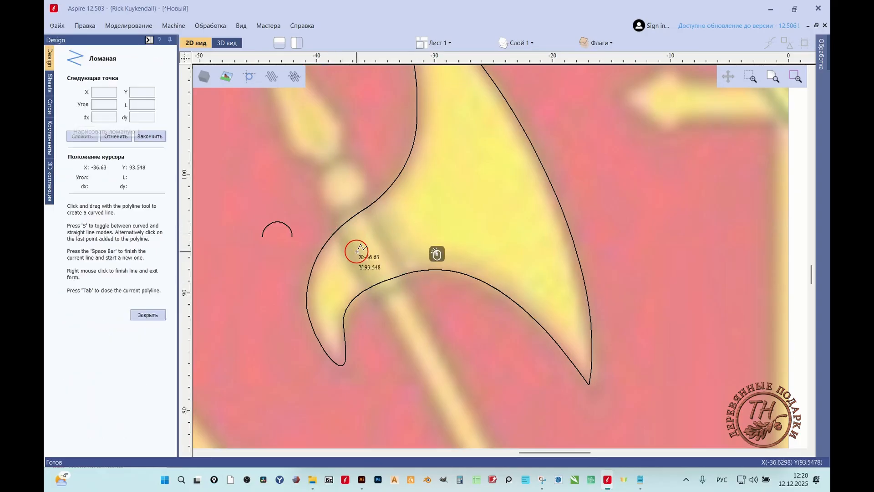
pyautogui.click(333, 229)
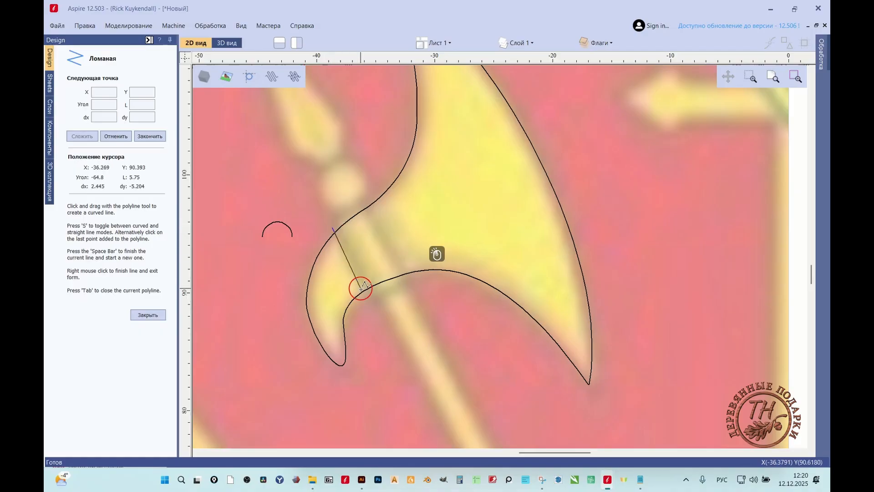
pyautogui.click(371, 303)
pyautogui.press('space')
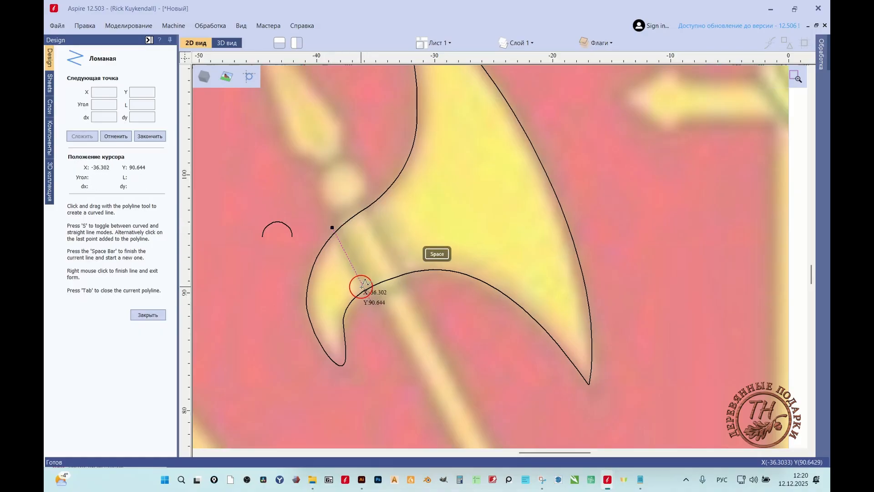
pyautogui.click(365, 203)
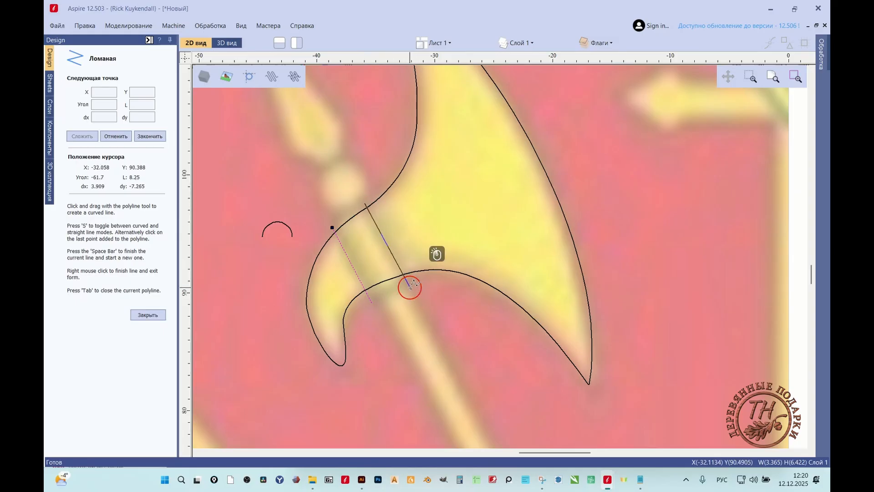
pyautogui.press('space')
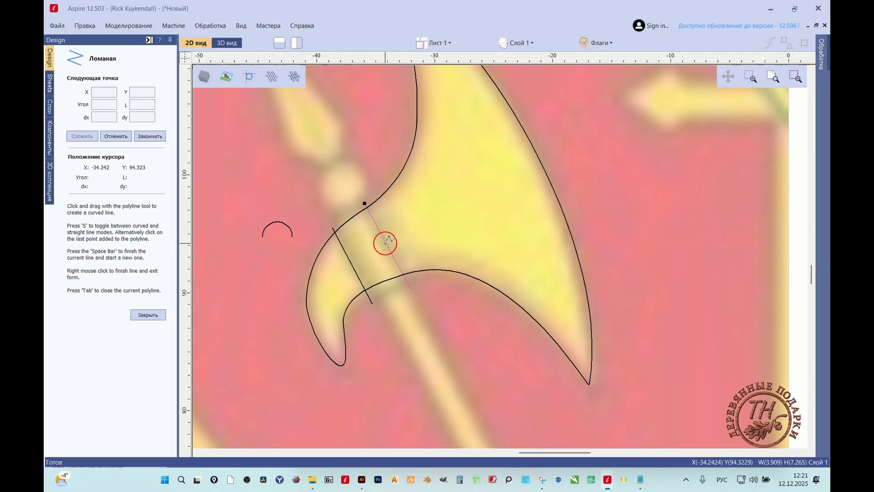
pyautogui.click(145, 314)
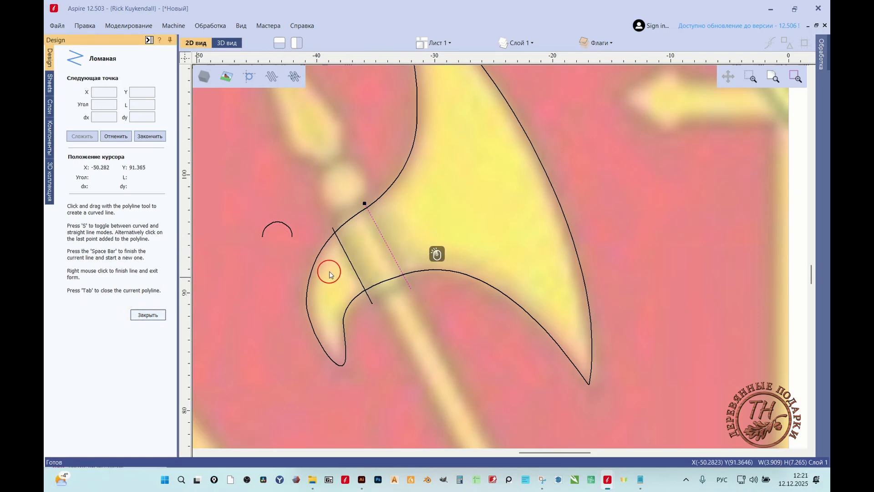
# - Create a two-rail sweep for the axe socket, using the two slanted lines as rails and the small arc as the profile
pyautogui.keyDown('shift'); pyautogui.click(355, 267); pyautogui.keyUp('shift')
pyautogui.click(69, 383)
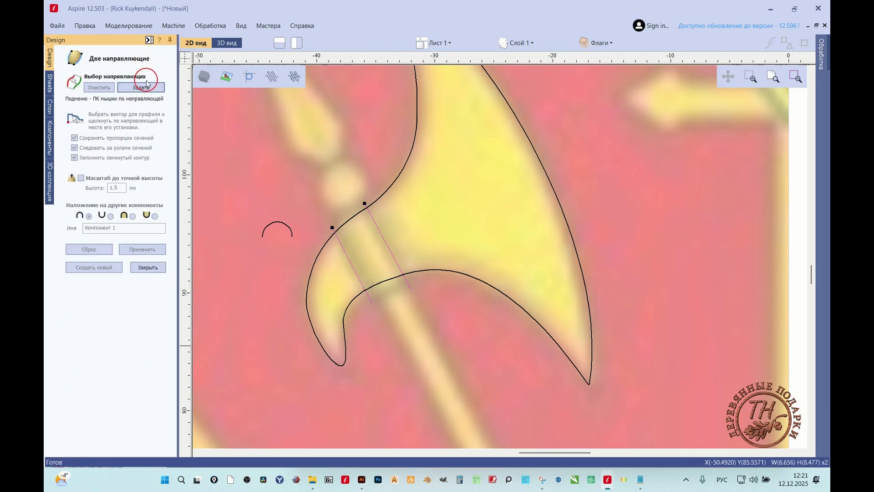
pyautogui.click(147, 88)
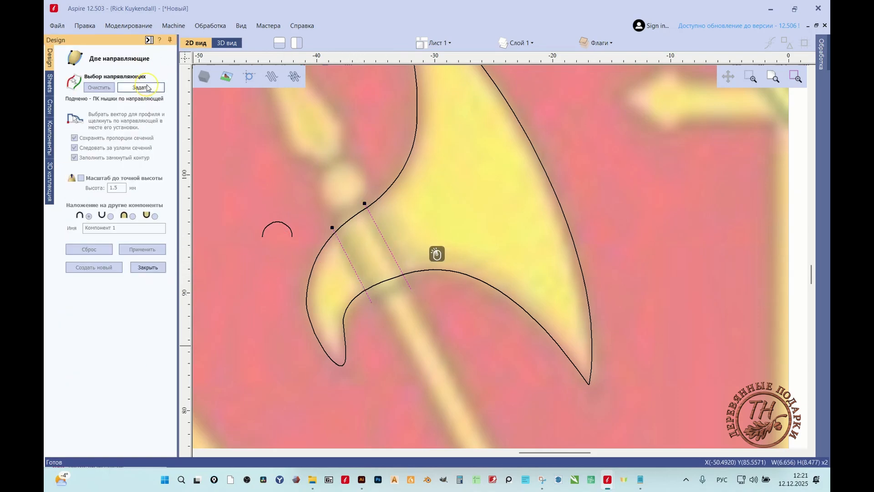
pyautogui.click(281, 225)
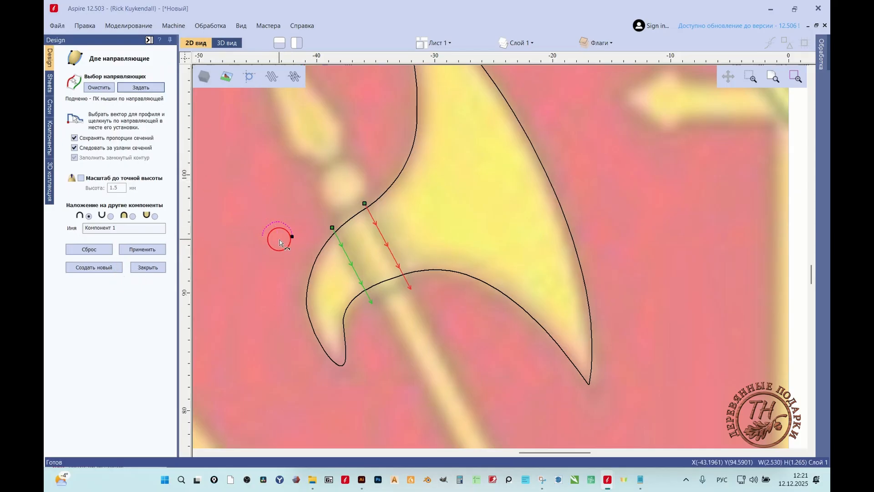
pyautogui.click(142, 249)
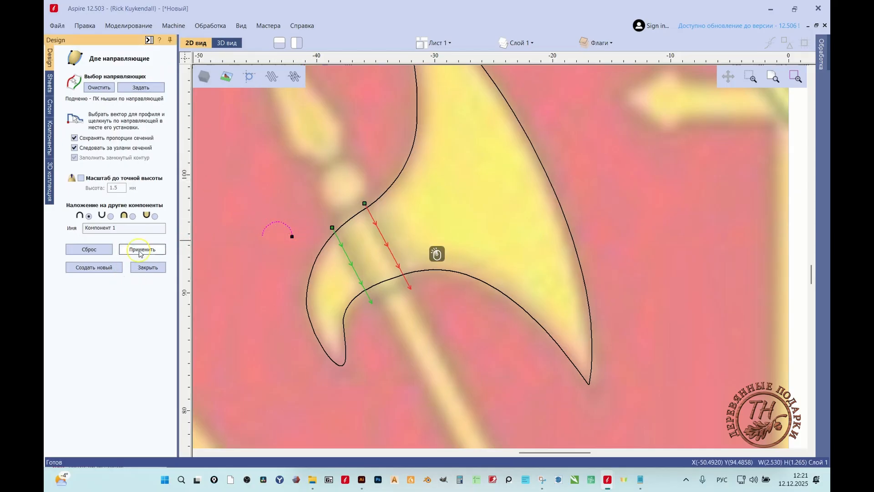
# - Inspect the swept socket in 3D, set its combine mode to merge and return to the 2D view
pyautogui.click(226, 44)
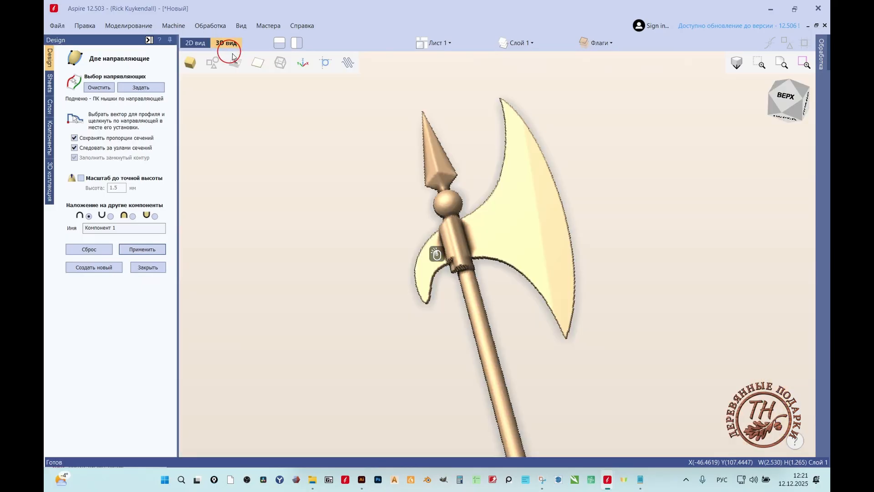
pyautogui.moveTo(486, 279); pyautogui.dragTo(493, 172)
pyautogui.scroll(3, 444, 271)
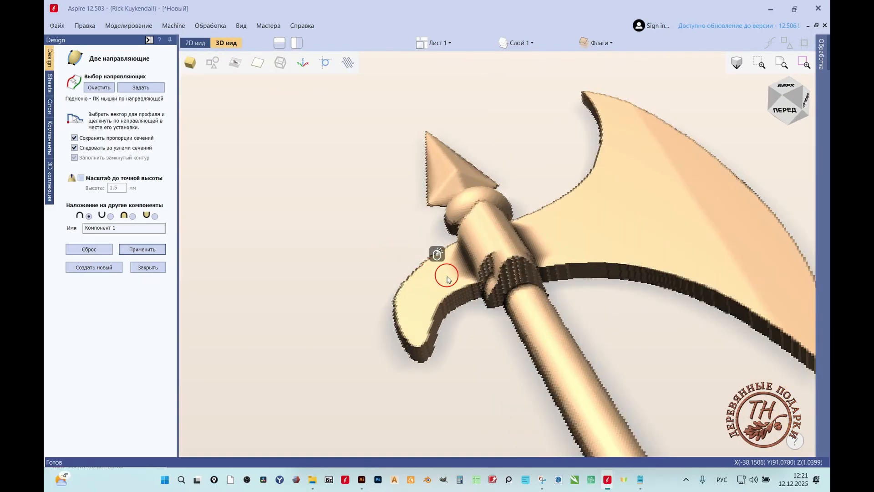
pyautogui.moveTo(447, 275); pyautogui.dragTo(603, 318)
pyautogui.click(133, 216)
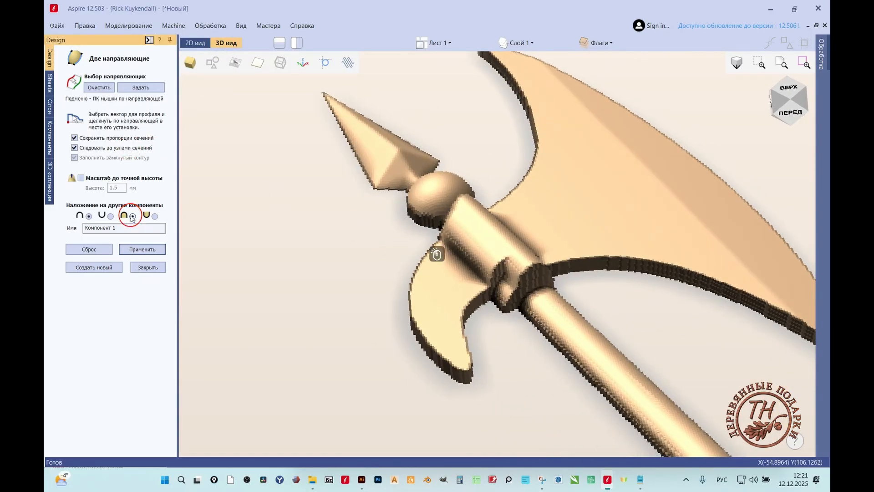
pyautogui.scroll(3, 517, 269)
pyautogui.moveTo(516, 269); pyautogui.dragTo(485, 312)
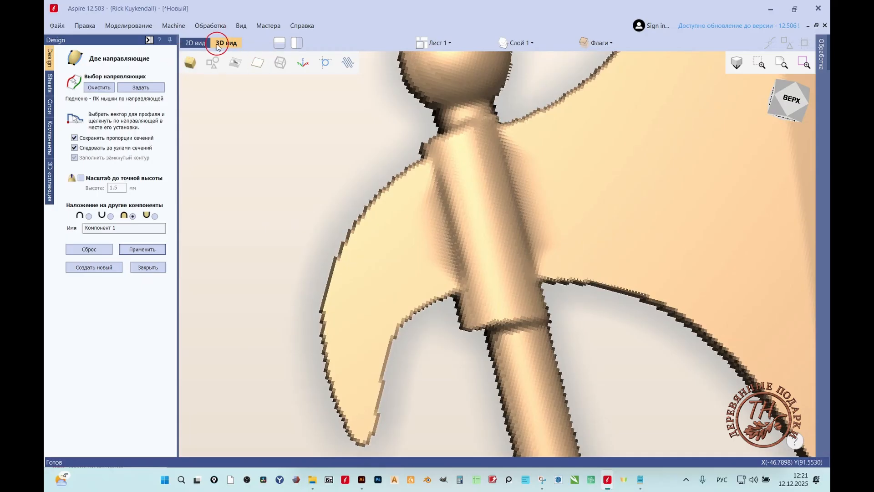
pyautogui.click(196, 44)
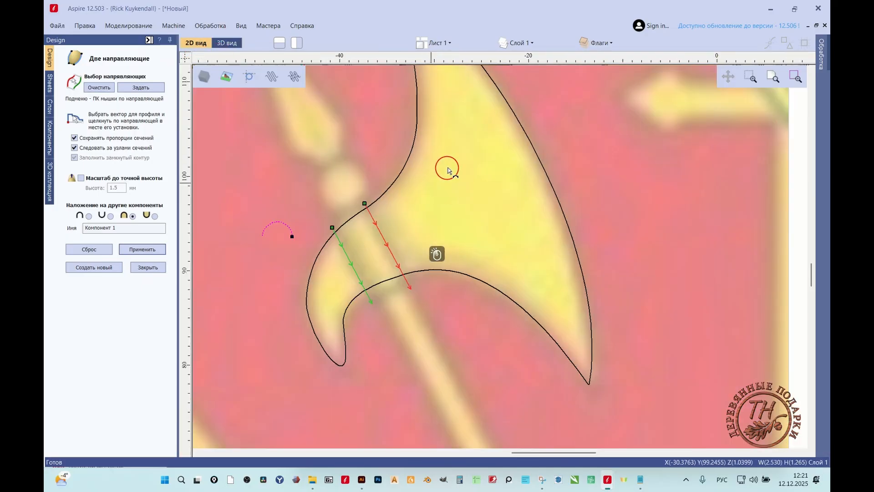
pyautogui.scroll(-2, 418, 241)
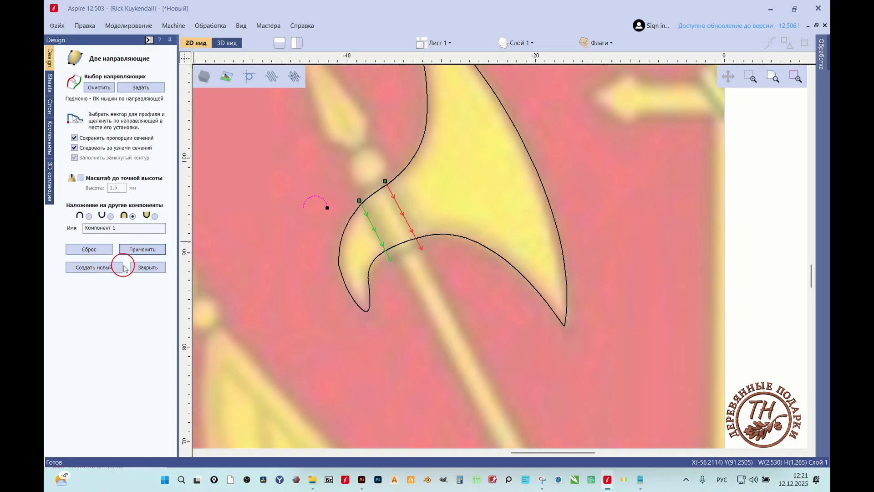
# - Draw a slanted line about 4.5 mm long across the lower ends of the two socket rails, overshooting both slightly
pyautogui.click(147, 268)
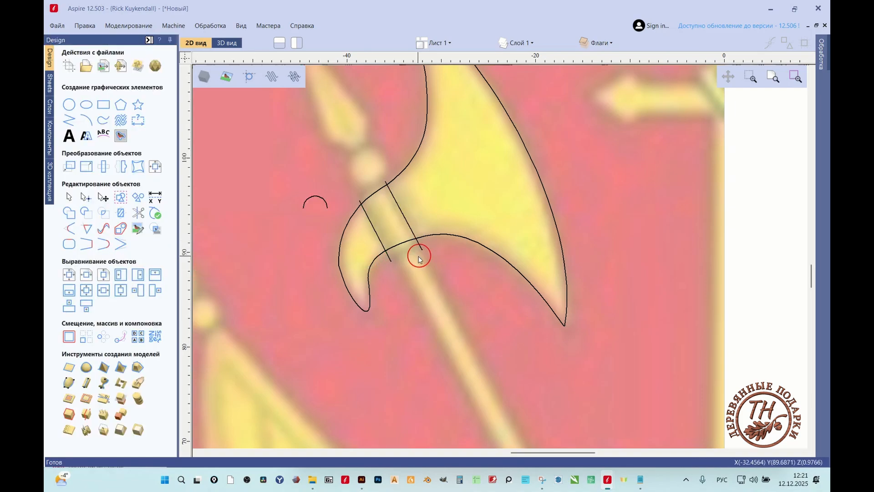
pyautogui.scroll(1, 400, 254)
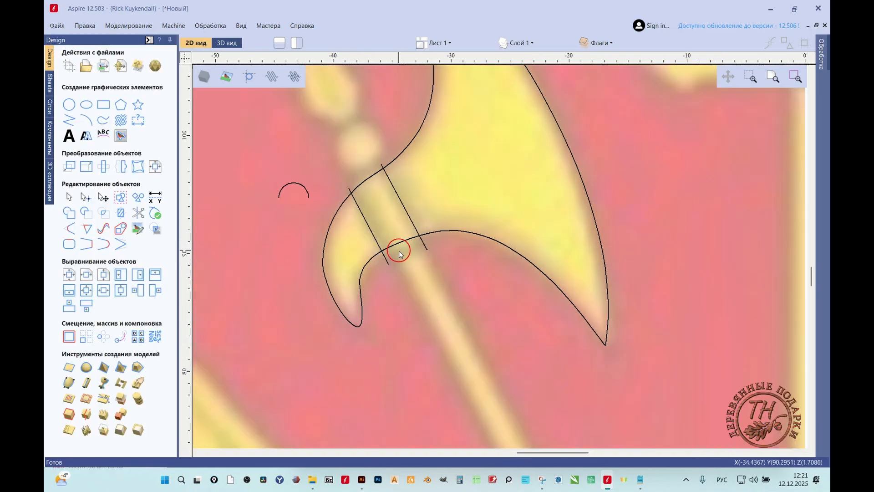
pyautogui.click(68, 120)
pyautogui.scroll(1, 428, 237)
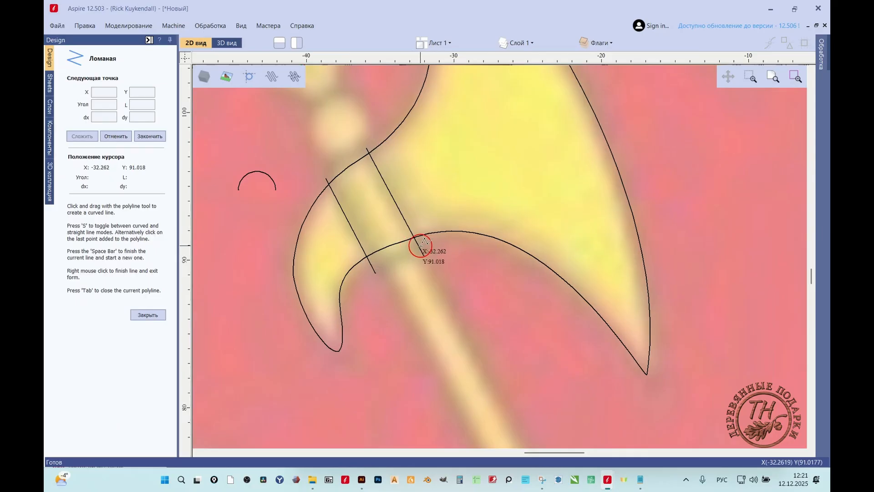
pyautogui.click(421, 245)
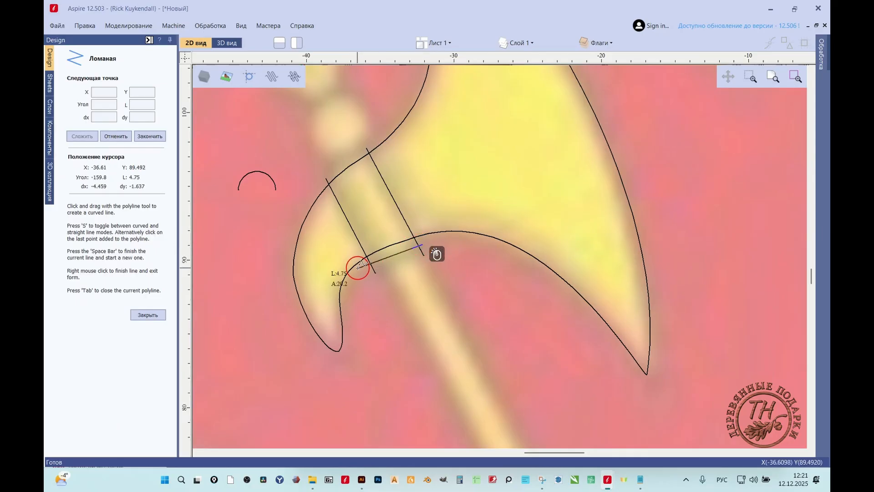
pyautogui.click(359, 266)
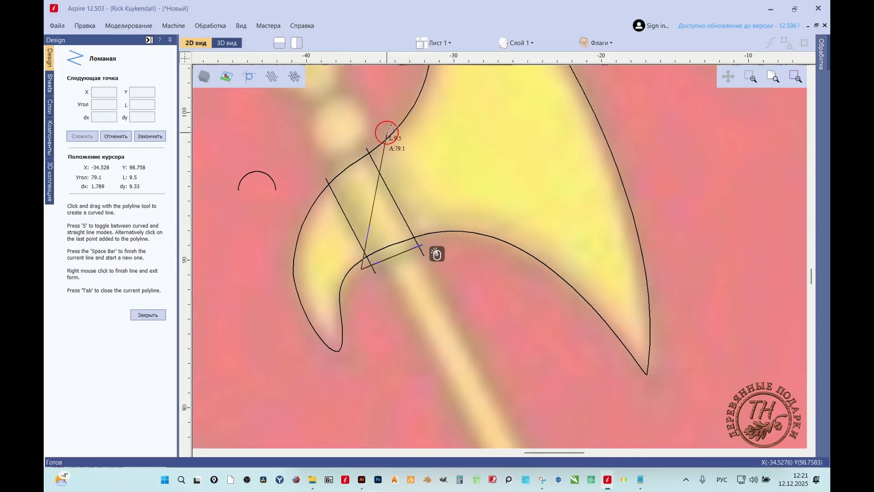
pyautogui.scroll(1, 363, 156)
pyautogui.press('space')
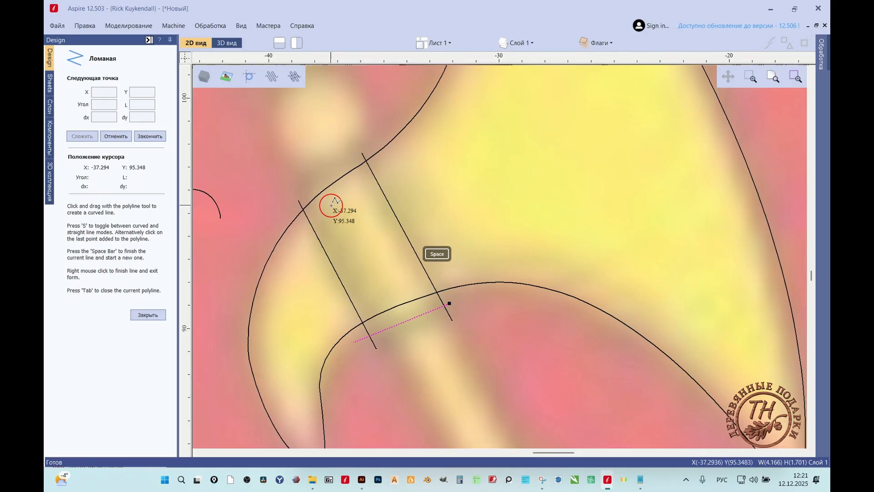
# - Draw another slanted line about 4 mm long across the upper ends of the two rails
pyautogui.click(296, 201)
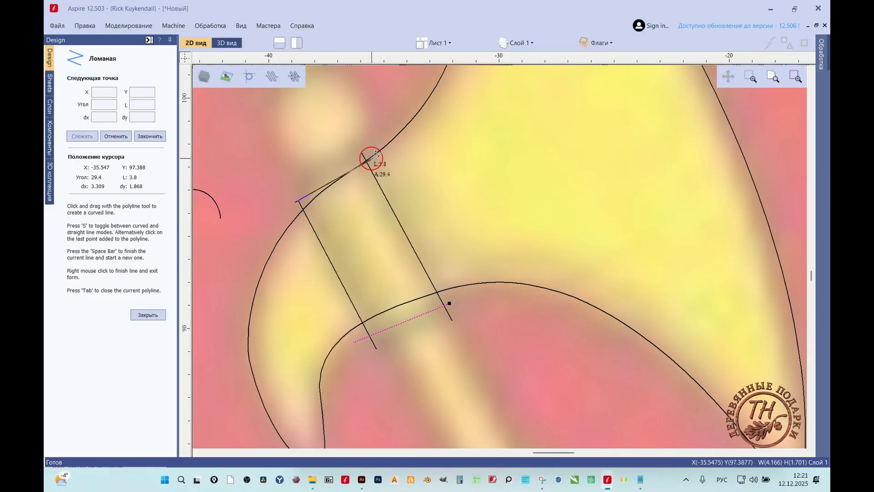
pyautogui.click(373, 158)
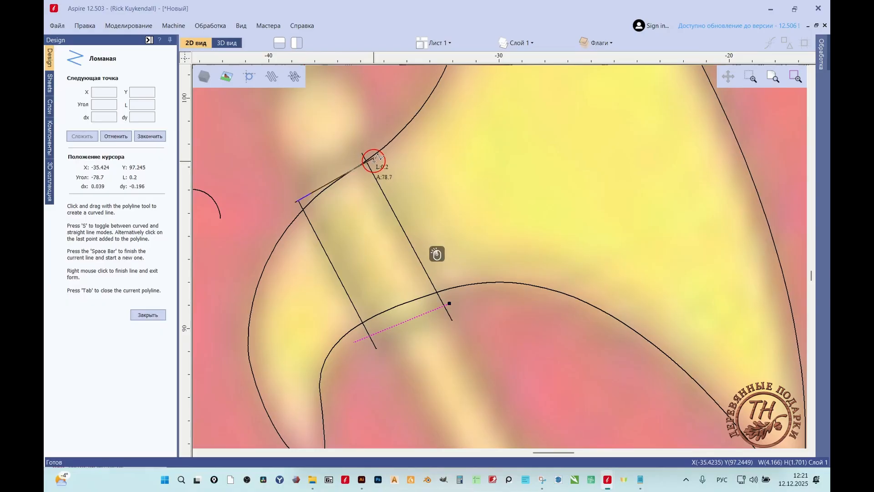
pyautogui.press('space')
pyautogui.scroll(-2, 258, 202)
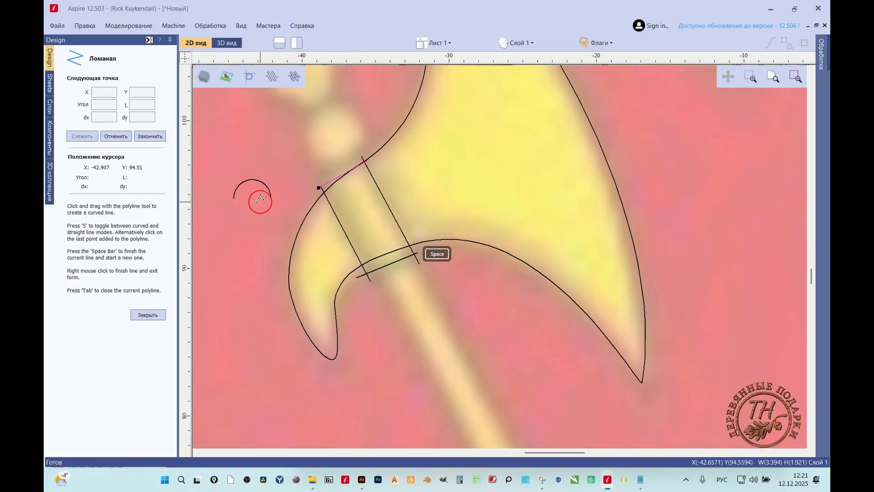
pyautogui.click(147, 314)
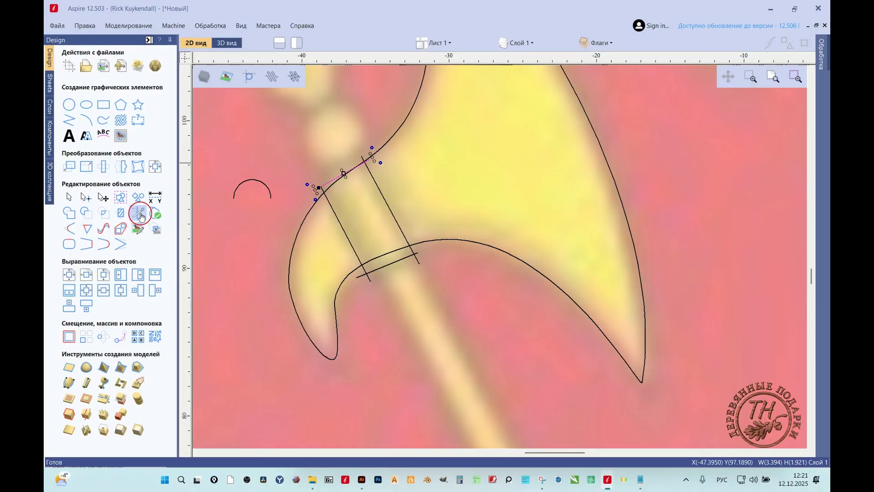
# - Trim the overhanging line ends at the corners of the socket outline, enabling automatic closing of the outer contour
pyautogui.click(138, 213)
pyautogui.scroll(2, 345, 188)
pyautogui.scroll(2, 304, 186)
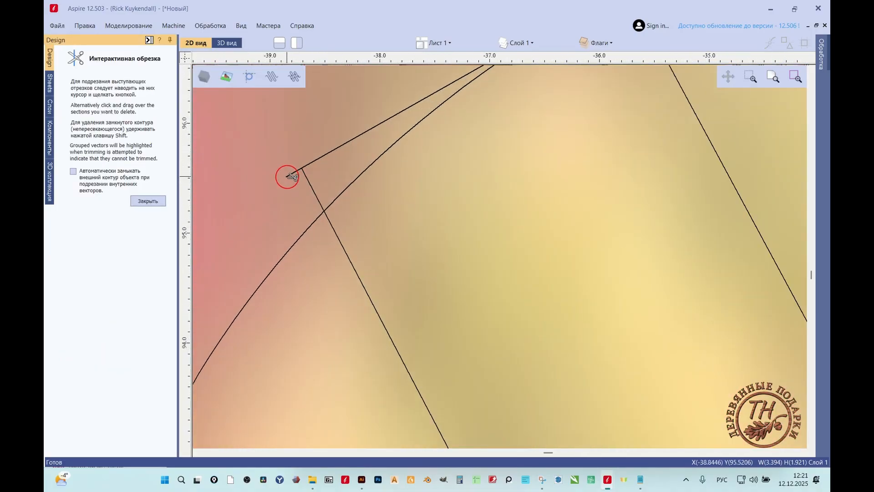
pyautogui.scroll(-1, 269, 199)
pyautogui.scroll(-2, 328, 169)
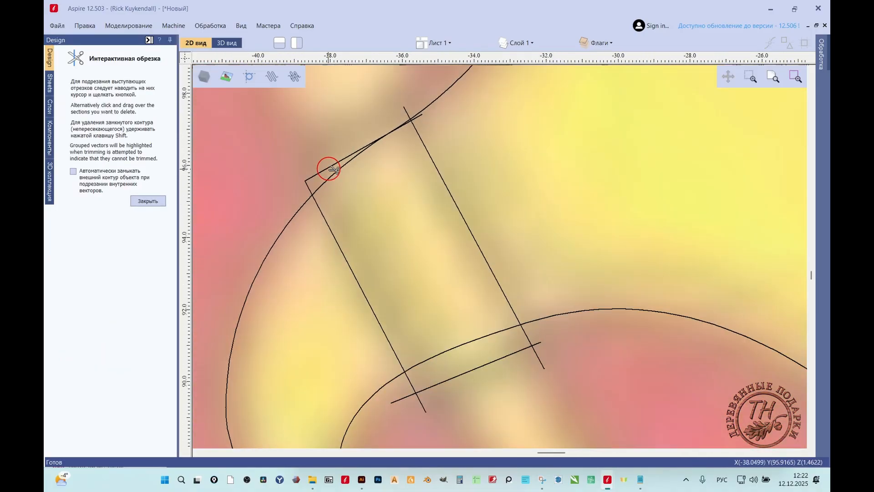
pyautogui.scroll(4, 417, 104)
pyautogui.click(374, 134)
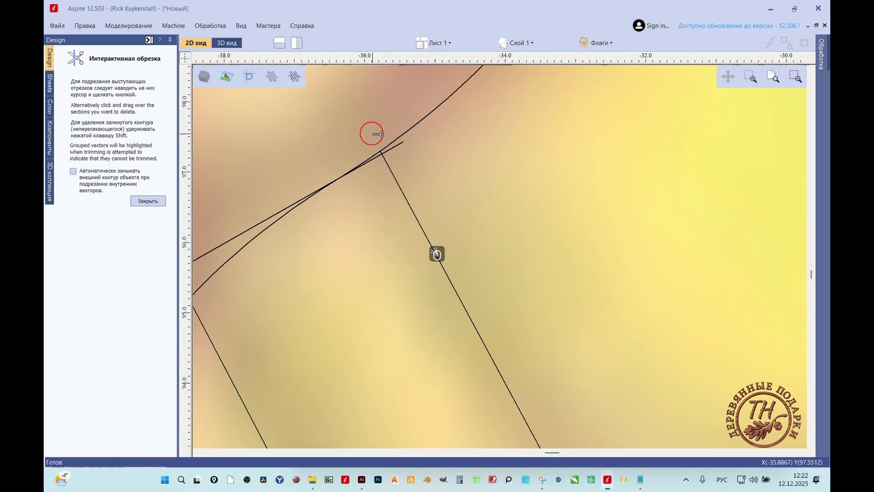
pyautogui.scroll(-3, 396, 149)
pyautogui.scroll(2, 414, 172)
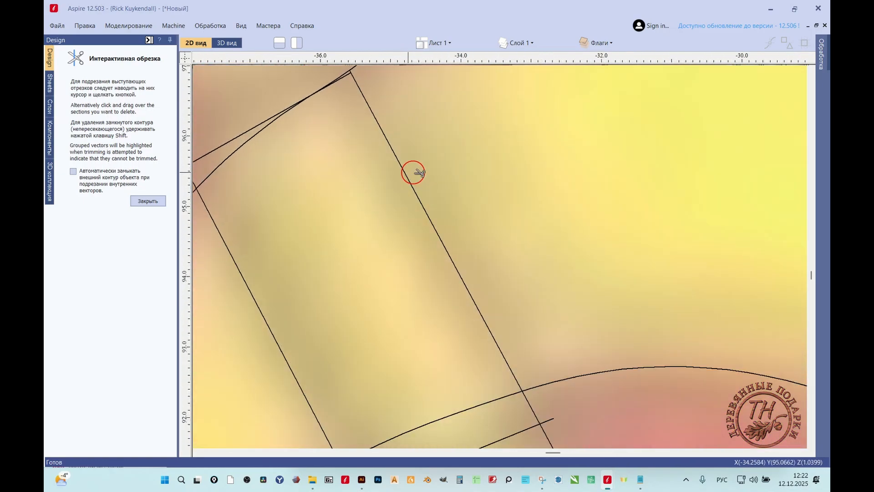
pyautogui.click(516, 318)
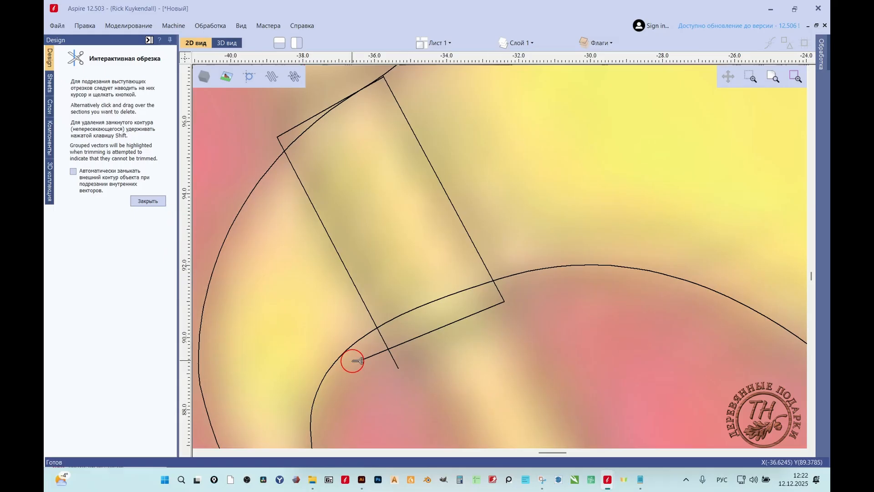
pyautogui.click(79, 181)
pyautogui.click(395, 363)
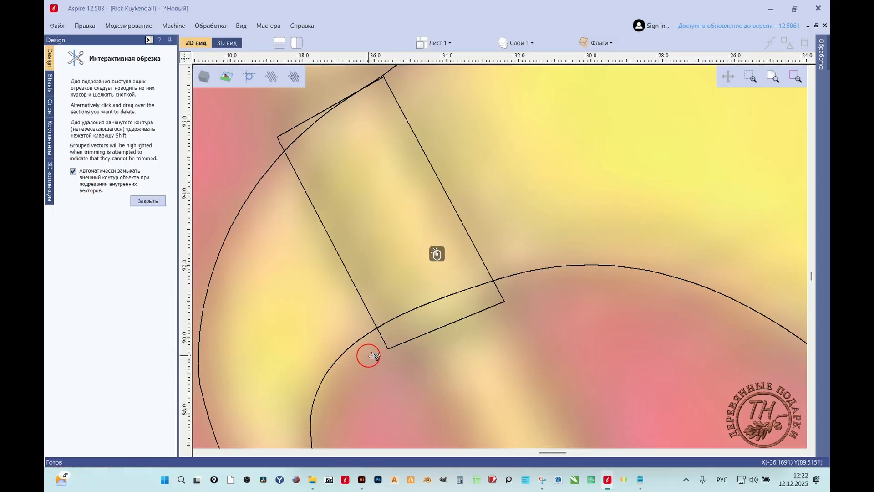
pyautogui.scroll(-3, 381, 227)
pyautogui.scroll(6, 313, 170)
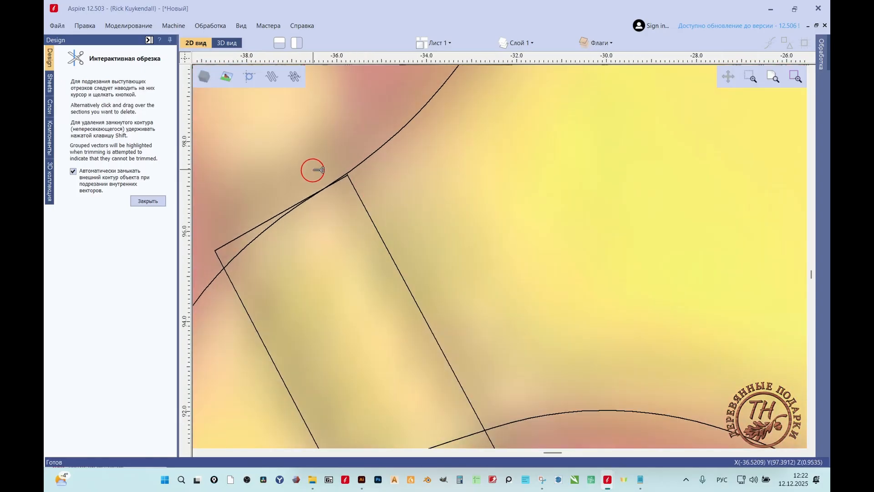
pyautogui.scroll(4, 380, 187)
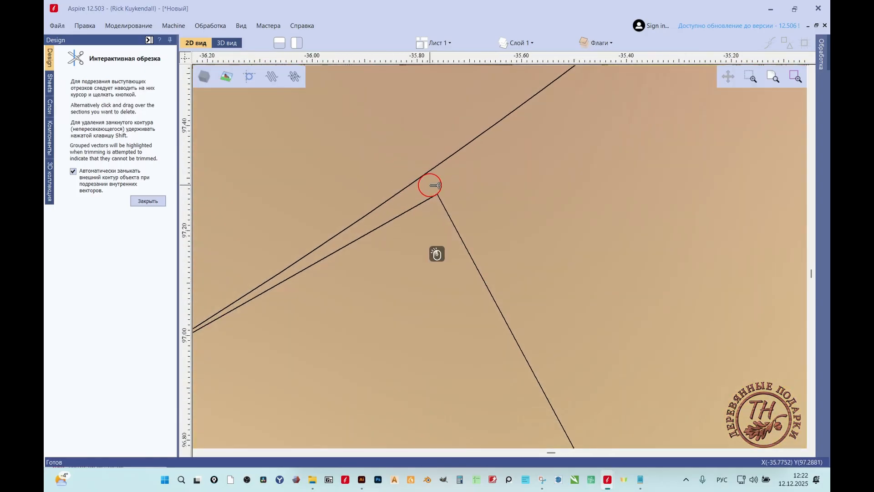
pyautogui.scroll(-2, 432, 145)
pyautogui.click(150, 203)
pyautogui.scroll(-1, 252, 92)
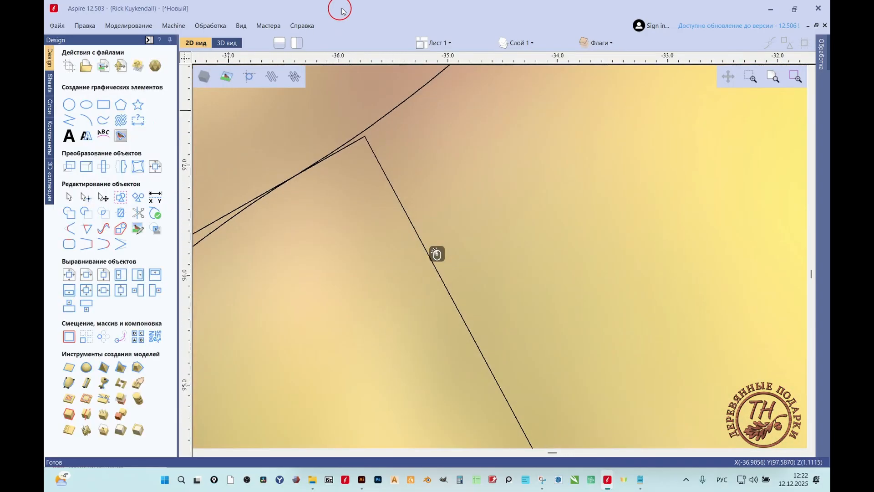
# - Examine the nodes of the trimmed four-sided socket contour, leaving the contour selected
pyautogui.scroll(-1, 346, 100)
pyautogui.scroll(-2, 282, 229)
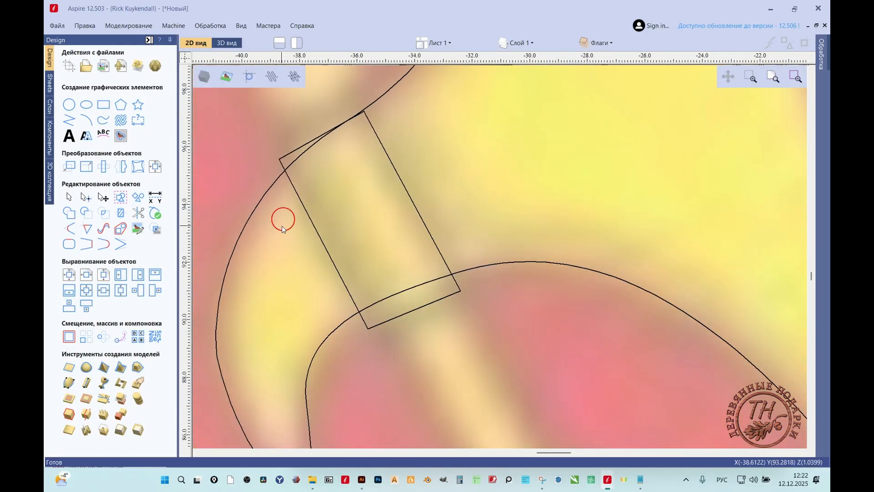
pyautogui.click(311, 223)
pyautogui.doubleClick(353, 298)
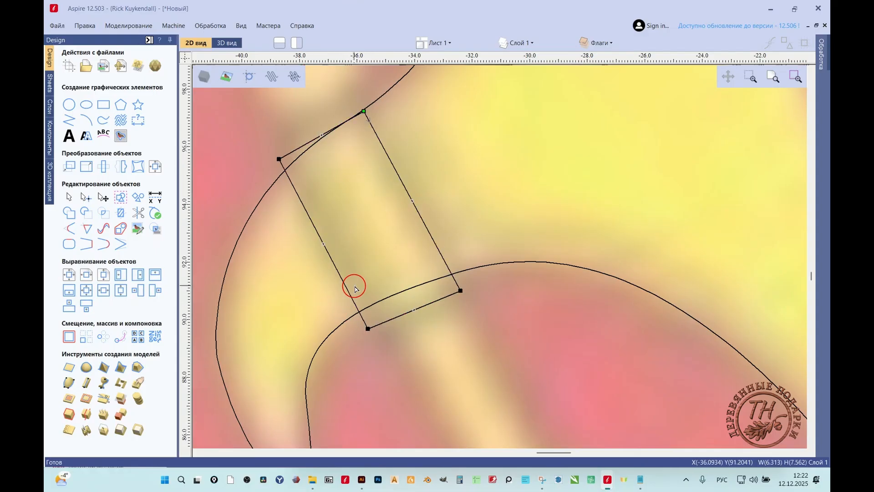
pyautogui.scroll(1, 351, 274)
pyautogui.scroll(1, 369, 255)
pyautogui.scroll(-1, 286, 284)
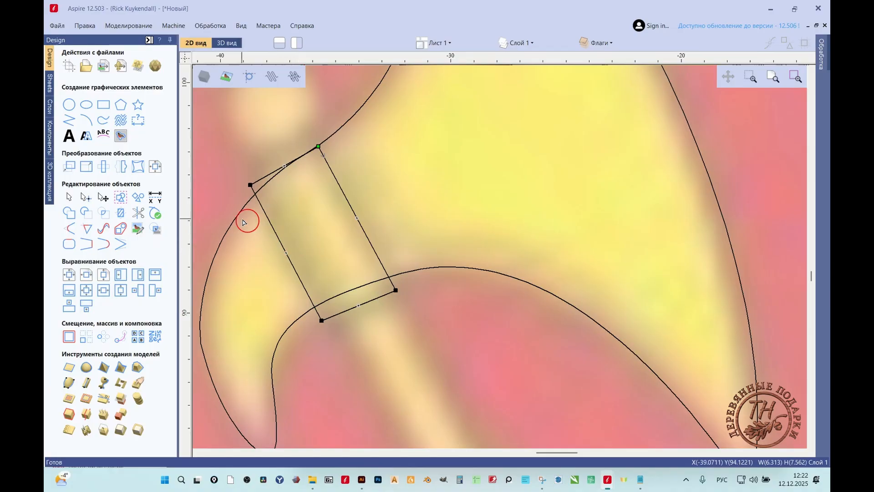
pyautogui.press('n')
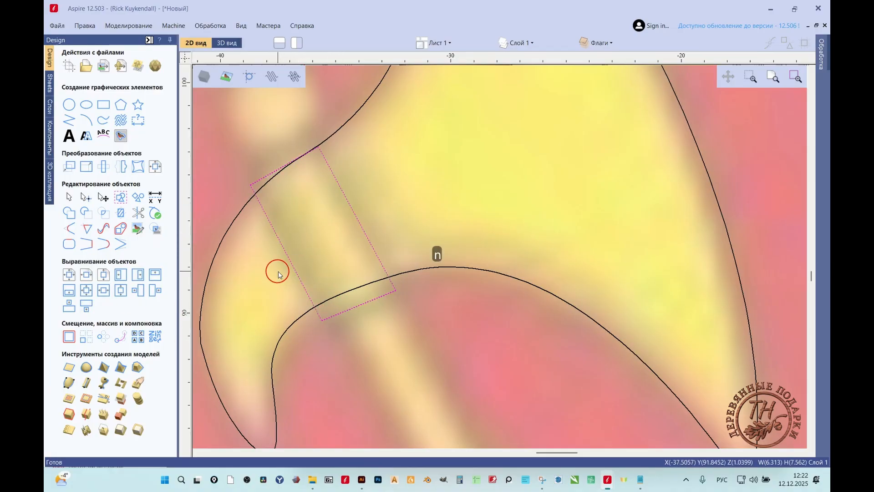
# - Select the swept socket component together with the contour and clear the part of the component outside it
pyautogui.click(225, 43)
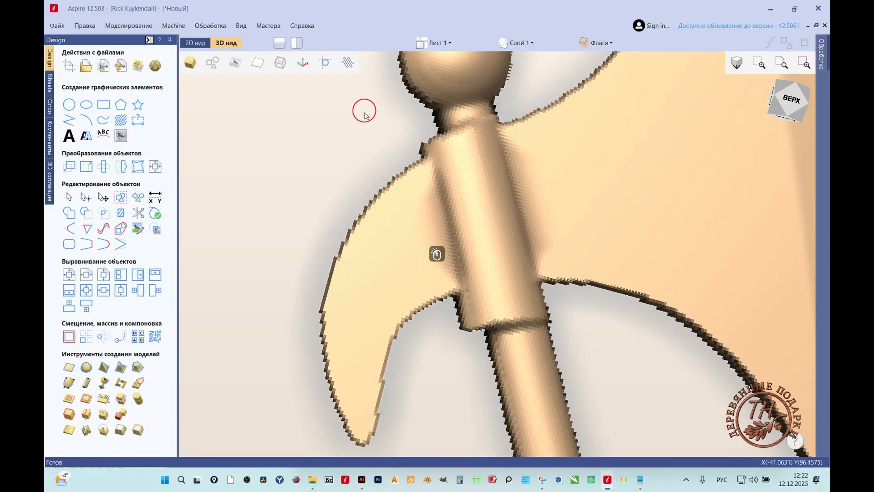
pyautogui.keyDown('shift'); pyautogui.click(490, 219); pyautogui.keyUp('shift')
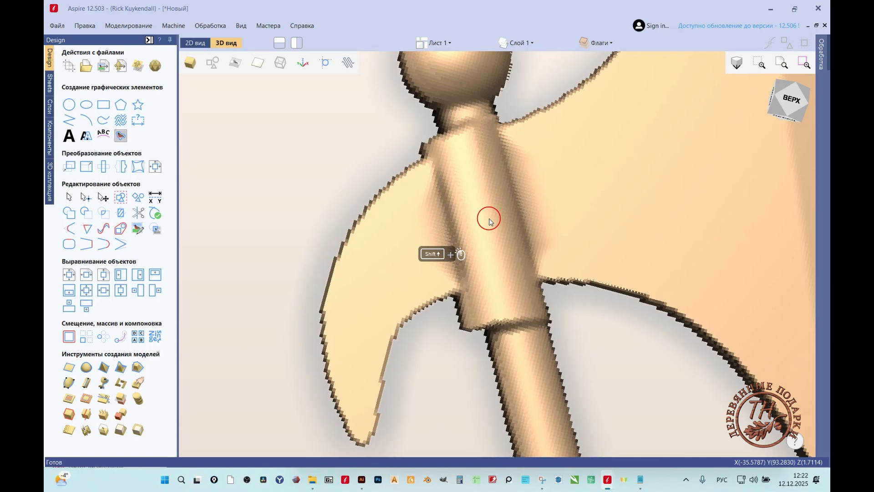
pyautogui.click(49, 141)
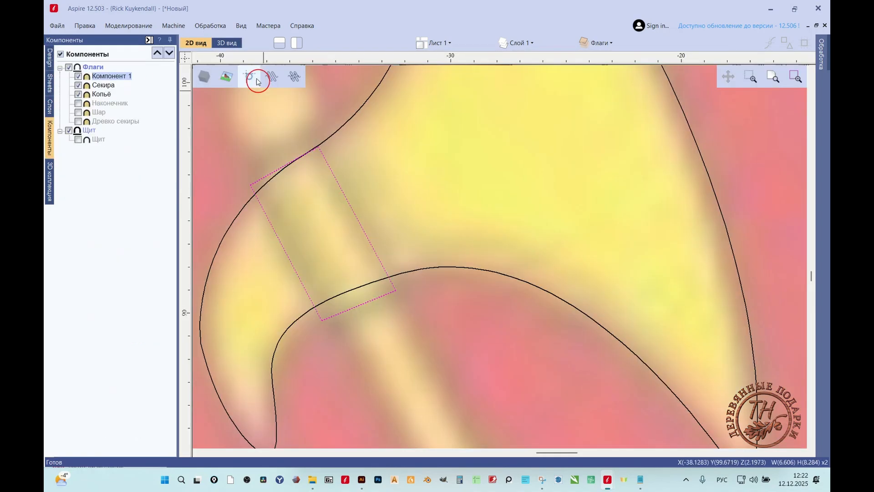
pyautogui.click(223, 43)
pyautogui.click(49, 61)
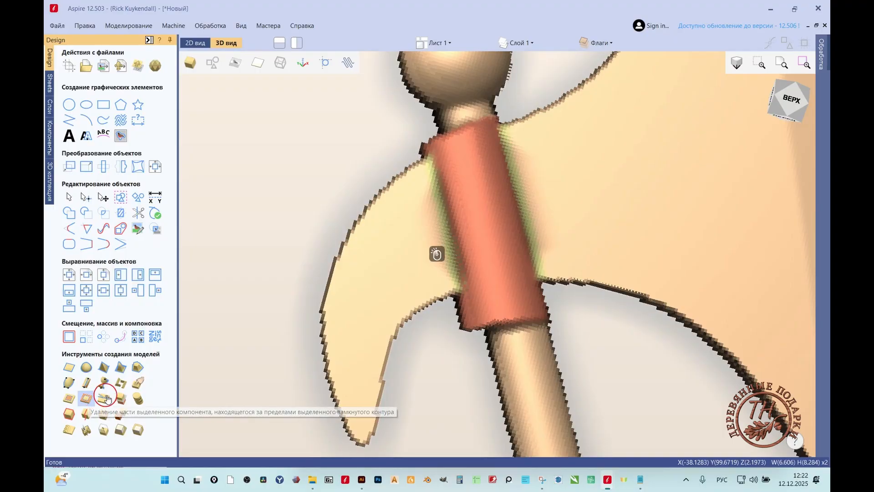
pyautogui.click(492, 366)
# - Smooth the socket's edges by sculpting with diameter 33, strength 3 and smoothness 99, with preservation of component boundaries turned off
pyautogui.scroll(1, 529, 338)
pyautogui.moveTo(528, 336); pyautogui.dragTo(509, 346)
pyautogui.scroll(-2, 509, 346)
pyautogui.scroll(-3, 497, 254)
pyautogui.scroll(1, 437, 250)
pyautogui.scroll(-2, 437, 250)
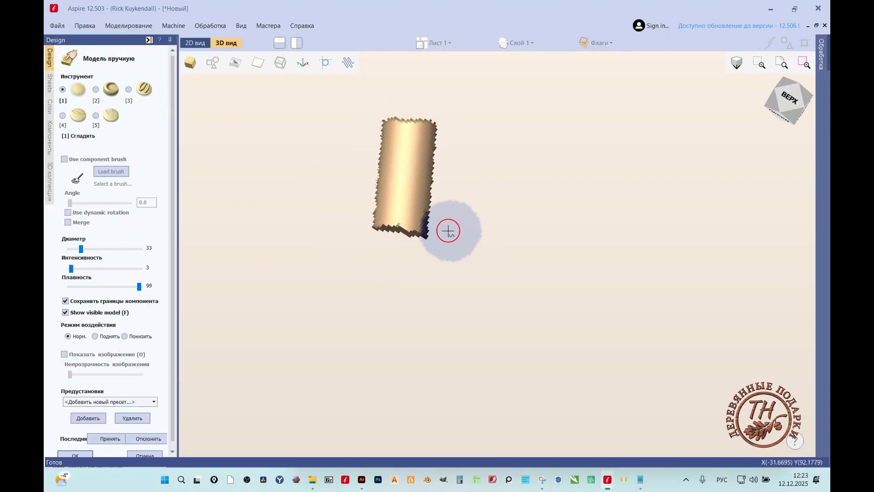
pyautogui.moveTo(438, 203); pyautogui.dragTo(441, 155)
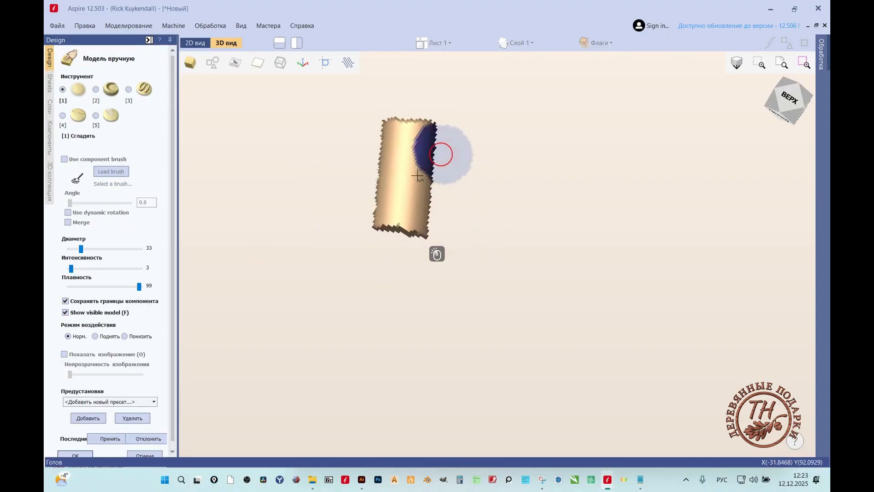
pyautogui.click(65, 301)
pyautogui.moveTo(438, 212)
pyautogui.mouseDown()
pyautogui.moveTo(433, 201)
pyautogui.moveTo(429, 219)
pyautogui.moveTo(448, 130)
pyautogui.moveTo(404, 127)
pyautogui.moveTo(383, 141)
pyautogui.moveTo(381, 228)
pyautogui.moveTo(419, 228)
pyautogui.moveTo(377, 131)
pyautogui.moveTo(426, 184)
pyautogui.moveTo(410, 251)
pyautogui.mouseUp()
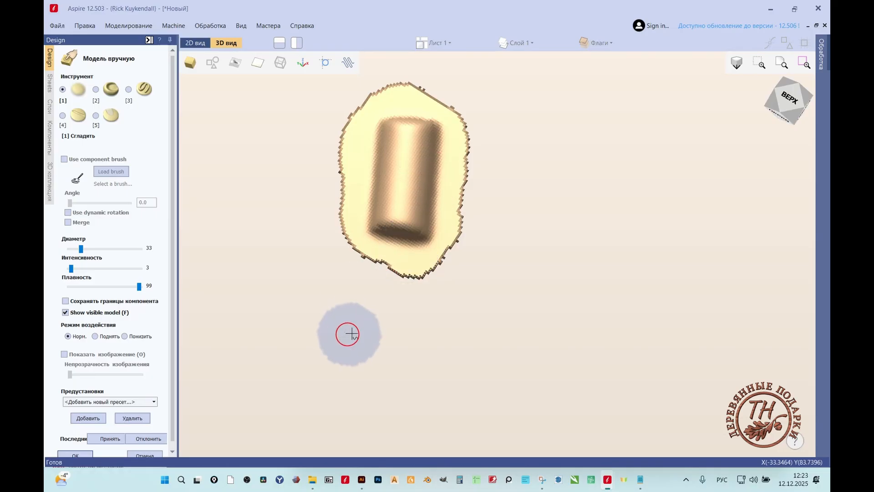
pyautogui.moveTo(351, 334)
pyautogui.mouseDown(button='right')
pyautogui.moveTo(404, 302)
pyautogui.moveTo(484, 166)
pyautogui.moveTo(361, 240)
pyautogui.moveTo(375, 322)
pyautogui.mouseUp(button='right')
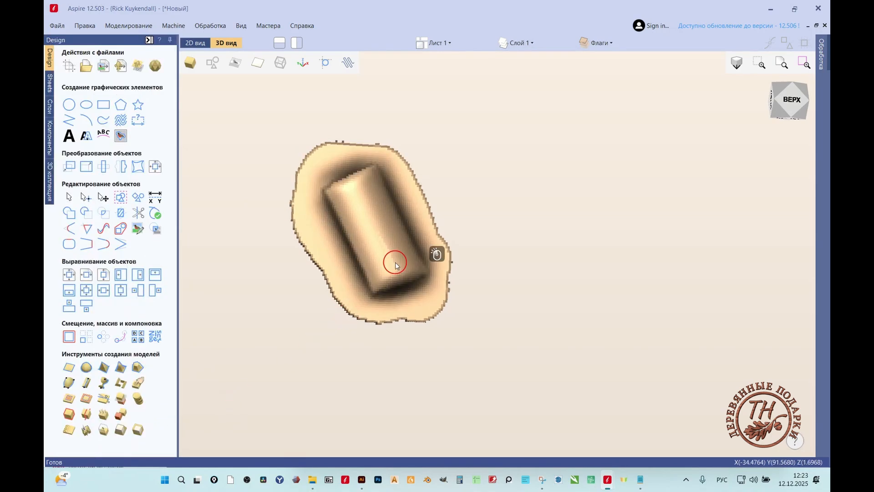
# - Set the smoothed socket's base height to -0.096 and delete the component below Z 0.0, with the remaining part lowered
pyautogui.click(395, 262)
pyautogui.click(406, 273)
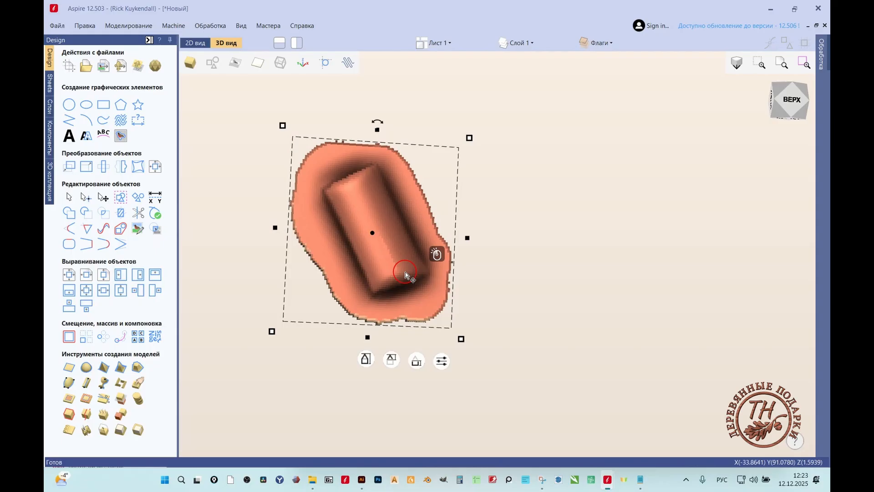
pyautogui.click(417, 363)
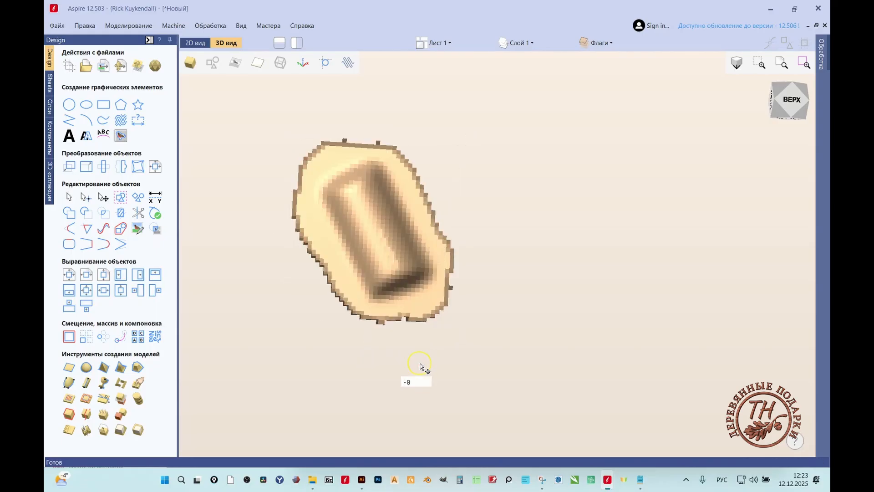
pyautogui.click(415, 365)
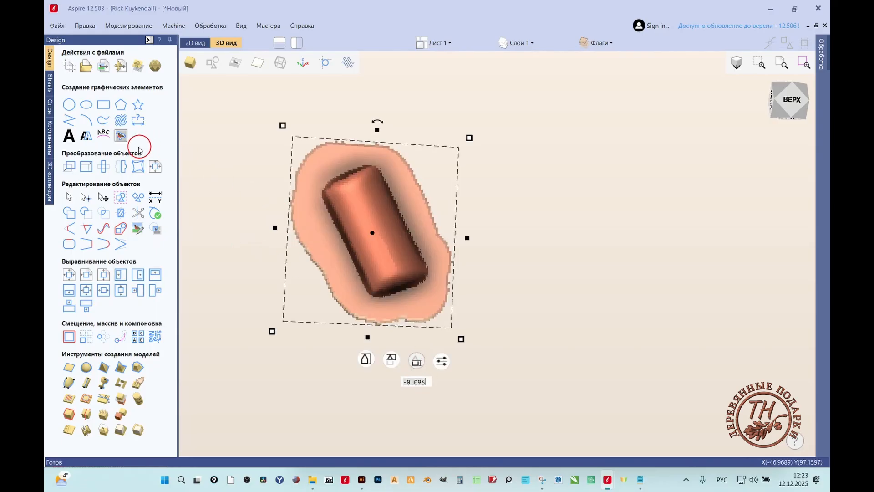
pyautogui.click(131, 410)
pyautogui.click(91, 175)
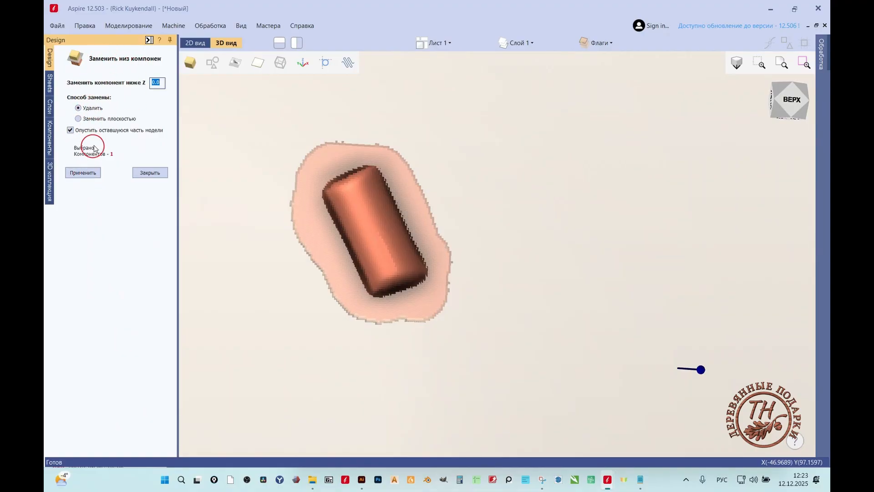
# - Hide the socket component (Компонент 1) and show the axe component (Секира), leaving the axe selected
pyautogui.click(157, 177)
pyautogui.moveTo(454, 302); pyautogui.dragTo(211, 160)
pyautogui.click(50, 147)
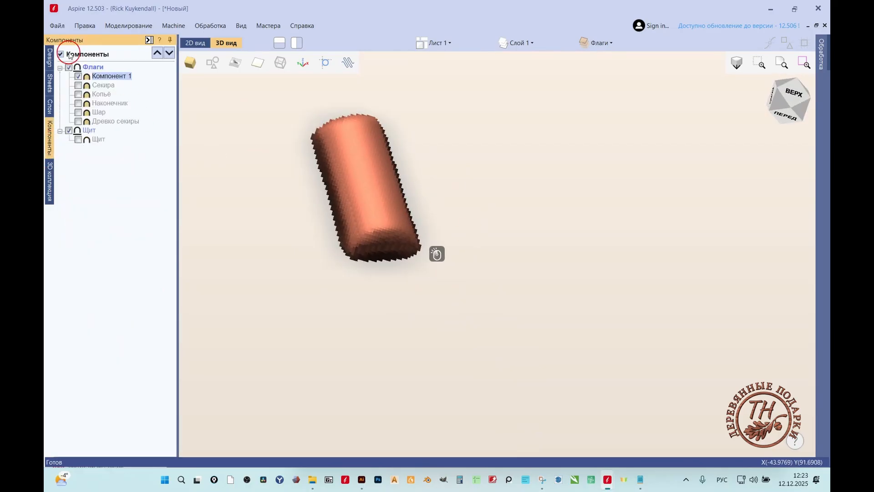
pyautogui.click(79, 86)
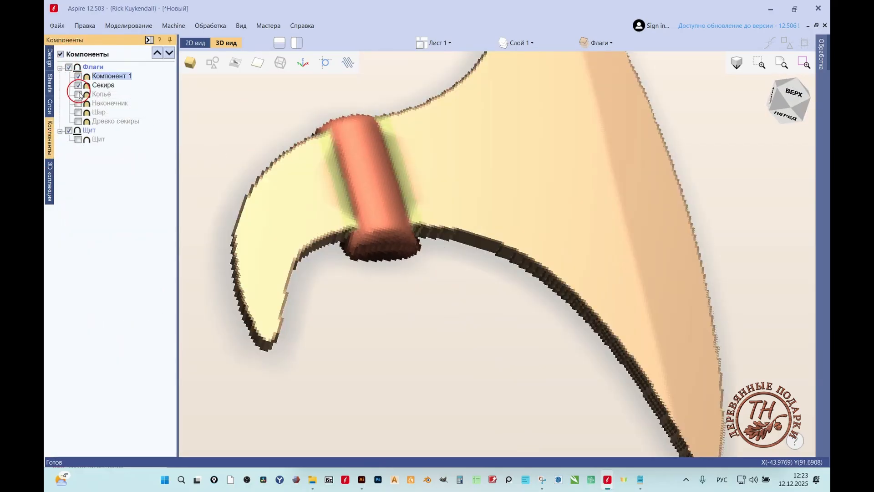
pyautogui.click(436, 251)
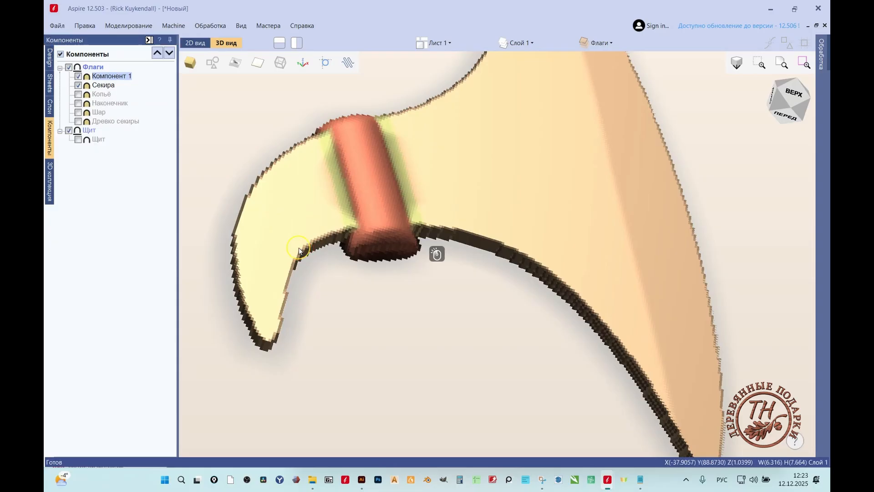
pyautogui.click(79, 76)
pyautogui.scroll(-3, 290, 231)
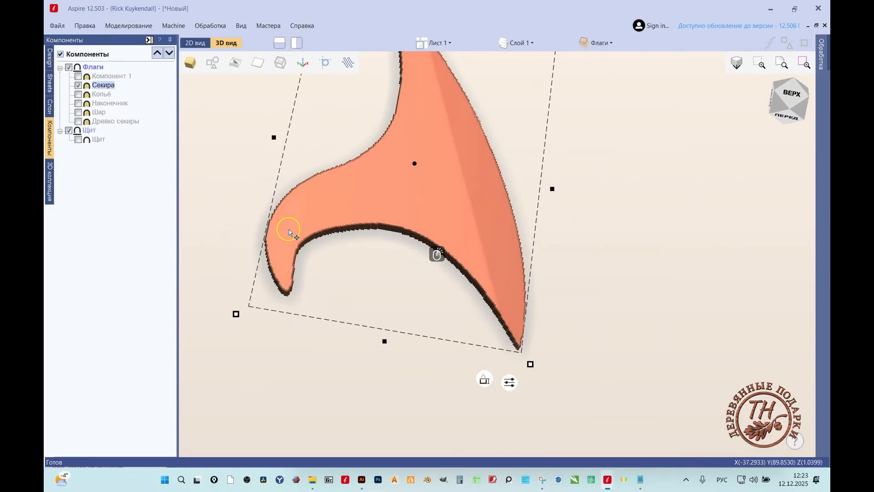
# - Bake the axe component for sculpting, turn off preservation of component boundaries, and smooth its lower edge with diameter 33, strength 3 and smoothness 99
pyautogui.click(49, 56)
pyautogui.click(117, 199)
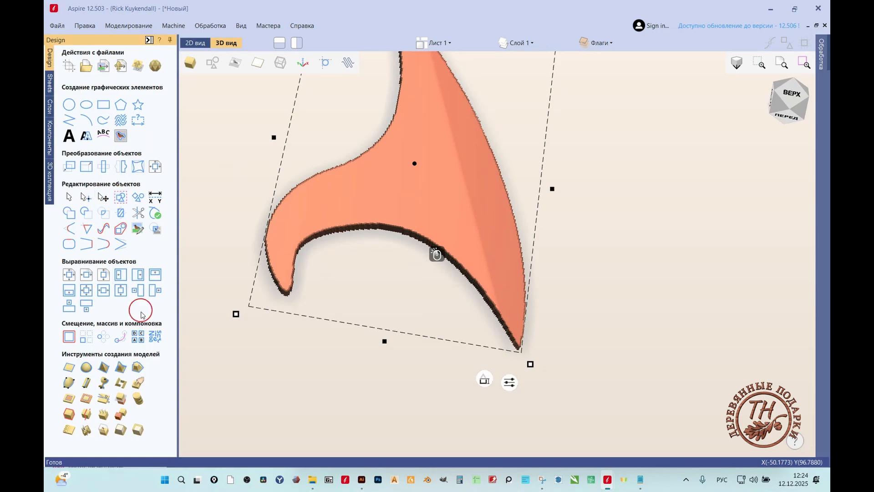
pyautogui.click(138, 383)
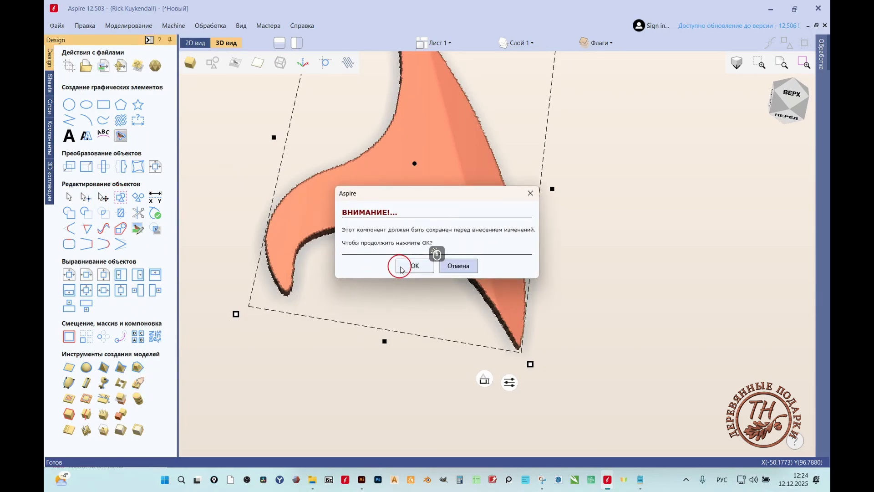
pyautogui.click(415, 267)
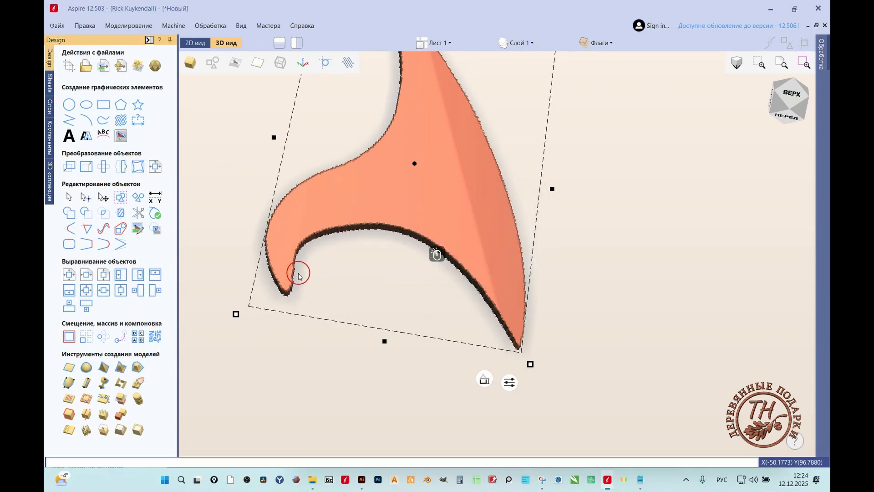
pyautogui.scroll(2, 322, 283)
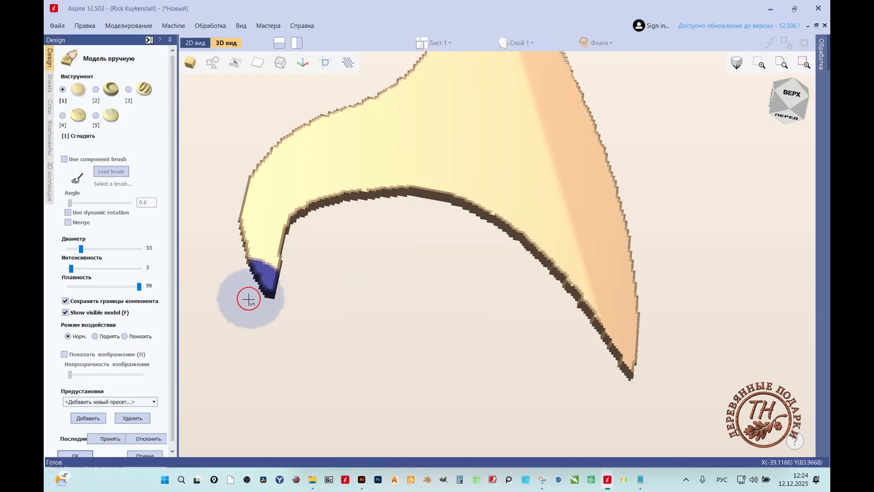
pyautogui.moveTo(205, 303)
pyautogui.mouseDown(button='middle')
pyautogui.moveTo(262, 298)
pyautogui.moveTo(288, 267)
pyautogui.mouseUp(button='middle')
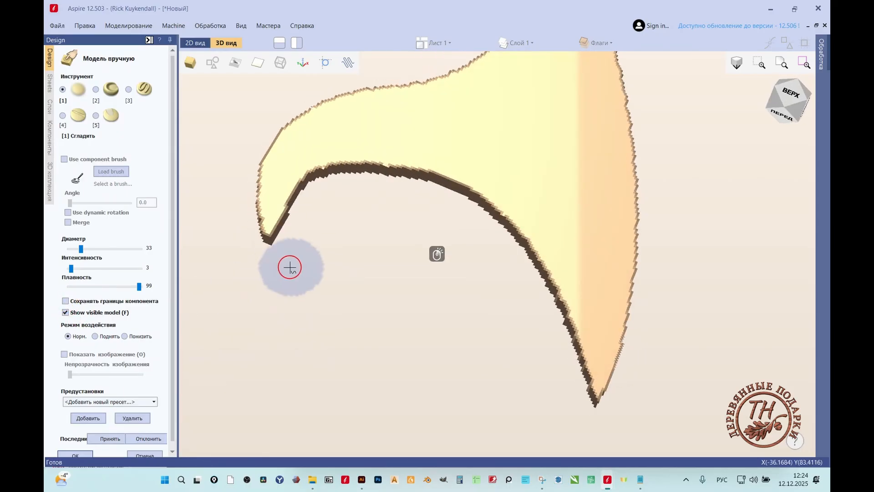
pyautogui.moveTo(288, 267)
pyautogui.mouseDown()
pyautogui.moveTo(284, 250)
pyautogui.moveTo(310, 200)
pyautogui.moveTo(382, 176)
pyautogui.moveTo(462, 203)
pyautogui.moveTo(527, 279)
pyautogui.moveTo(581, 400)
pyautogui.moveTo(632, 323)
pyautogui.moveTo(649, 197)
pyautogui.moveTo(628, 74)
pyautogui.mouseUp()
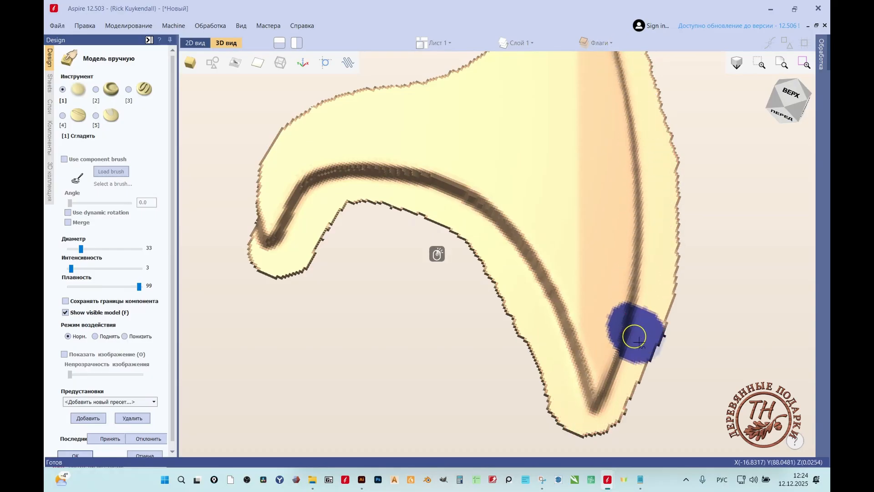
# - Smooth the remaining edges of the axe, including the hook and the upper tip, and accept the sculpted result
pyautogui.moveTo(635, 336)
pyautogui.mouseDown(button='middle')
pyautogui.moveTo(560, 351)
pyautogui.moveTo(239, 300)
pyautogui.mouseUp(button='middle')
pyautogui.moveTo(238, 299)
pyautogui.mouseDown()
pyautogui.moveTo(253, 299)
pyautogui.moveTo(256, 179)
pyautogui.moveTo(324, 94)
pyautogui.moveTo(386, 69)
pyautogui.mouseUp()
pyautogui.scroll(-5, 263, 380)
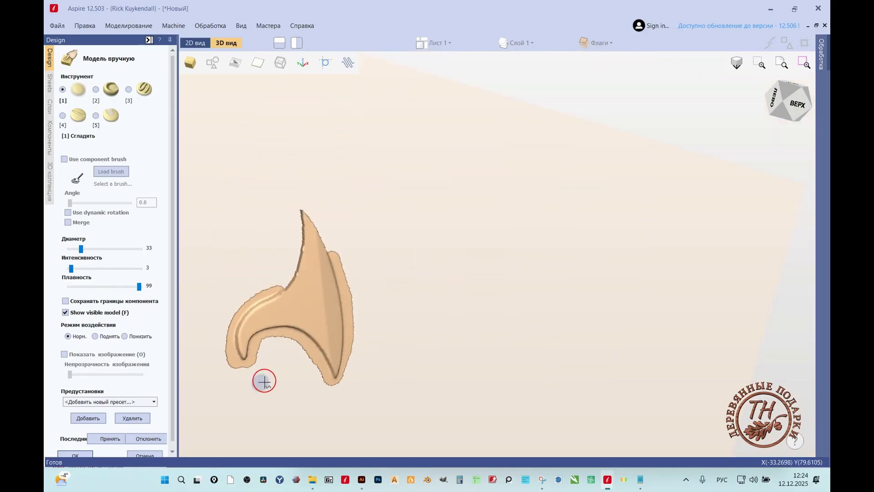
pyautogui.scroll(3, 285, 282)
pyautogui.moveTo(285, 283)
pyautogui.mouseDown()
pyautogui.moveTo(307, 300)
pyautogui.moveTo(347, 240)
pyautogui.moveTo(362, 136)
pyautogui.moveTo(391, 195)
pyautogui.moveTo(412, 273)
pyautogui.moveTo(374, 152)
pyautogui.moveTo(347, 155)
pyautogui.moveTo(342, 239)
pyautogui.moveTo(354, 193)
pyautogui.moveTo(320, 289)
pyautogui.moveTo(363, 182)
pyautogui.moveTo(300, 307)
pyautogui.moveTo(197, 402)
pyautogui.moveTo(230, 443)
pyautogui.moveTo(230, 369)
pyautogui.moveTo(224, 422)
pyautogui.moveTo(260, 396)
pyautogui.moveTo(327, 373)
pyautogui.moveTo(371, 417)
pyautogui.moveTo(338, 392)
pyautogui.moveTo(300, 286)
pyautogui.mouseUp()
pyautogui.scroll(-4, 326, 351)
pyautogui.scroll(3, 367, 411)
pyautogui.moveTo(312, 201)
pyautogui.mouseDown()
pyautogui.moveTo(308, 135)
pyautogui.moveTo(295, 117)
pyautogui.moveTo(313, 149)
pyautogui.moveTo(306, 256)
pyautogui.moveTo(369, 159)
pyautogui.moveTo(348, 205)
pyautogui.mouseUp()
pyautogui.scroll(-3, 390, 313)
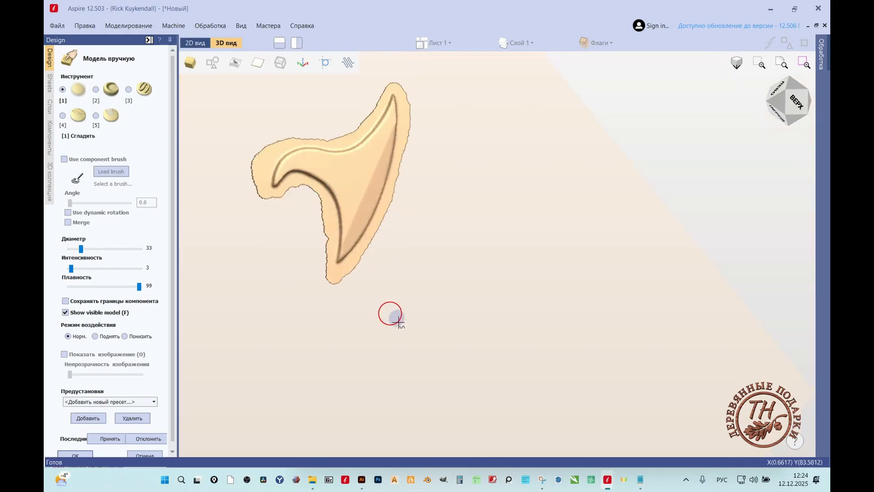
pyautogui.moveTo(390, 312)
pyautogui.mouseDown()
pyautogui.moveTo(409, 255)
pyautogui.moveTo(340, 313)
pyautogui.mouseUp()
pyautogui.moveTo(339, 313); pyautogui.dragTo(228, 353, button='middle')
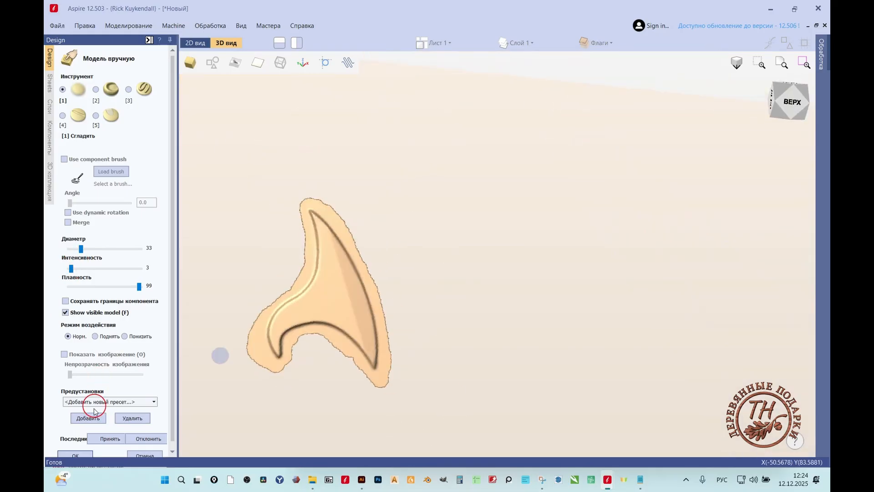
pyautogui.click(76, 456)
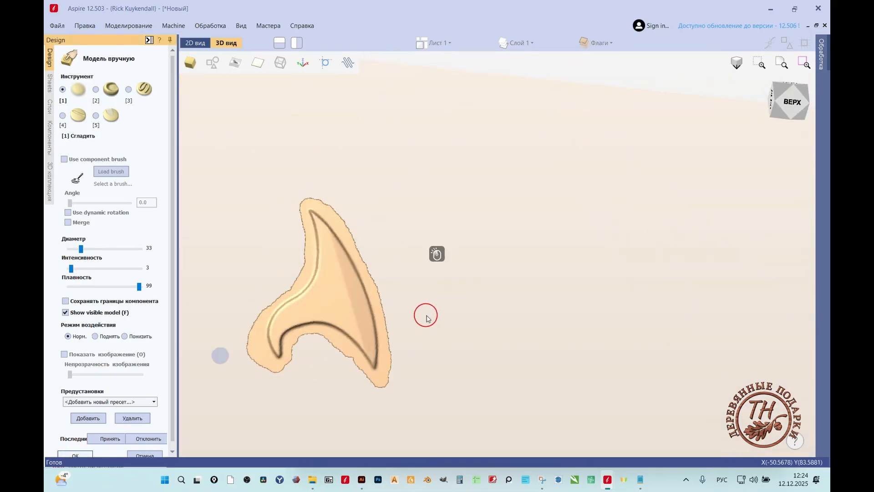
# - Set the smoothed axe component's base height to -0.53
pyautogui.doubleClick(352, 321)
pyautogui.moveTo(354, 321); pyautogui.dragTo(311, 225)
pyautogui.click(330, 247)
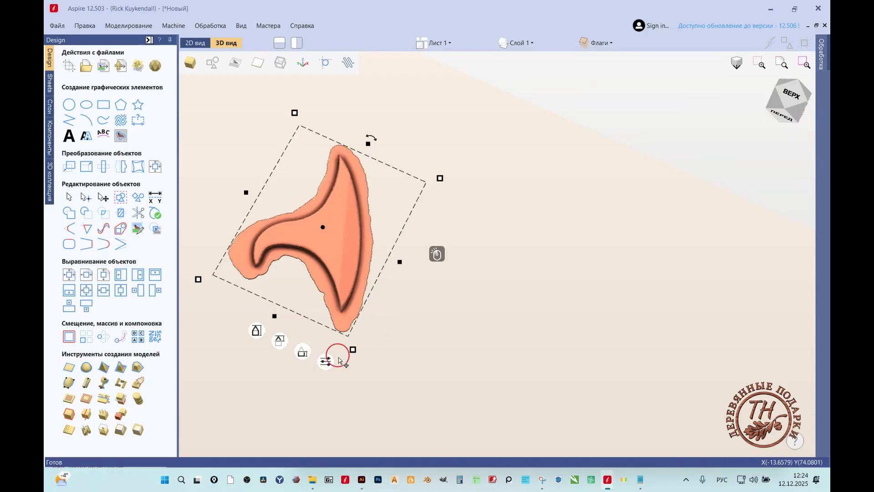
pyautogui.moveTo(339, 361); pyautogui.dragTo(306, 360)
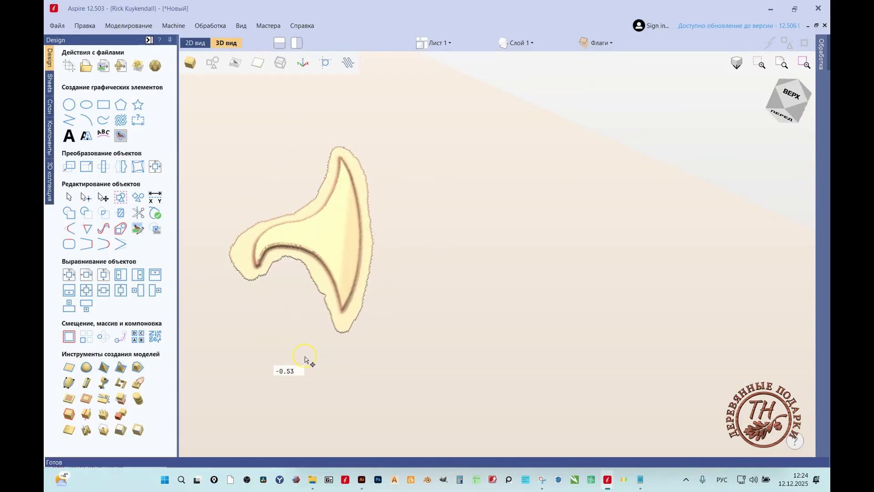
pyautogui.click(304, 275)
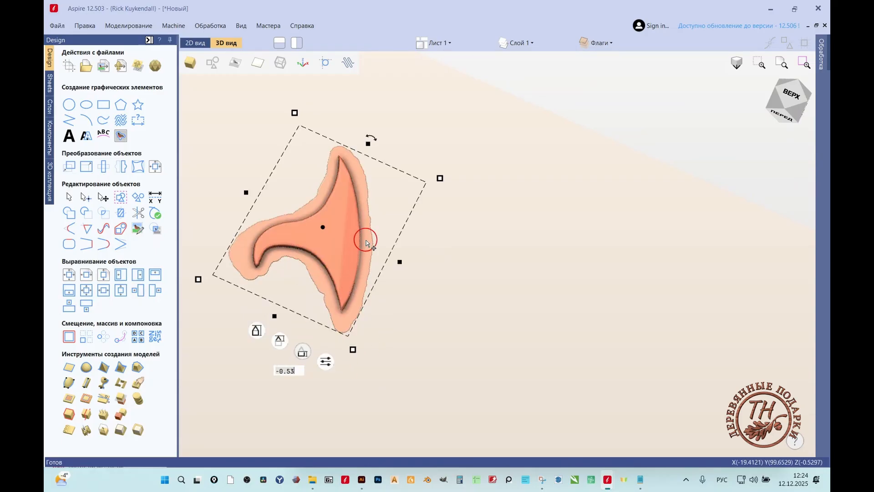
pyautogui.moveTo(366, 243); pyautogui.dragTo(377, 222)
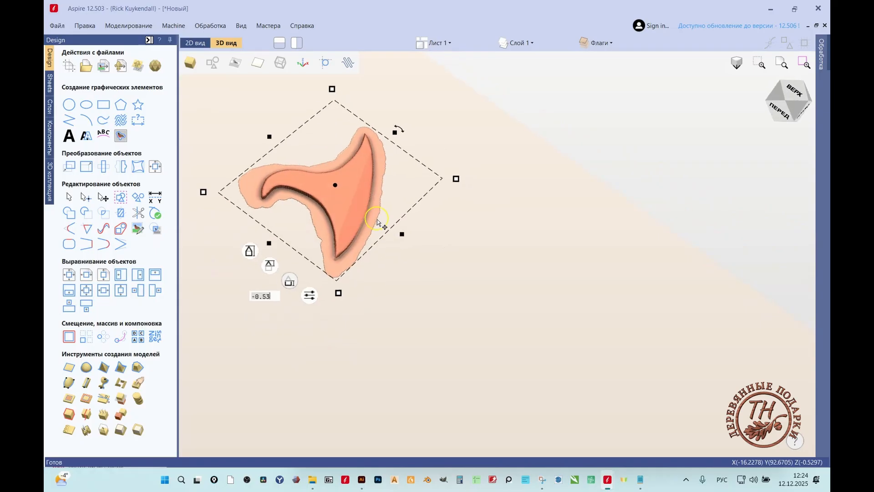
# - Delete the axe component below Z 0.0, with the remaining part of the model lowered
pyautogui.click(147, 404)
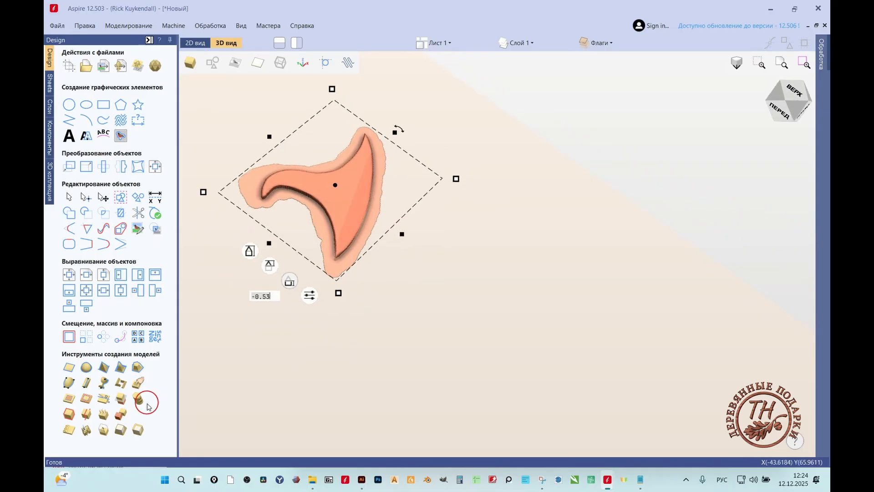
pyautogui.click(121, 400)
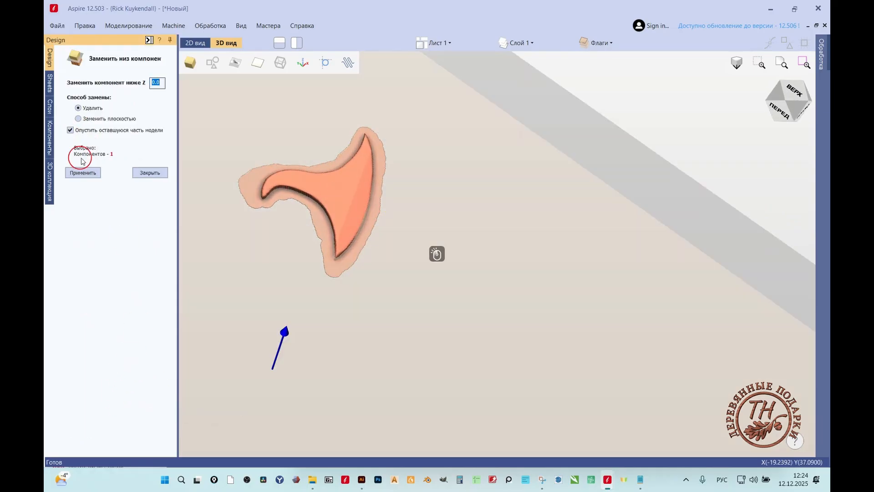
pyautogui.click(89, 177)
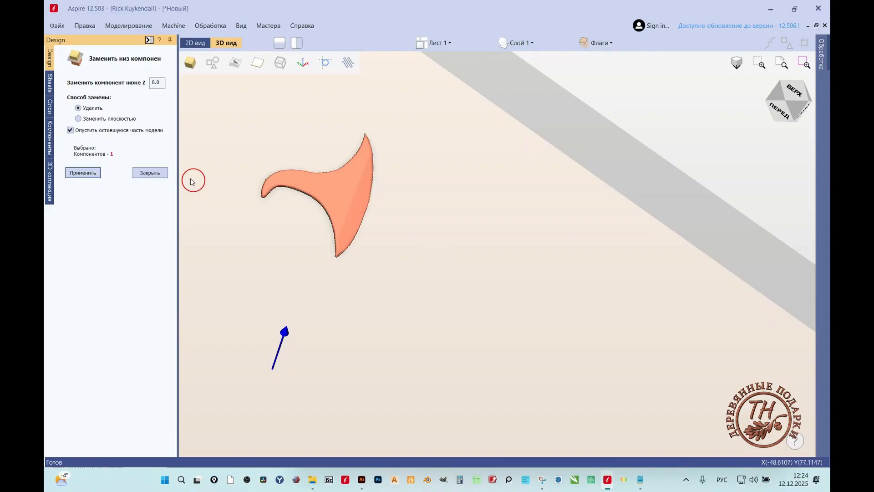
pyautogui.click(149, 172)
# - Set the trimmed axe component's shape height to 0.608
pyautogui.moveTo(367, 244); pyautogui.dragTo(368, 131)
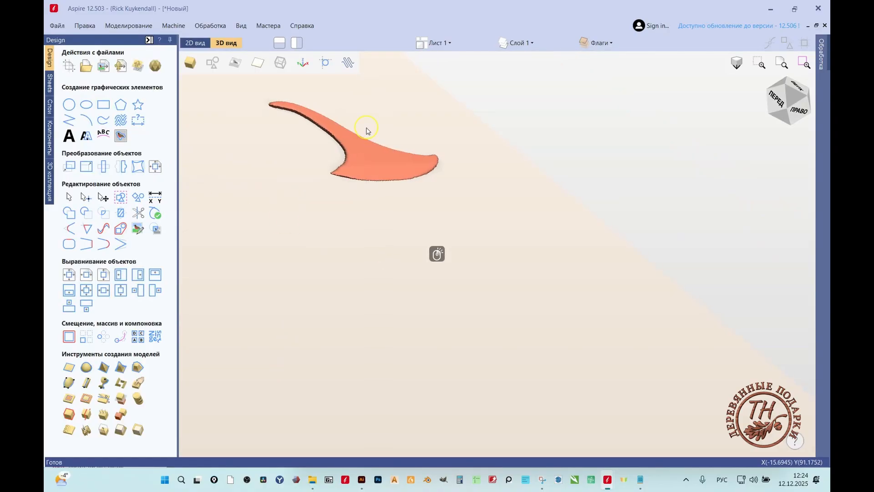
pyautogui.moveTo(368, 131); pyautogui.dragTo(350, 168, button='right')
pyautogui.click(349, 168)
pyautogui.scroll(5, 288, 210)
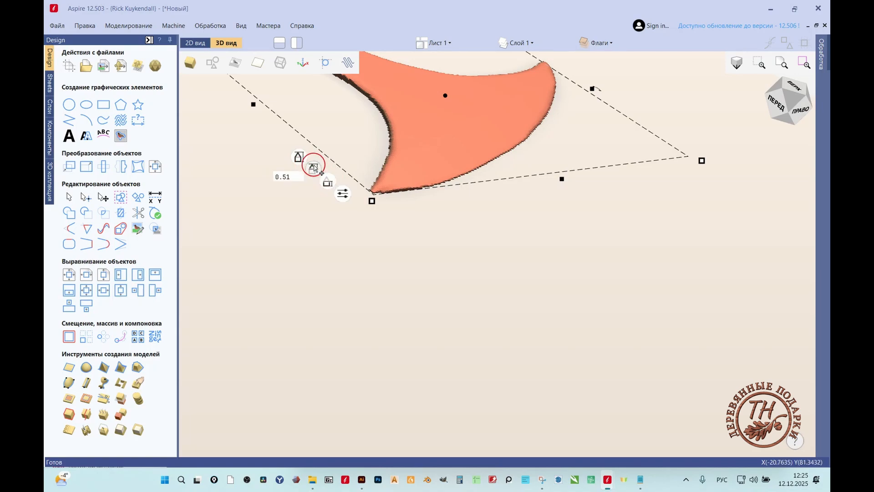
pyautogui.moveTo(313, 166); pyautogui.dragTo(313, 166)
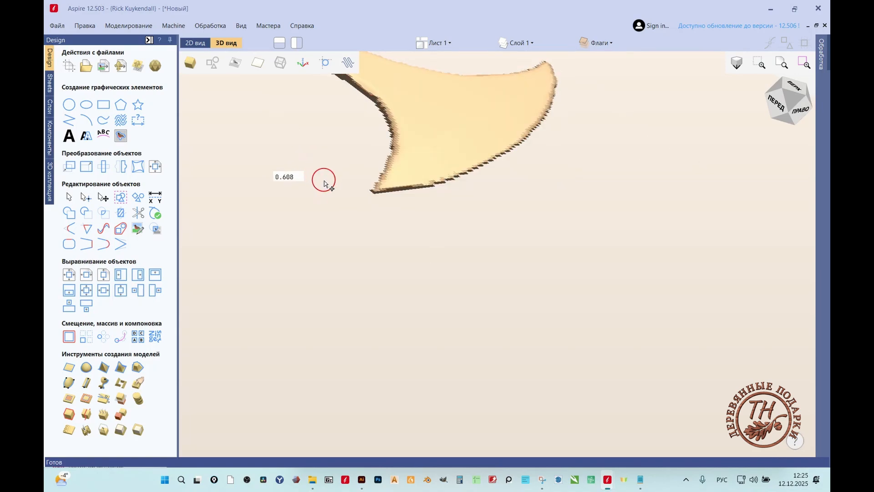
pyautogui.moveTo(322, 243); pyautogui.dragTo(495, 319)
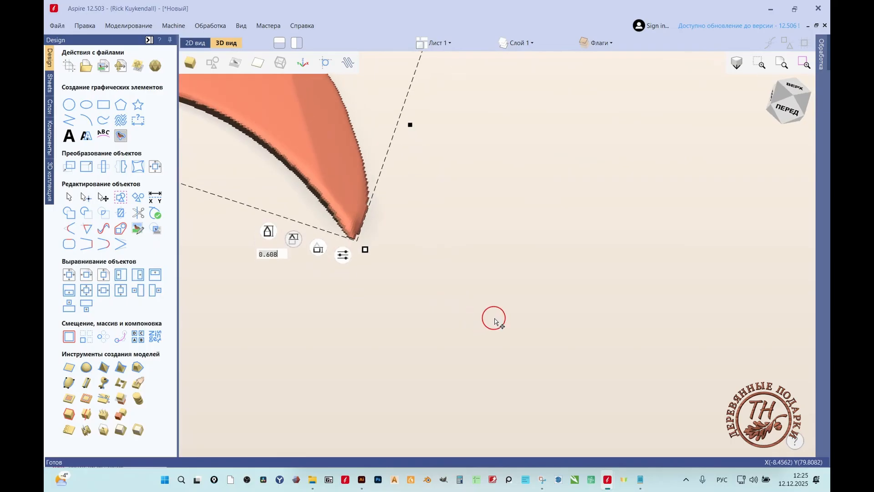
pyautogui.scroll(-4, 528, 310)
pyautogui.moveTo(314, 218); pyautogui.dragTo(422, 310)
pyautogui.scroll(-3, 413, 269)
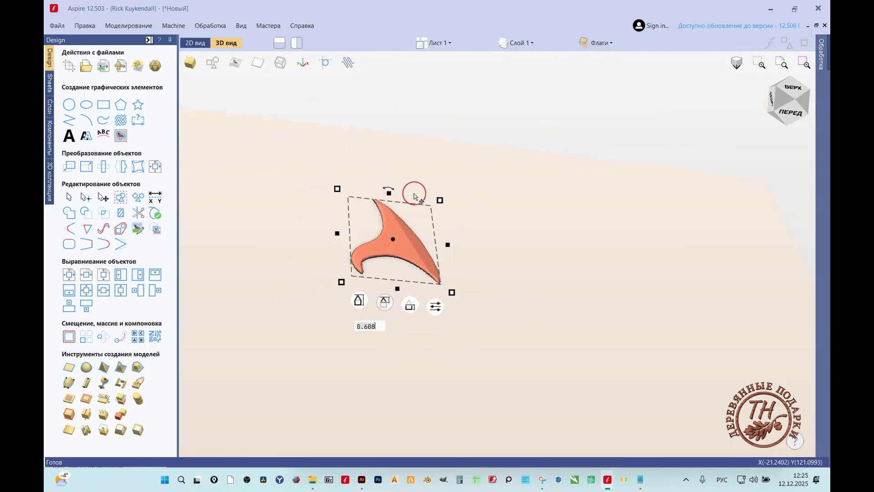
# - Show the spear (Копьё) and the socket (Компонент 1) together with the axe
pyautogui.click(53, 138)
pyautogui.click(78, 94)
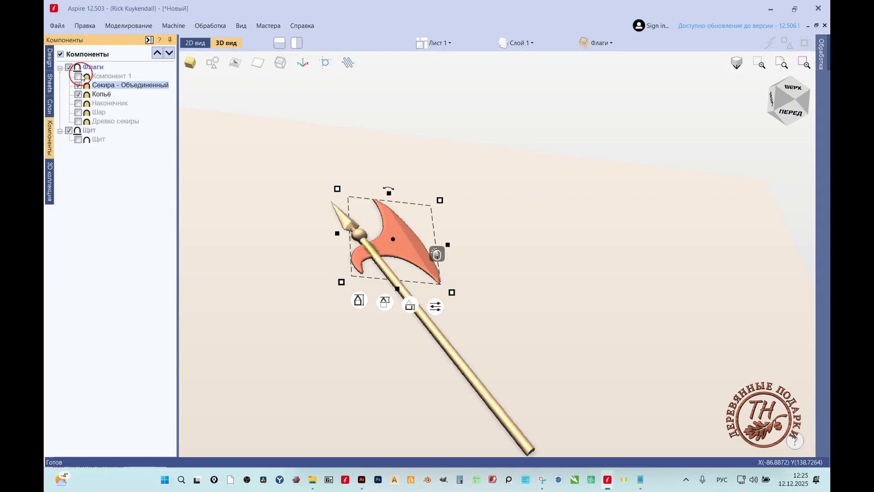
pyautogui.moveTo(397, 264); pyautogui.dragTo(322, 289)
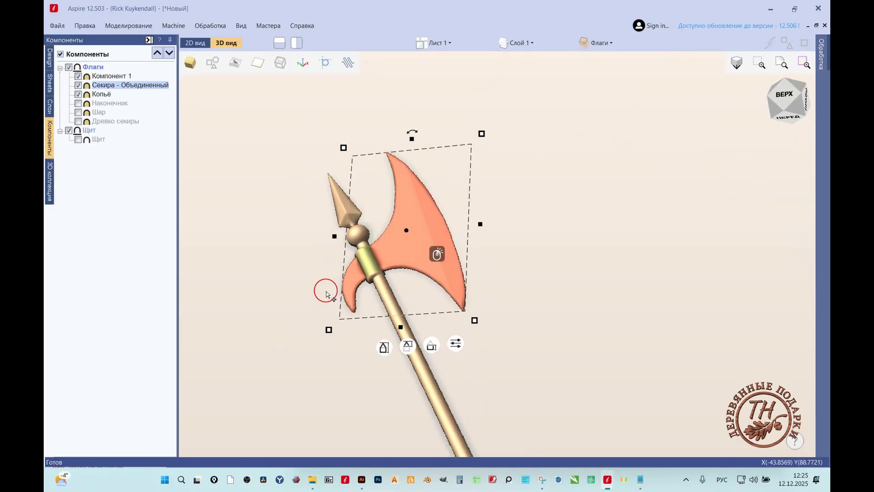
pyautogui.scroll(5, 468, 250)
pyautogui.moveTo(636, 252); pyautogui.dragTo(498, 273)
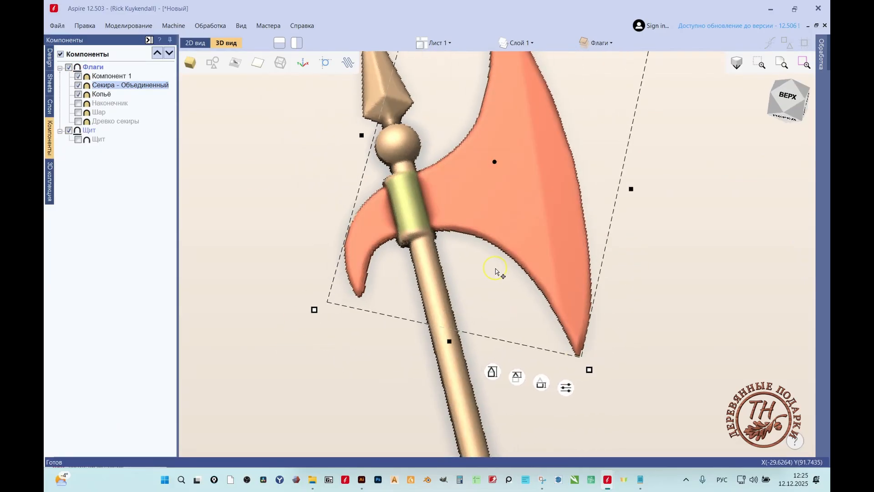
pyautogui.scroll(5, 422, 210)
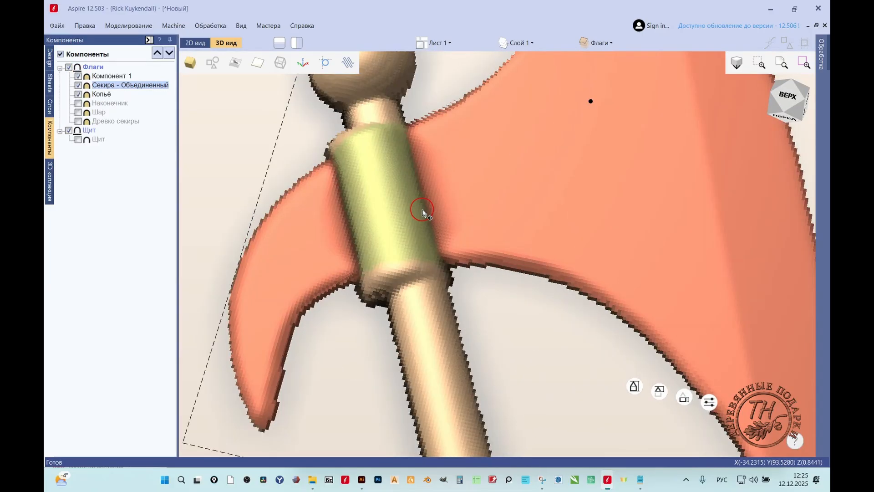
# - Select the socket component, examine how it joins the axe and the spear shaft, and clear the selection
pyautogui.click(116, 77)
pyautogui.scroll(-3, 550, 223)
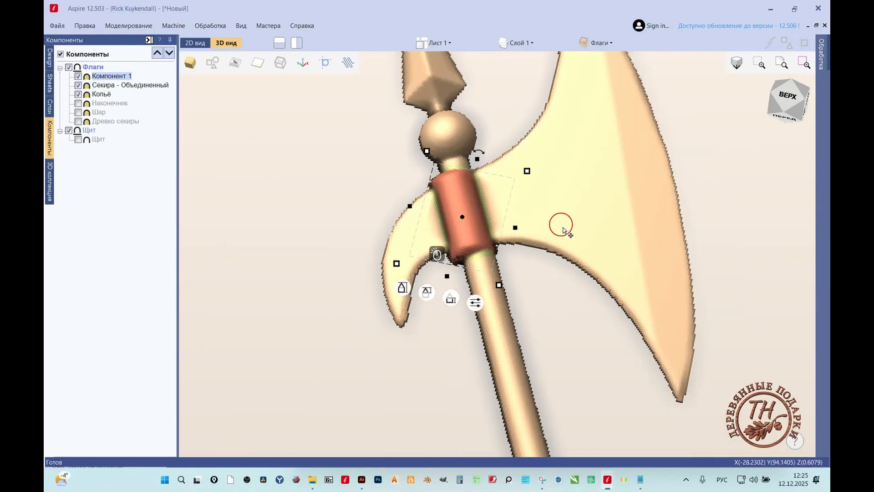
pyautogui.moveTo(561, 225); pyautogui.dragTo(638, 412, button='right')
pyautogui.scroll(1, 527, 217)
pyautogui.click(472, 204)
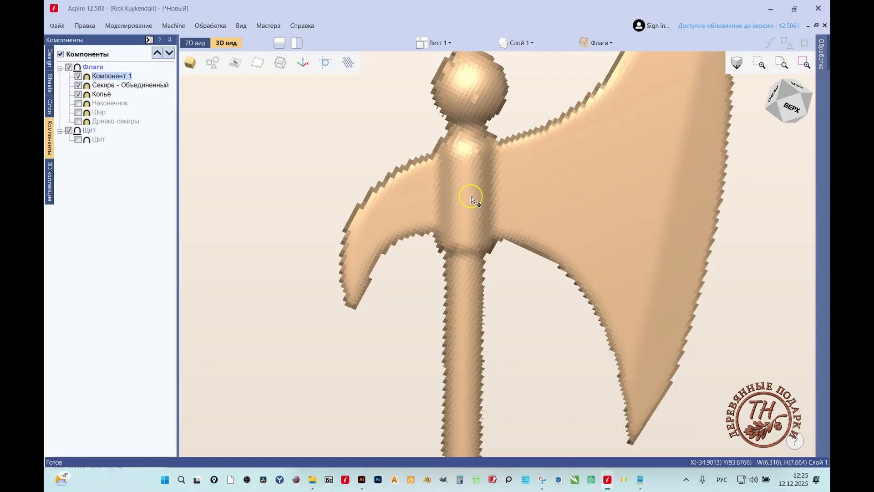
pyautogui.click(474, 201)
pyautogui.moveTo(539, 238); pyautogui.dragTo(453, 166)
pyautogui.scroll(-3, 453, 170)
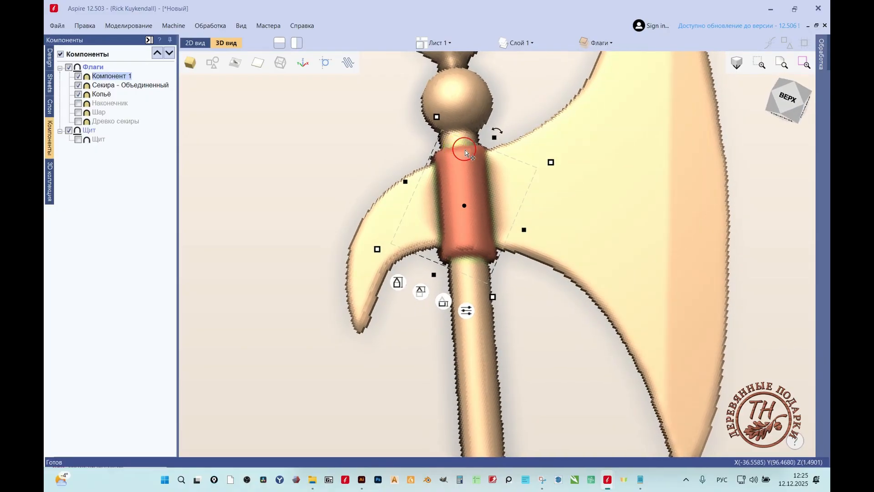
pyautogui.moveTo(527, 192); pyautogui.dragTo(529, 249)
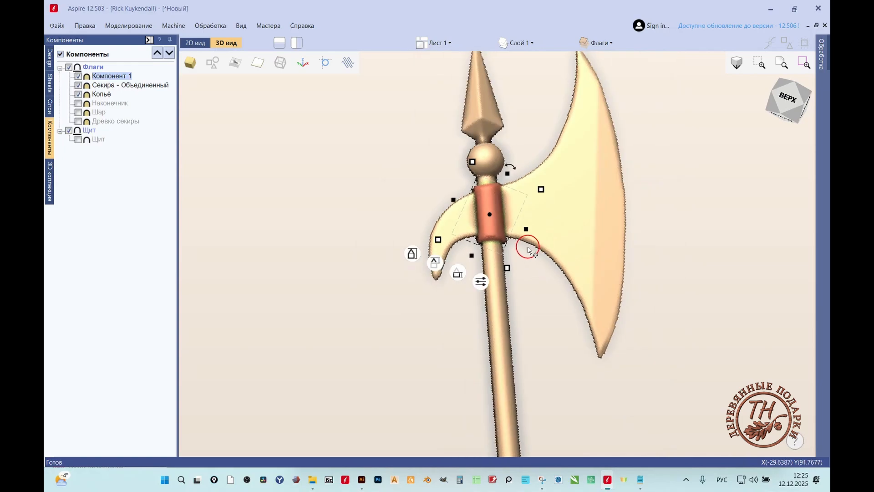
pyautogui.click(431, 334)
pyautogui.moveTo(488, 336); pyautogui.dragTo(454, 348)
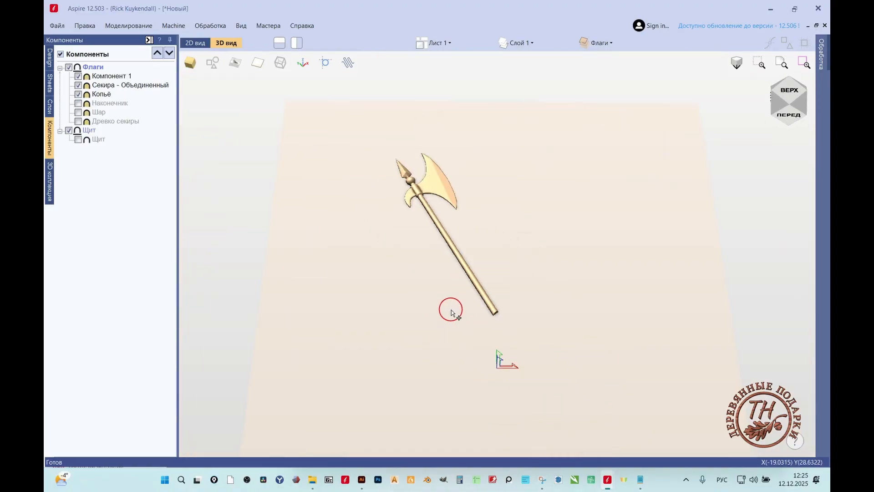
# - Create a single component from the visible axe, socket and spear model, and hide the three source components
pyautogui.moveTo(451, 309); pyautogui.dragTo(469, 402)
pyautogui.scroll(3, 346, 146)
pyautogui.scroll(3, 435, 207)
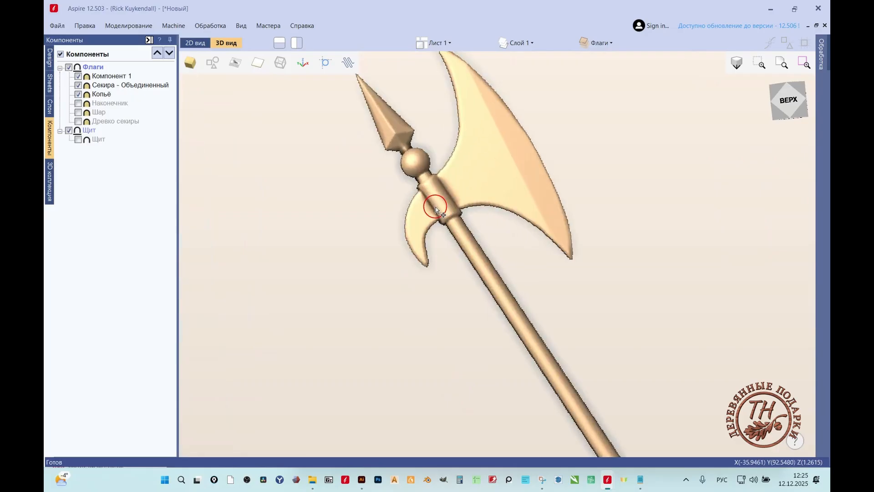
pyautogui.scroll(-1, 435, 209)
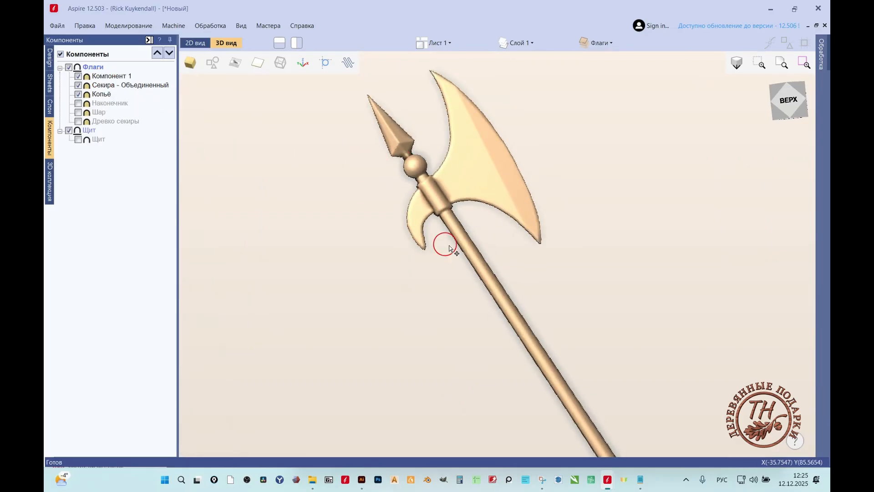
pyautogui.scroll(-2, 433, 201)
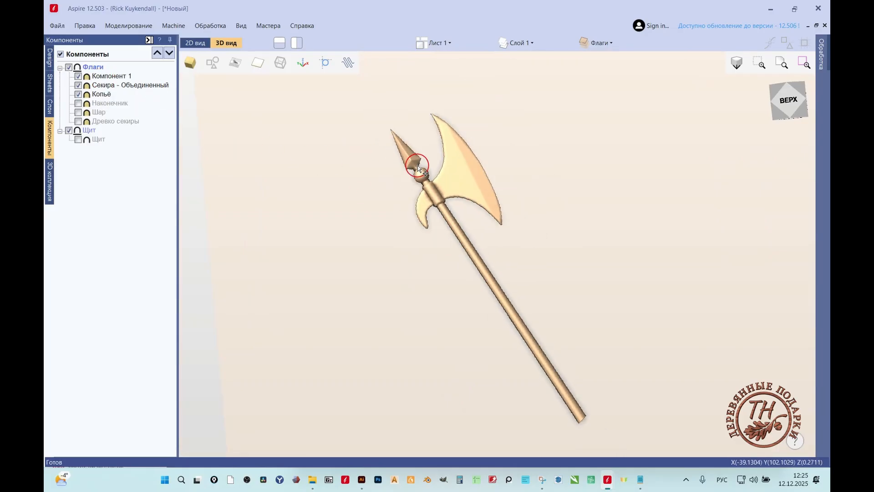
pyautogui.click(50, 62)
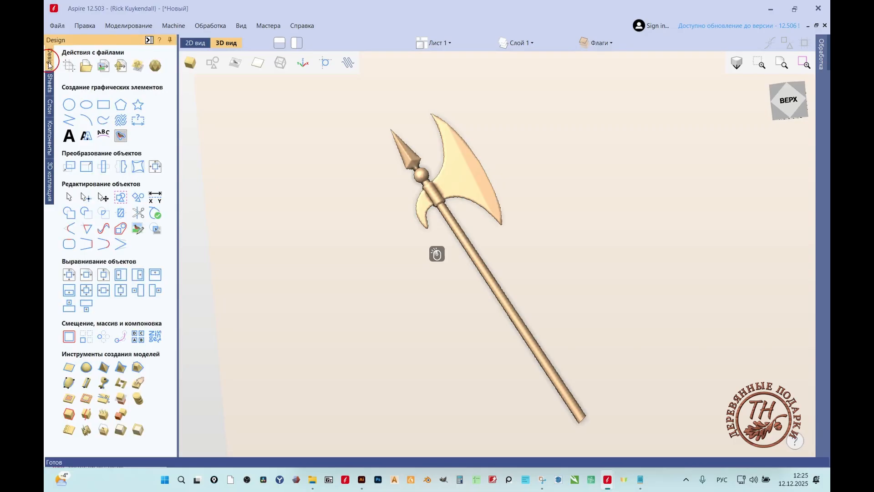
pyautogui.click(119, 413)
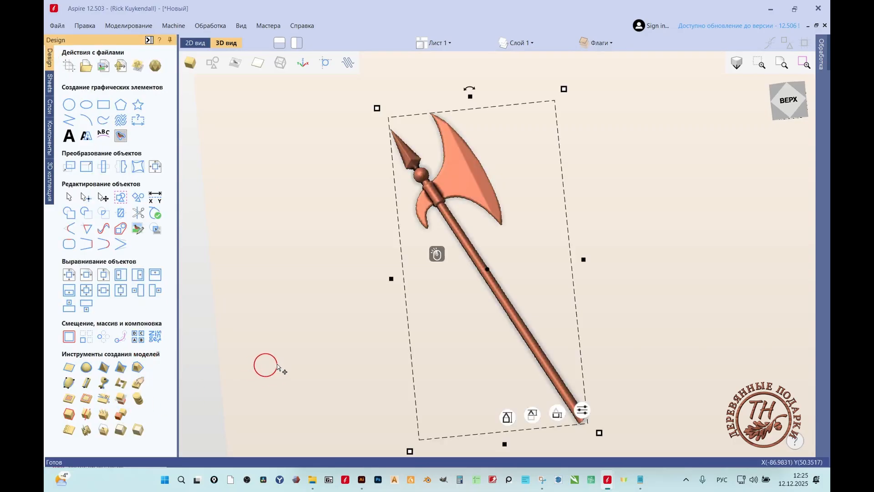
pyautogui.click(51, 136)
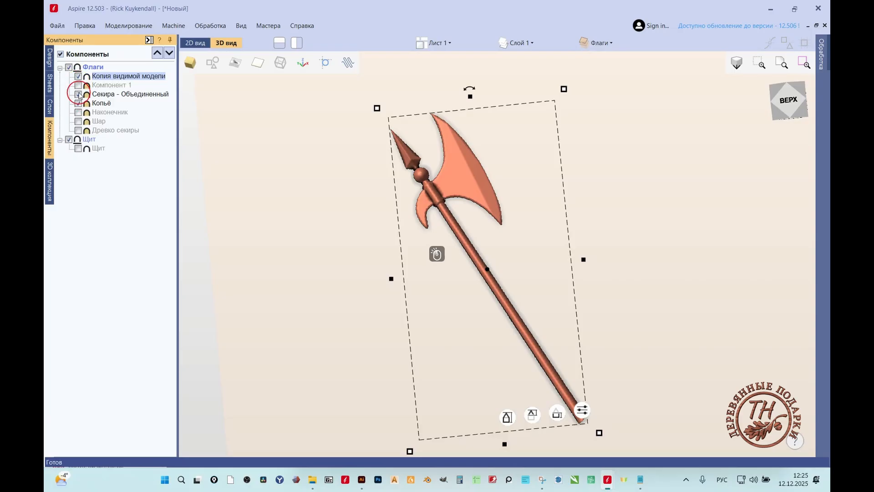
pyautogui.click(90, 95)
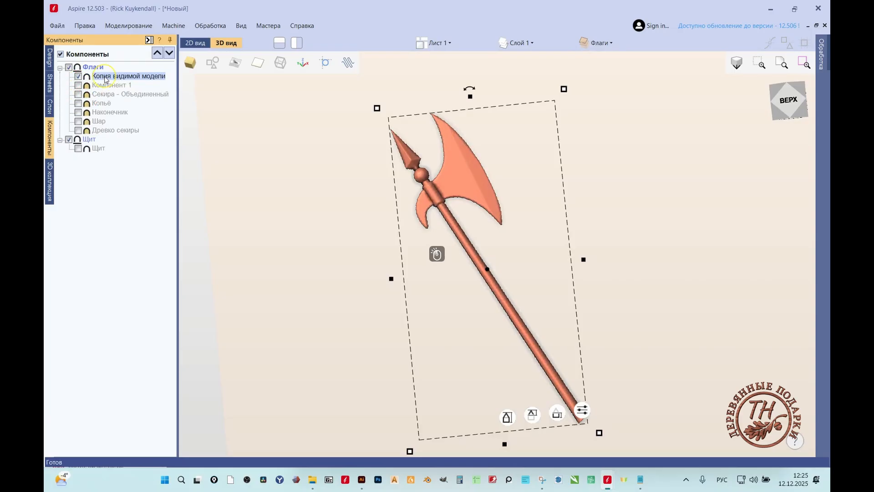
# - Rename the copied visible-model component as Секира
pyautogui.click(129, 78)
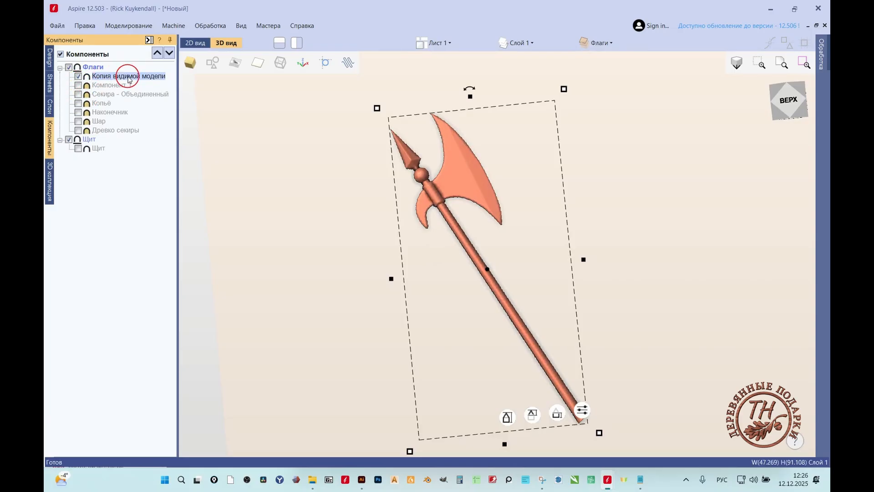
pyautogui.doubleClick(129, 77)
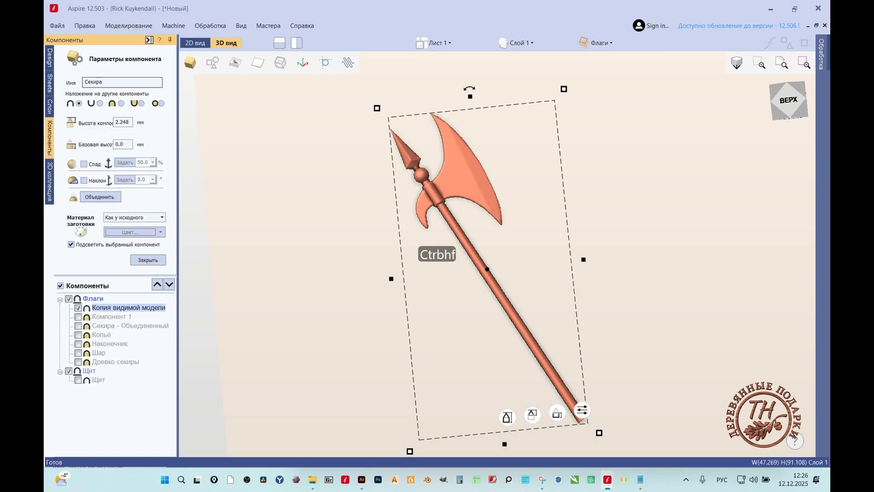
pyautogui.write('Секира')
pyautogui.press('Return')
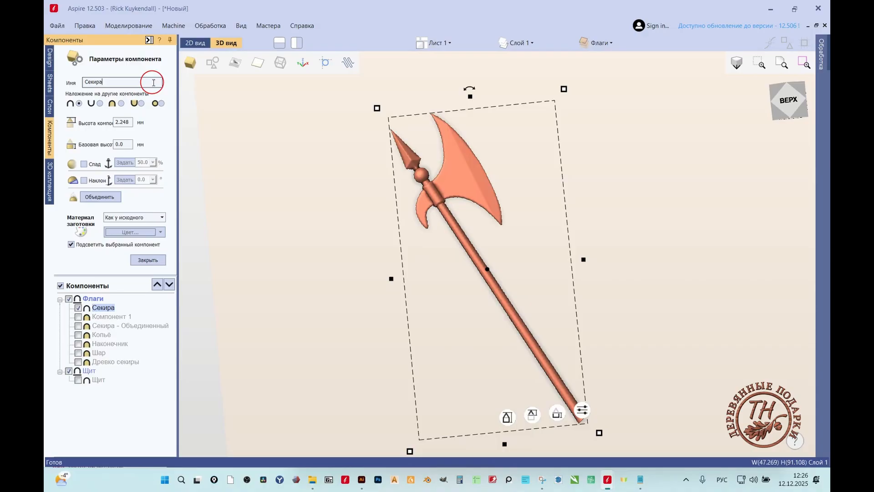
pyautogui.click(148, 260)
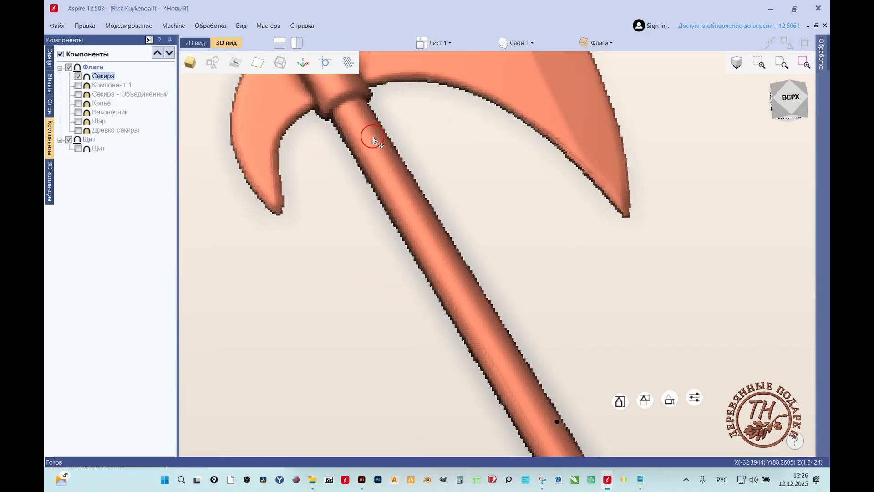
# - Start sculpting the Секира component with the Smooth tool, turn off preserving component boundaries, and soften the edges around the spearhead and axe head
pyautogui.click(50, 59)
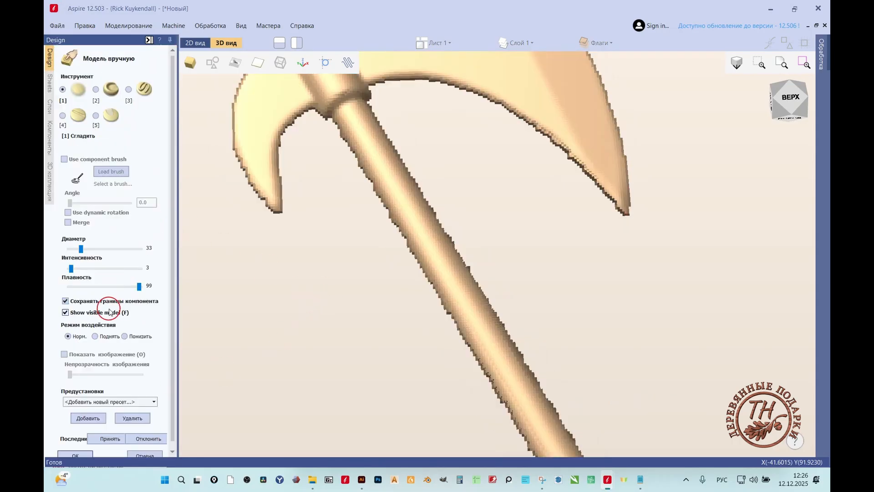
pyautogui.click(65, 301)
pyautogui.scroll(-5, 366, 314)
pyautogui.moveTo(410, 298); pyautogui.dragTo(556, 273, button='middle')
pyautogui.moveTo(367, 246)
pyautogui.mouseDown()
pyautogui.moveTo(540, 357)
pyautogui.moveTo(735, 455)
pyautogui.mouseUp()
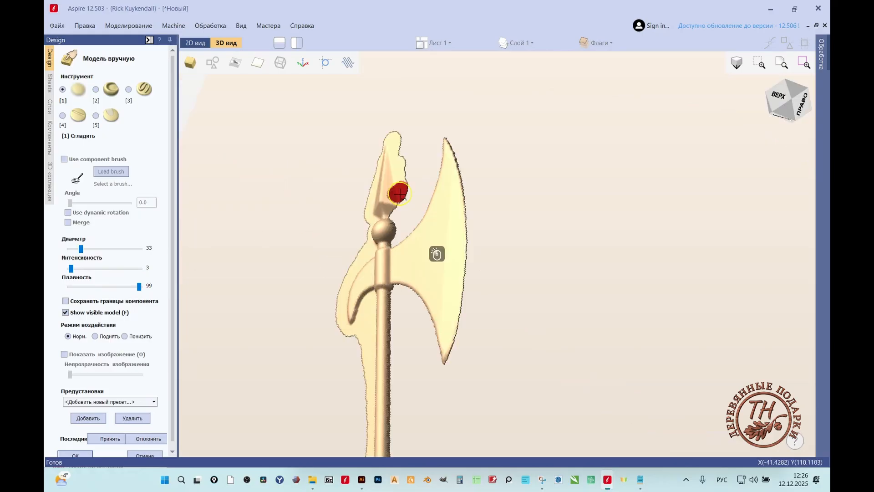
pyautogui.moveTo(399, 191)
pyautogui.mouseDown()
pyautogui.moveTo(392, 231)
pyautogui.moveTo(416, 211)
pyautogui.mouseUp()
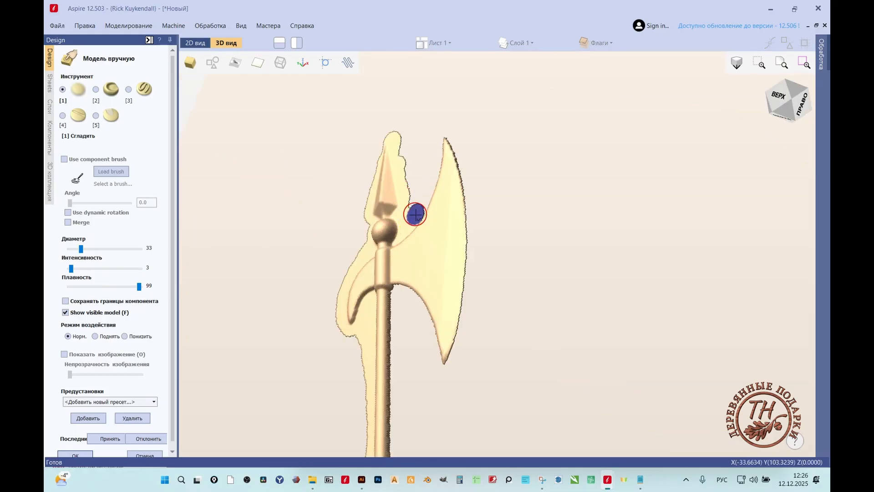
pyautogui.moveTo(396, 293)
pyautogui.mouseDown()
pyautogui.moveTo(420, 297)
pyautogui.moveTo(440, 349)
pyautogui.moveTo(449, 348)
pyautogui.moveTo(466, 238)
pyautogui.moveTo(447, 149)
pyautogui.mouseUp()
# - Smooth the edge of the shaft along its length and around its lower end
pyautogui.scroll(-5, 495, 288)
pyautogui.scroll(3, 407, 260)
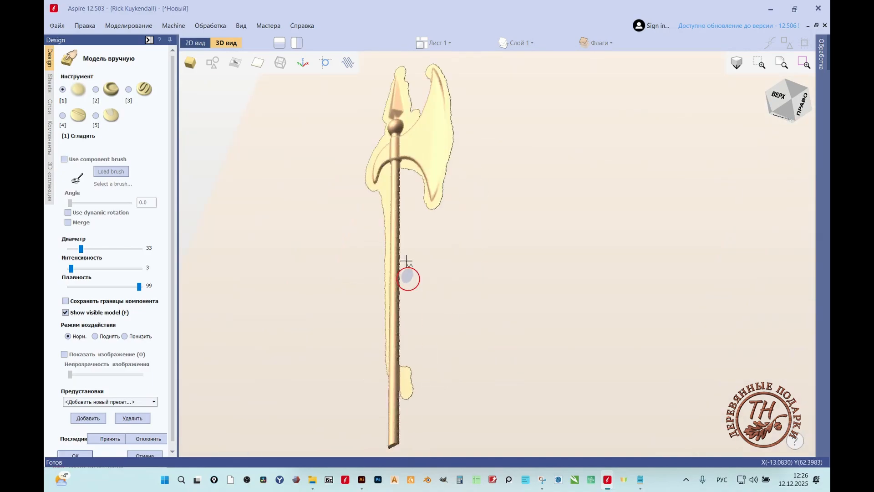
pyautogui.moveTo(404, 219); pyautogui.dragTo(402, 269)
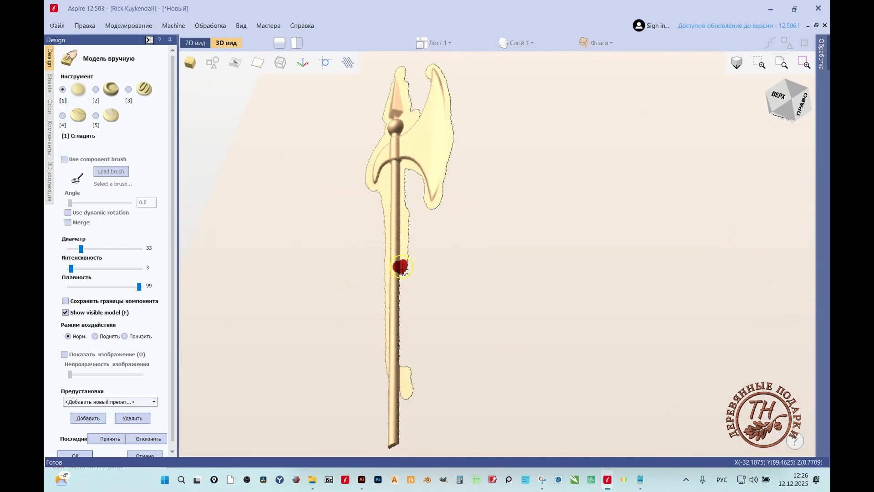
pyautogui.moveTo(407, 321); pyautogui.dragTo(399, 363)
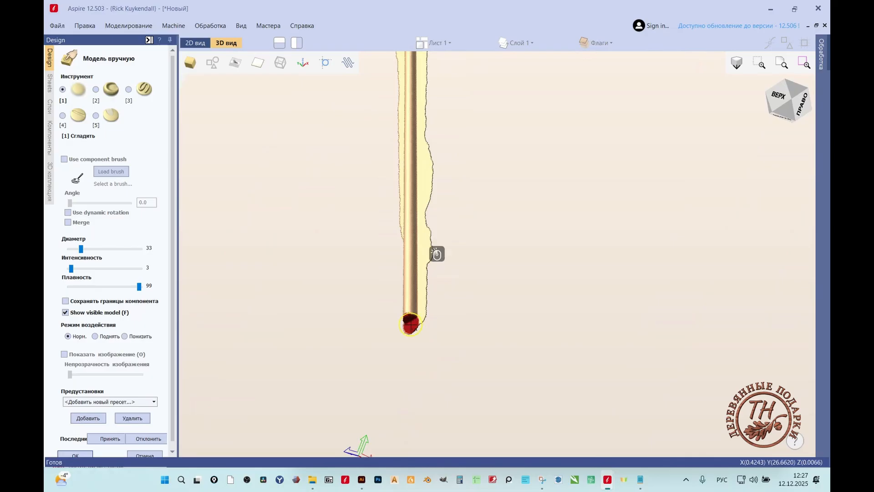
pyautogui.moveTo(410, 324); pyautogui.dragTo(408, 324)
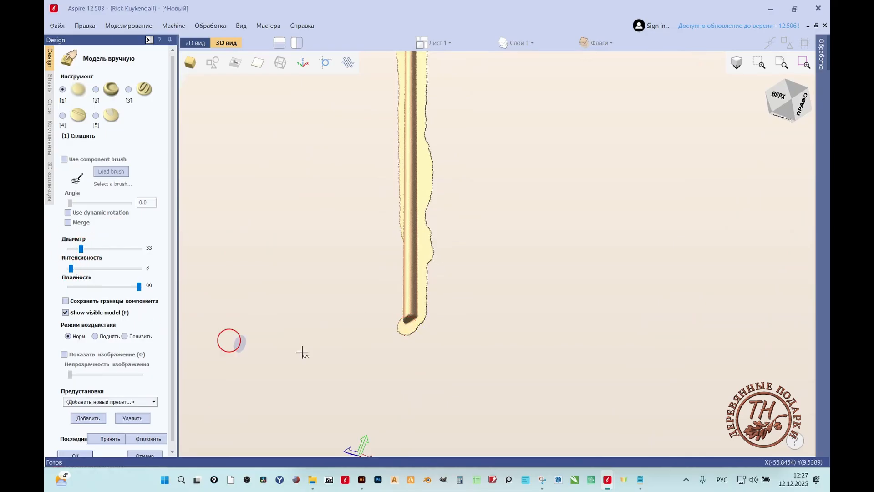
# - Smooth the remaining edges along the other side of the shaft and the blade's inner curve, and accept the sculpting
pyautogui.moveTo(426, 314); pyautogui.dragTo(591, 204, button='middle')
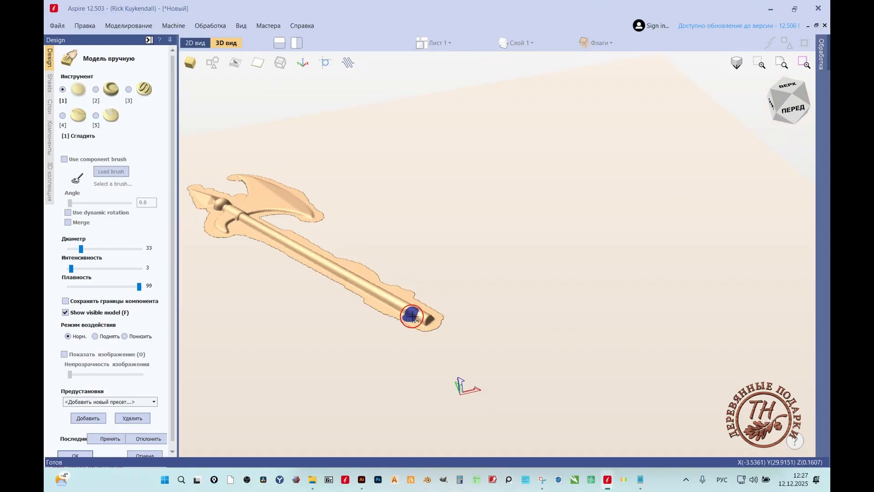
pyautogui.scroll(-3, 412, 317)
pyautogui.moveTo(449, 325); pyautogui.dragTo(439, 383)
pyautogui.scroll(2, 360, 217)
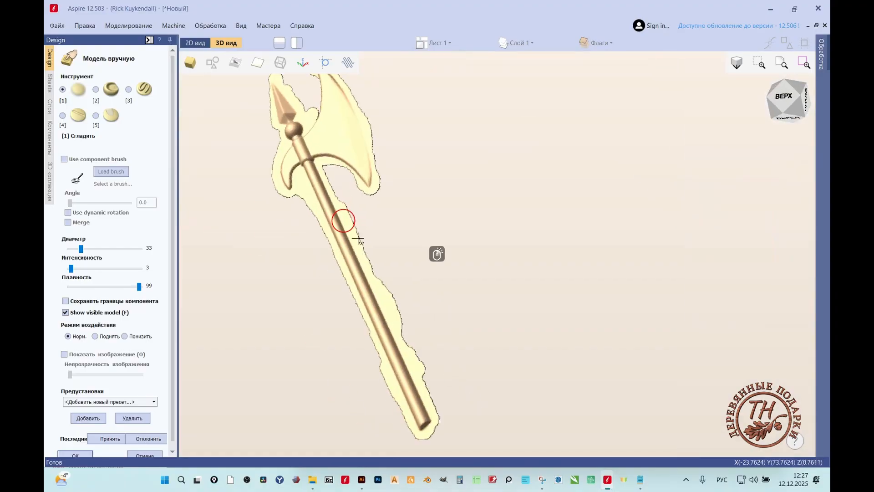
pyautogui.moveTo(359, 241); pyautogui.dragTo(334, 232)
pyautogui.scroll(1, 305, 221)
pyautogui.scroll(-3, 305, 221)
pyautogui.scroll(5, 296, 124)
pyautogui.moveTo(423, 266); pyautogui.dragTo(412, 148)
pyautogui.scroll(-4, 451, 135)
pyautogui.scroll(3, 367, 220)
pyautogui.moveTo(432, 282); pyautogui.dragTo(595, 335)
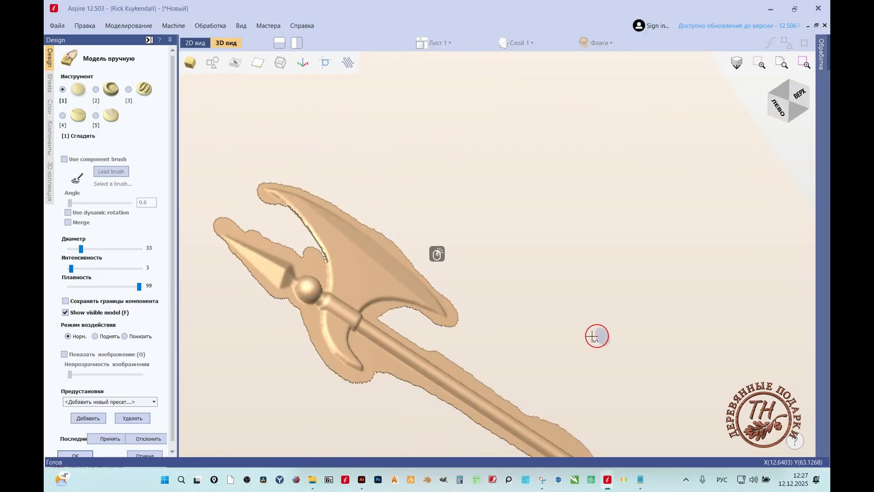
pyautogui.moveTo(343, 263)
pyautogui.mouseDown()
pyautogui.moveTo(286, 206)
pyautogui.moveTo(319, 277)
pyautogui.mouseUp()
pyautogui.scroll(-3, 332, 286)
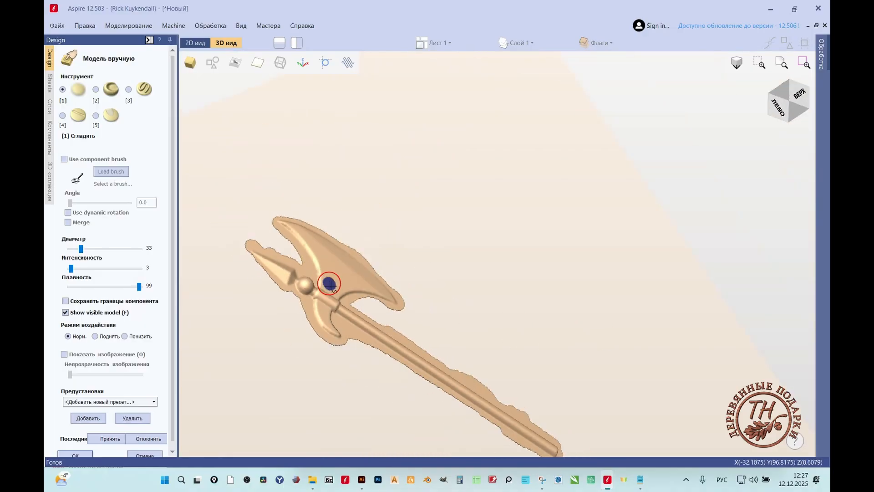
pyautogui.moveTo(349, 363); pyautogui.dragTo(193, 277)
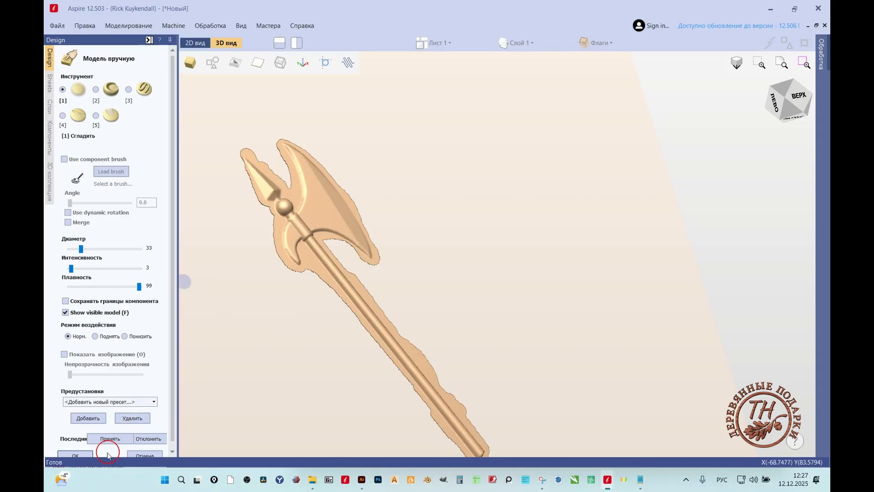
pyautogui.click(84, 454)
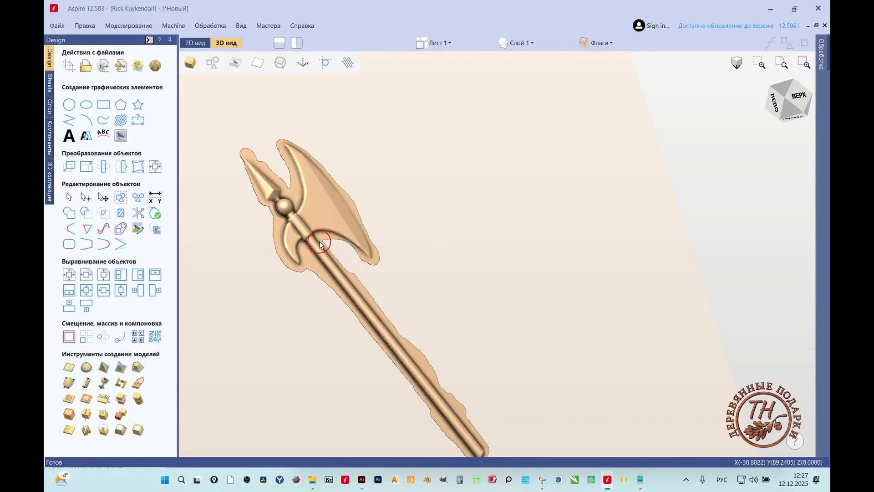
# - Set the smoothed axe's base height to -0.091 and delete the component below Z 0.0, lowering the remaining part
pyautogui.click(313, 245)
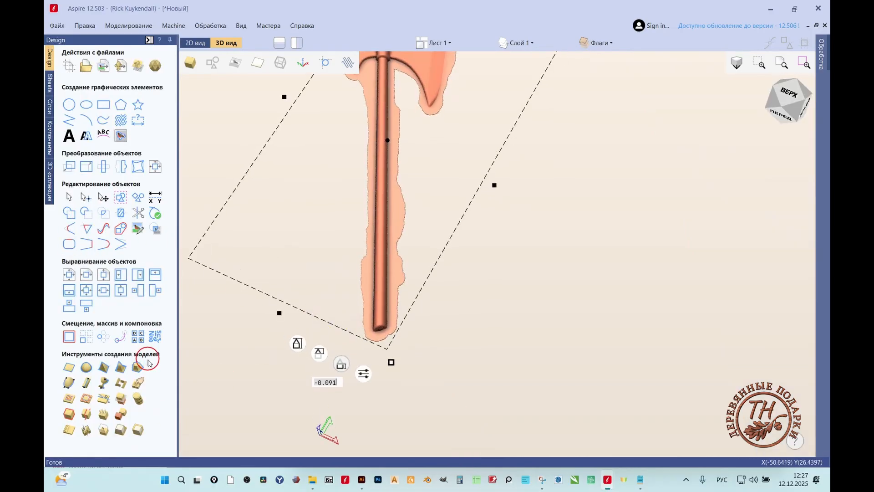
pyautogui.click(121, 399)
pyautogui.click(83, 173)
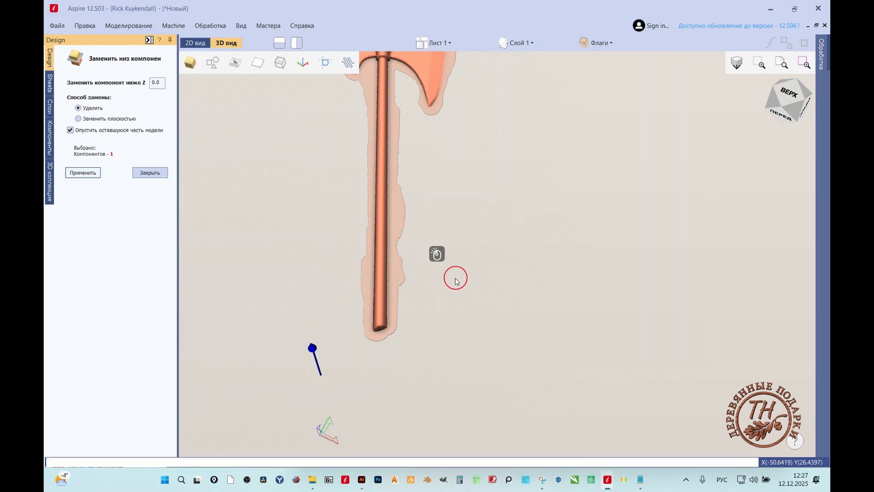
pyautogui.scroll(-5, 417, 250)
pyautogui.scroll(6, 412, 124)
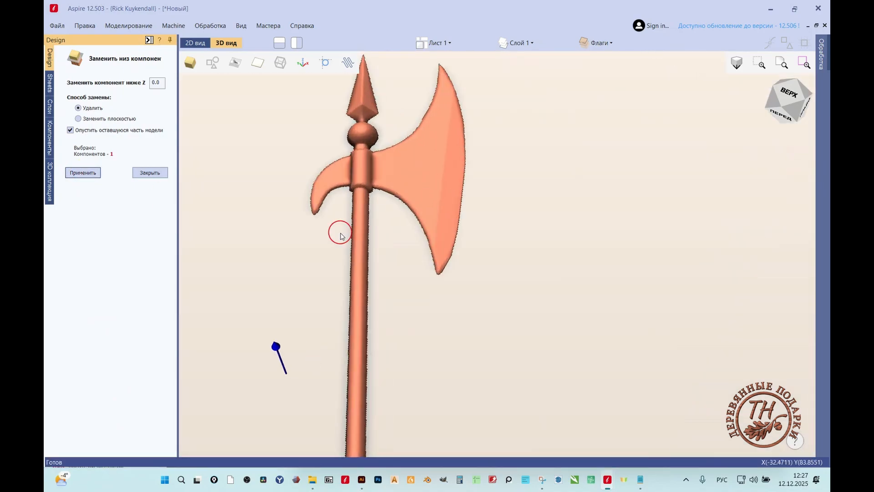
pyautogui.click(150, 172)
pyautogui.scroll(-3, 439, 201)
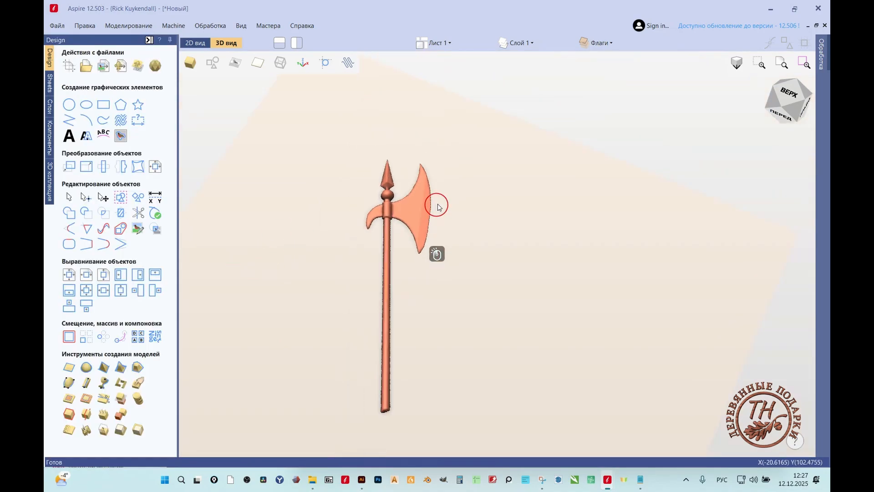
# - Export the trimmed Секира component as the 3D clipart file Секира.3dClip in the Герб Галича folder
pyautogui.scroll(3, 409, 310)
pyautogui.doubleClick(395, 304)
pyautogui.scroll(3, 484, 383)
pyautogui.moveTo(482, 366); pyautogui.dragTo(516, 339)
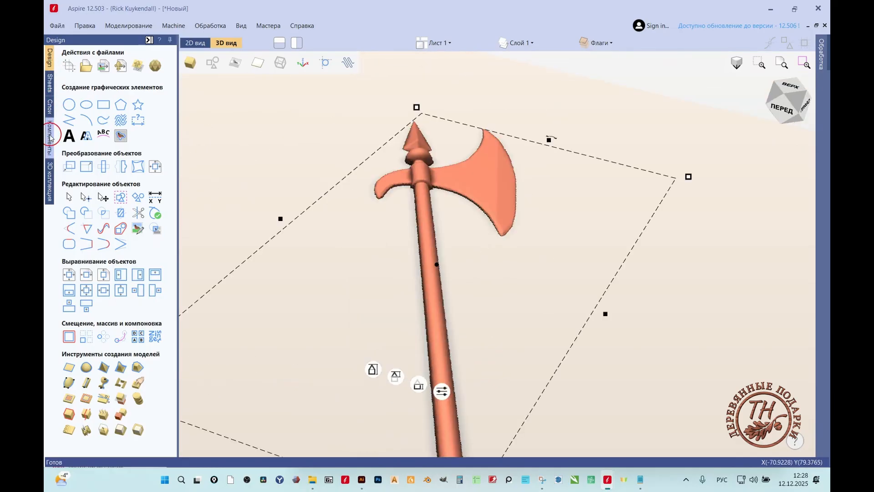
pyautogui.click(50, 137)
pyautogui.click(91, 77)
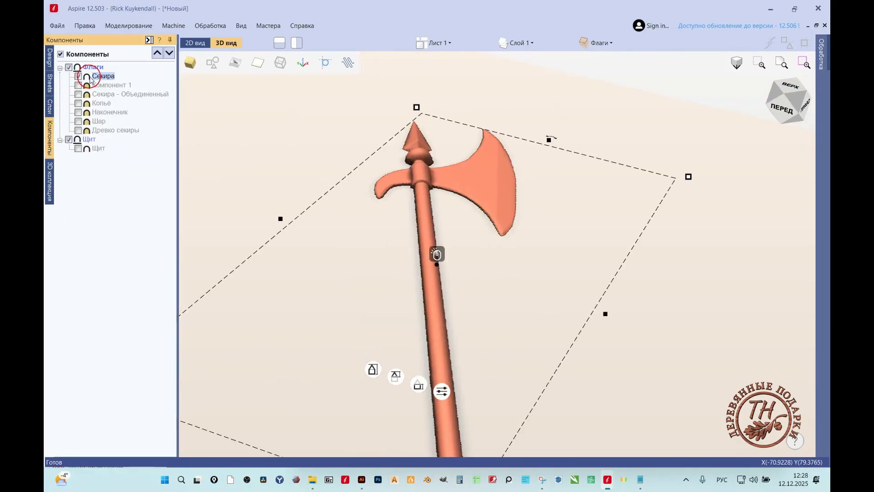
pyautogui.rightClick(103, 78)
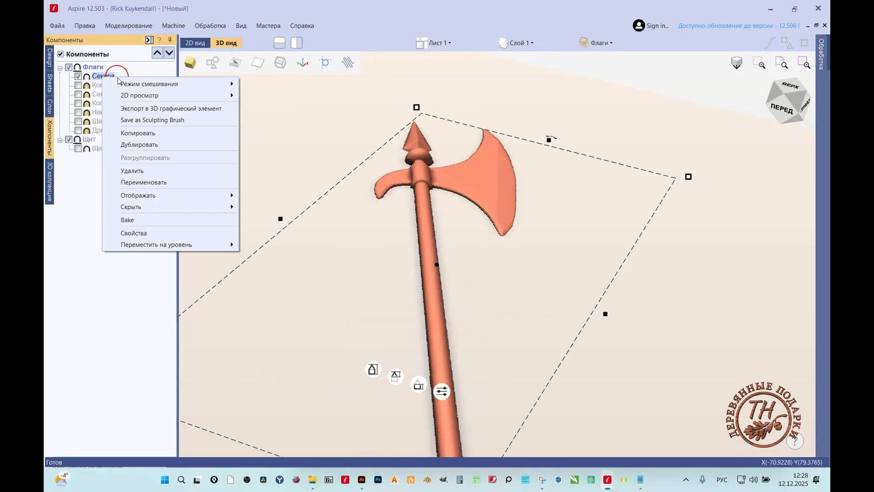
pyautogui.click(171, 108)
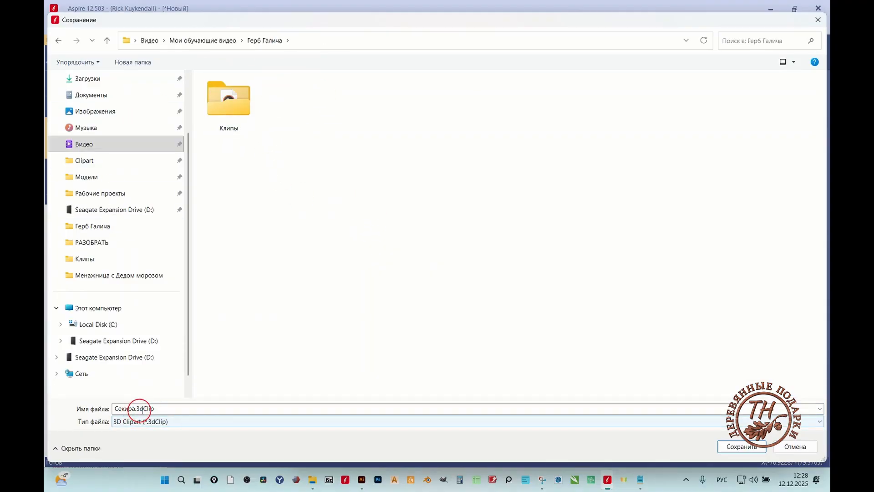
pyautogui.click(748, 452)
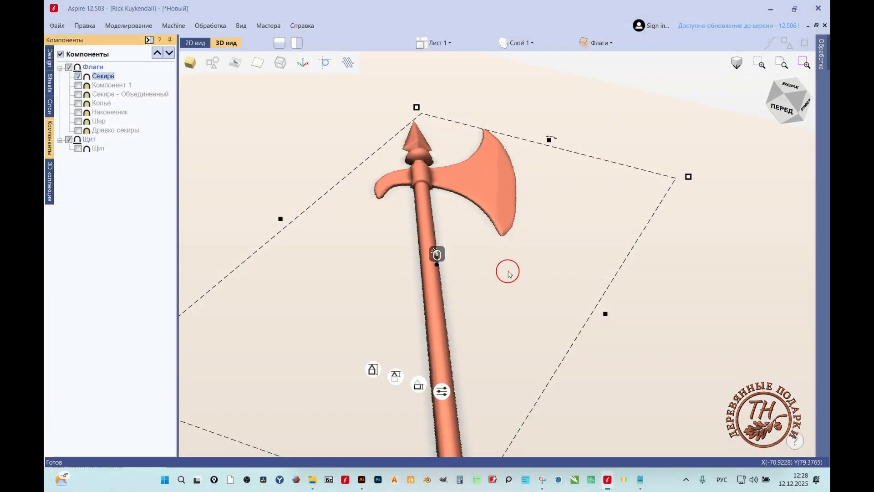
pyautogui.moveTo(507, 273); pyautogui.dragTo(421, 184)
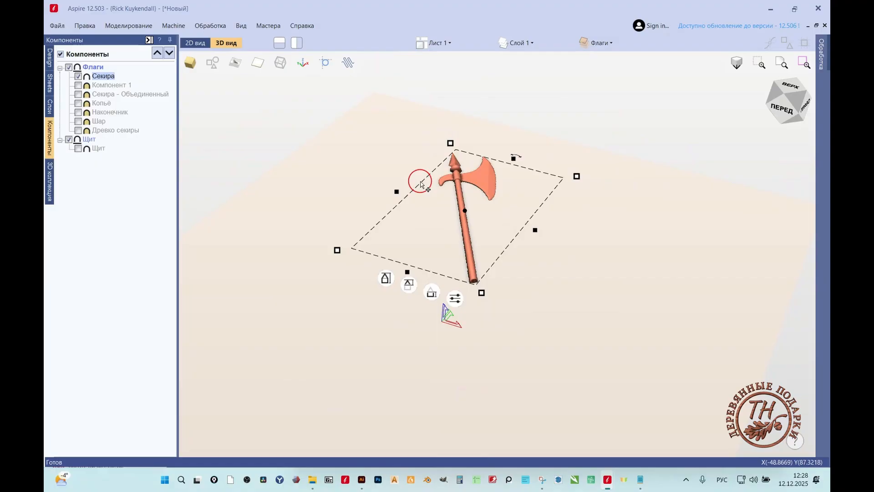